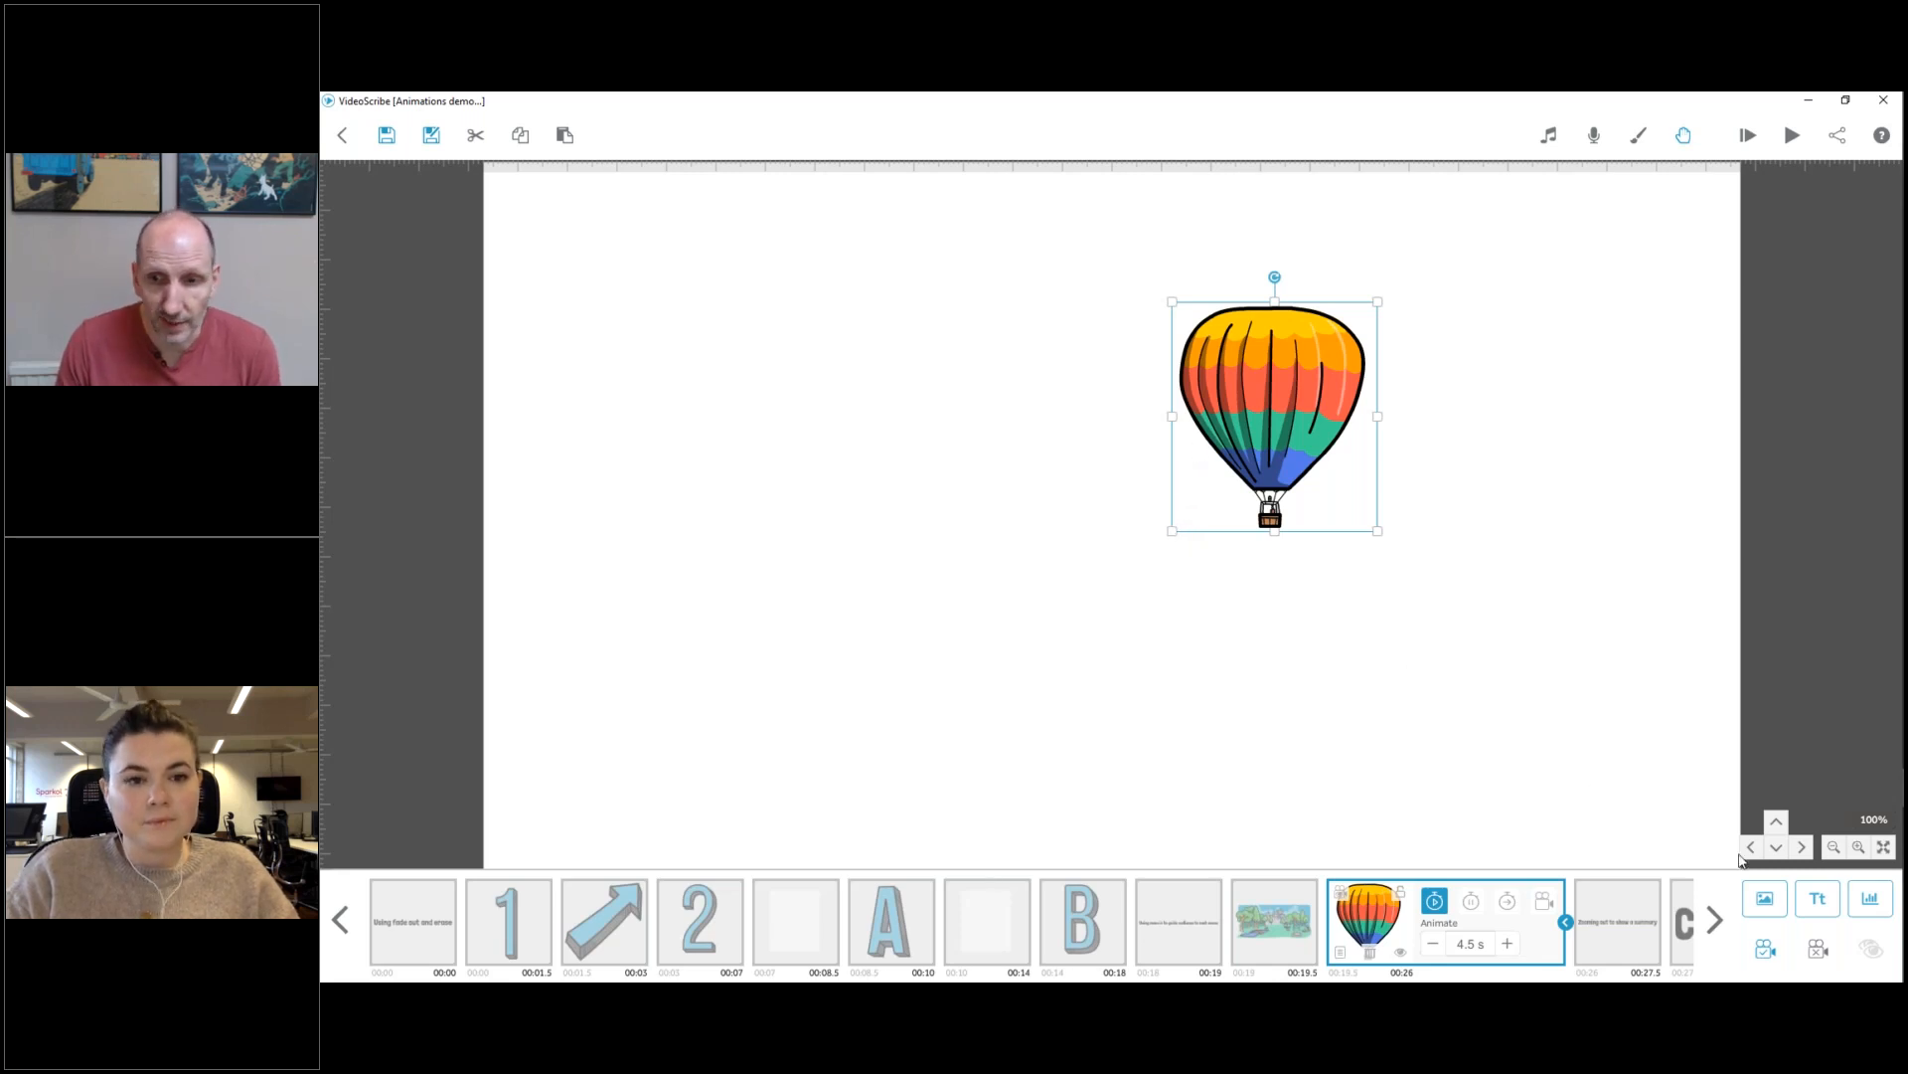
Add the coloured flying eagle from the Animals (online) images, shrink it and place it below and left of the balloon.
click(1759, 895)
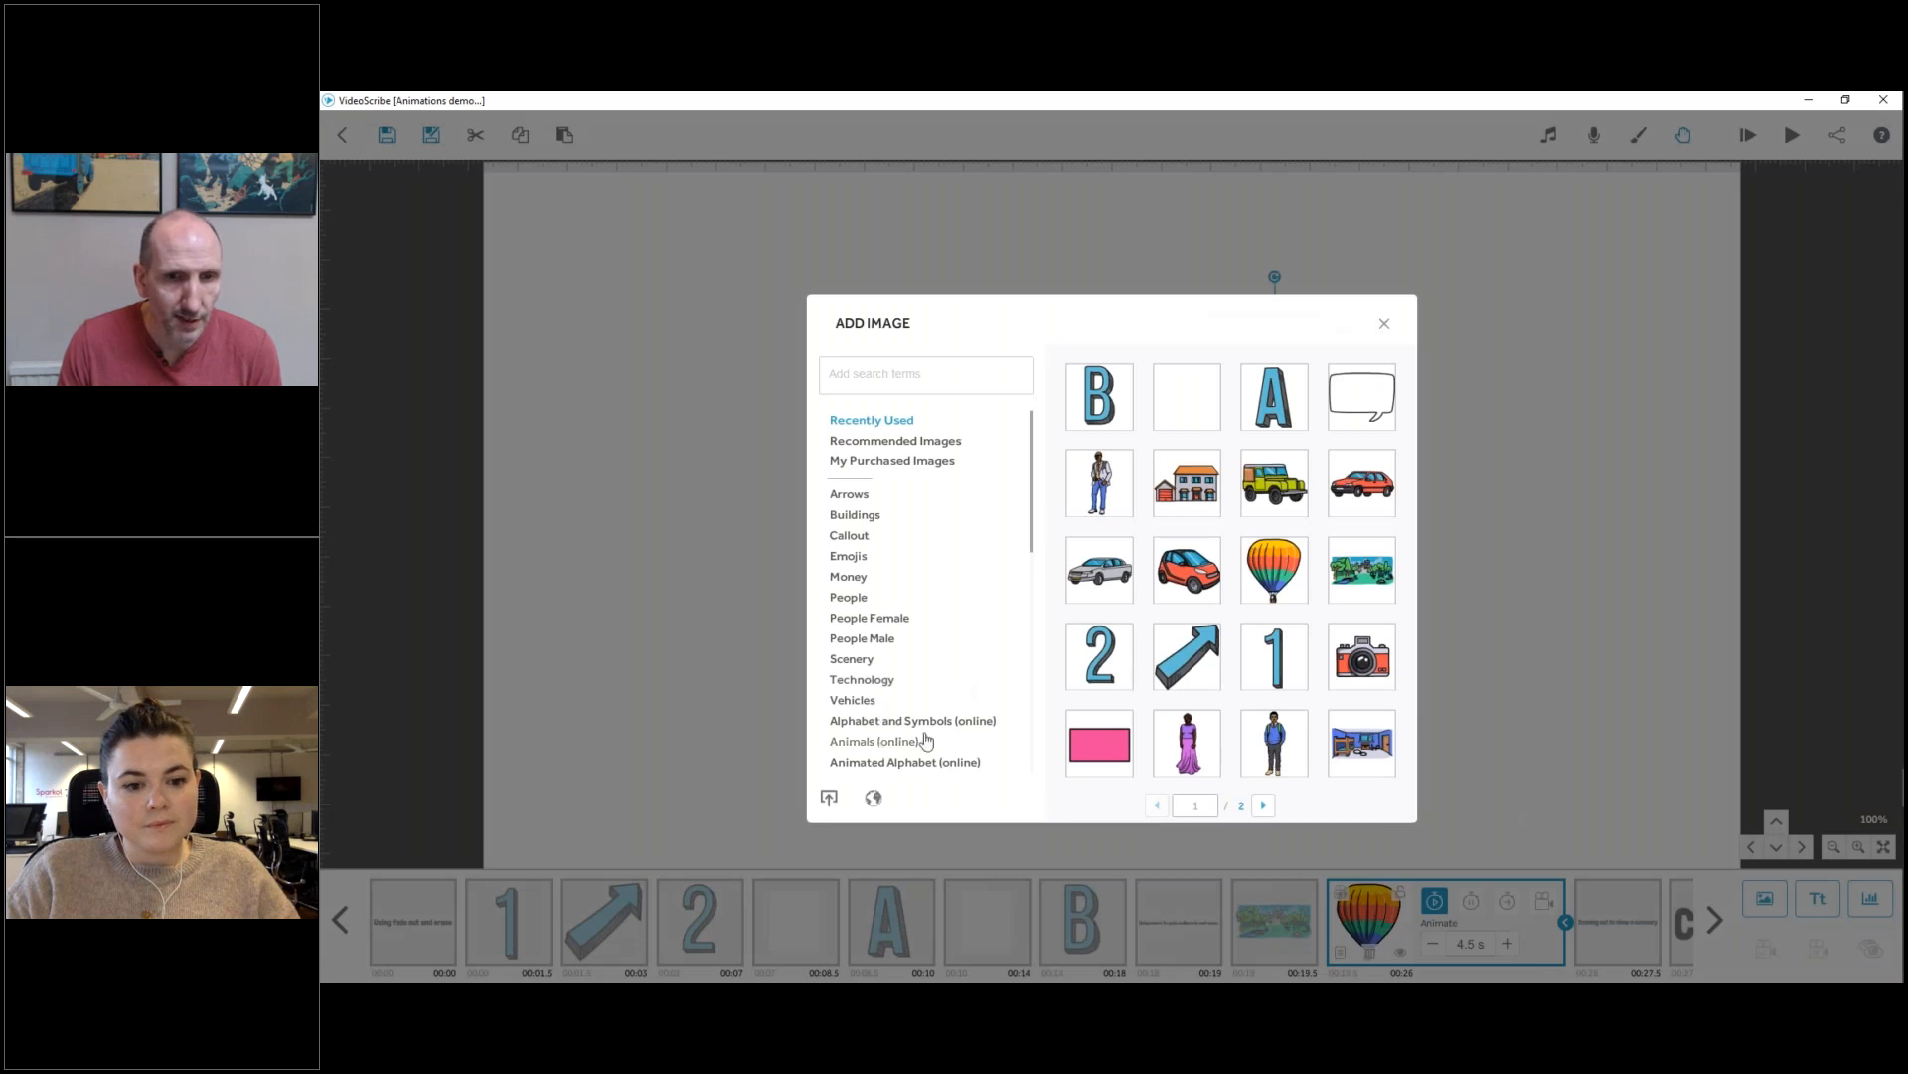
click(875, 742)
click(1270, 805)
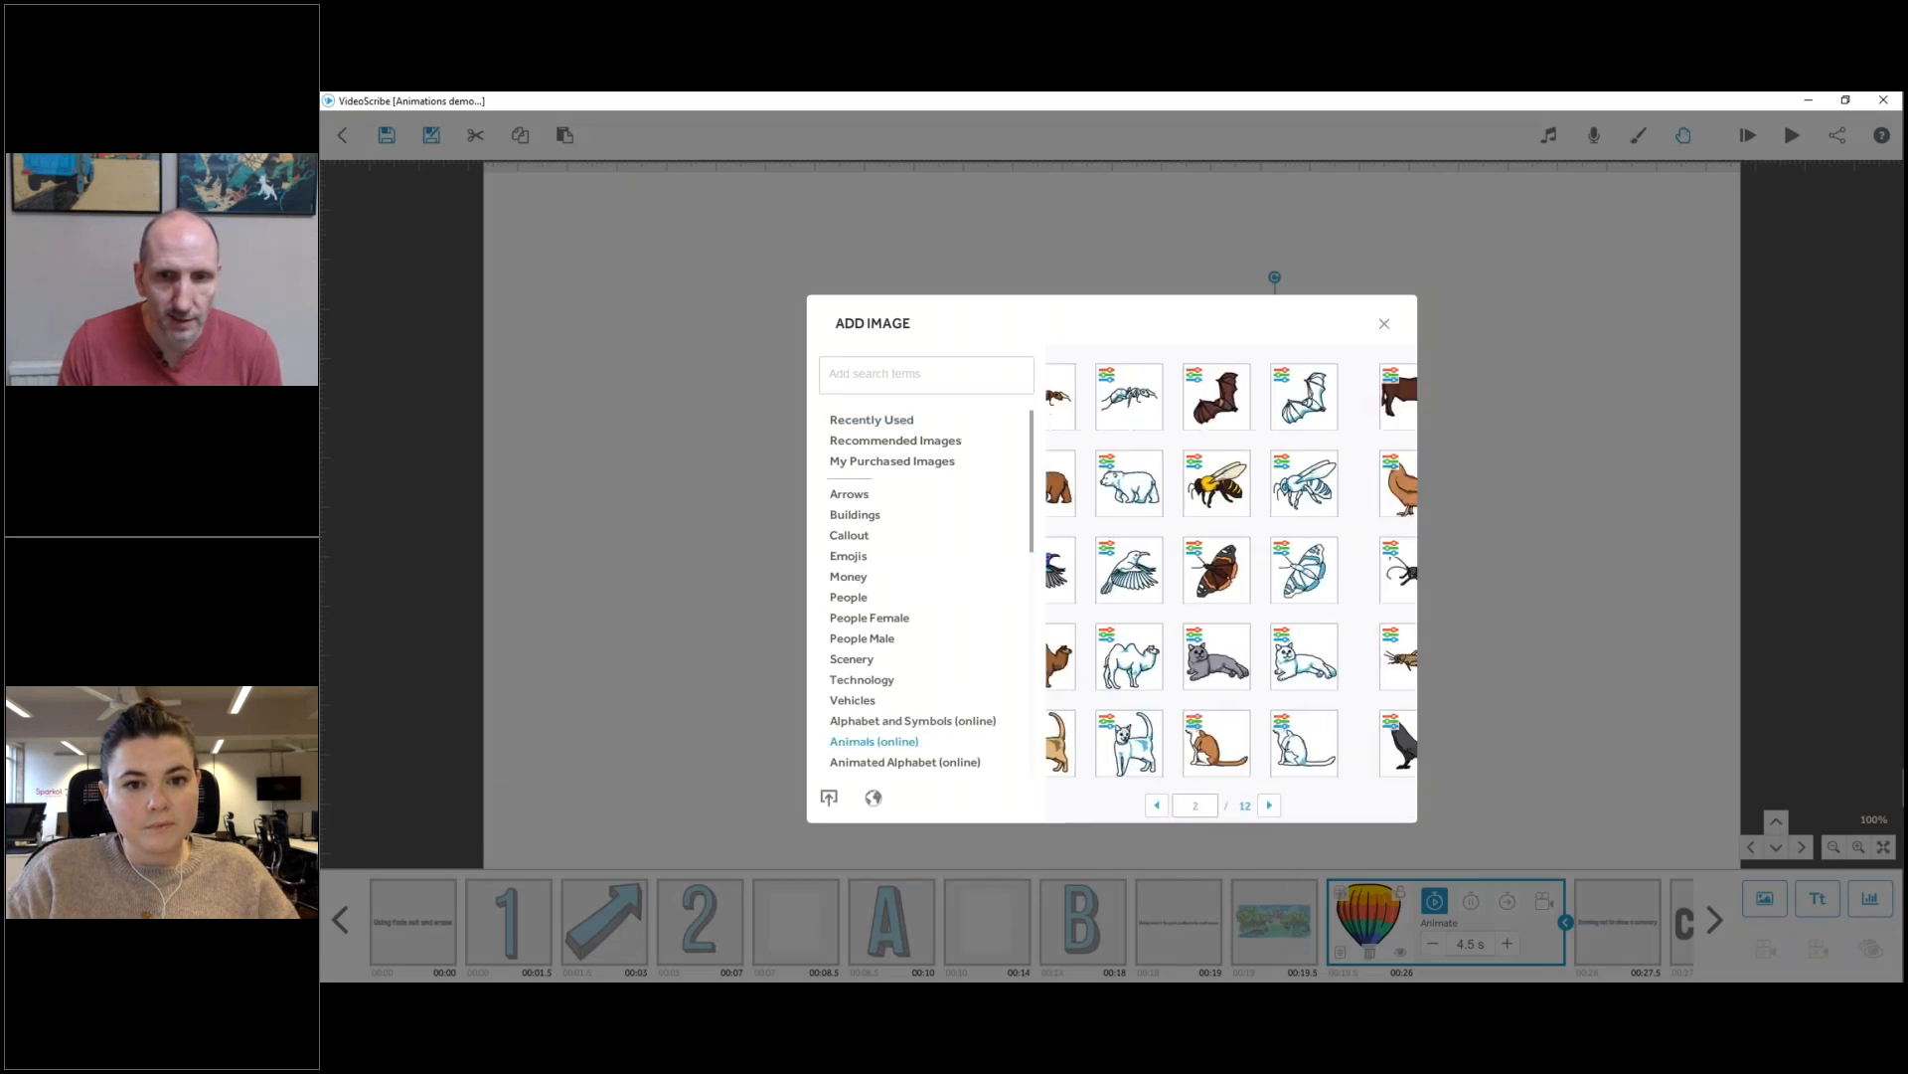
click(1269, 805)
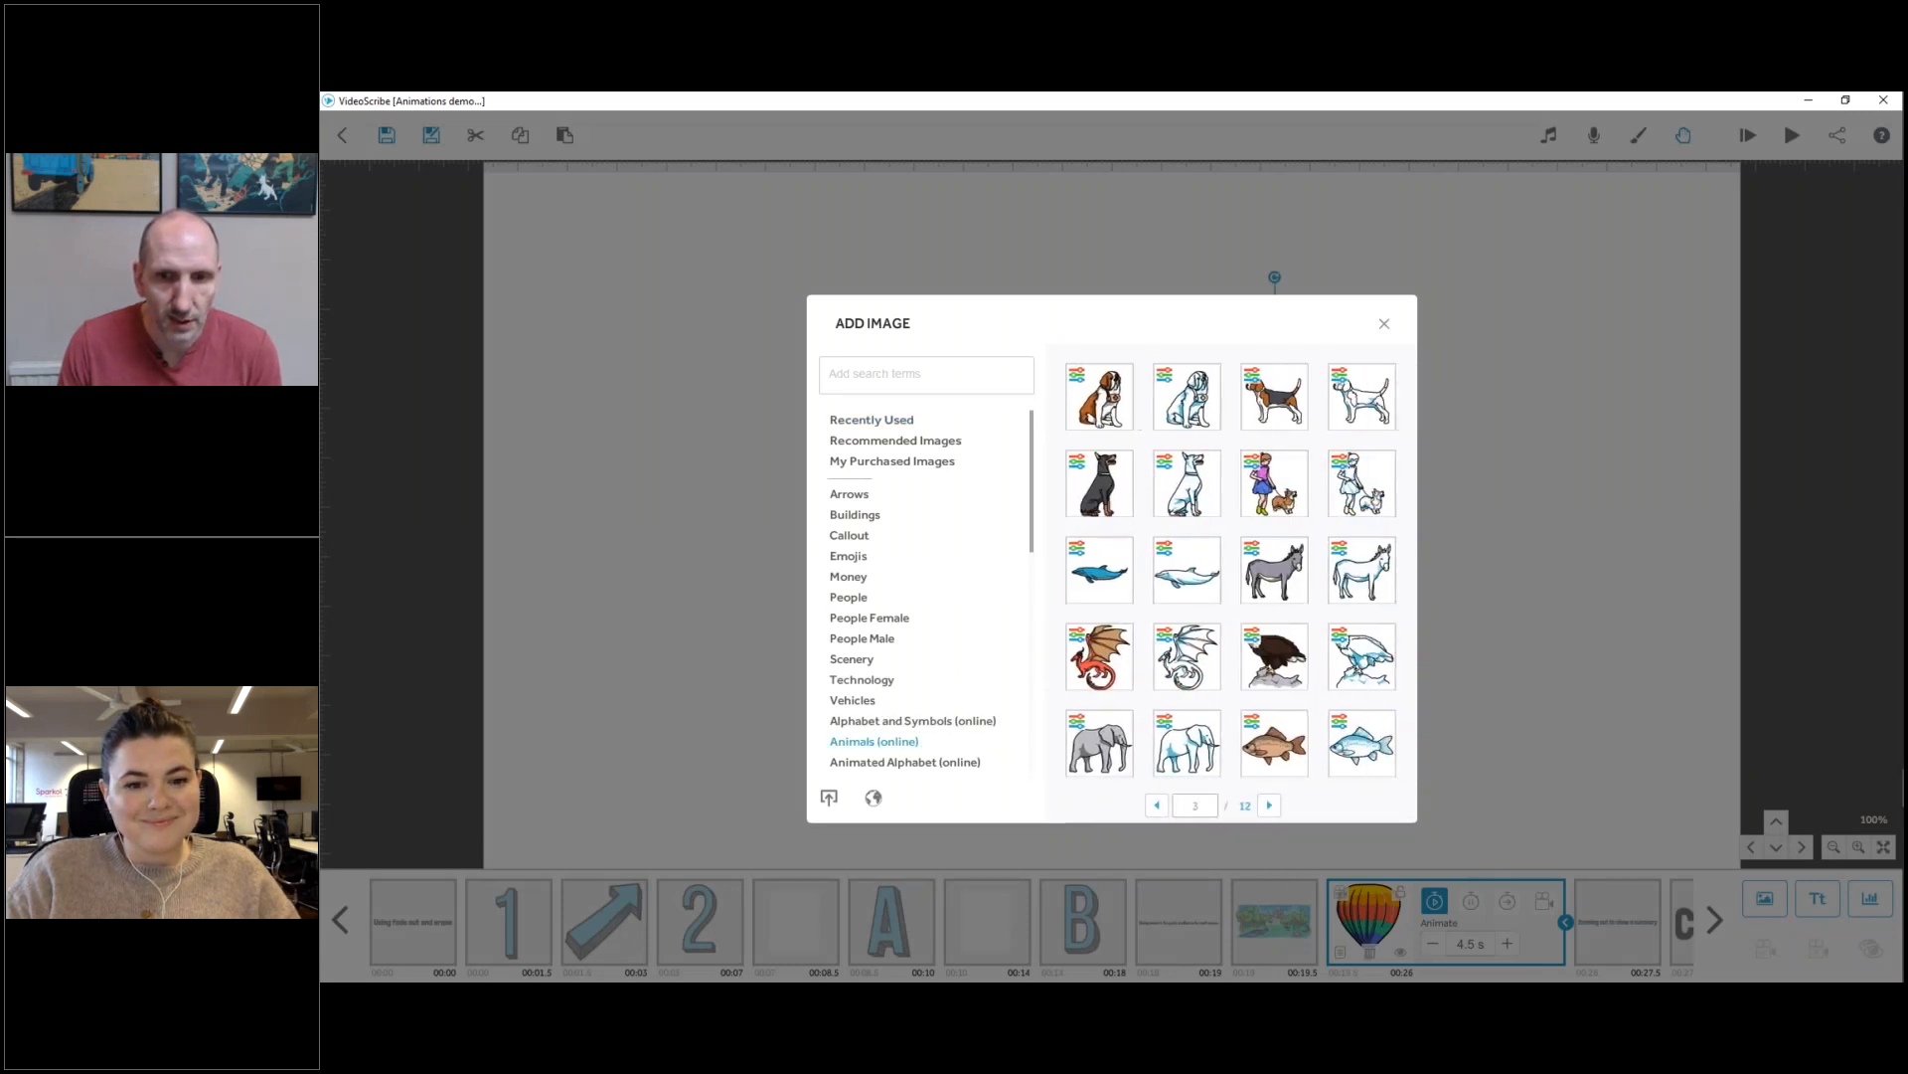
click(1269, 805)
click(1269, 805)
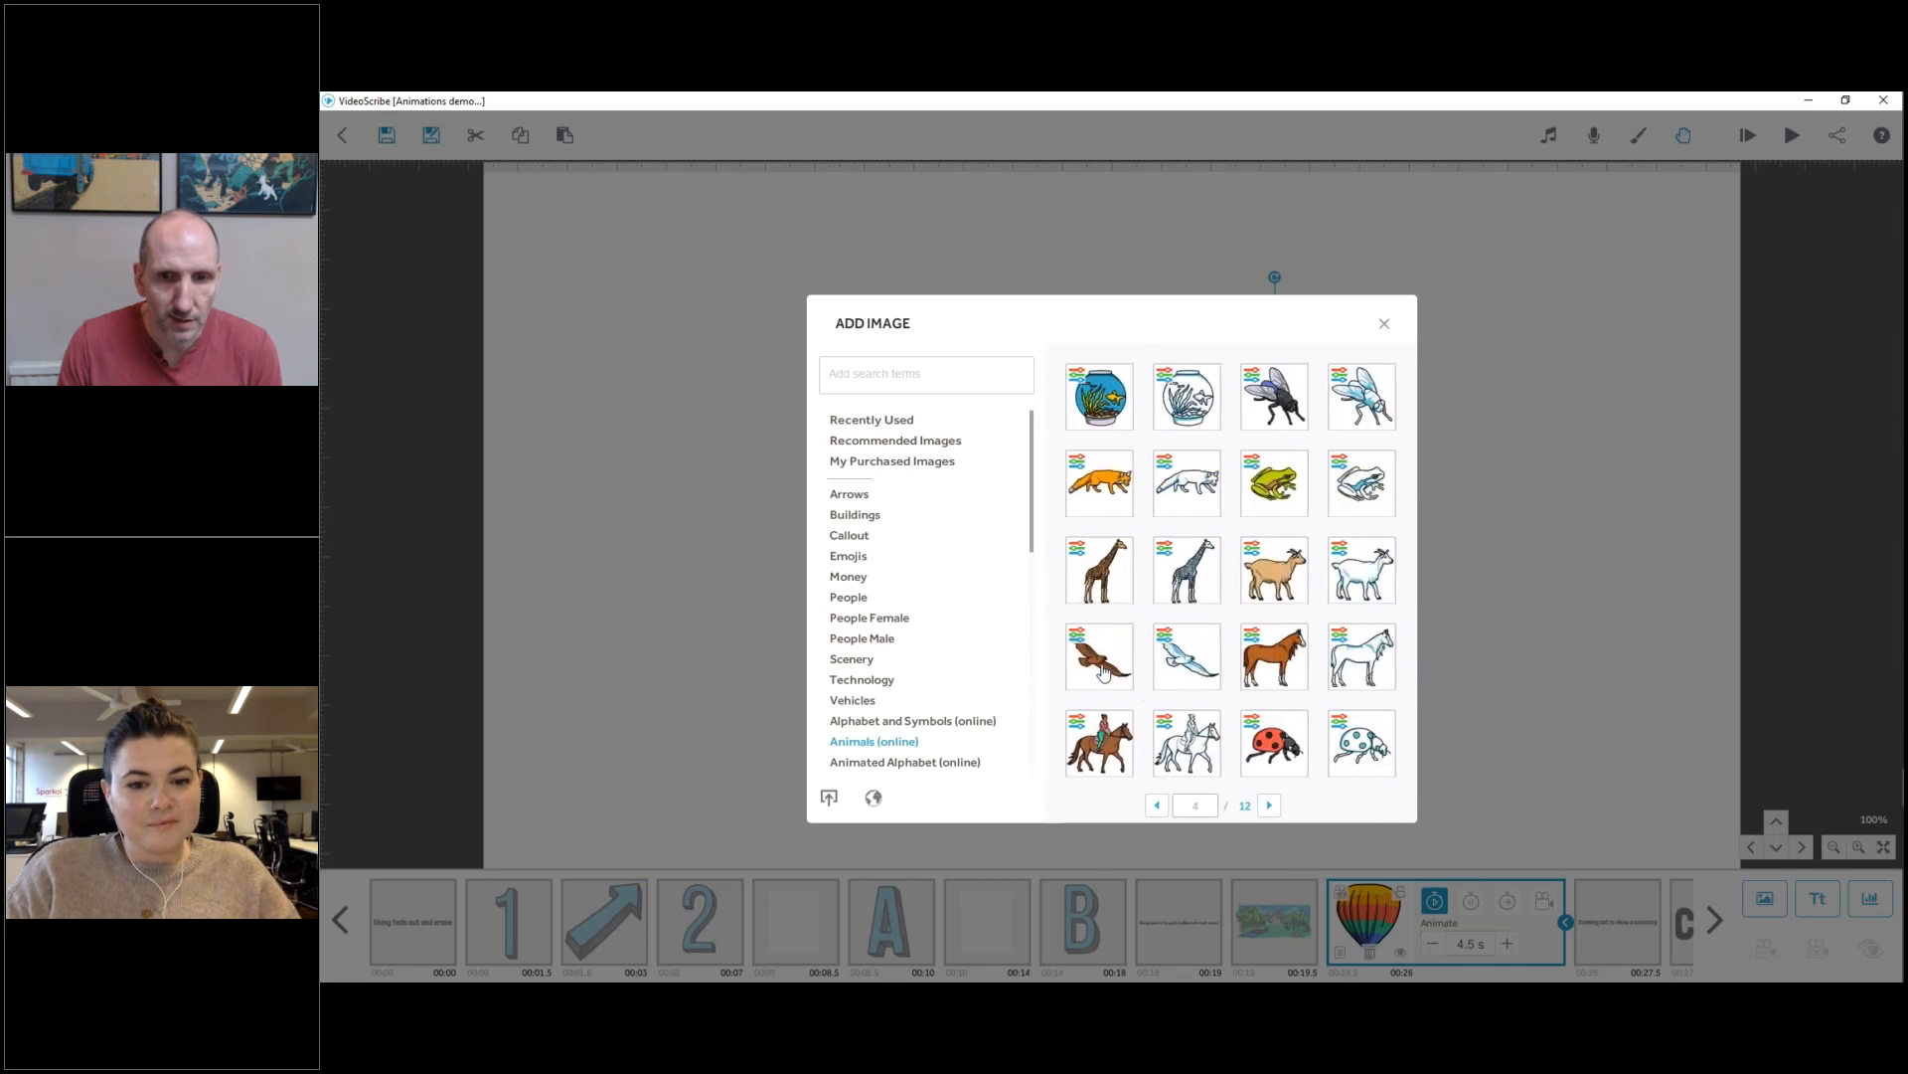
click(1135, 690)
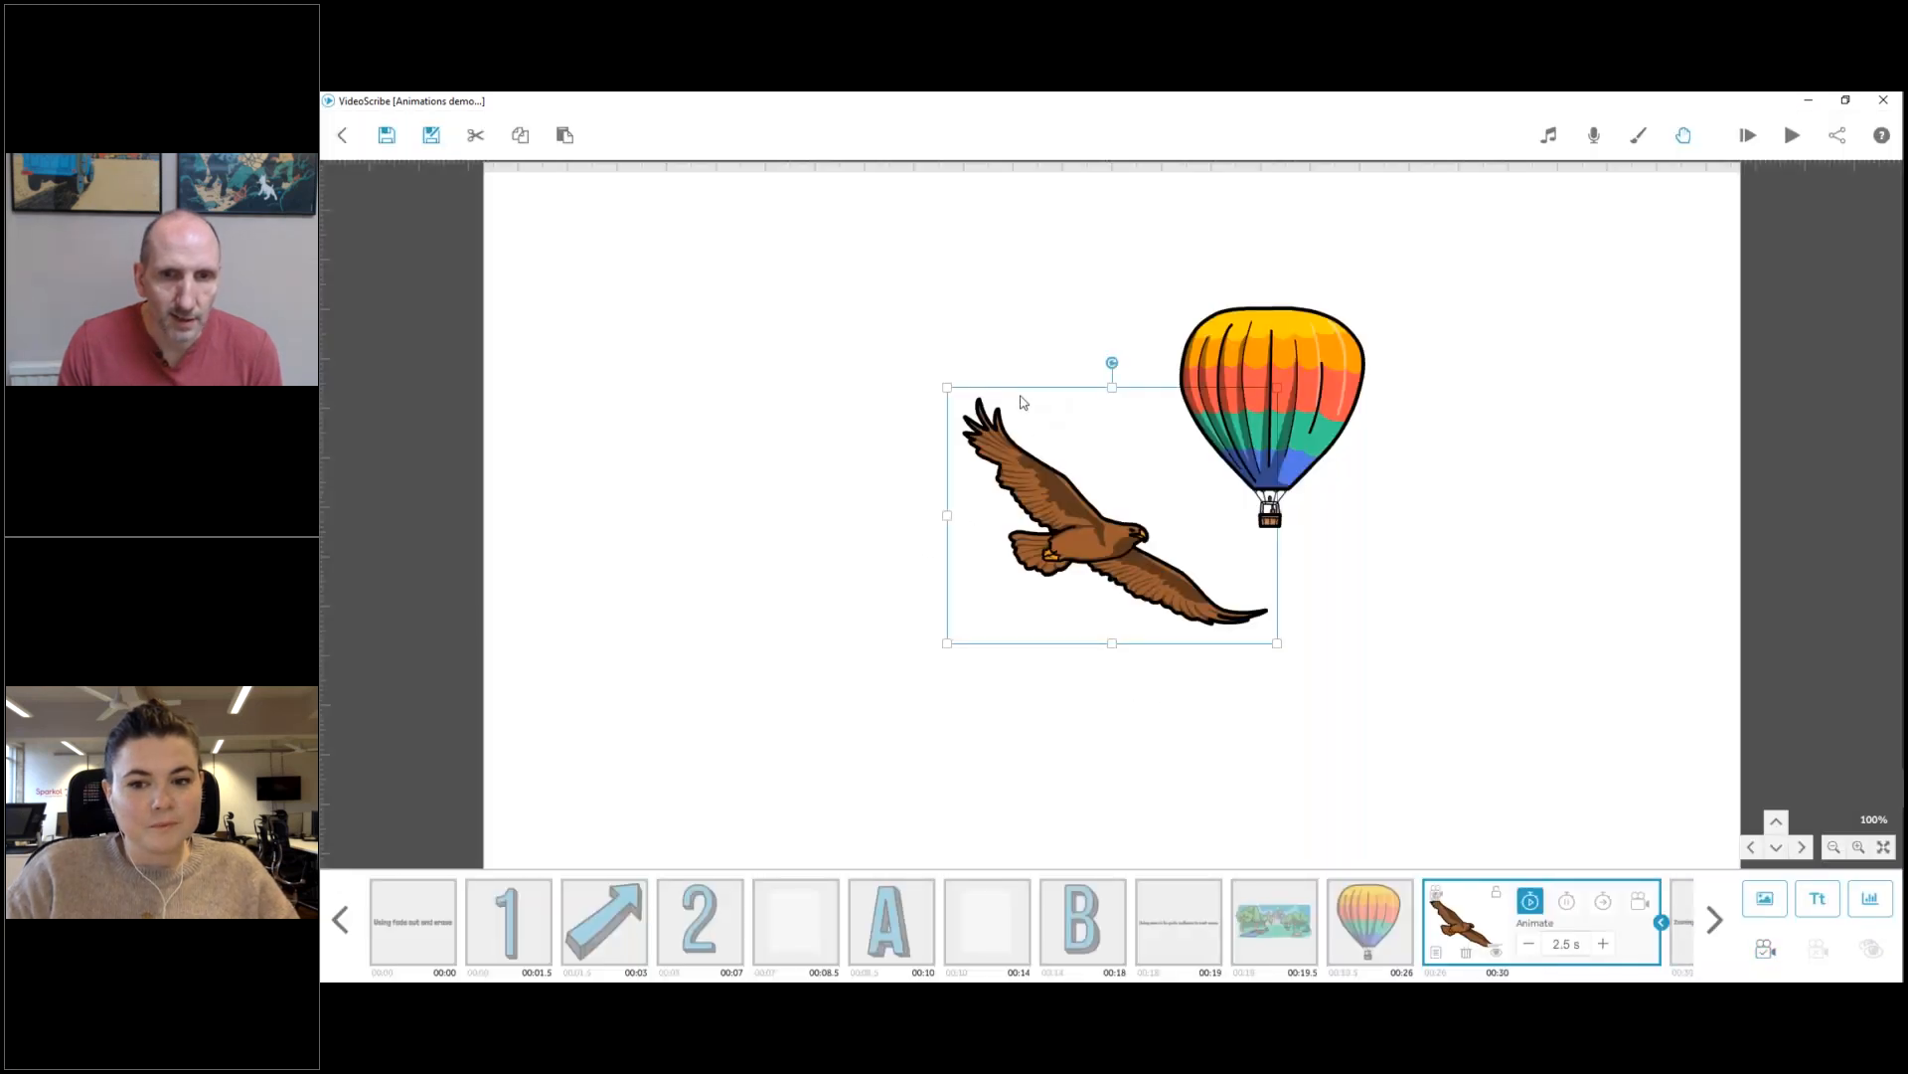
drag(1120, 497, 883, 560)
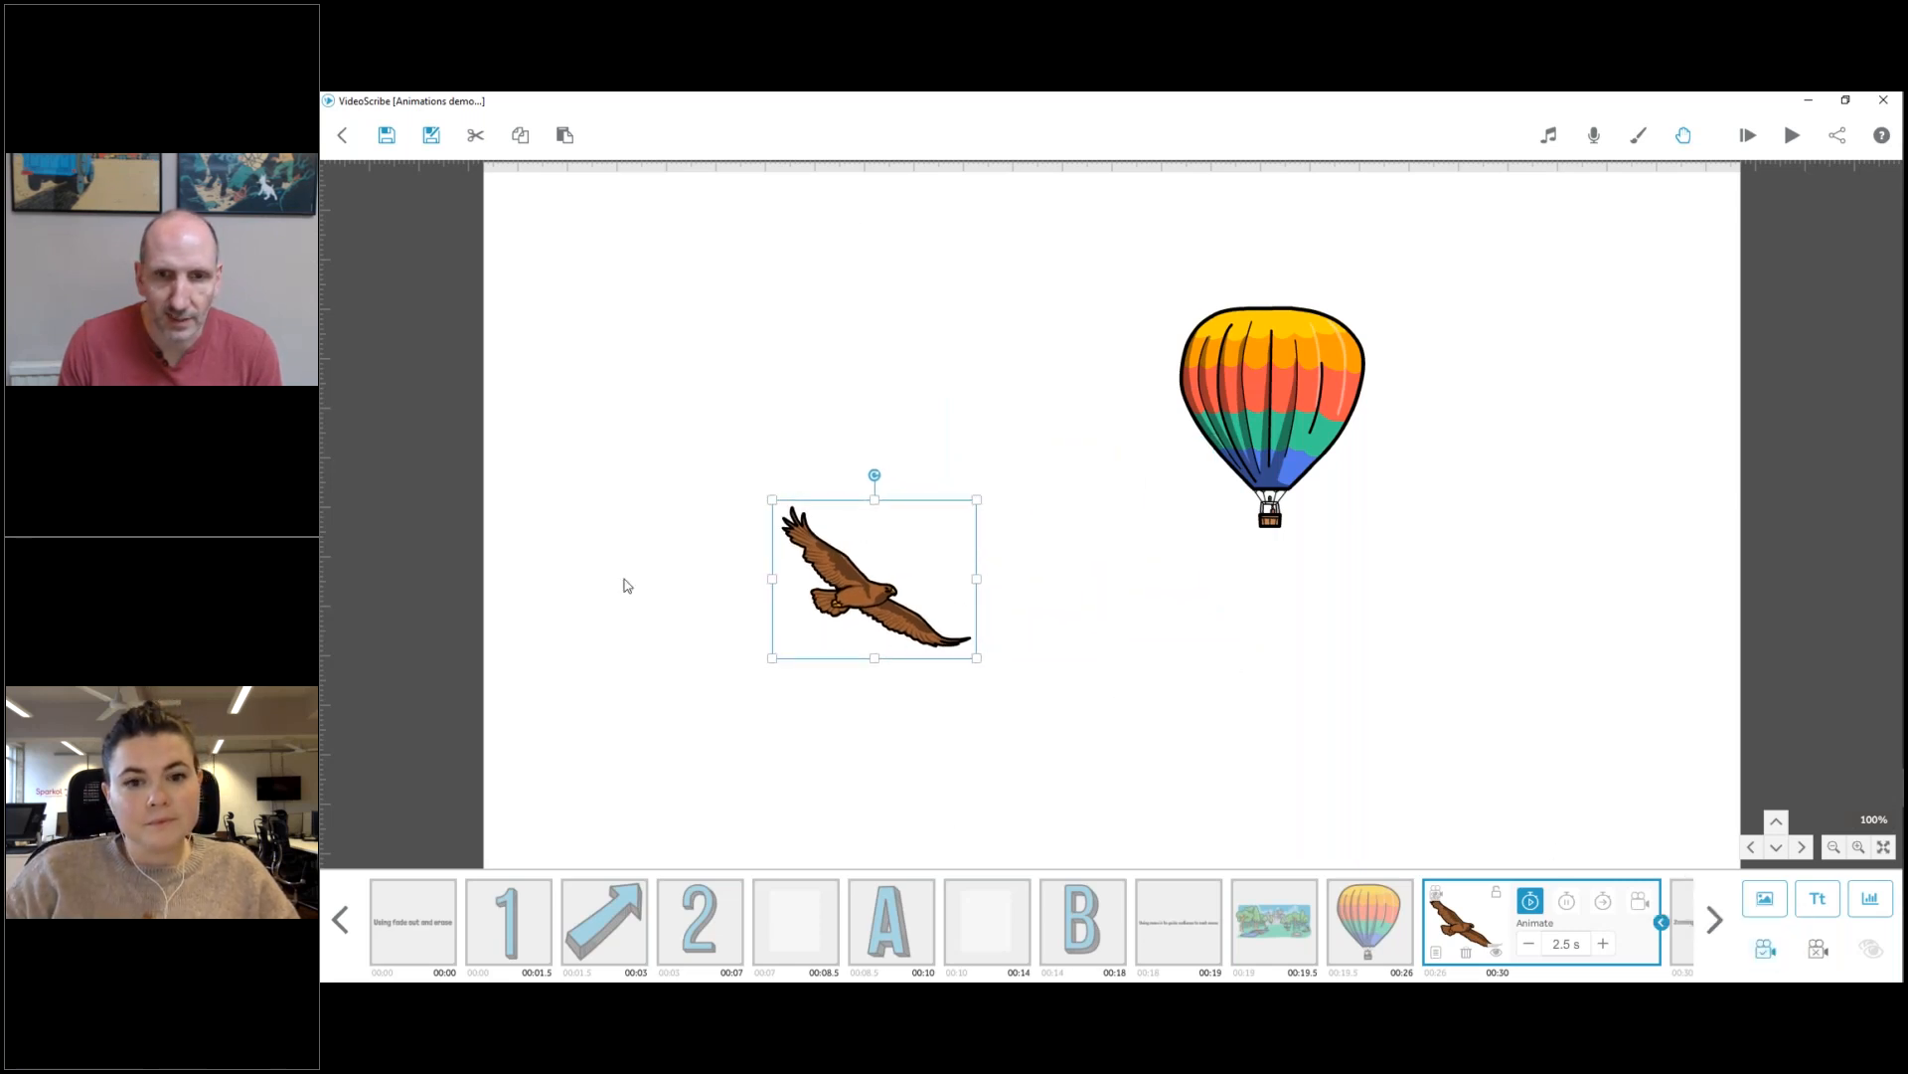
Set the eagle's animation to Move In from the left side of the canvas, with no drawing hand.
click(1436, 952)
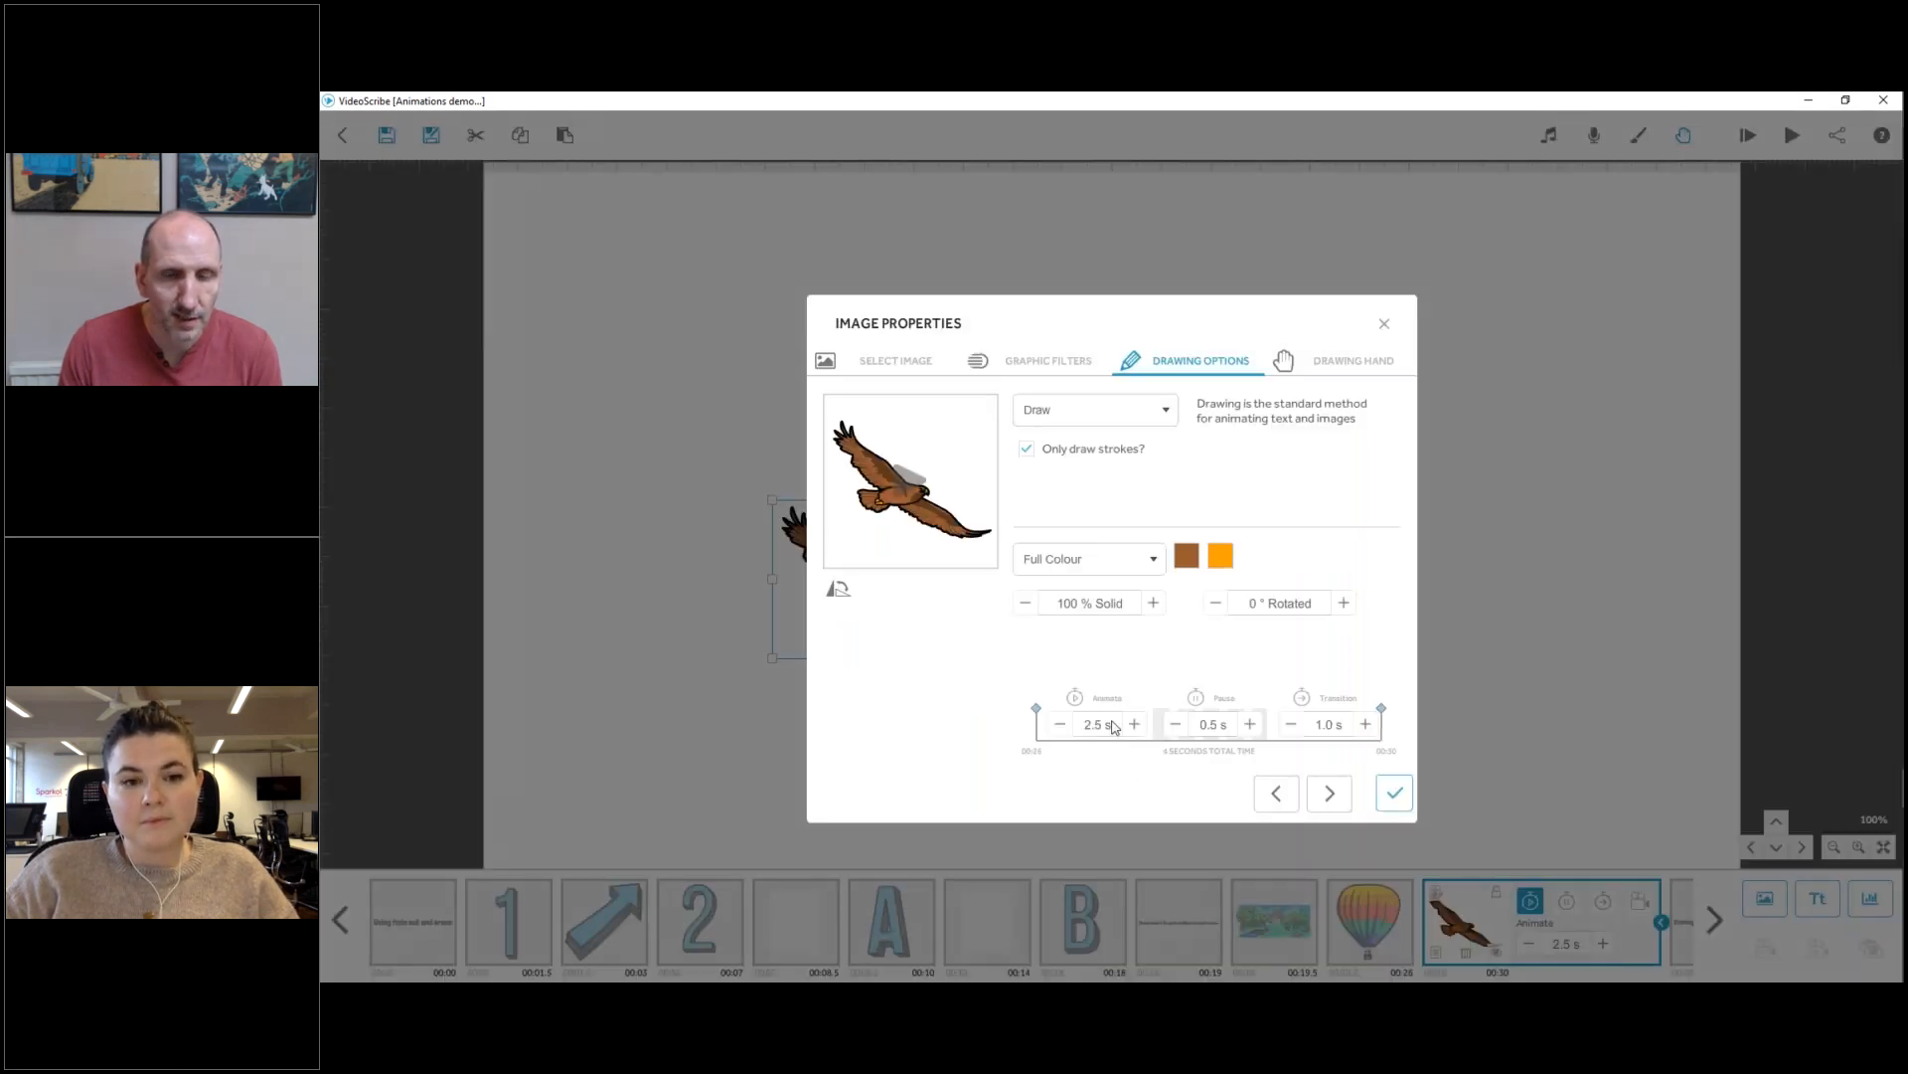
click(1088, 417)
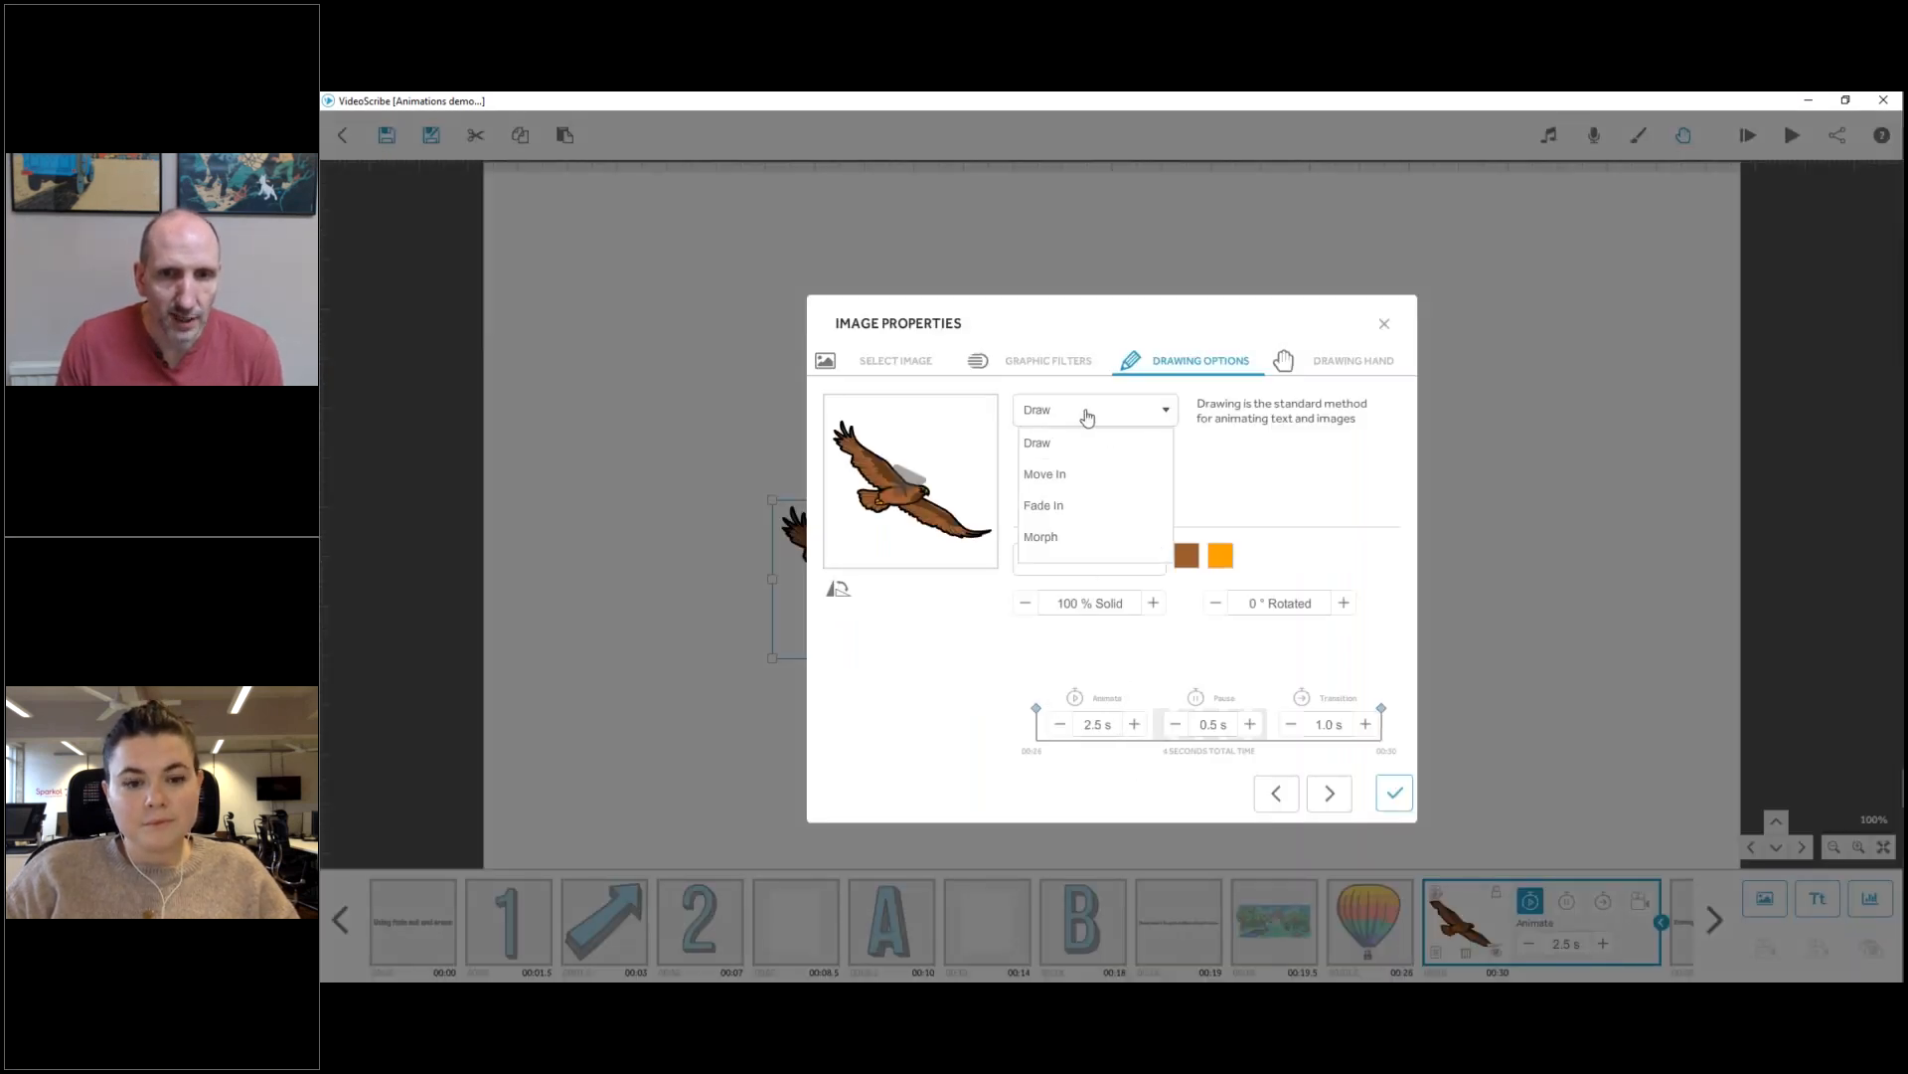
click(1046, 475)
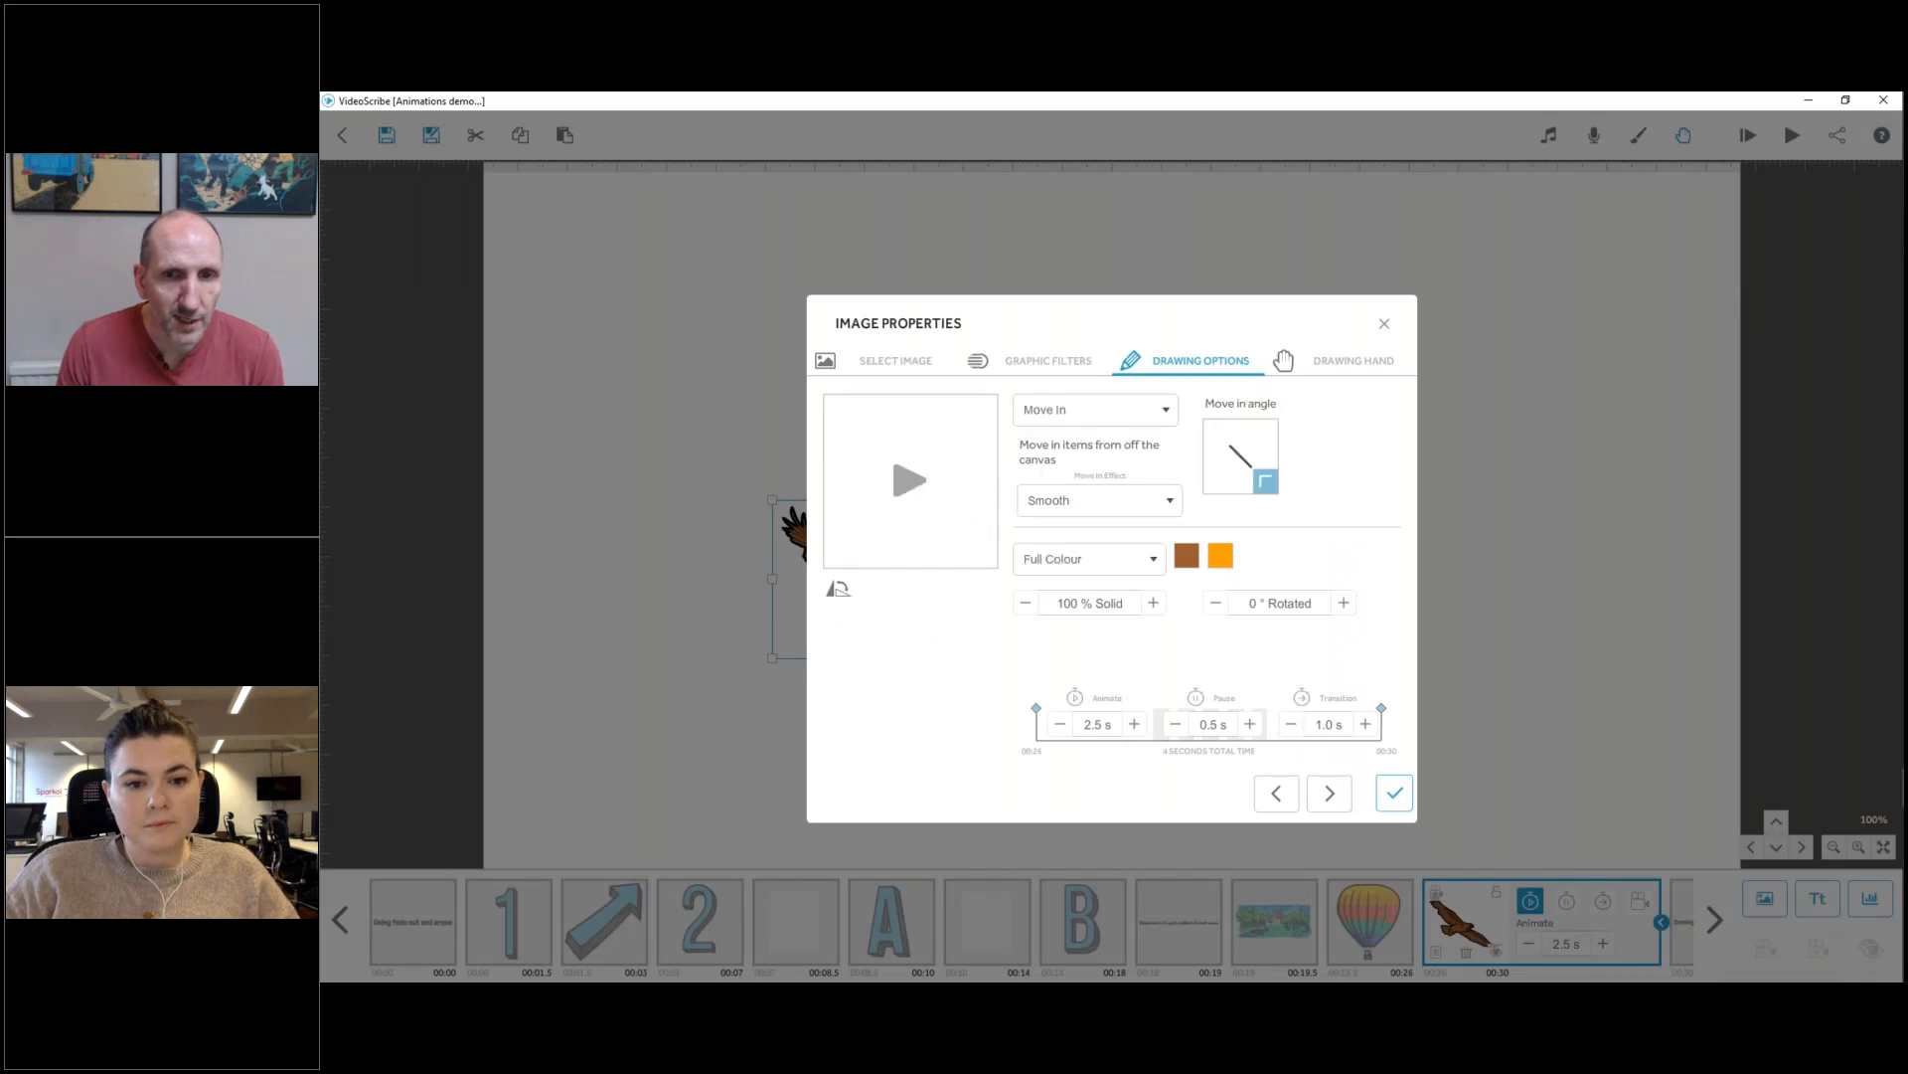
click(1215, 460)
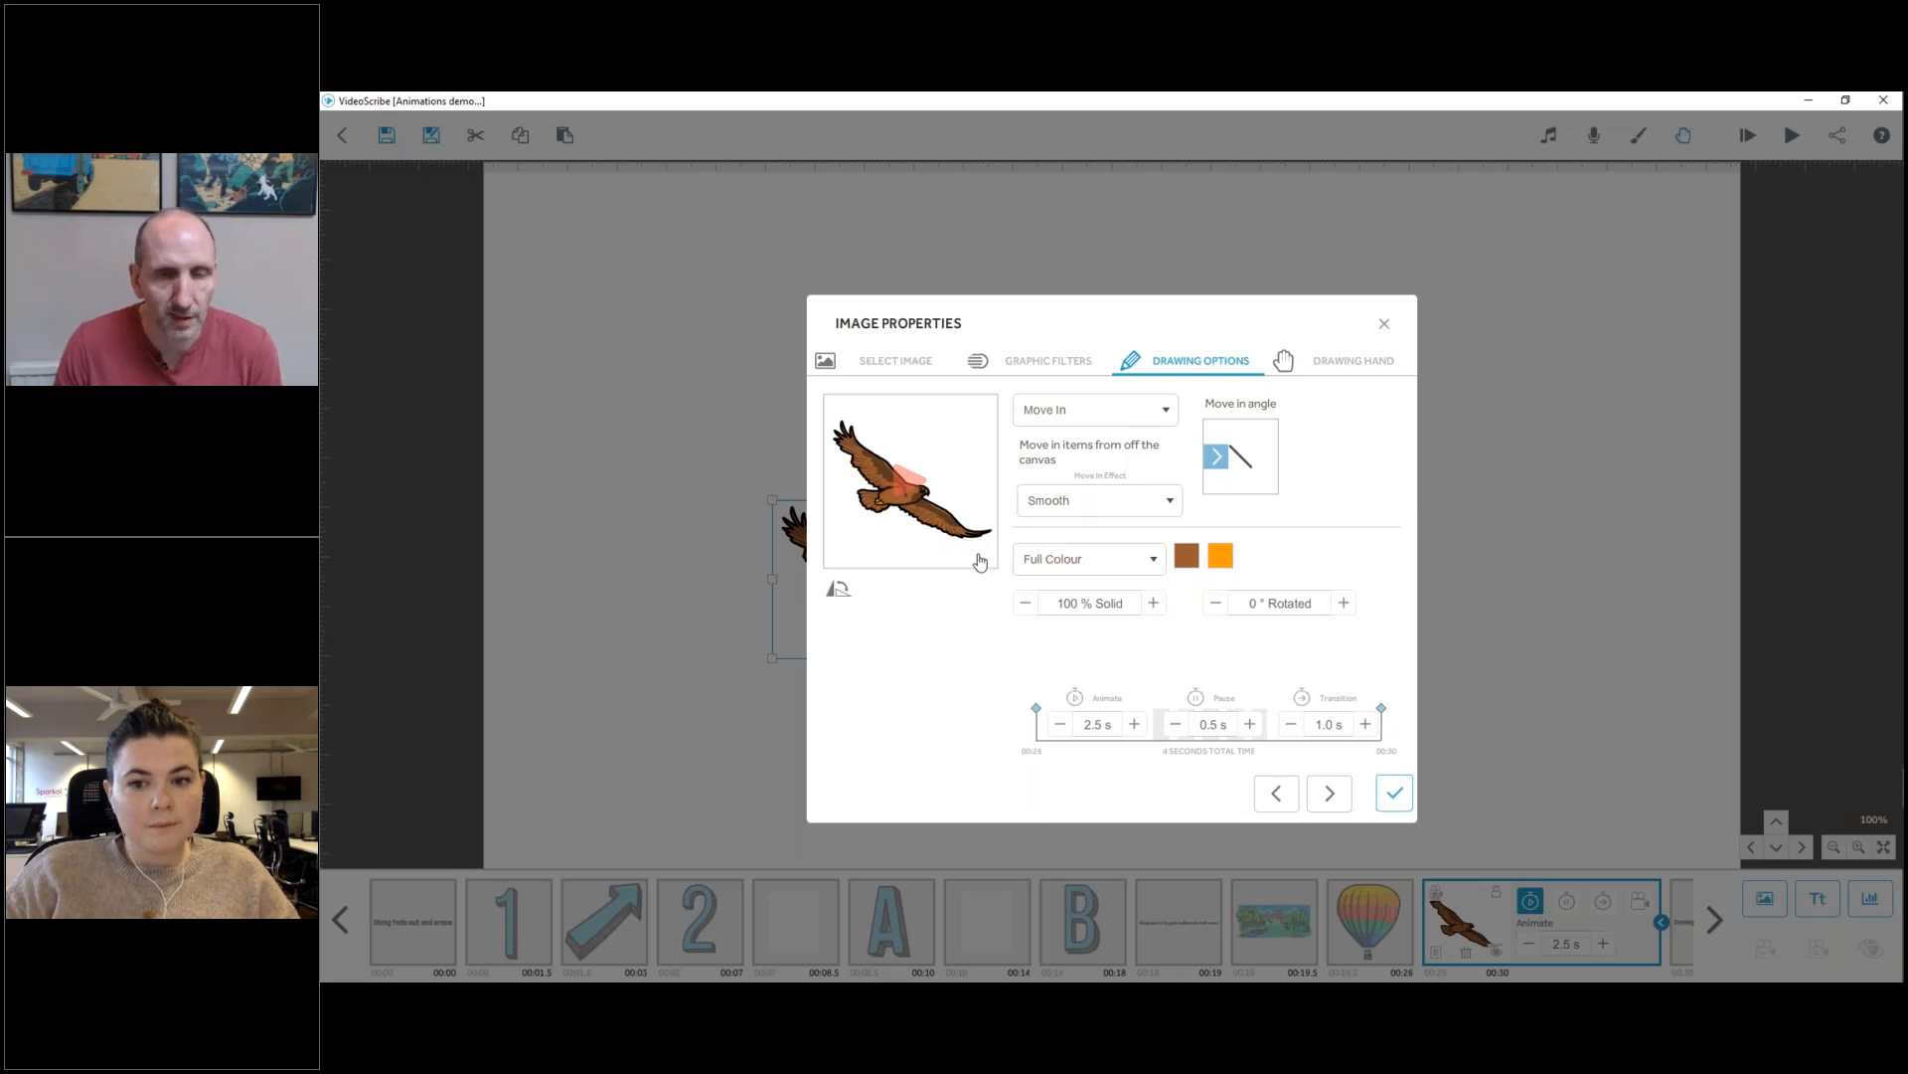
click(1335, 367)
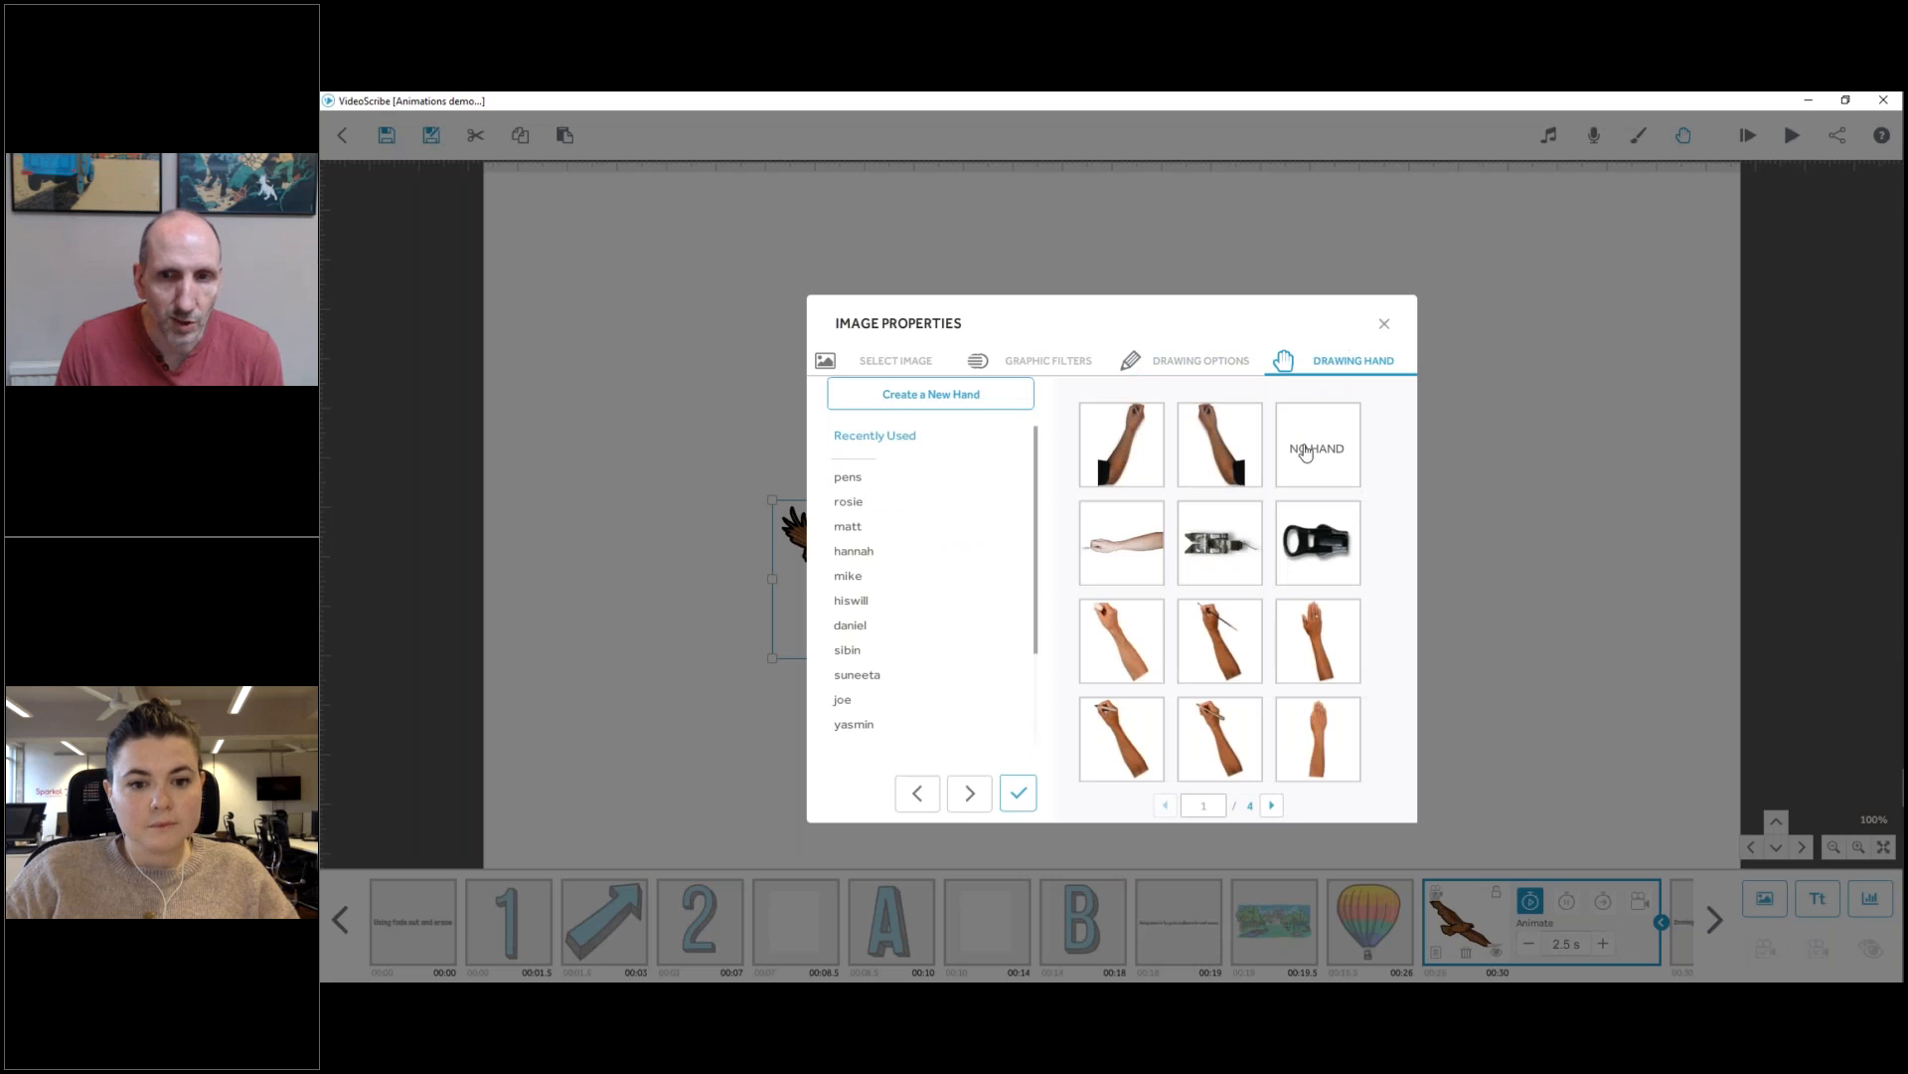
click(1347, 716)
click(1349, 714)
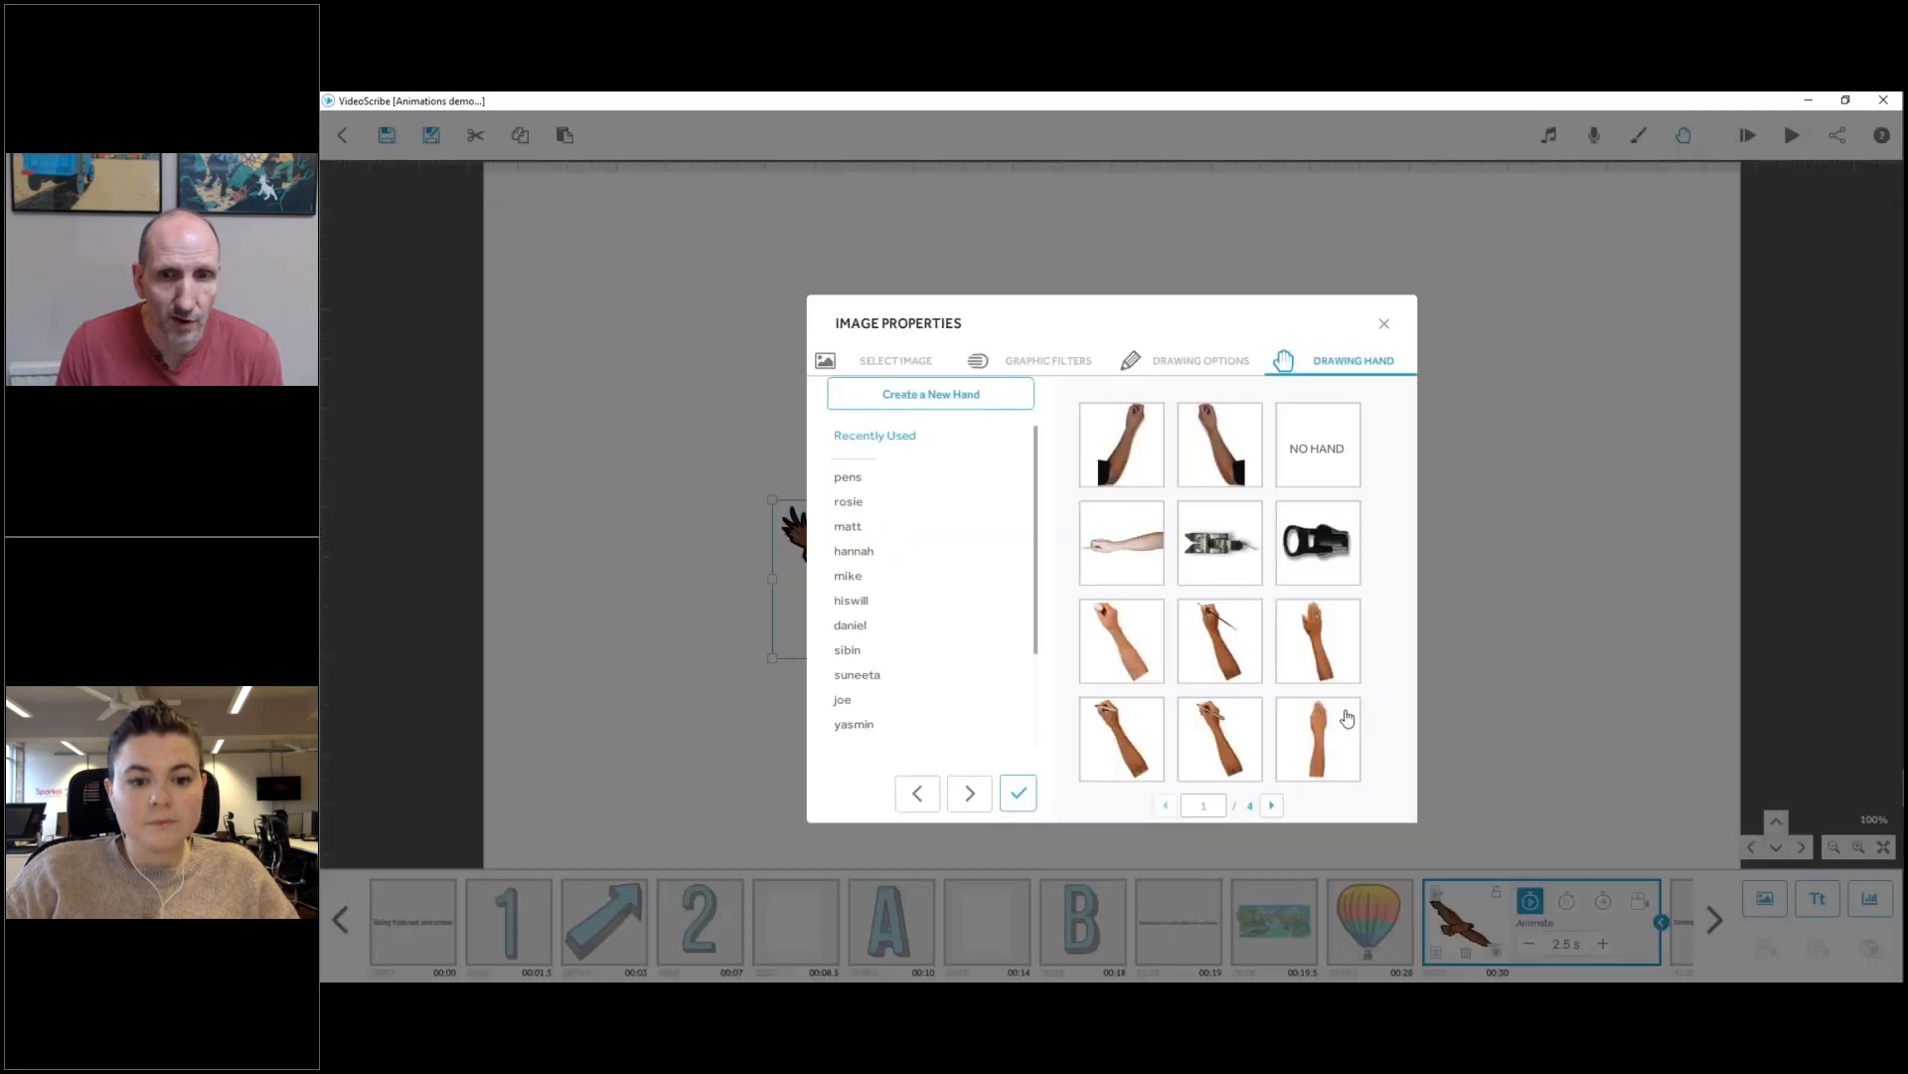
click(1018, 795)
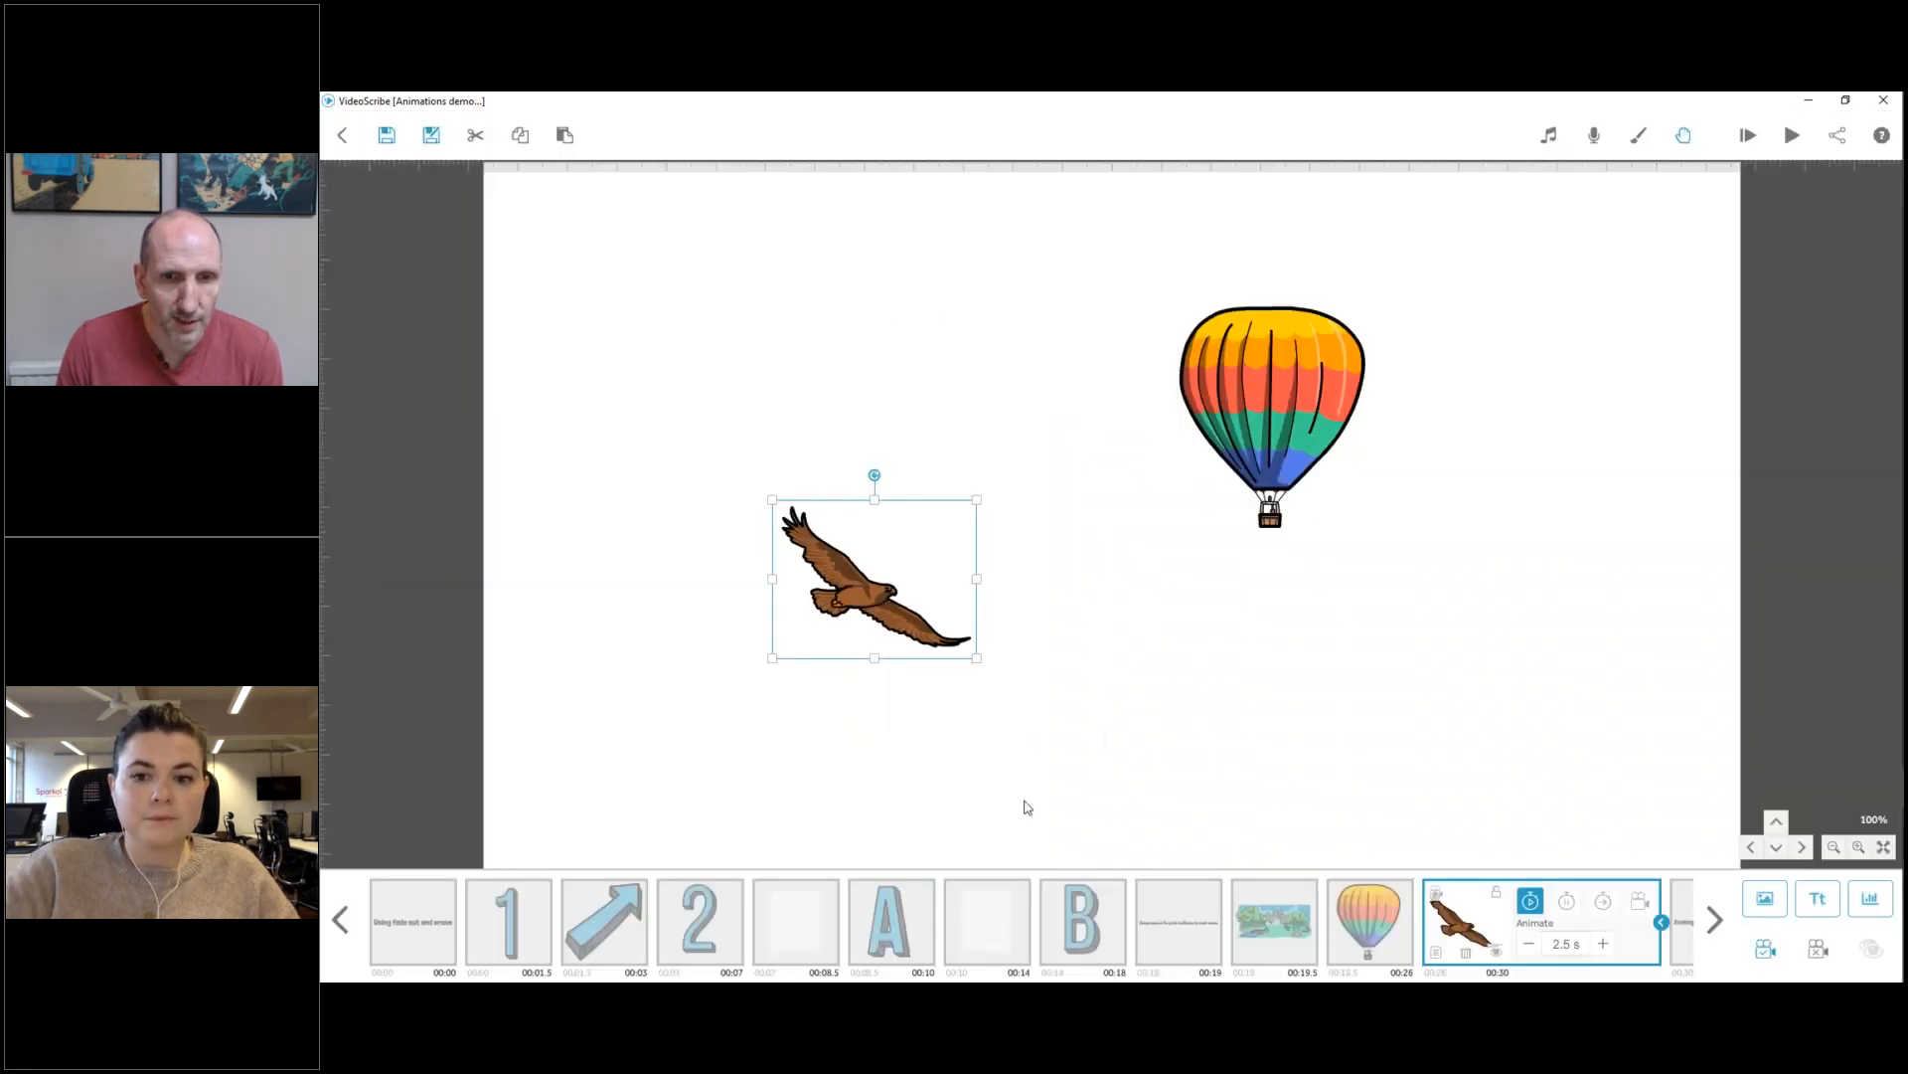
Preview the animation from the park scene through the eagle's entrance, and stop playback.
click(1262, 922)
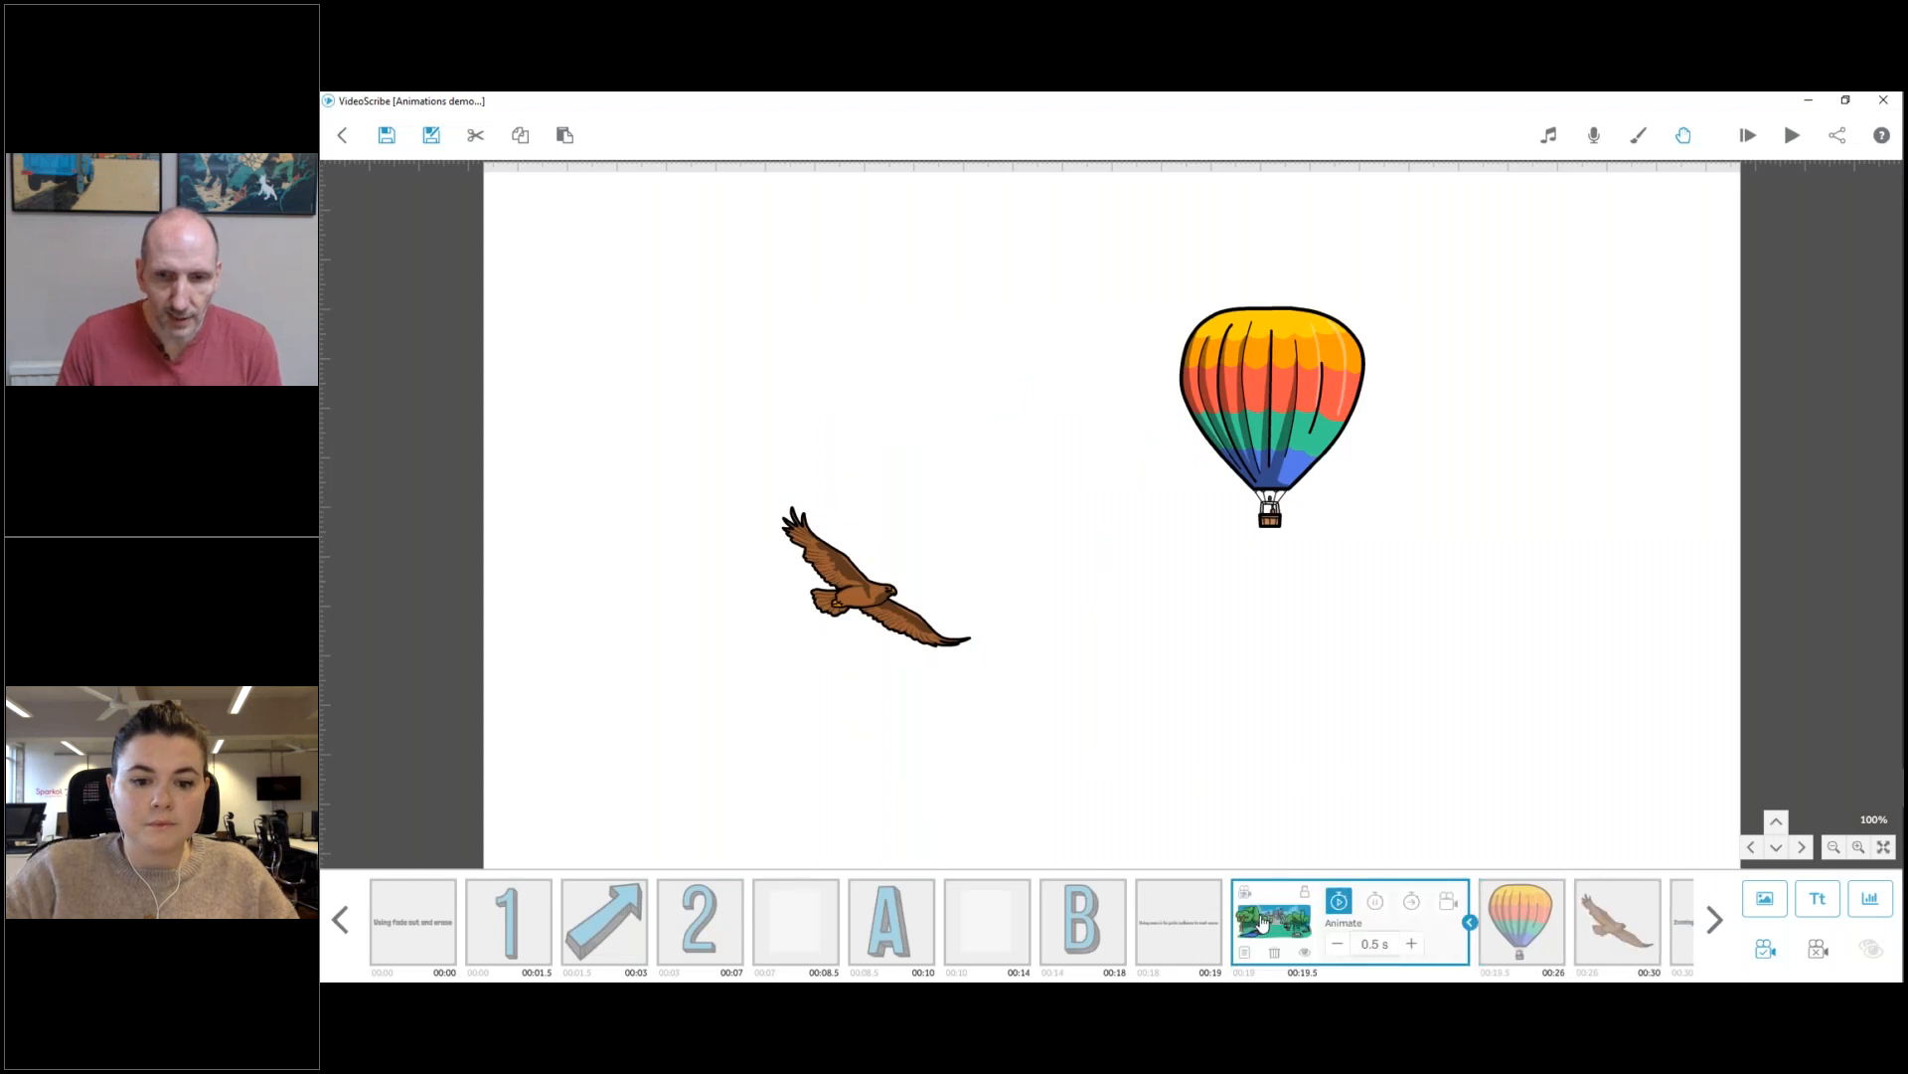
right_click(1262, 923)
click(1312, 825)
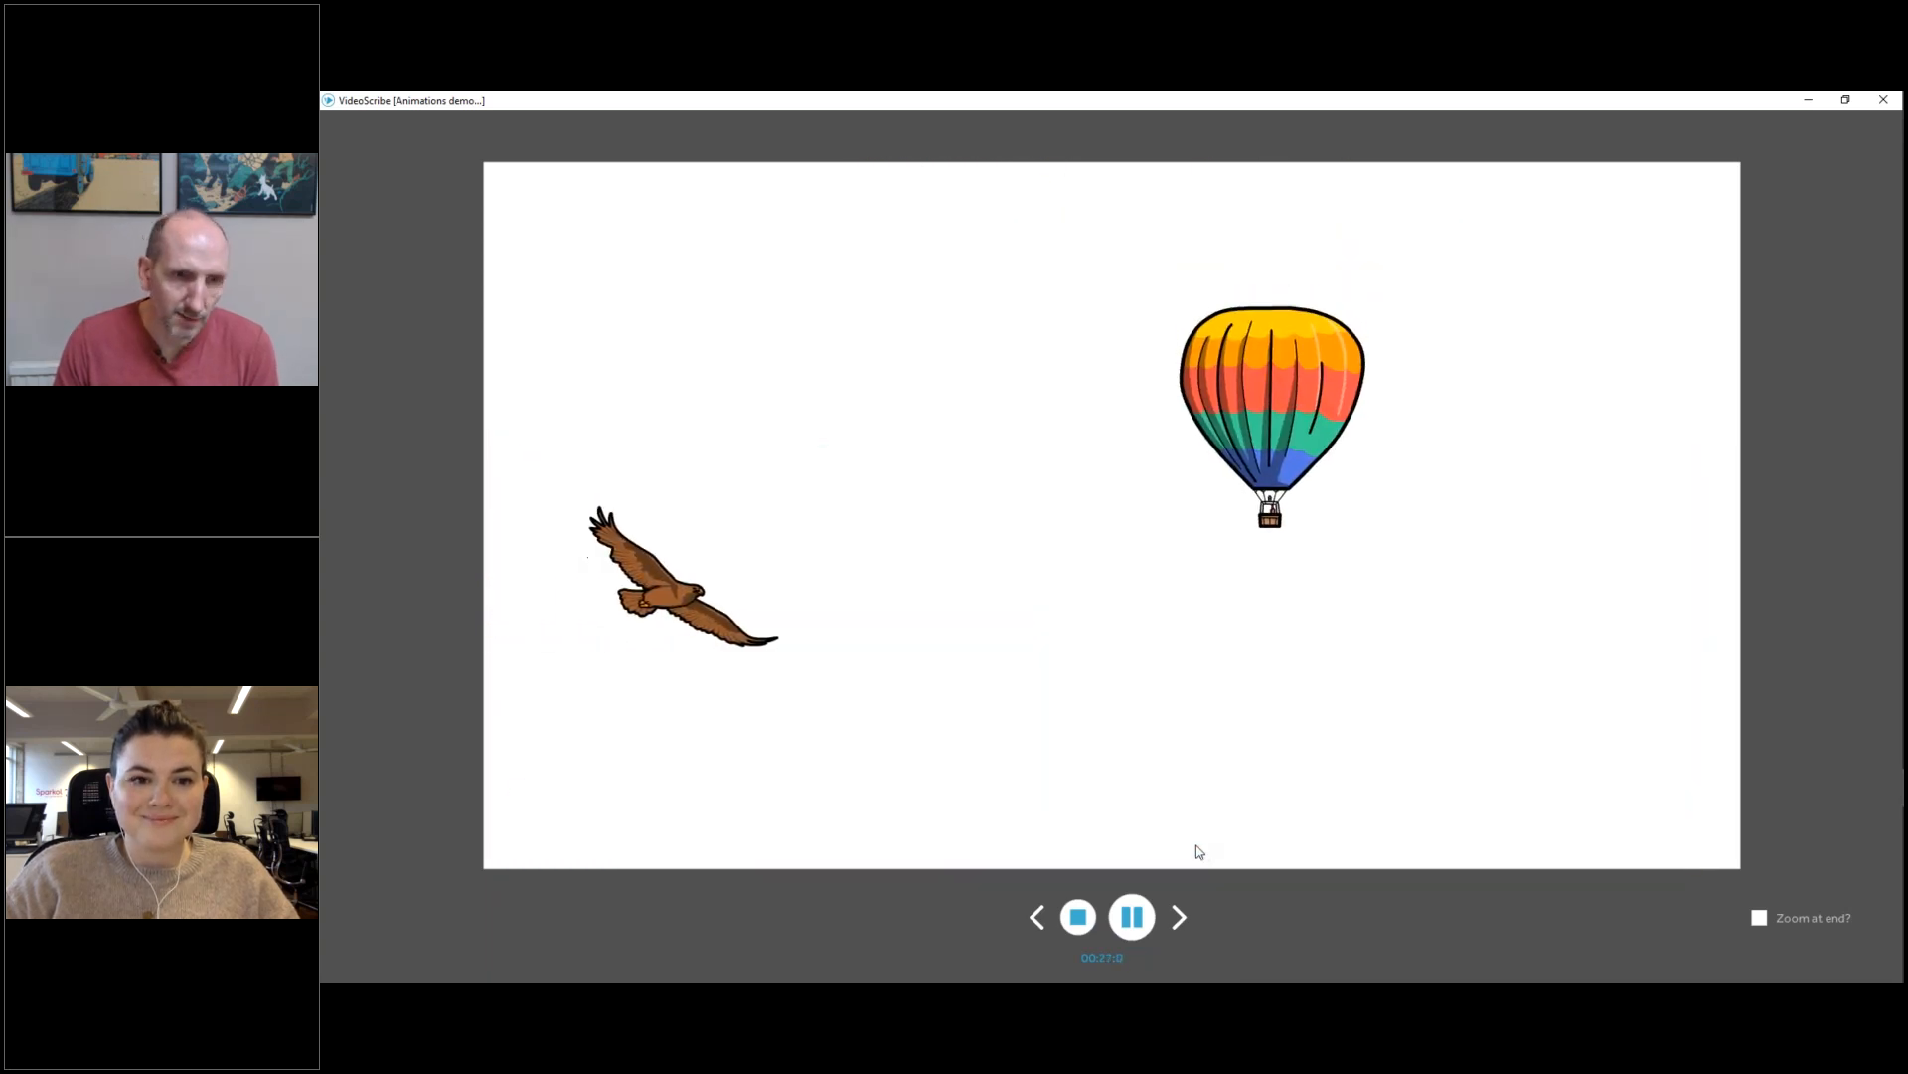
click(1078, 913)
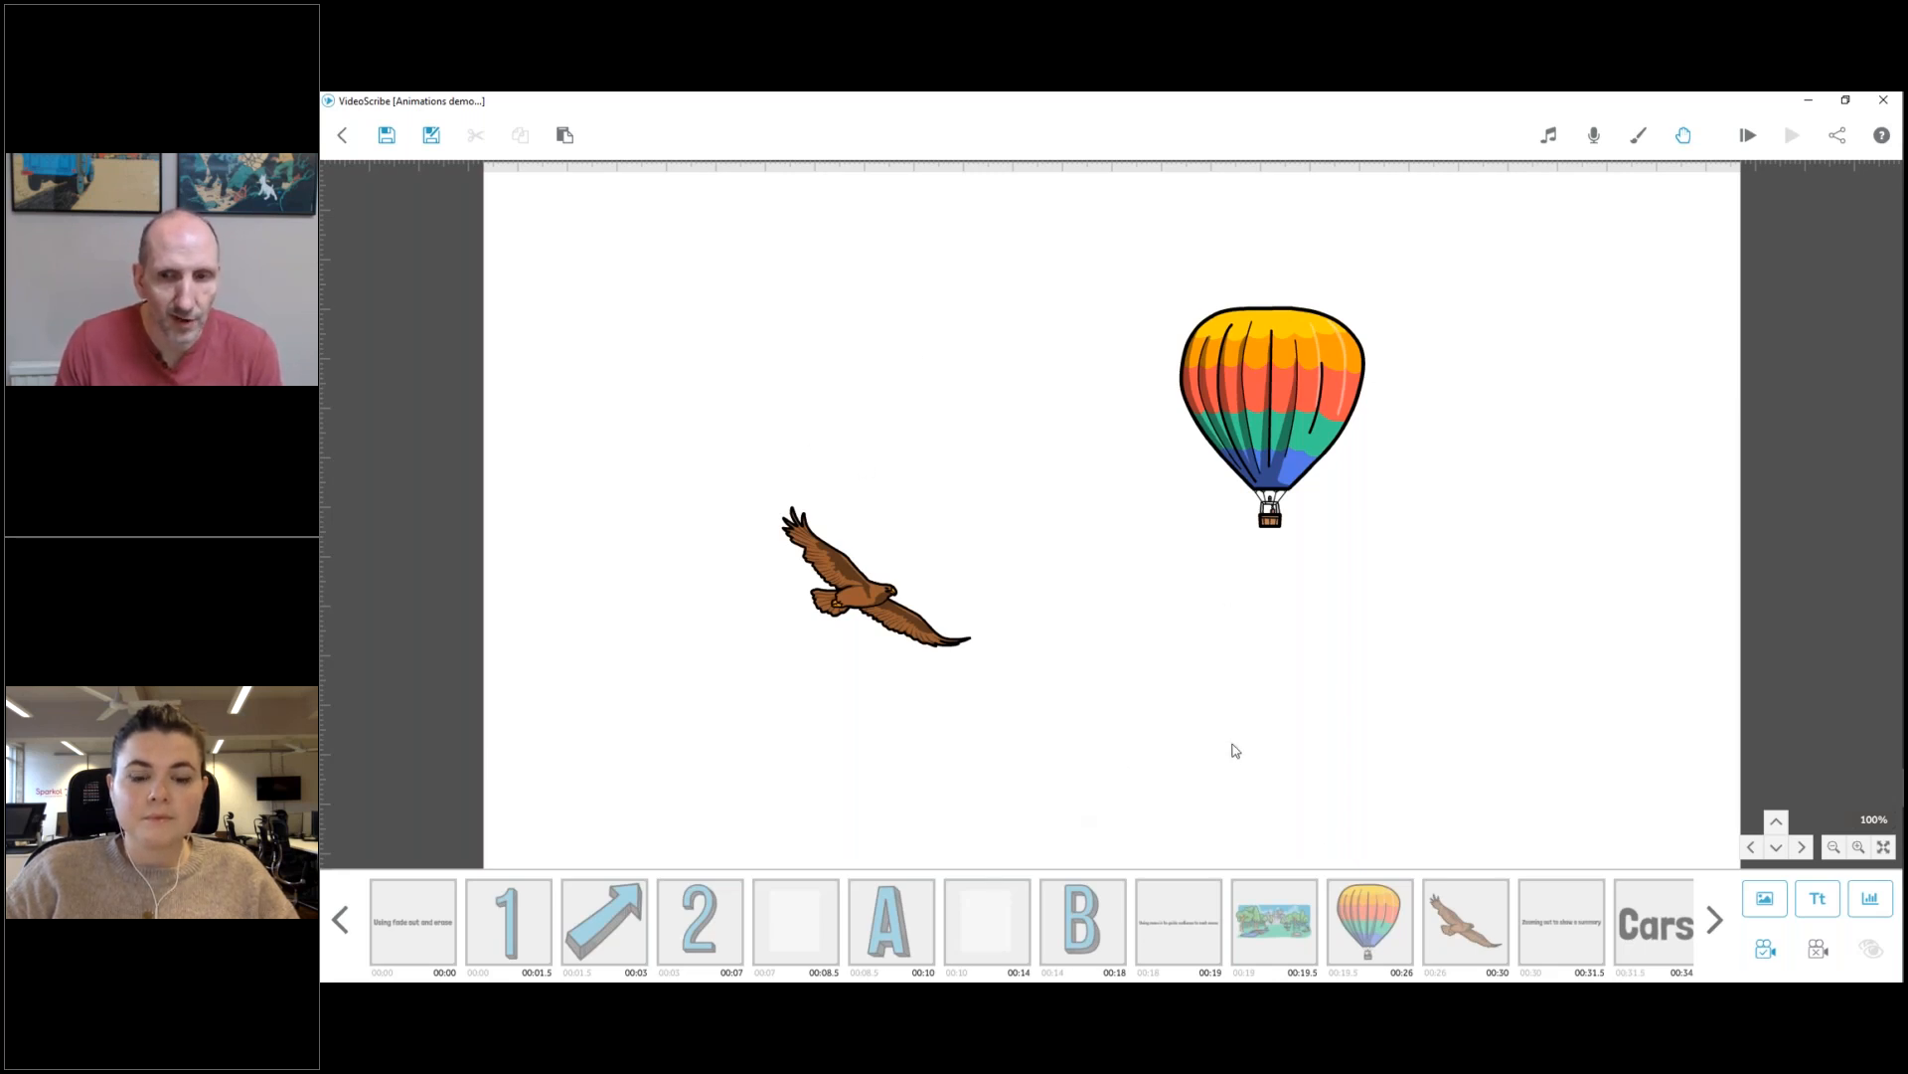
Insert the blue sky image with sun and clouds from the Scenery images after the balloon.
click(1367, 906)
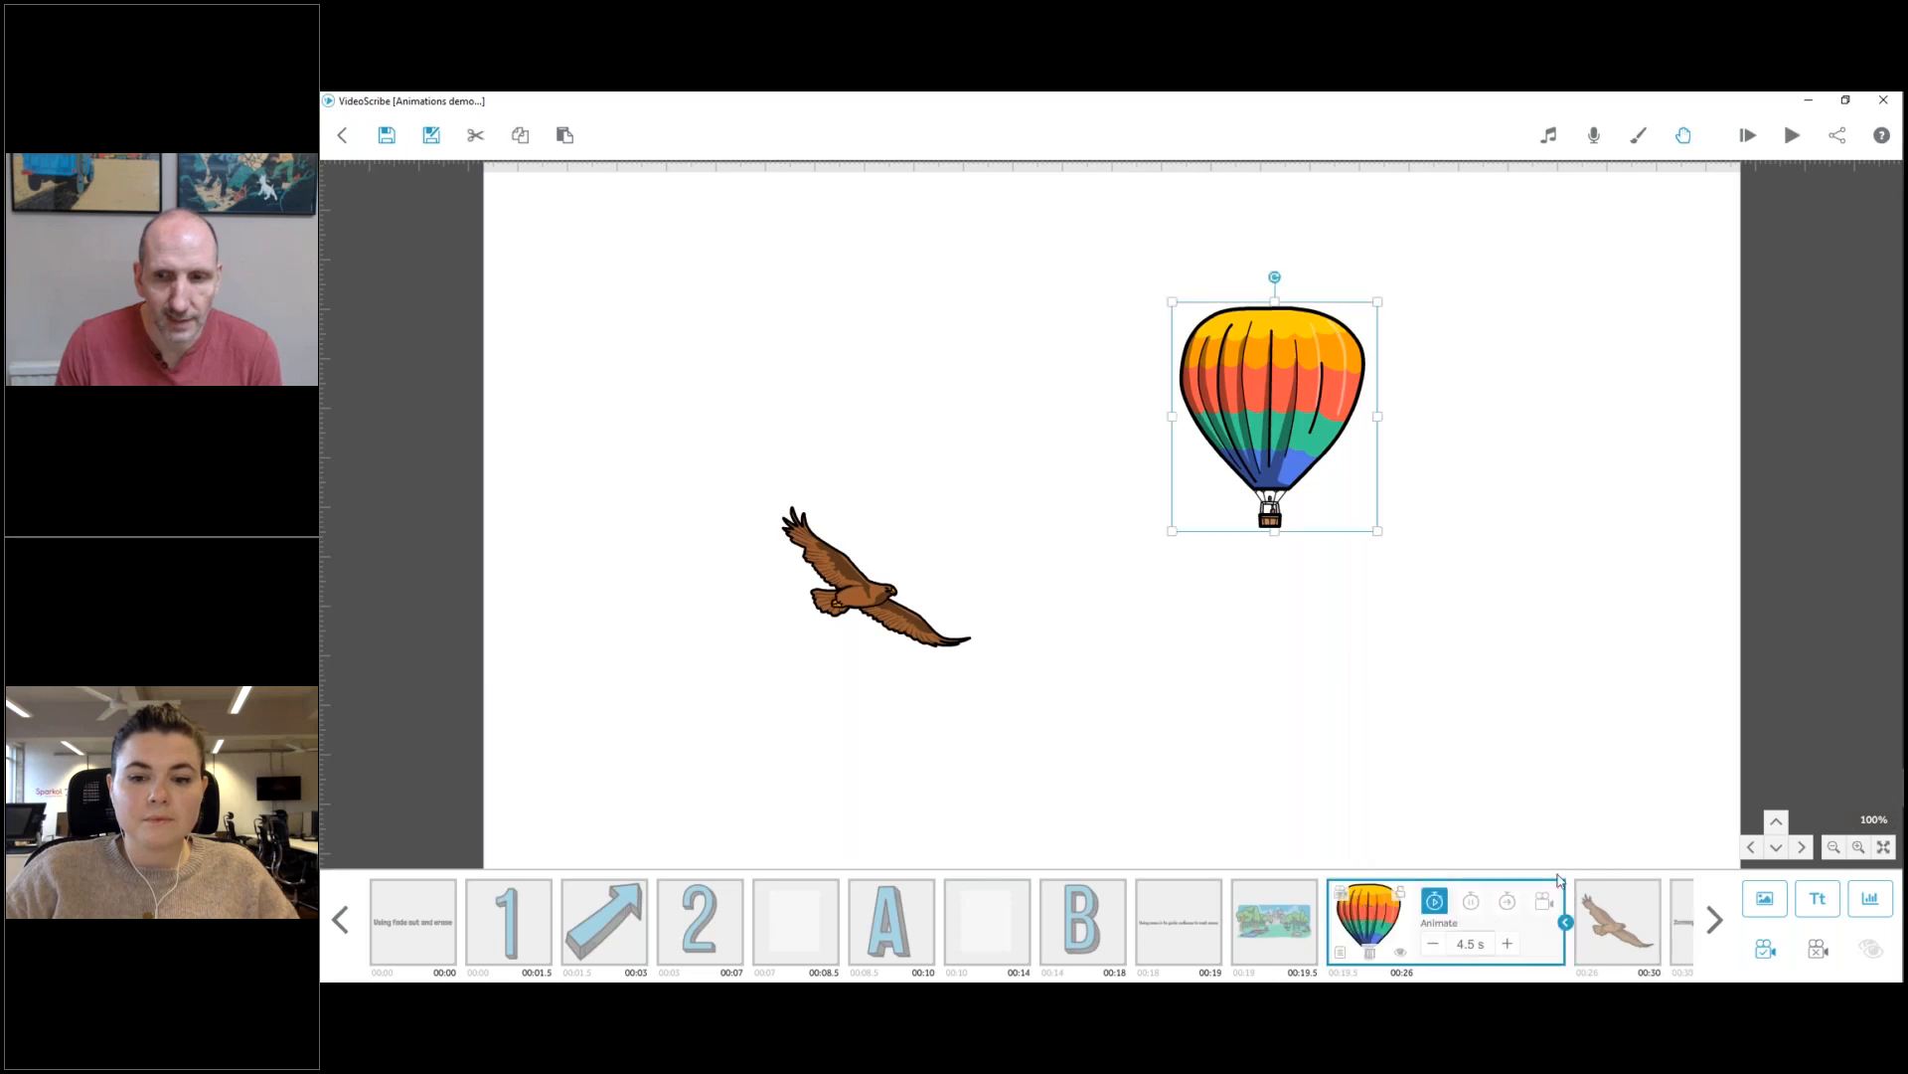
click(1766, 897)
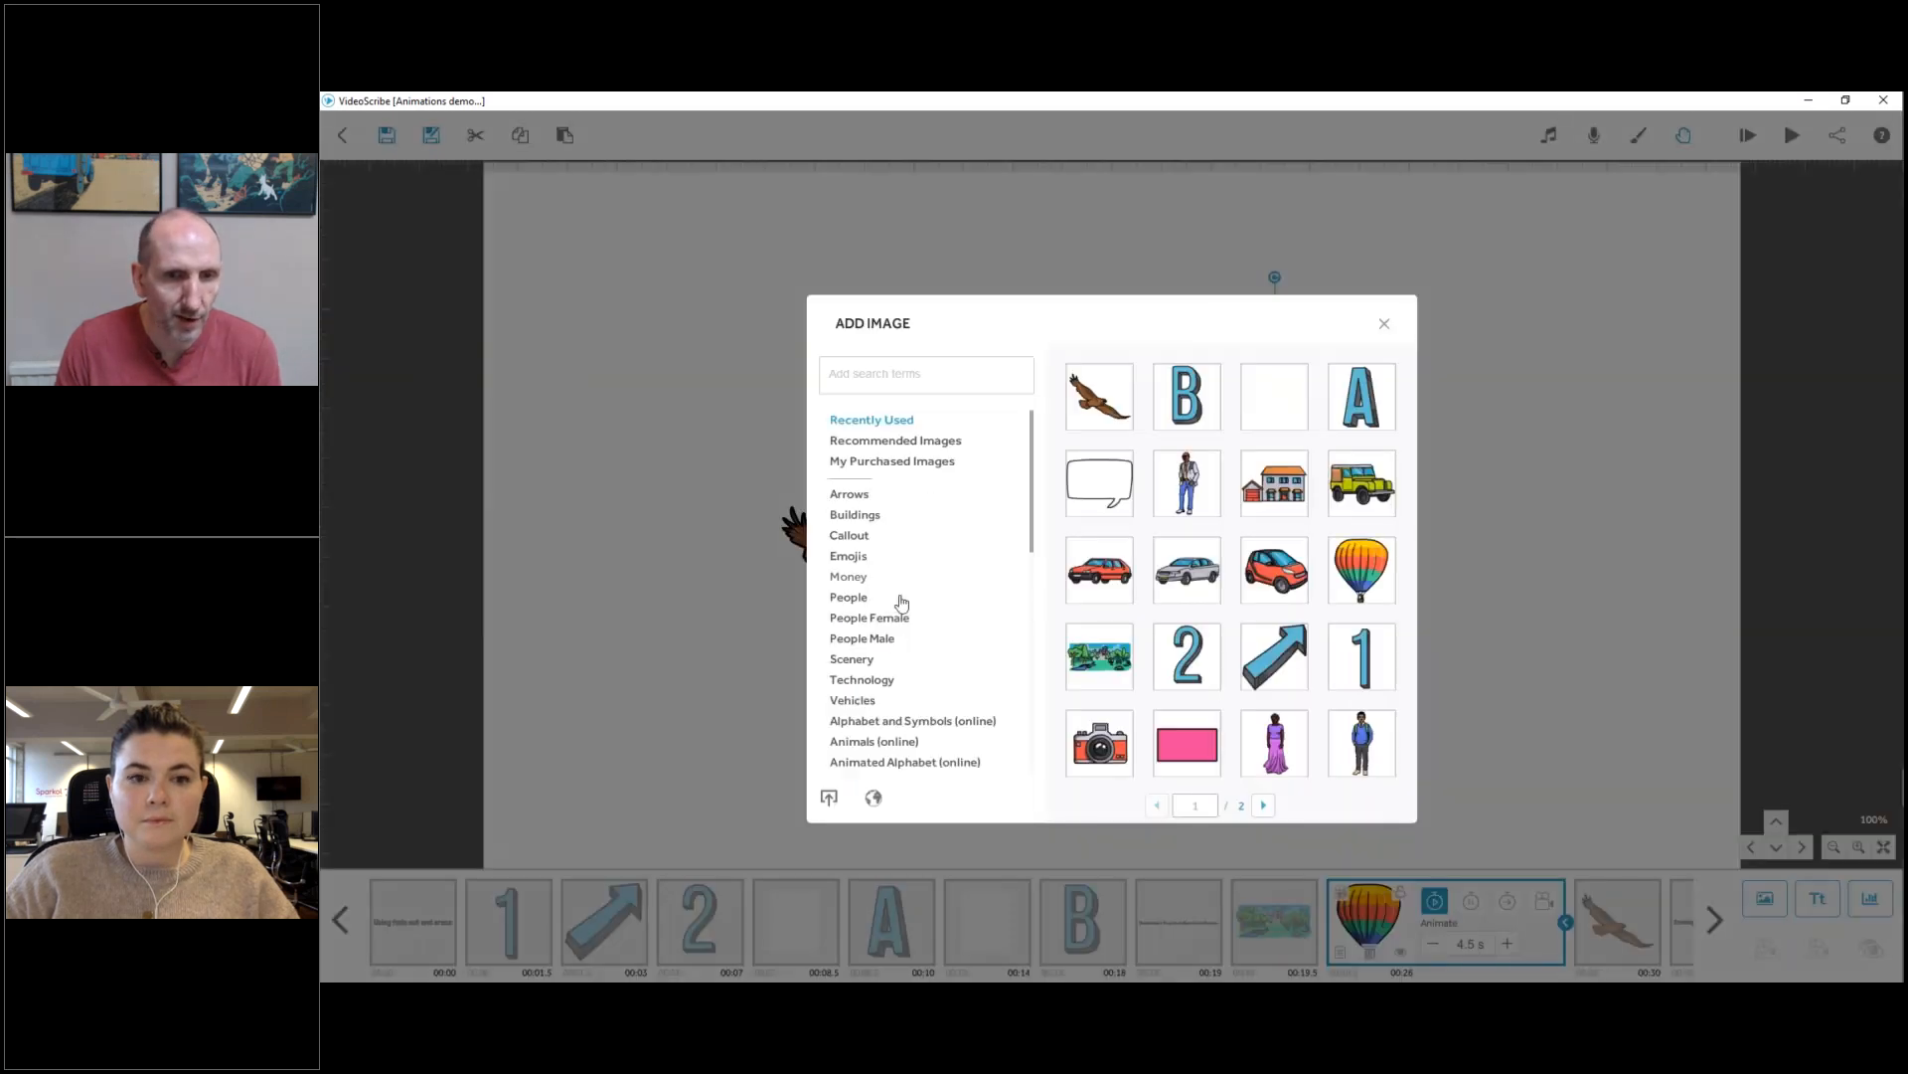
click(867, 663)
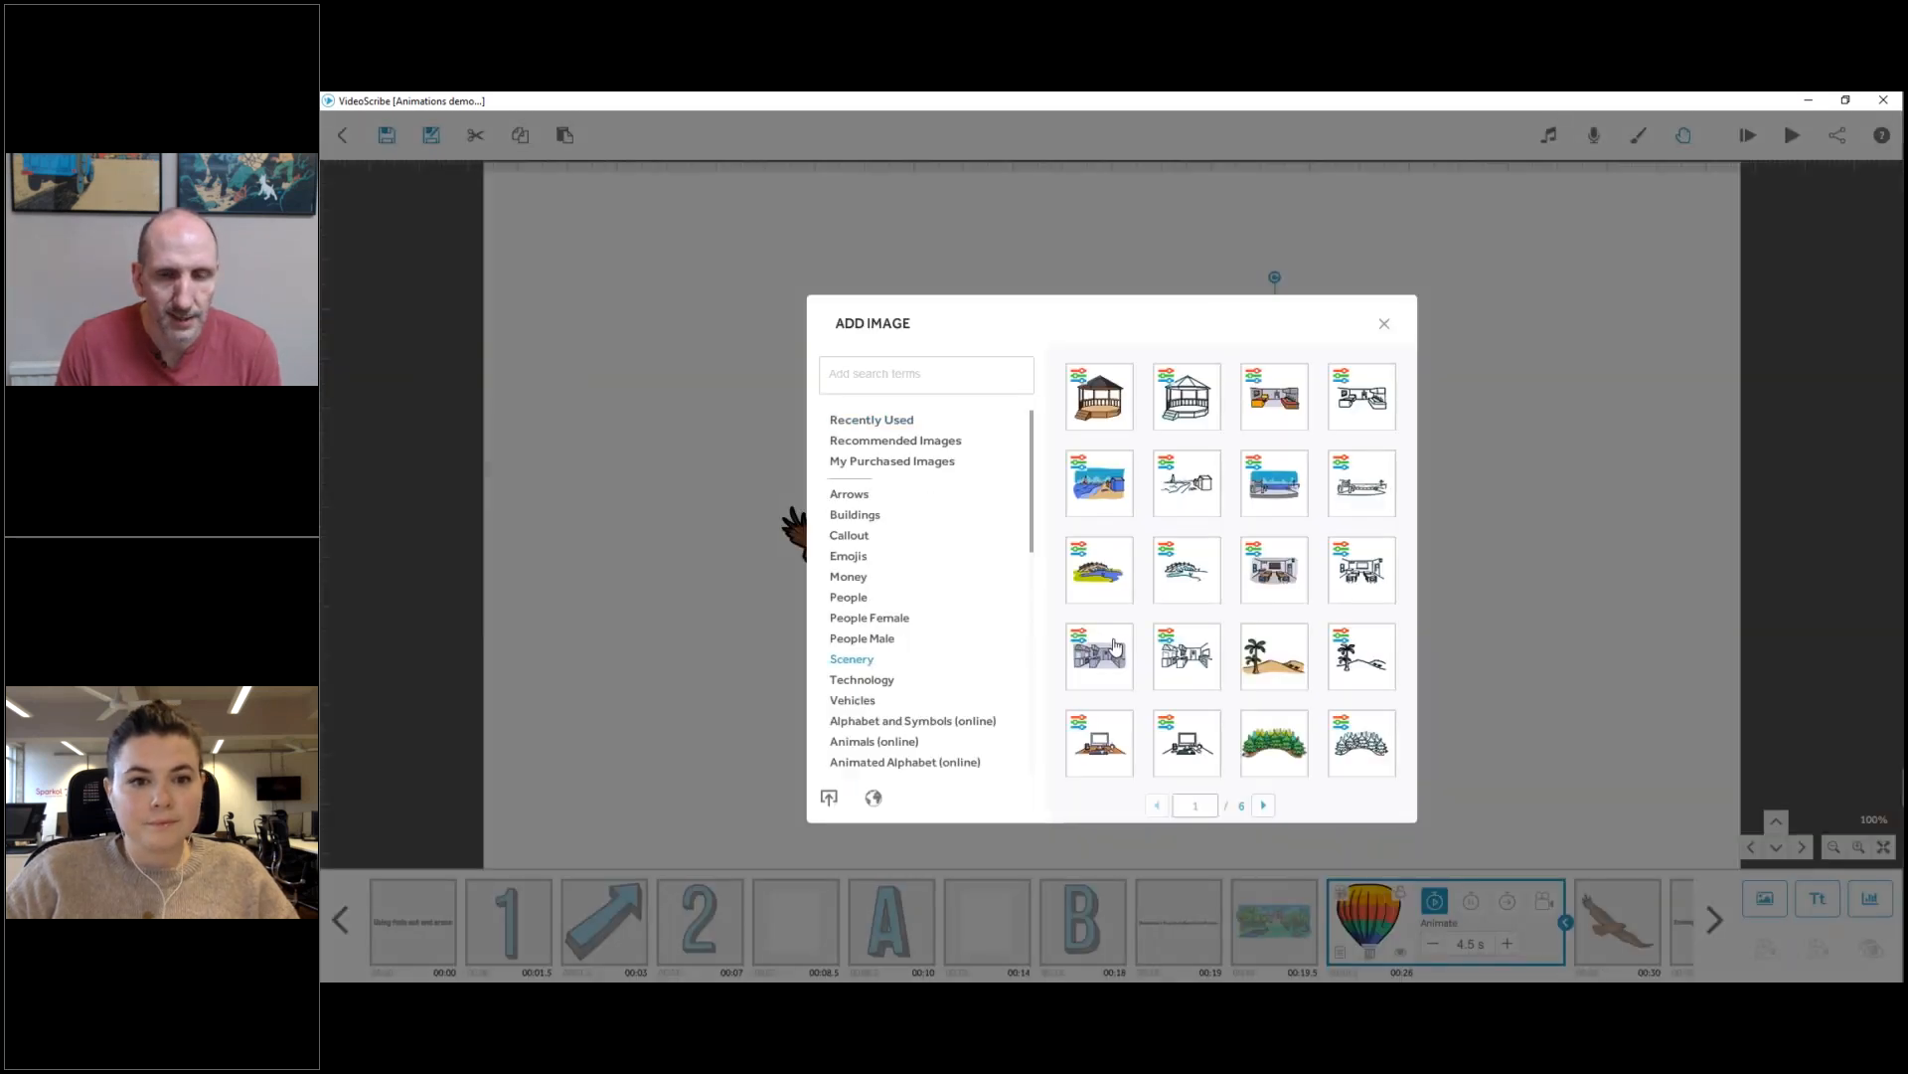
click(1263, 805)
click(1264, 805)
click(1264, 805)
click(1263, 805)
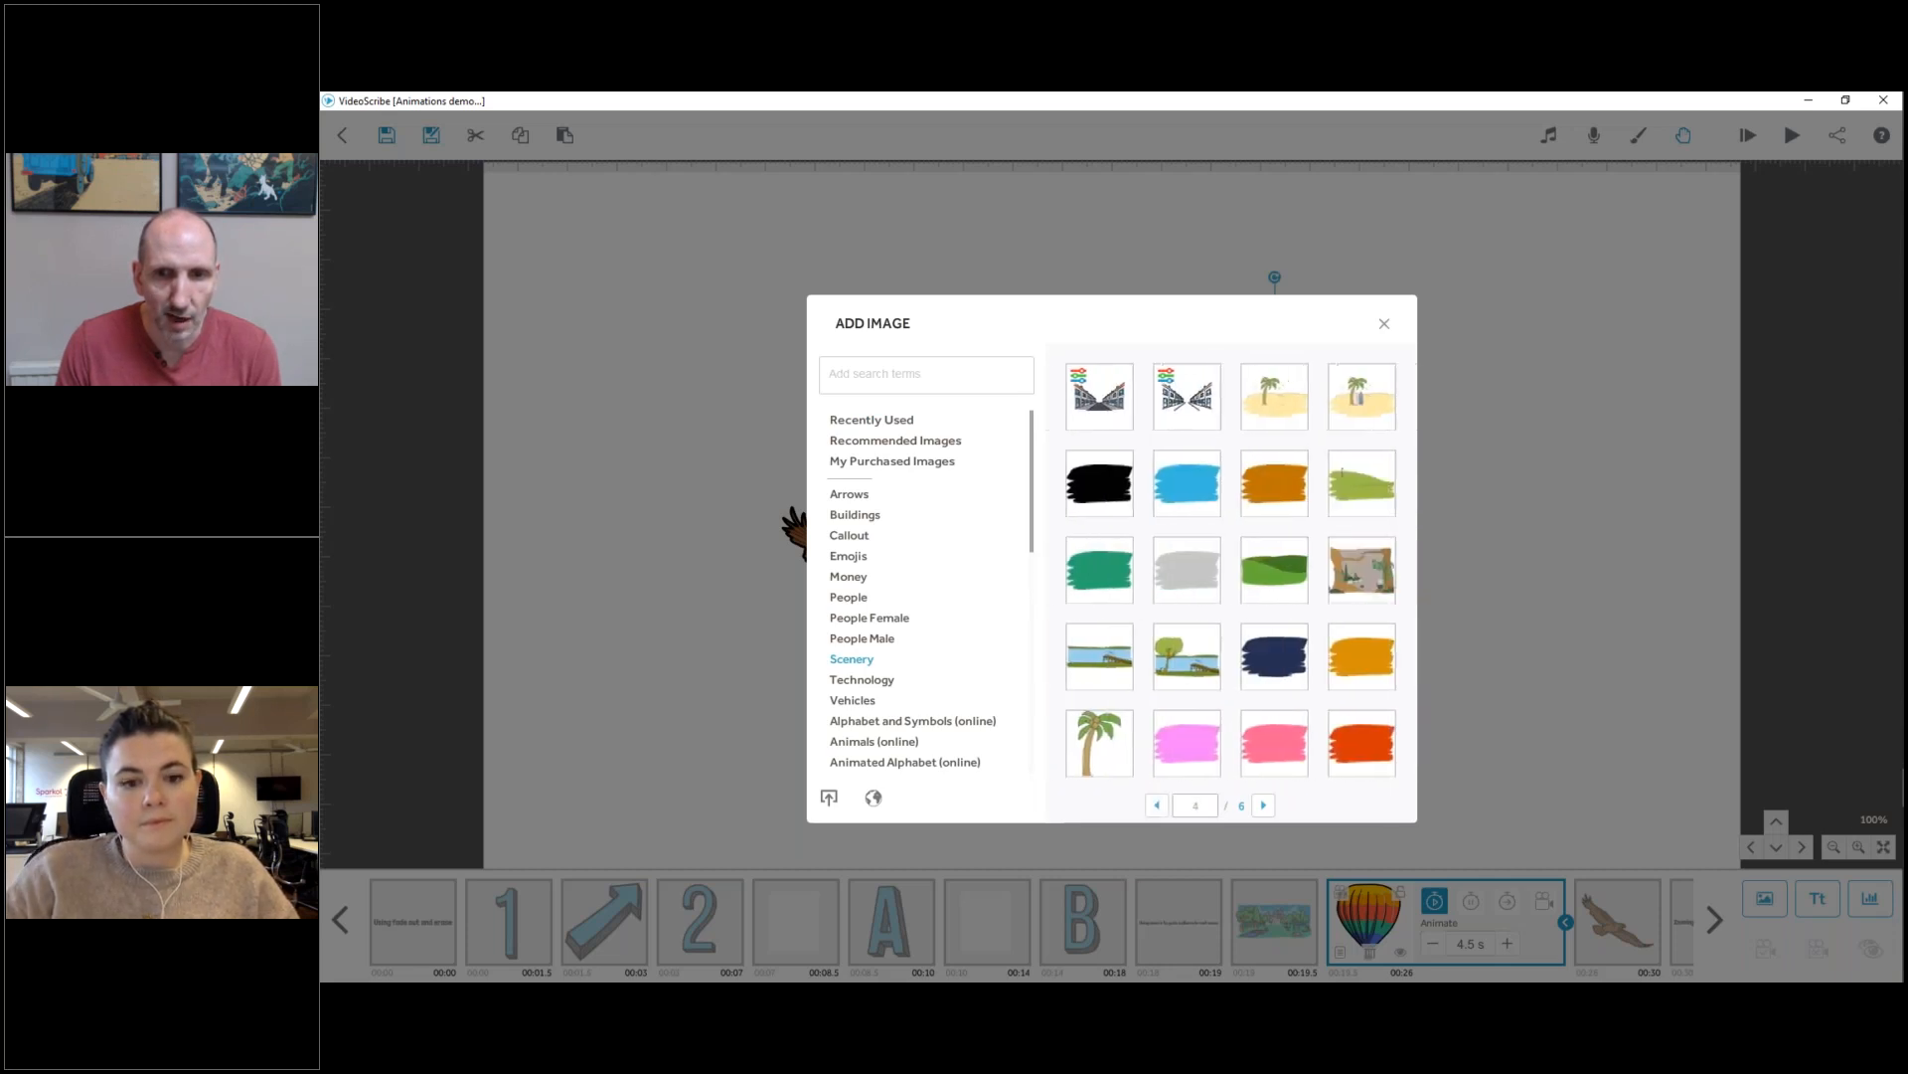
click(1169, 395)
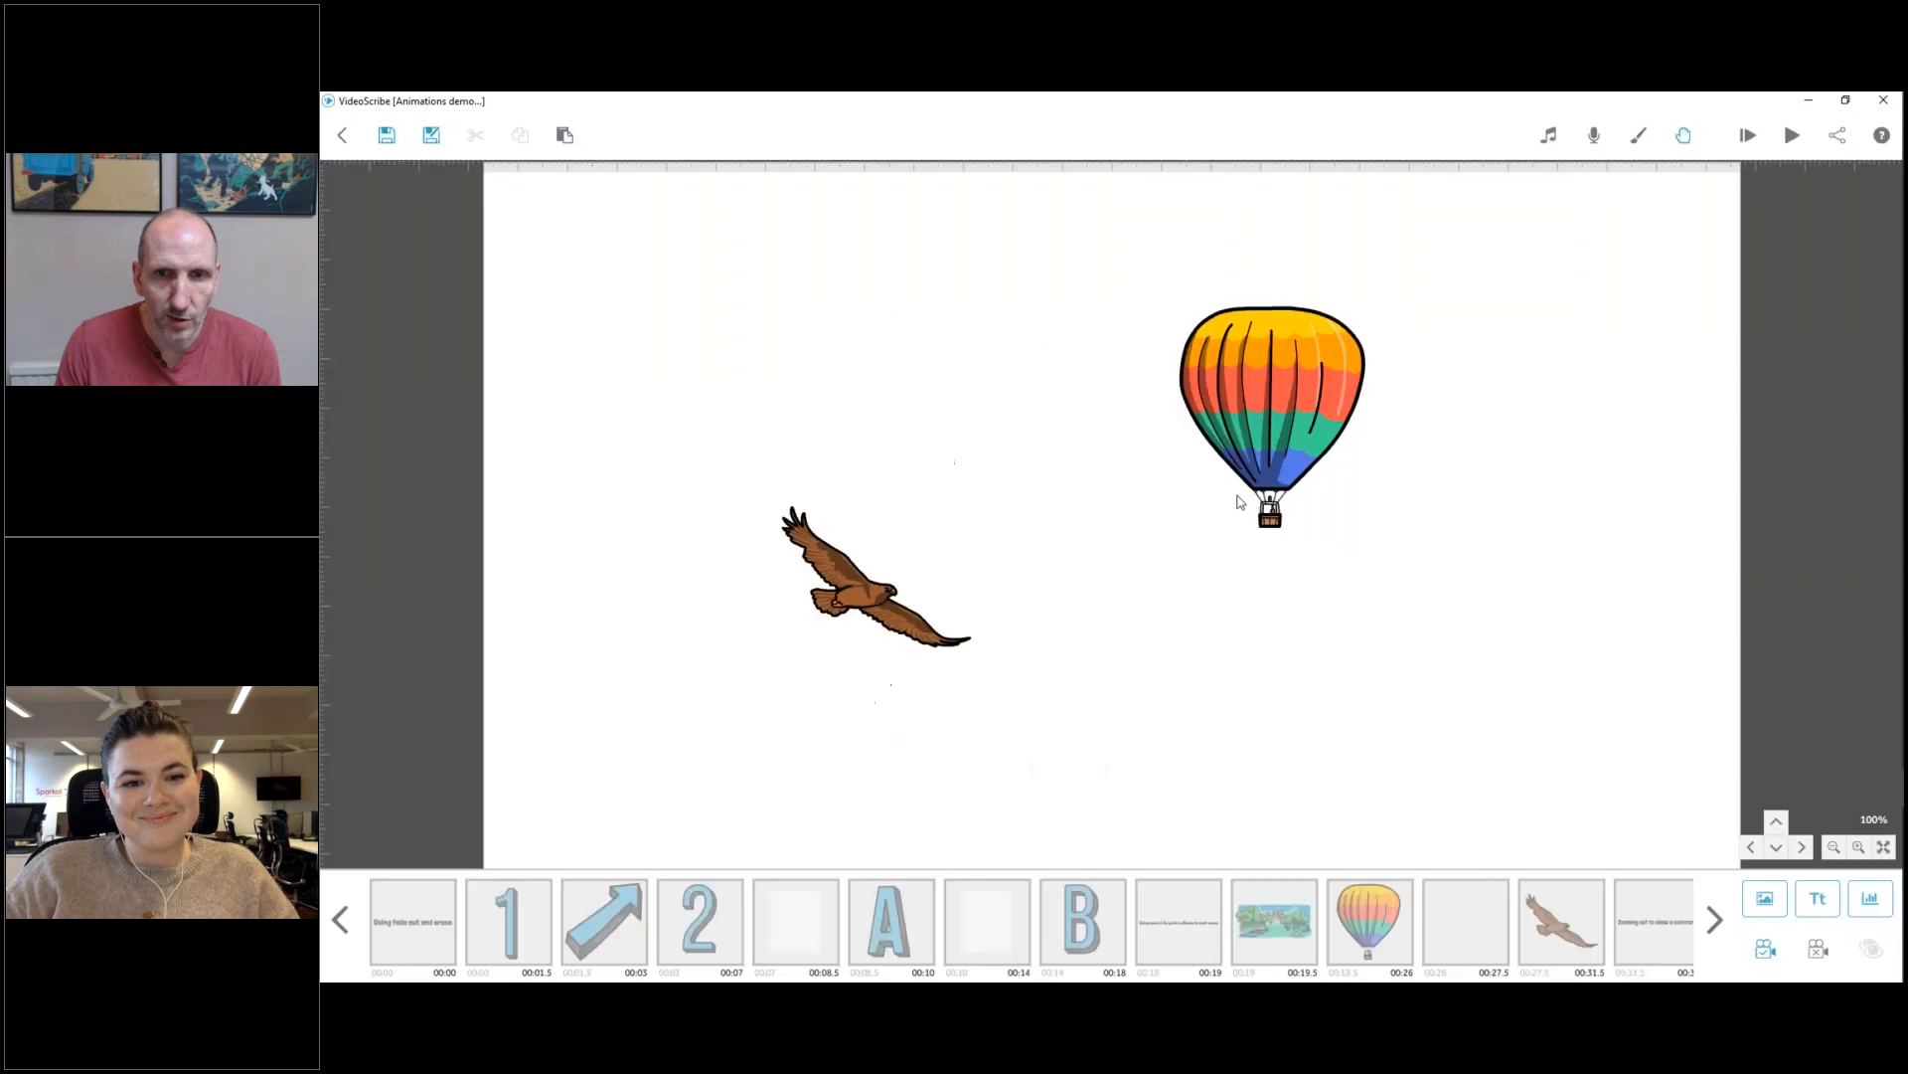
Reposition and enlarge the sky image until it fills most of the canvas behind the balloon and eagle.
drag(1119, 505, 861, 348)
drag(1022, 459, 1257, 596)
drag(1073, 390, 950, 256)
drag(1314, 569, 1377, 641)
drag(1128, 462, 1404, 697)
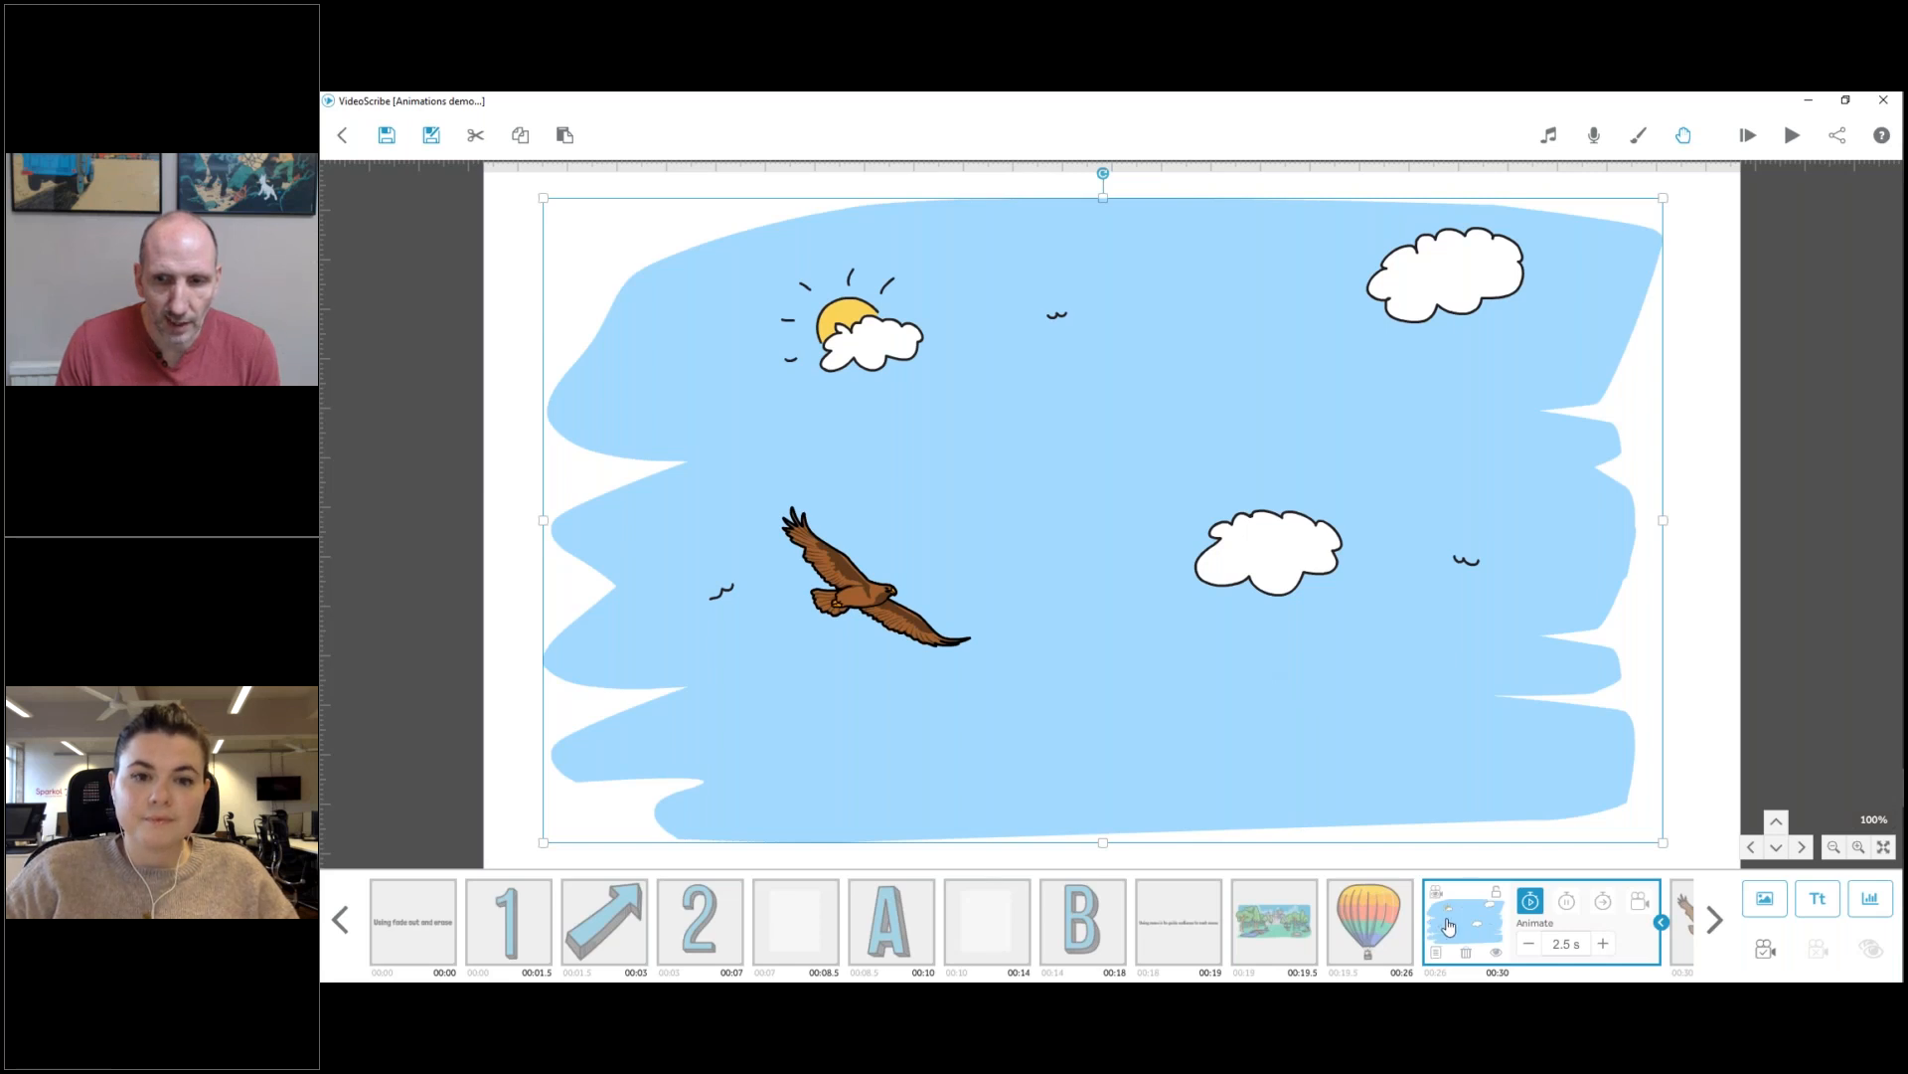
Reorder the sky image before the balloon in the timeline, and move the balloon up clear of the cloud.
drag(1448, 927, 1363, 941)
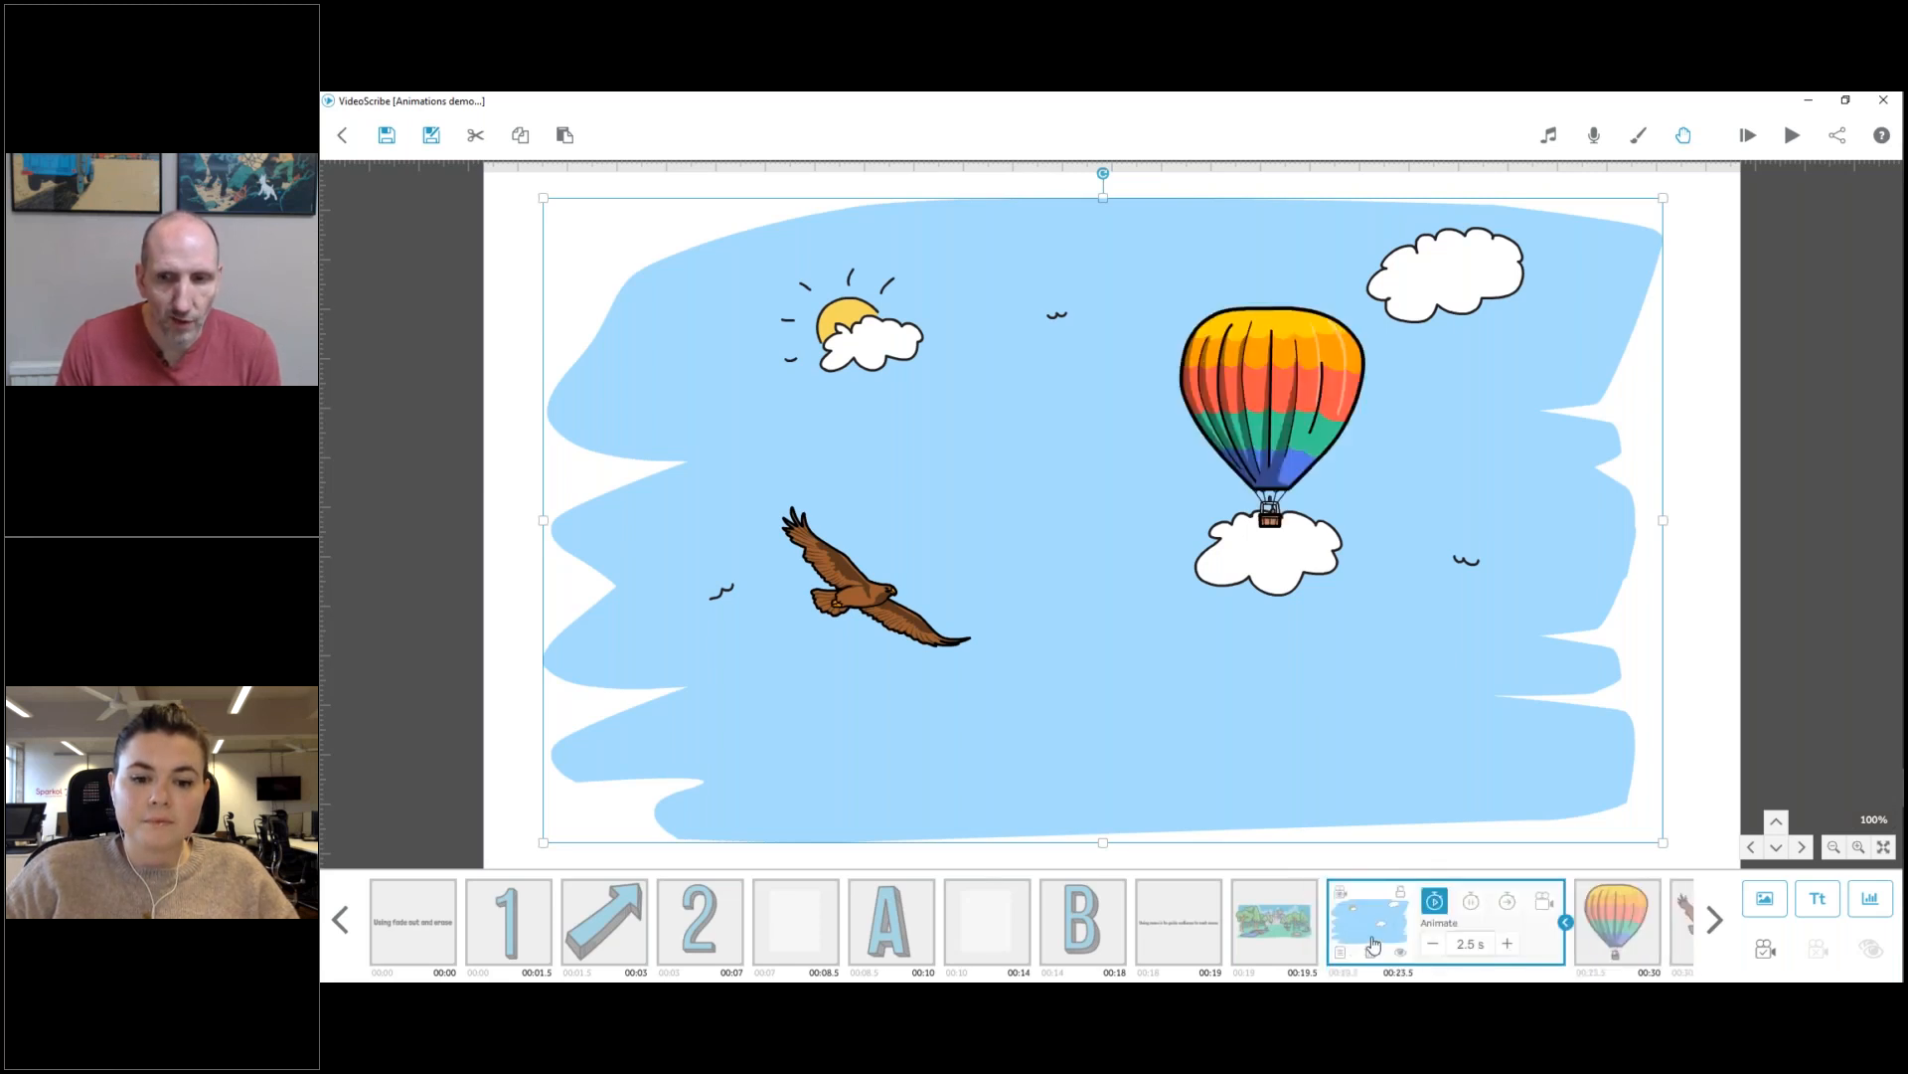
click(1611, 907)
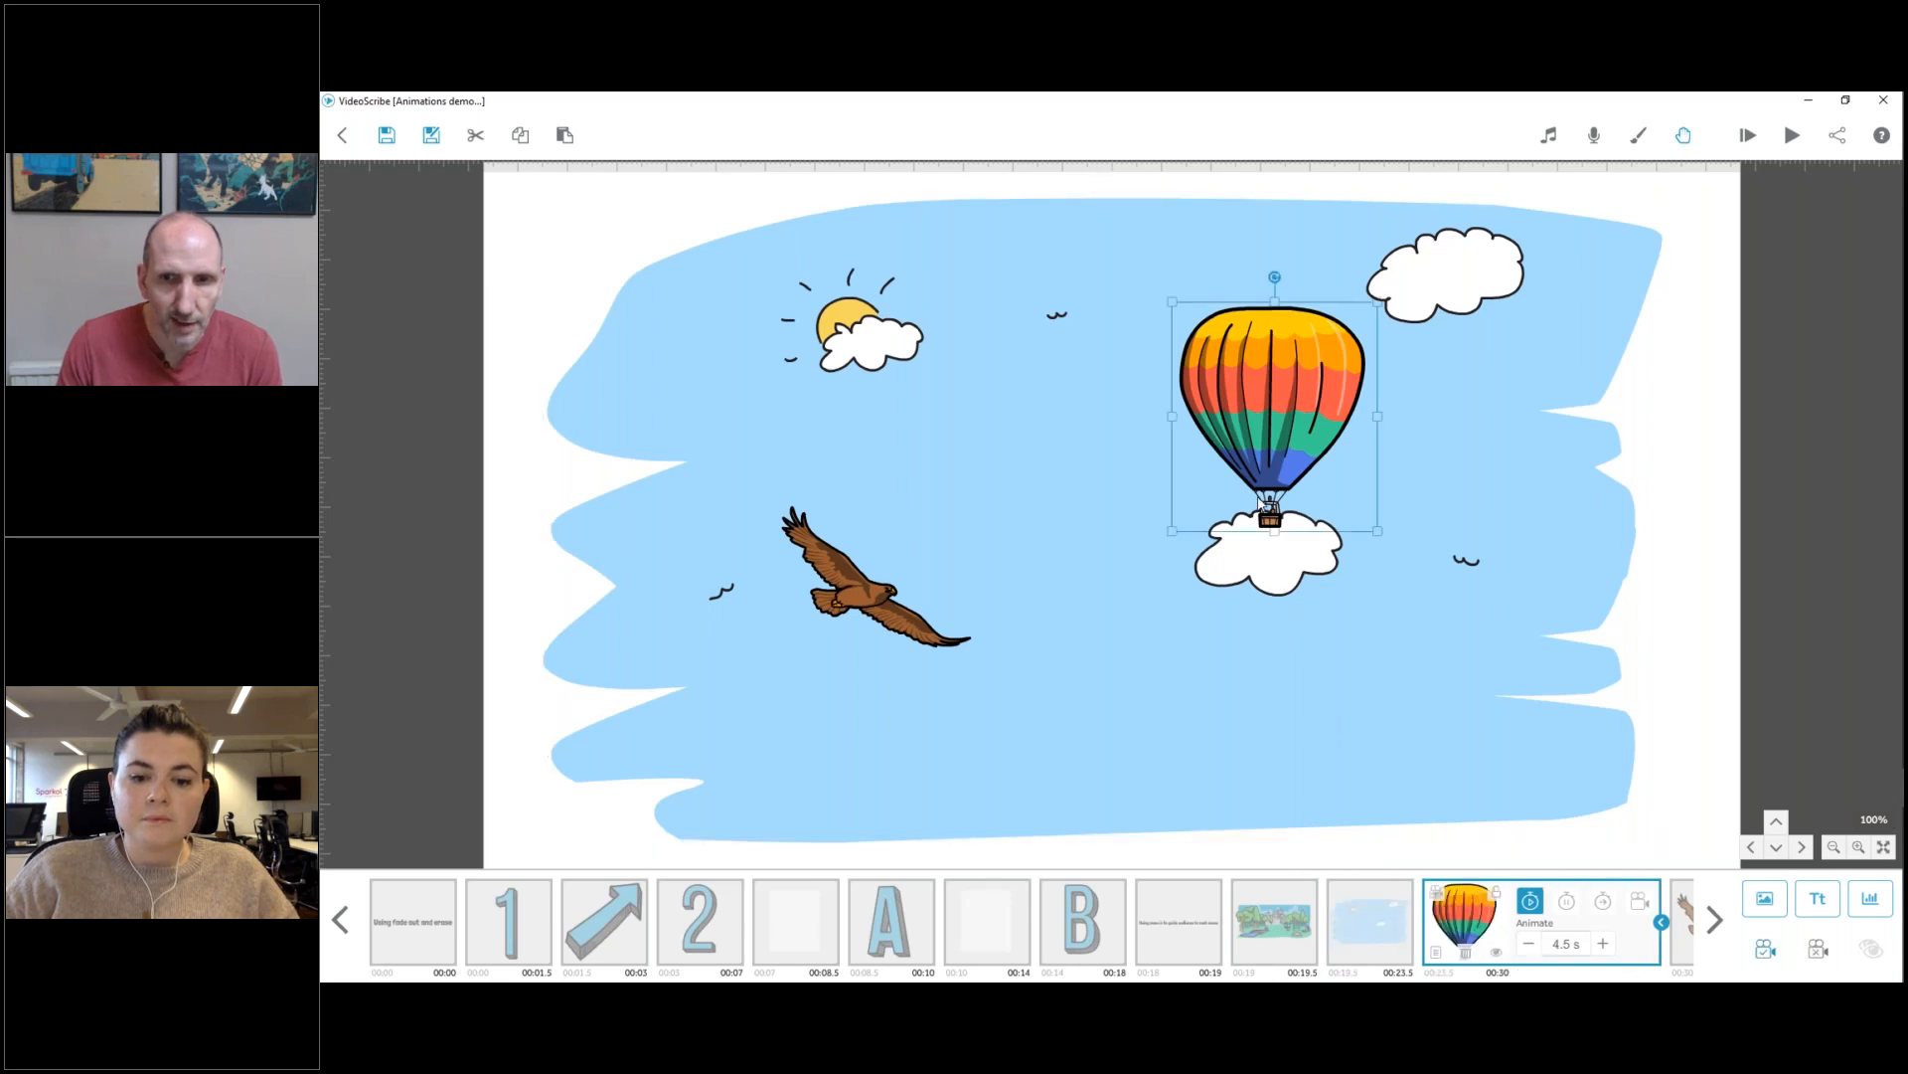
drag(1273, 479, 1244, 398)
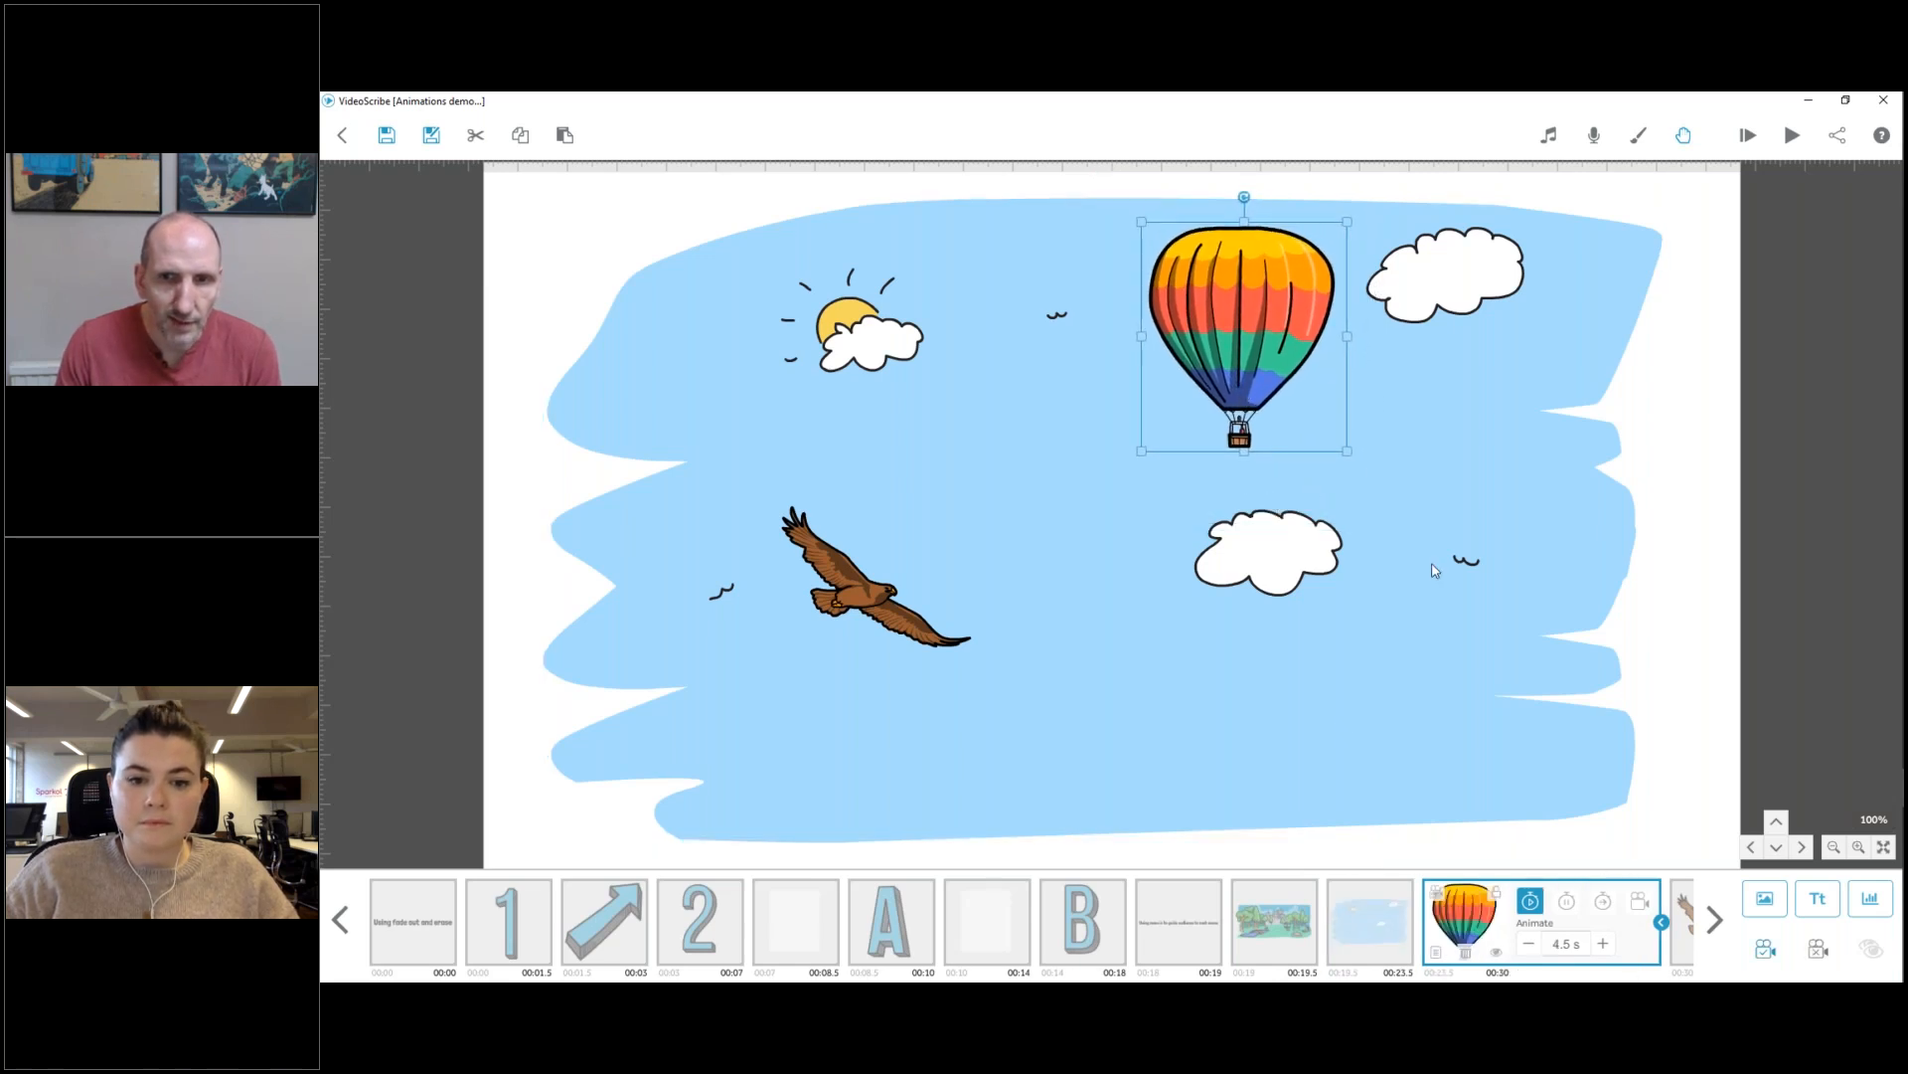
Set the sky image's Animate, Pause and Transition times to 0.0 s.
click(1393, 919)
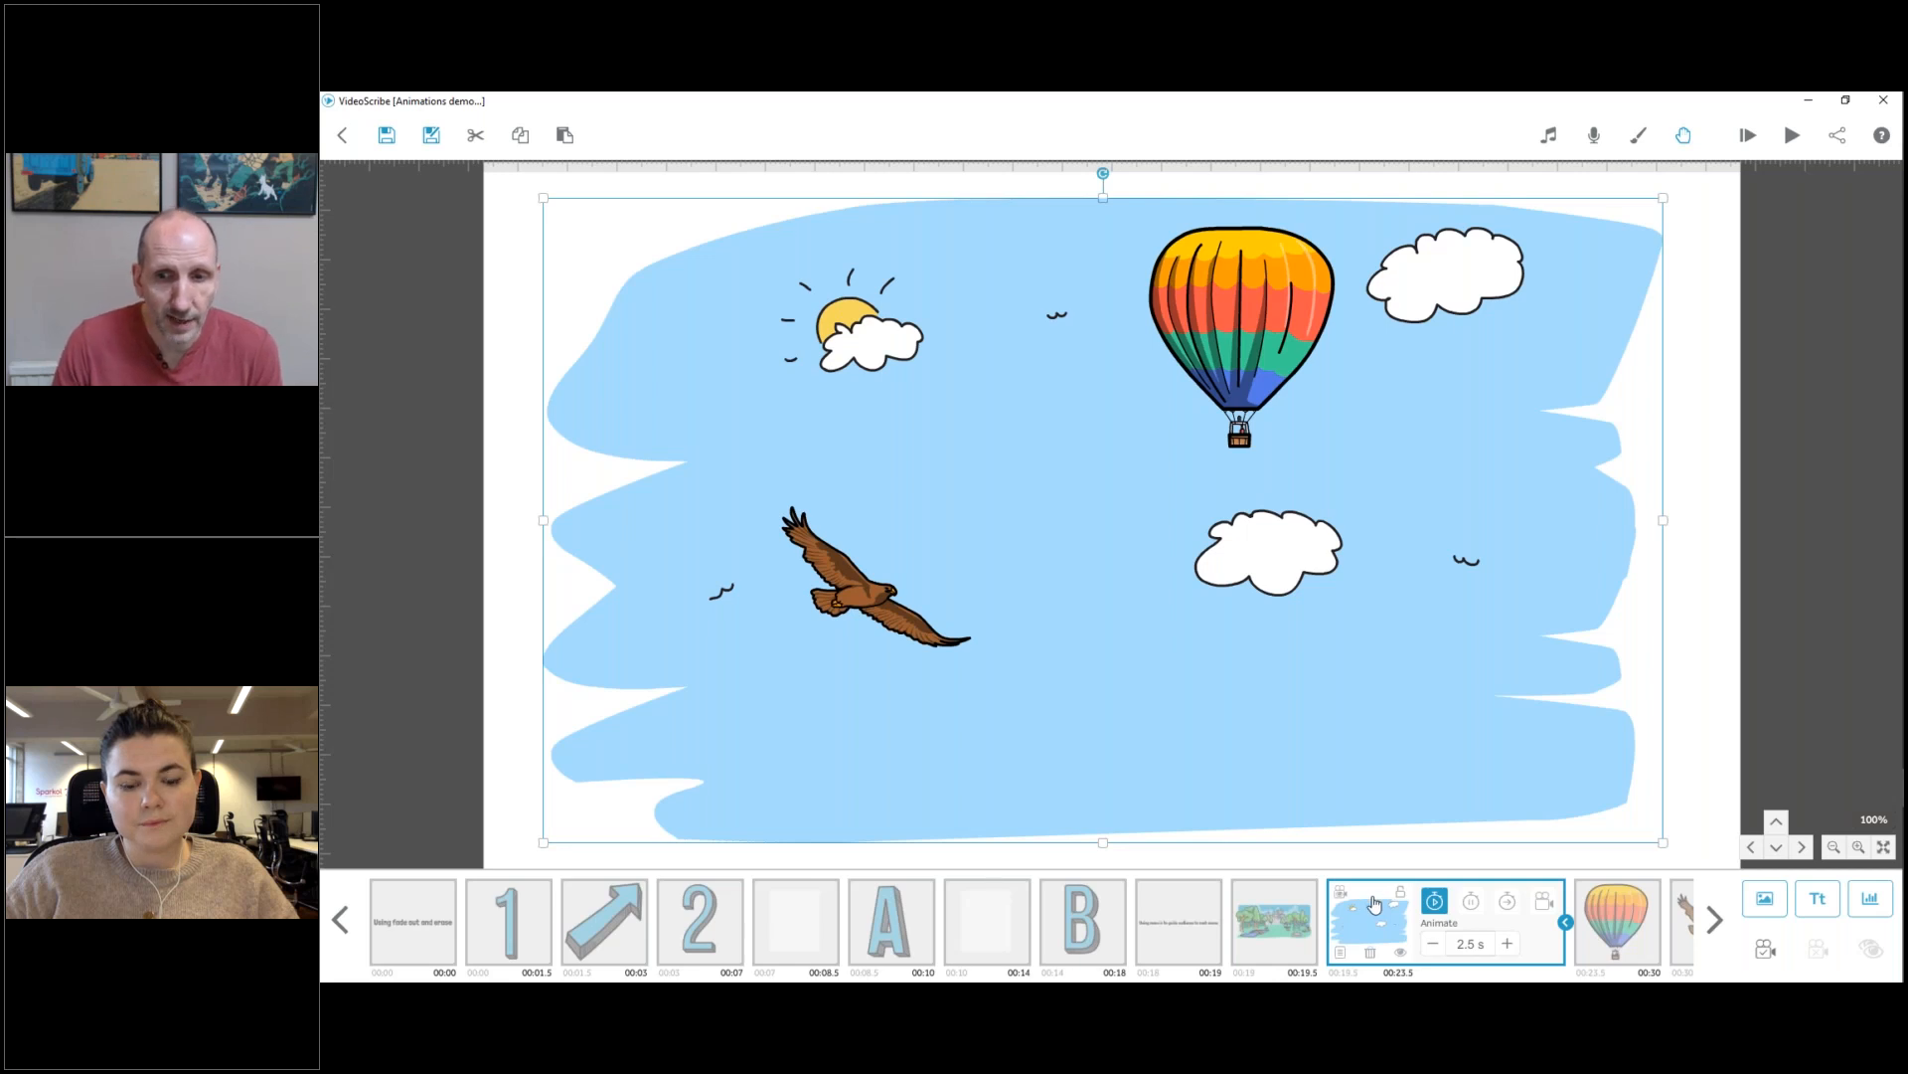
click(1437, 943)
click(1437, 943)
click(1438, 943)
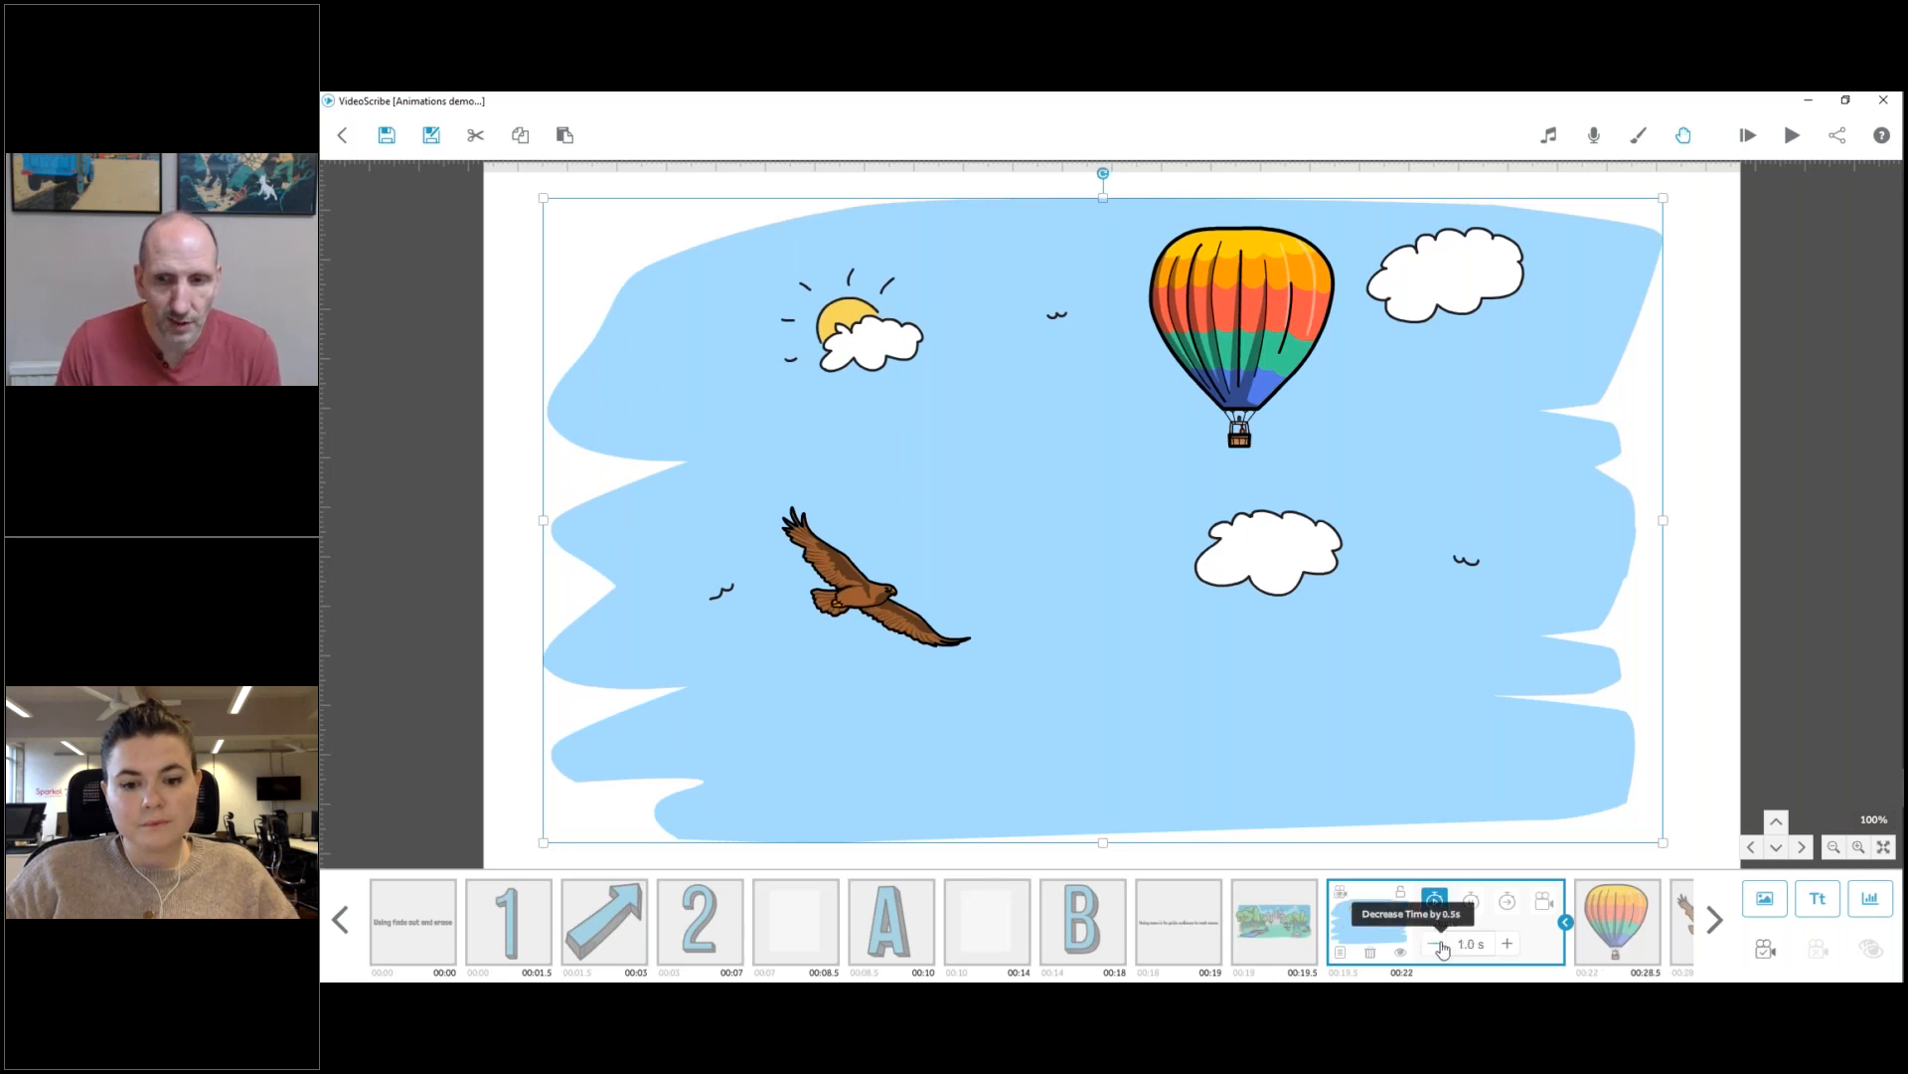
click(1471, 899)
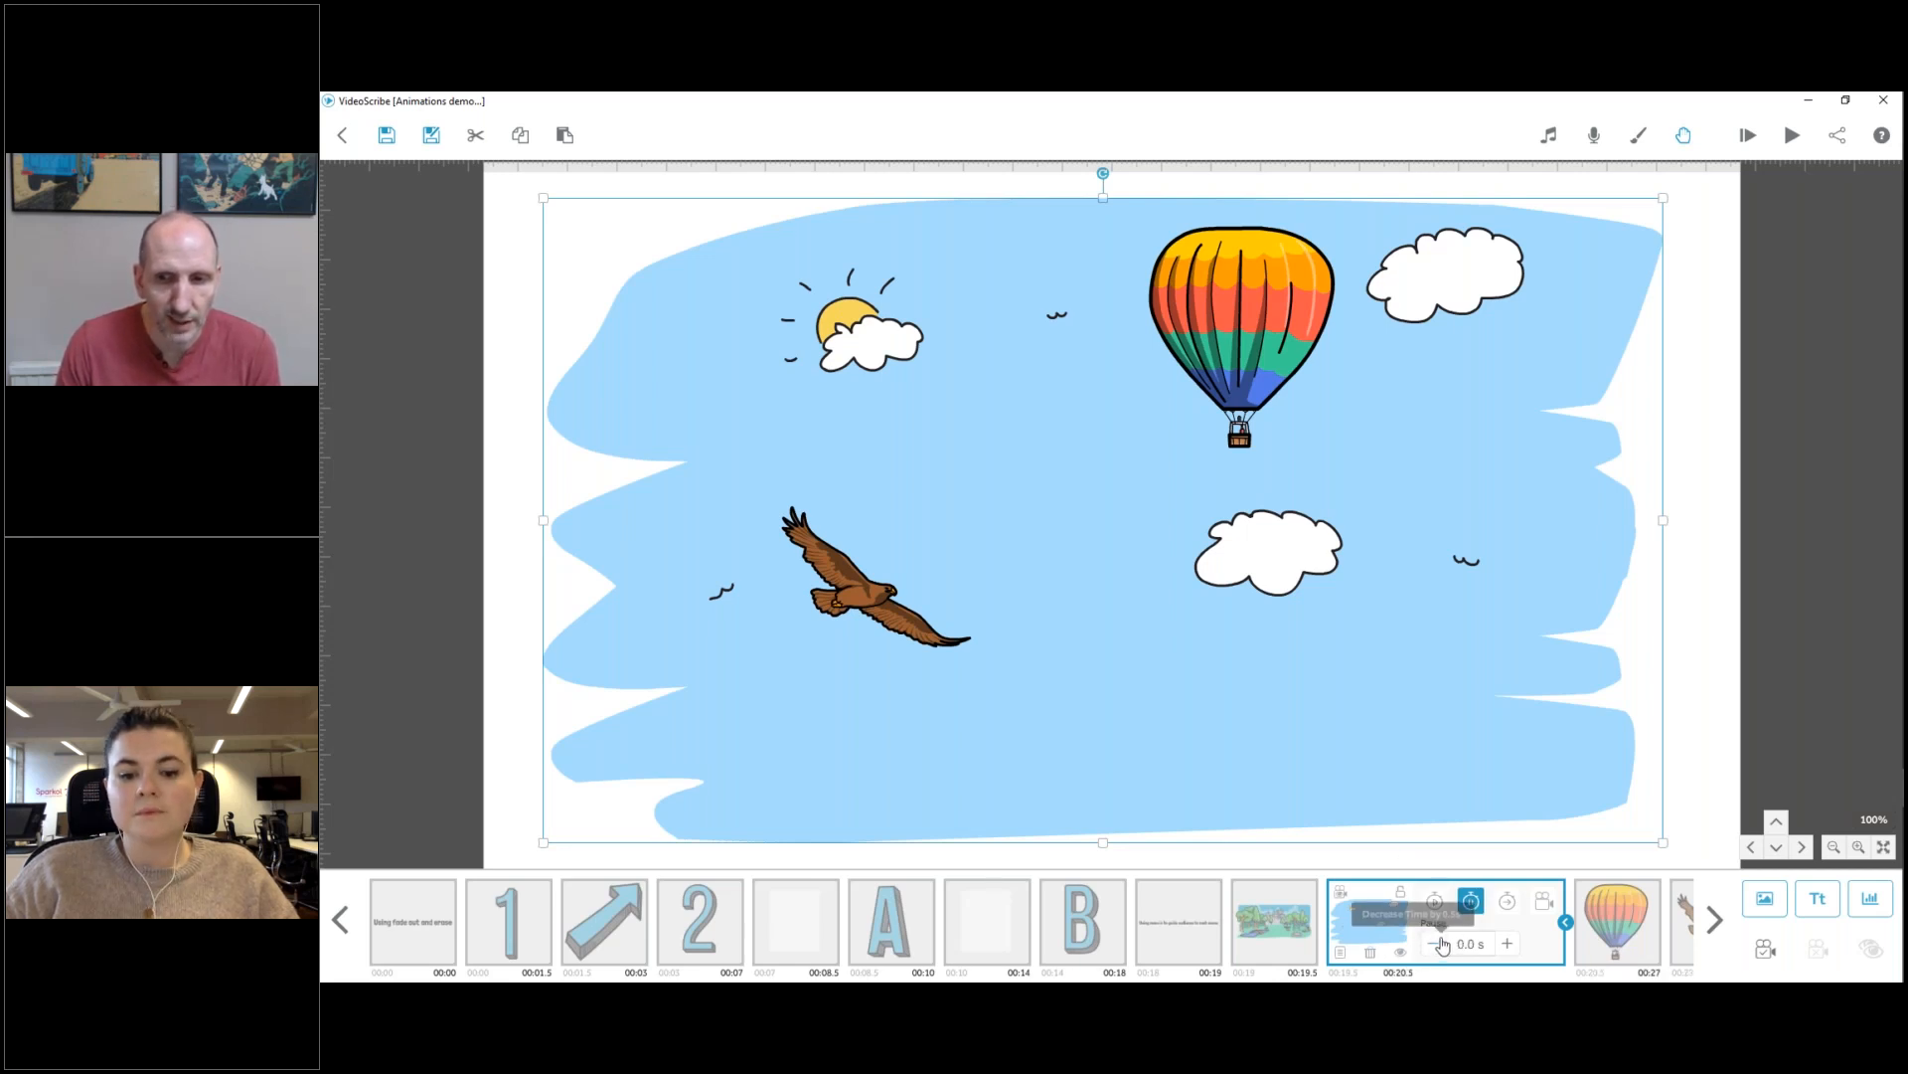
click(1507, 901)
click(1436, 945)
click(1435, 945)
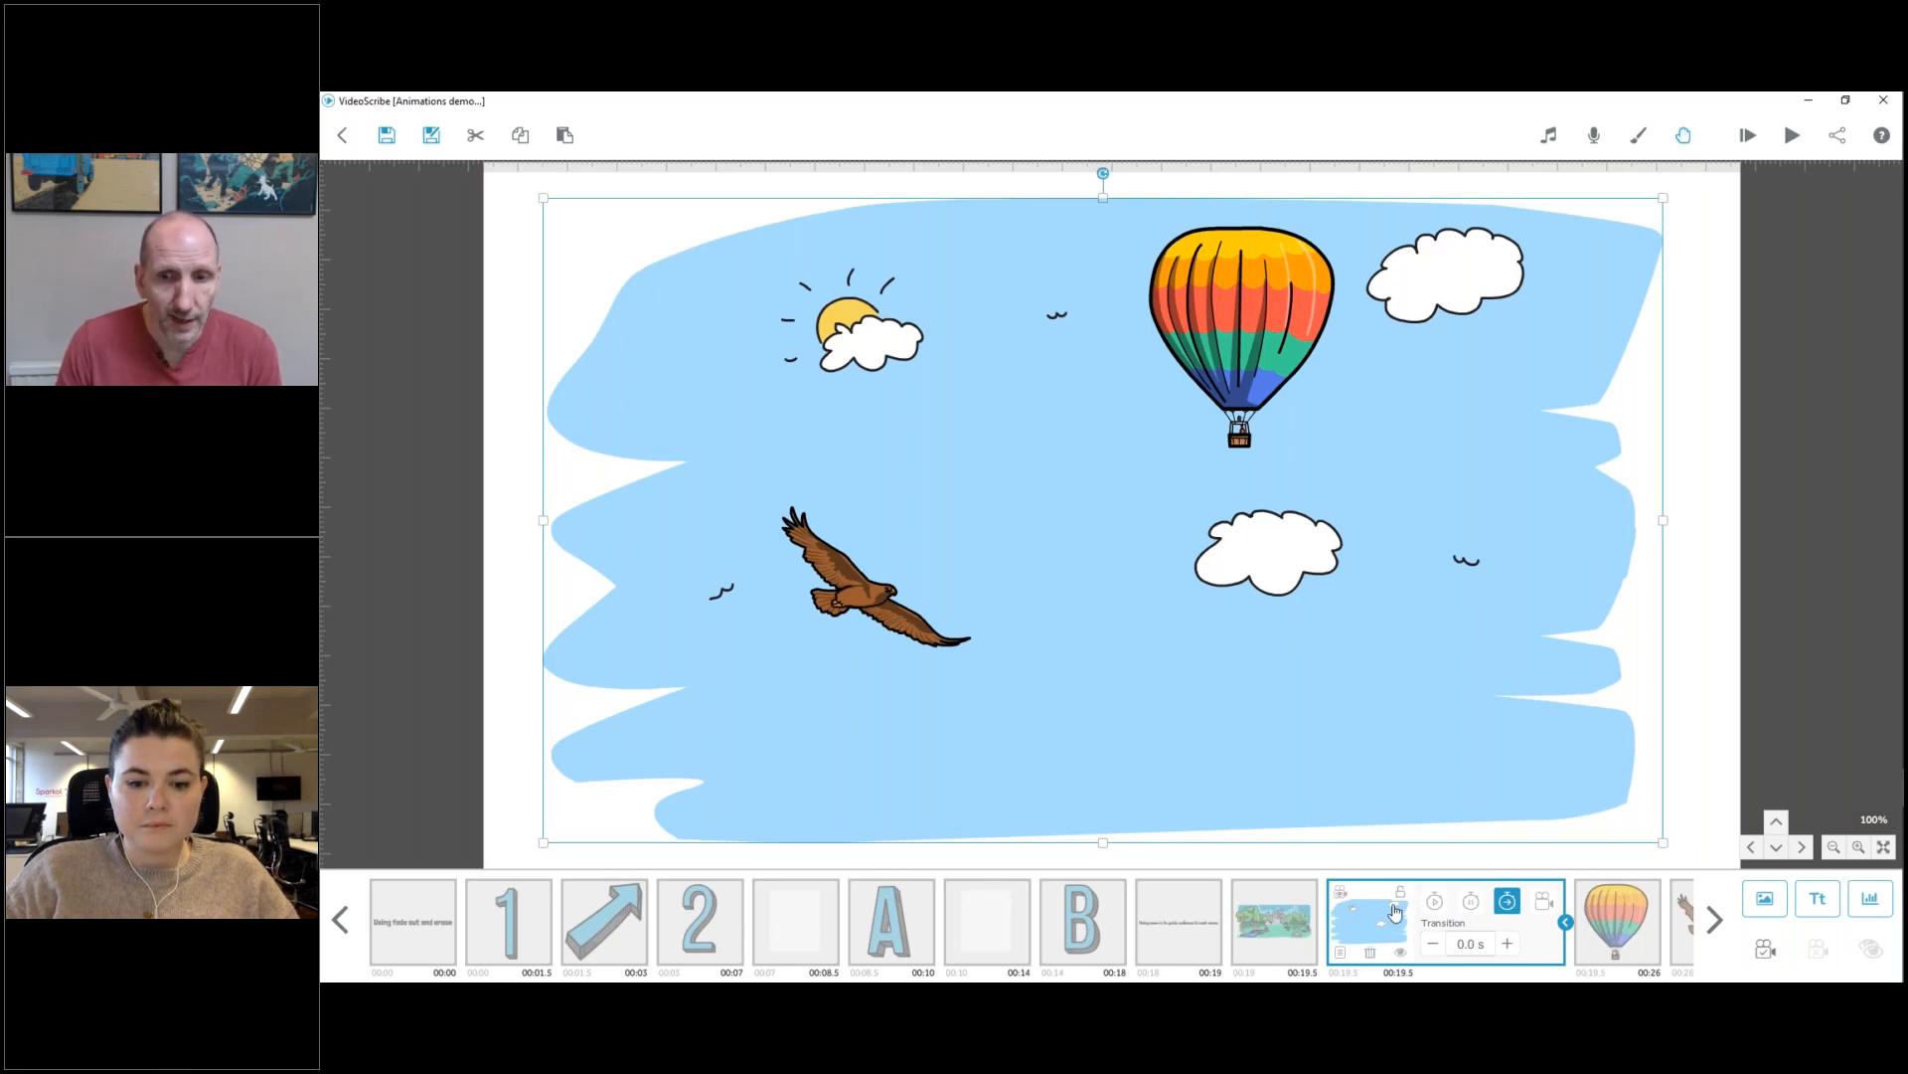
Set the sky image's camera position to the view of the park scene.
click(1282, 930)
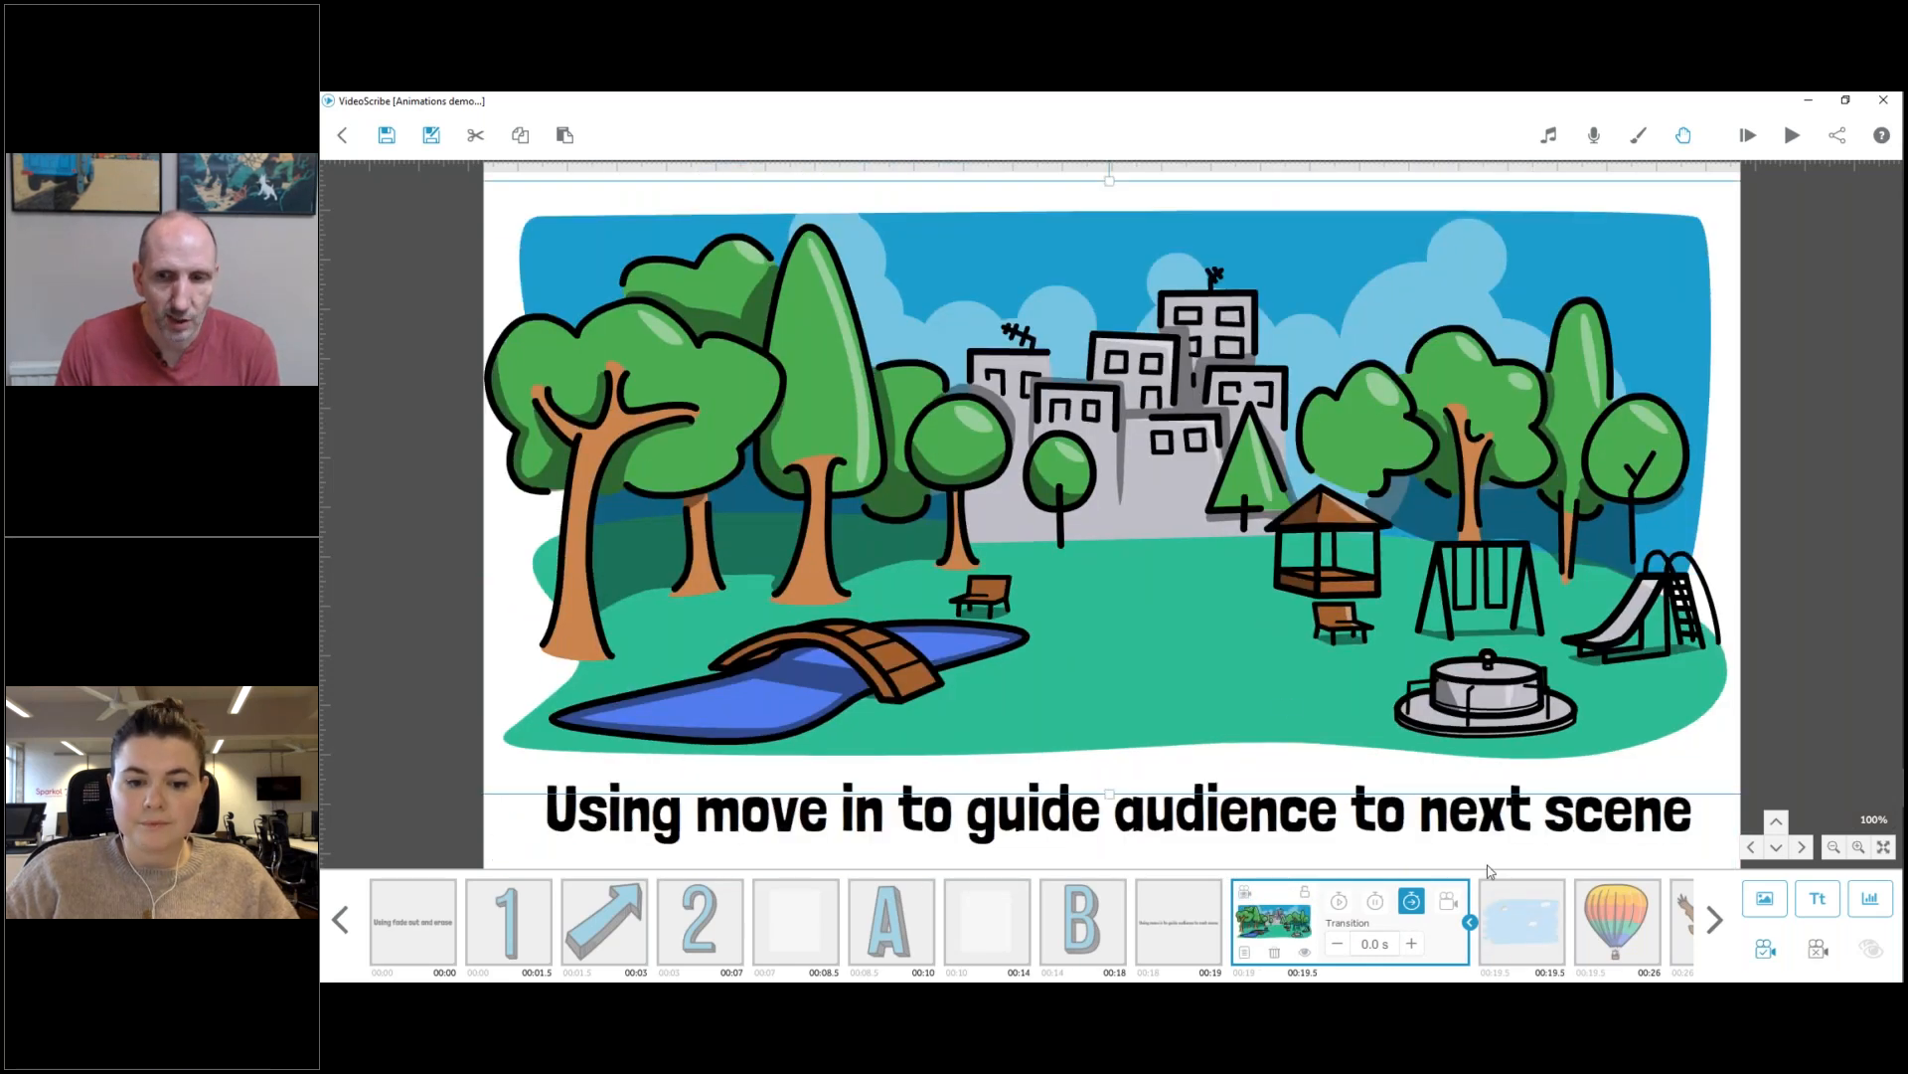
click(1506, 916)
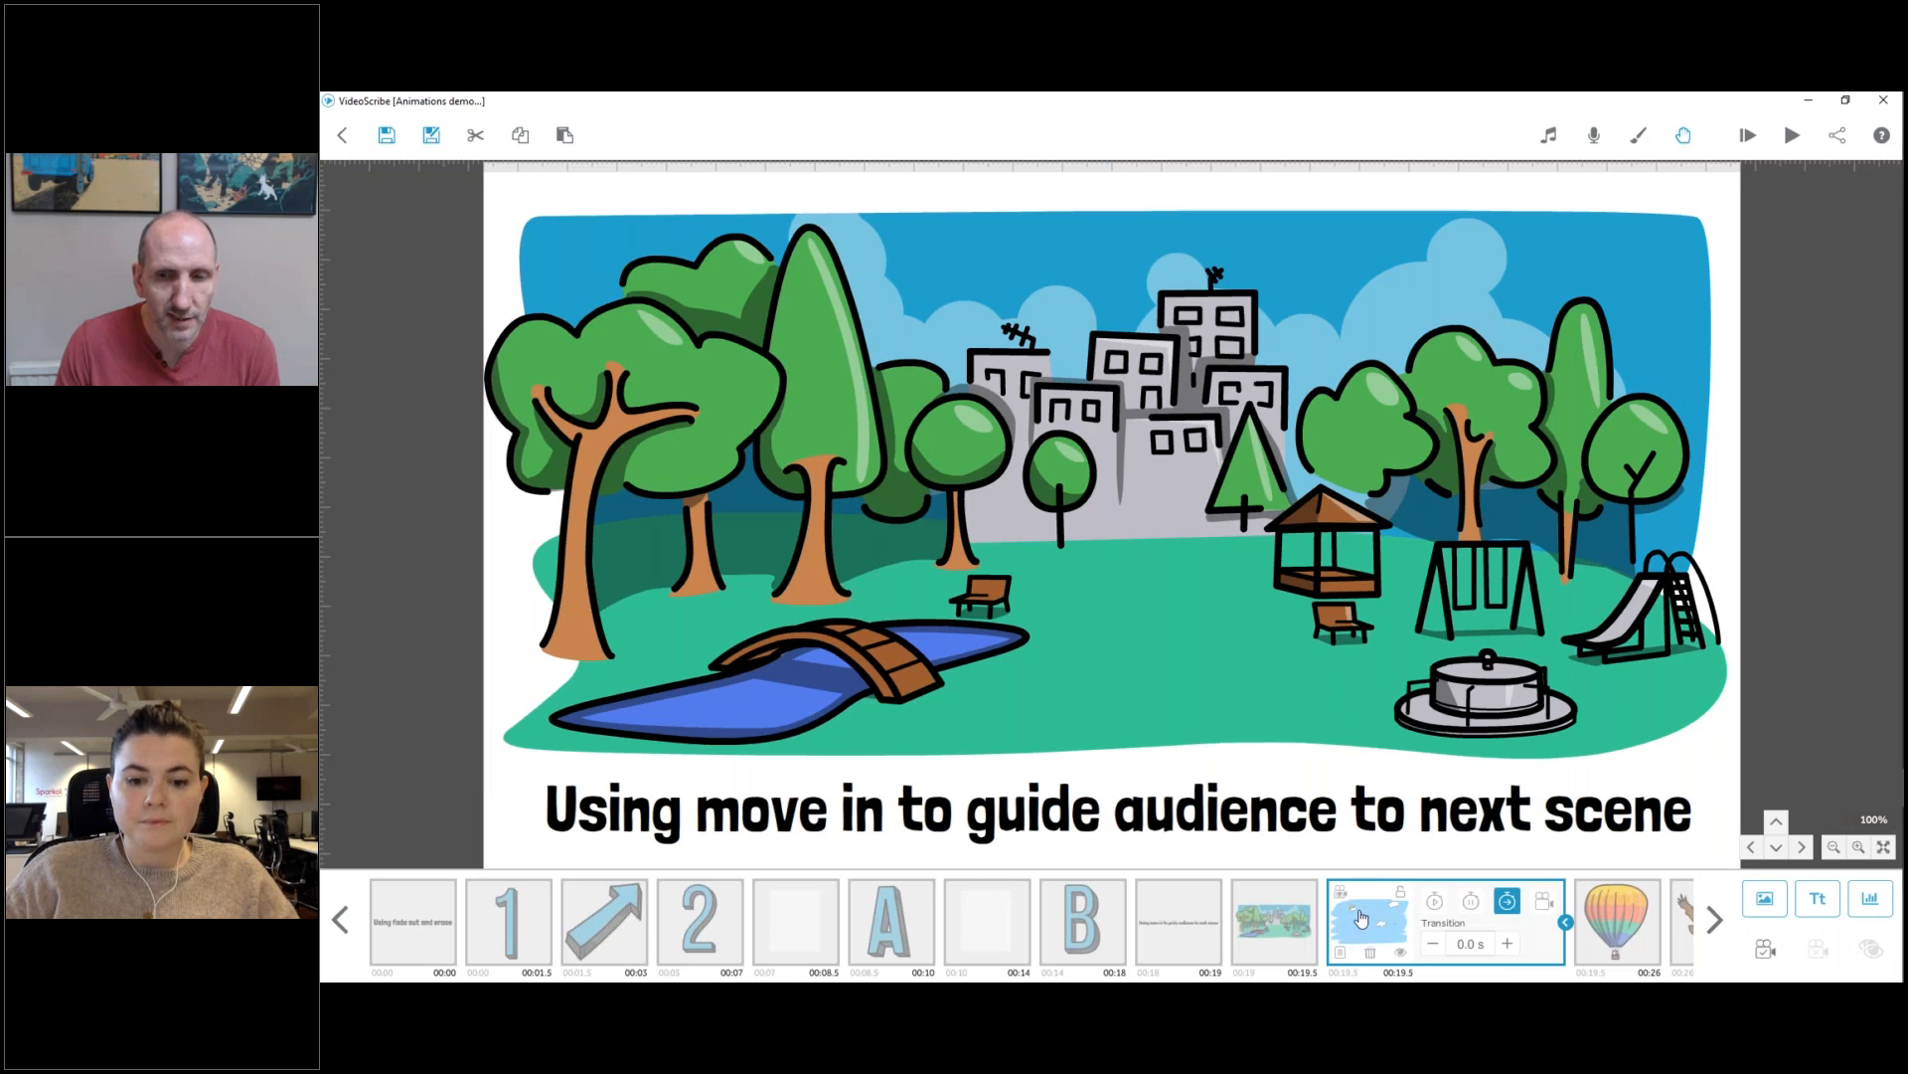
click(1766, 949)
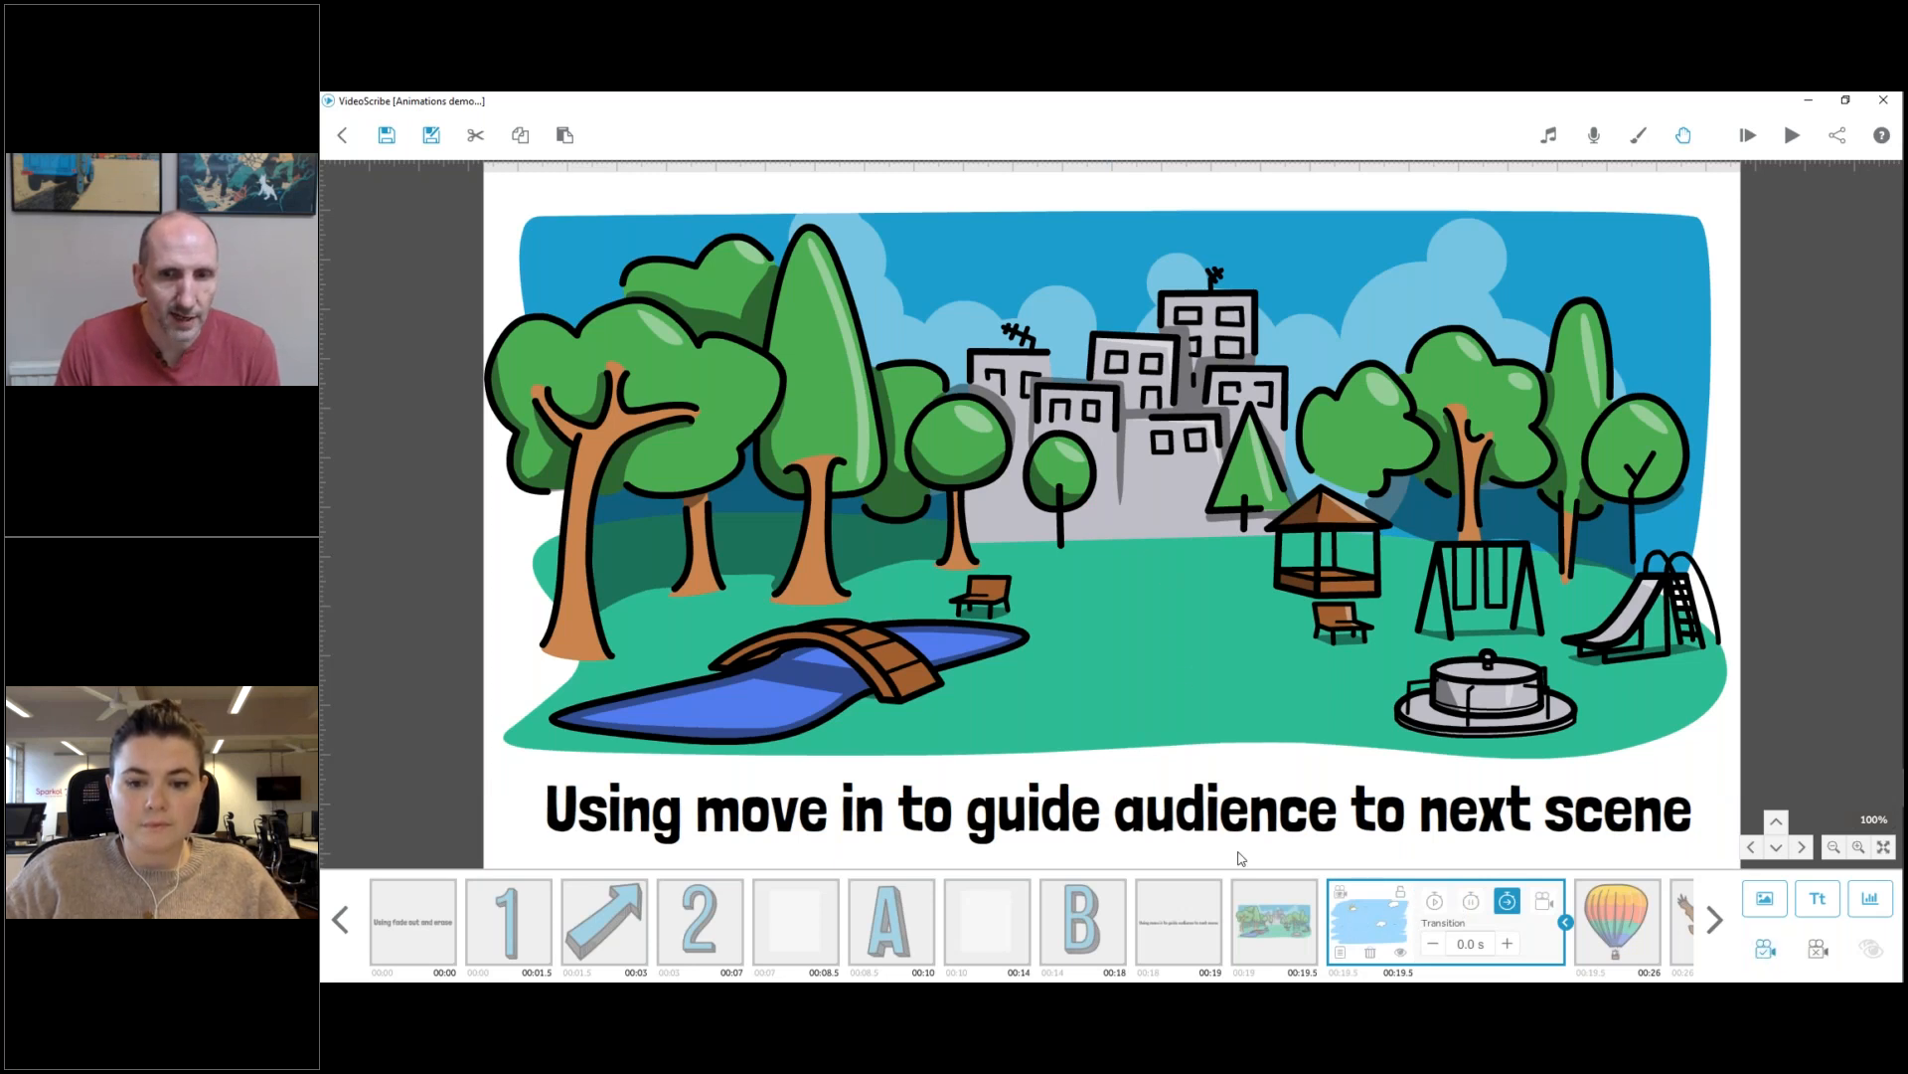
Check the park and balloon elements, and preview the animation from the park scene up to the summary title.
click(1272, 927)
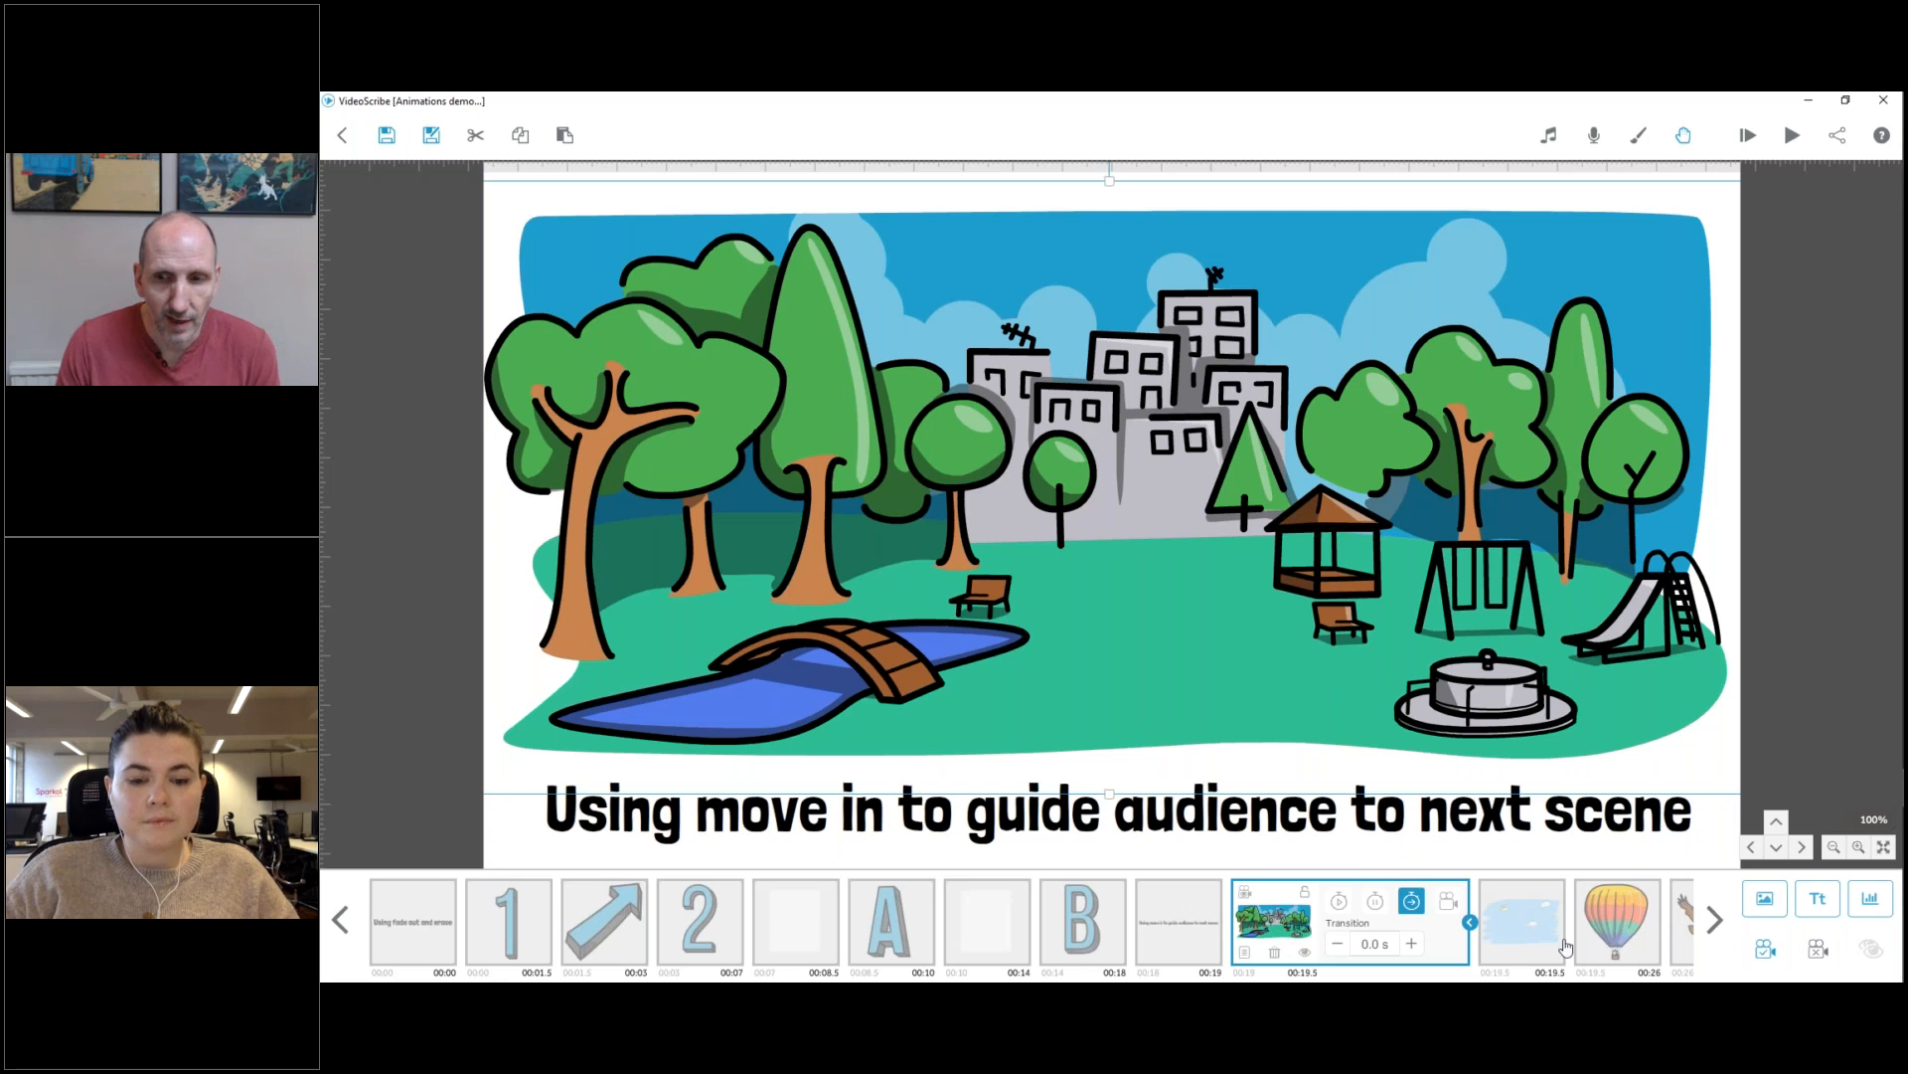
click(1612, 930)
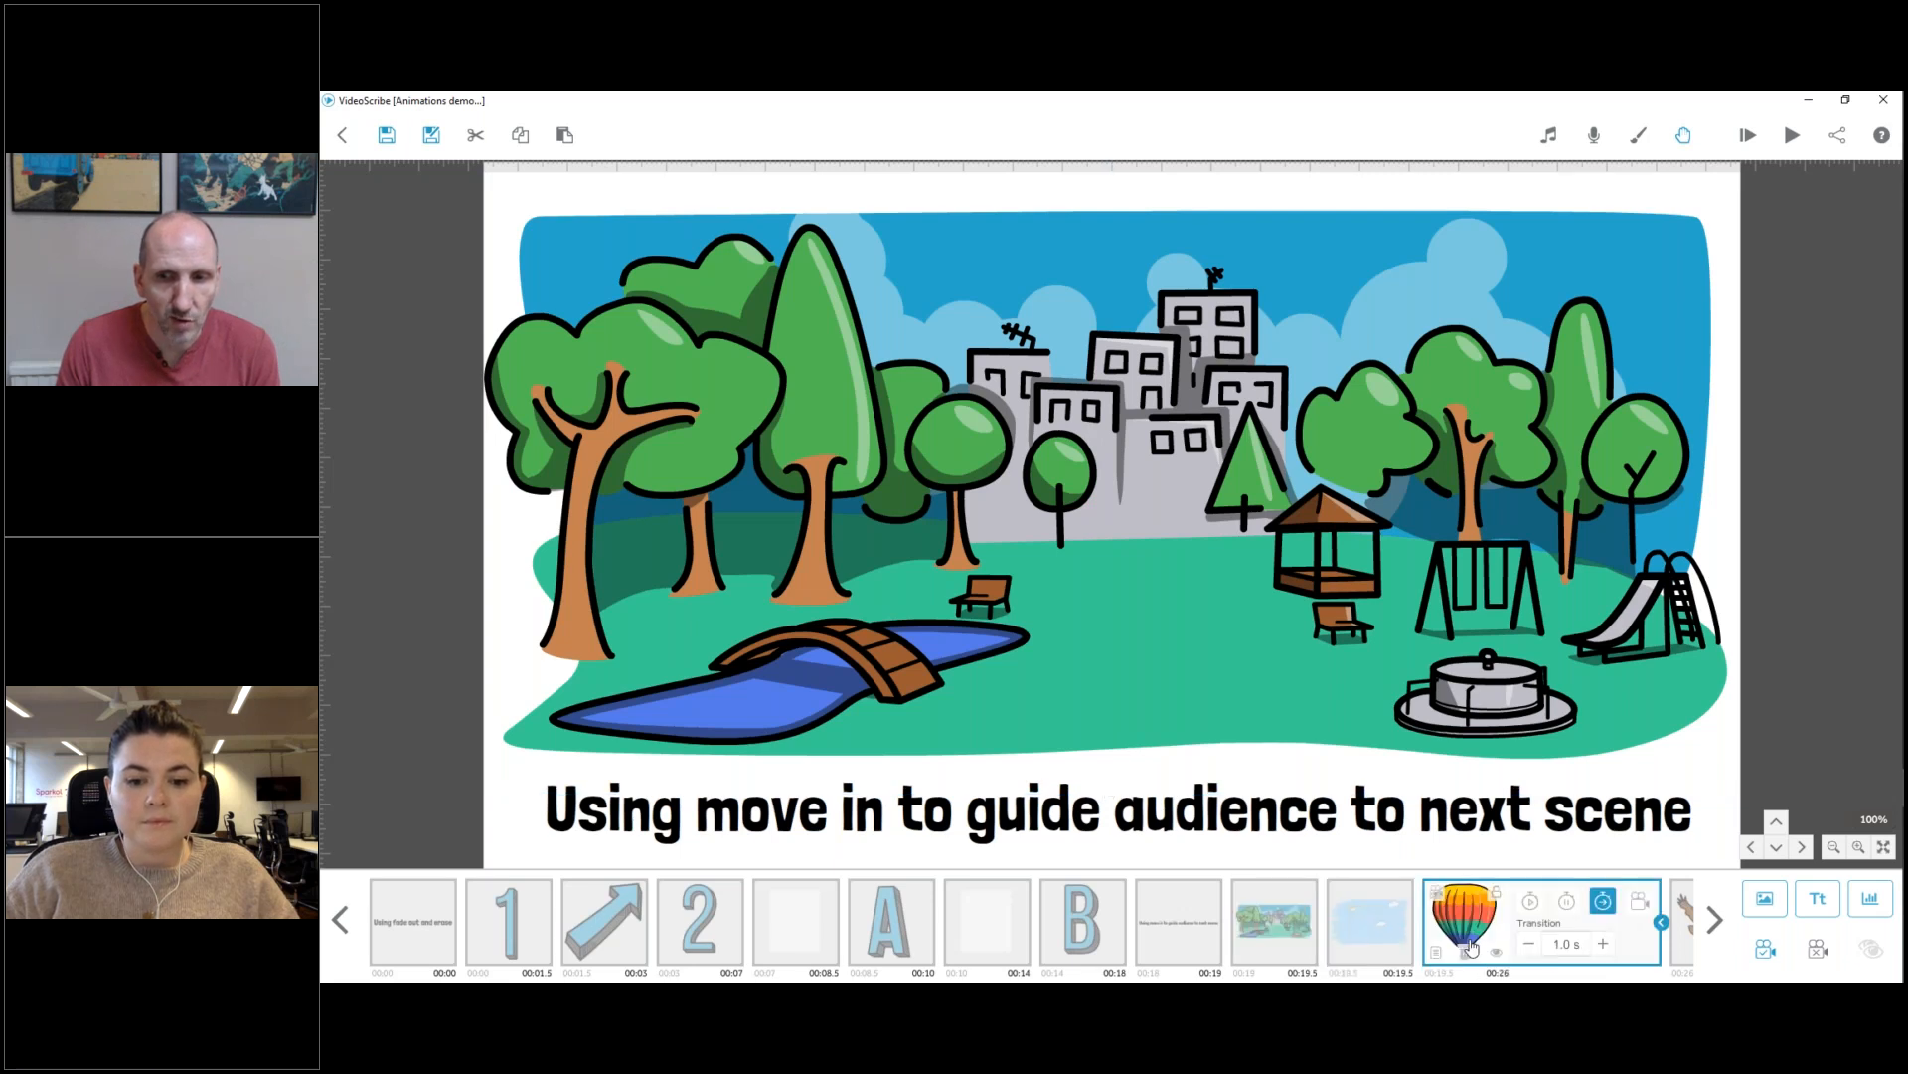
right_click(1278, 936)
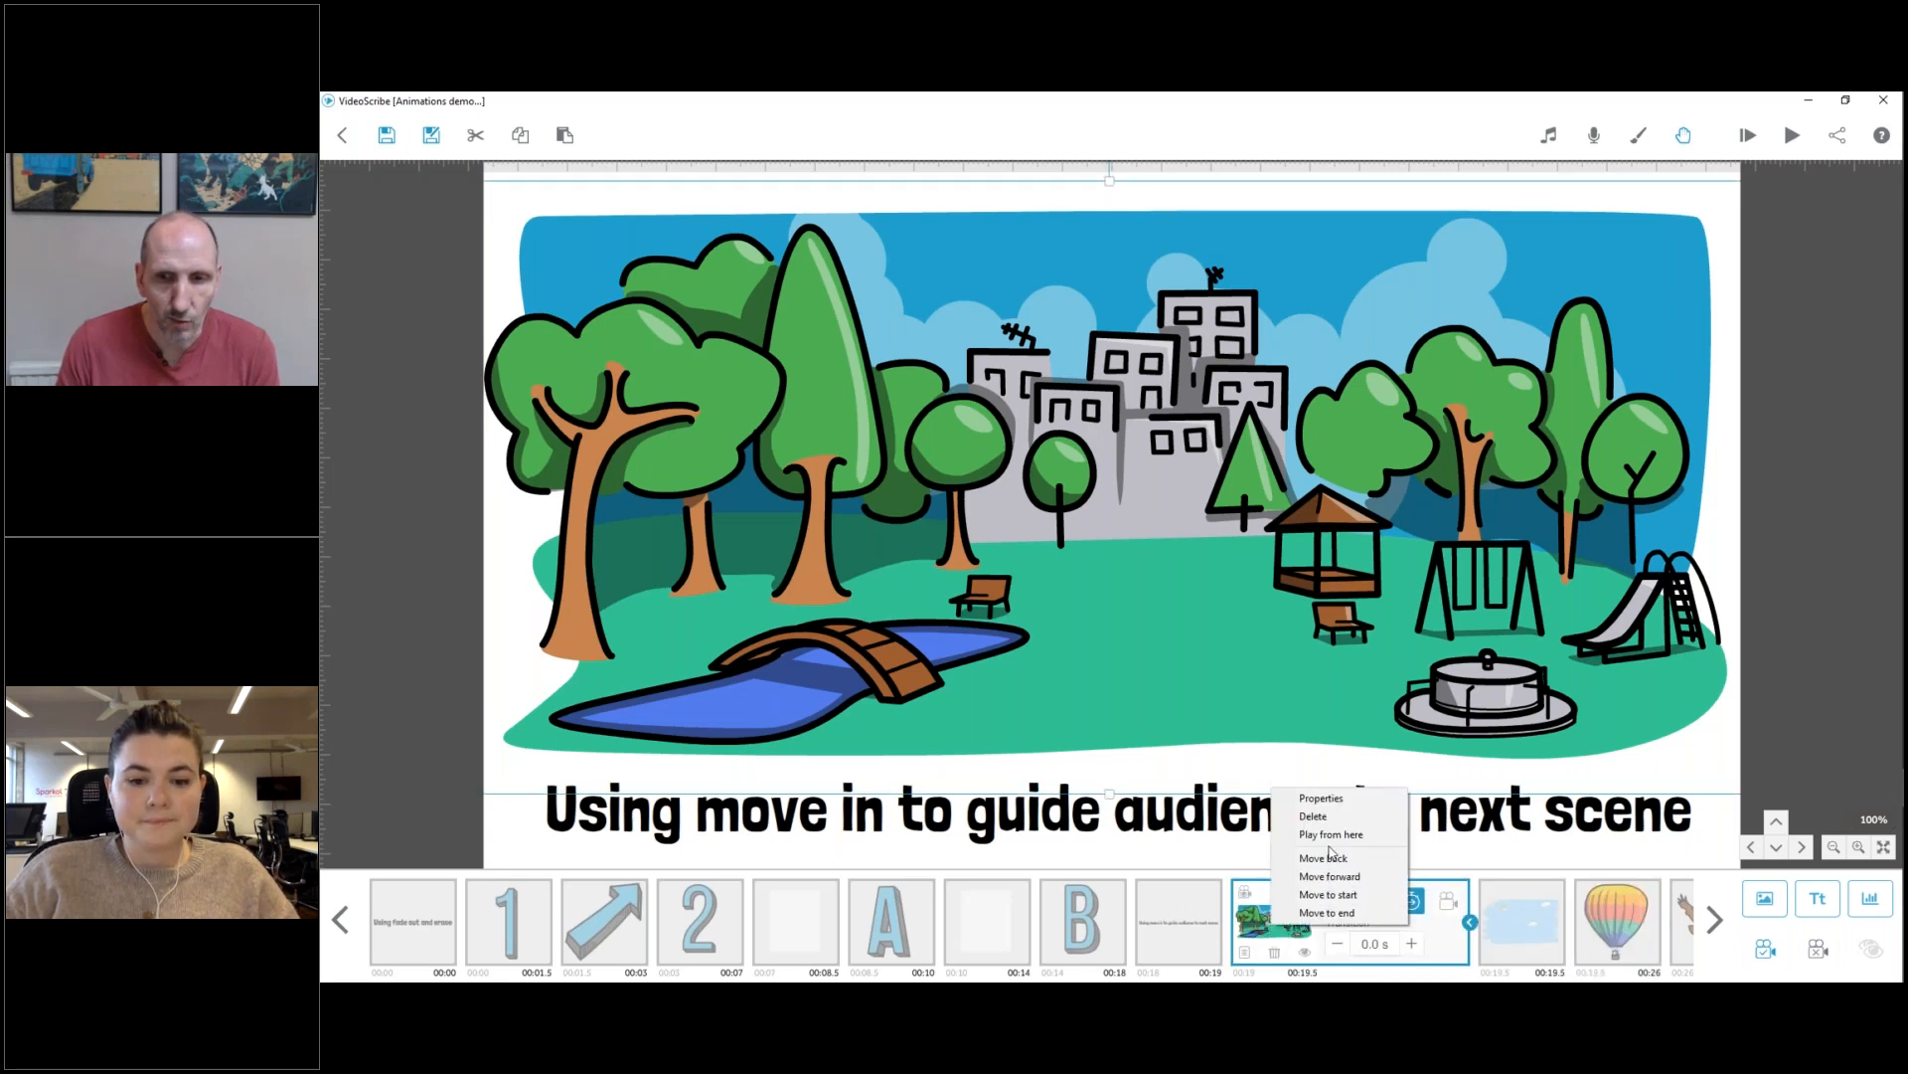
click(1287, 835)
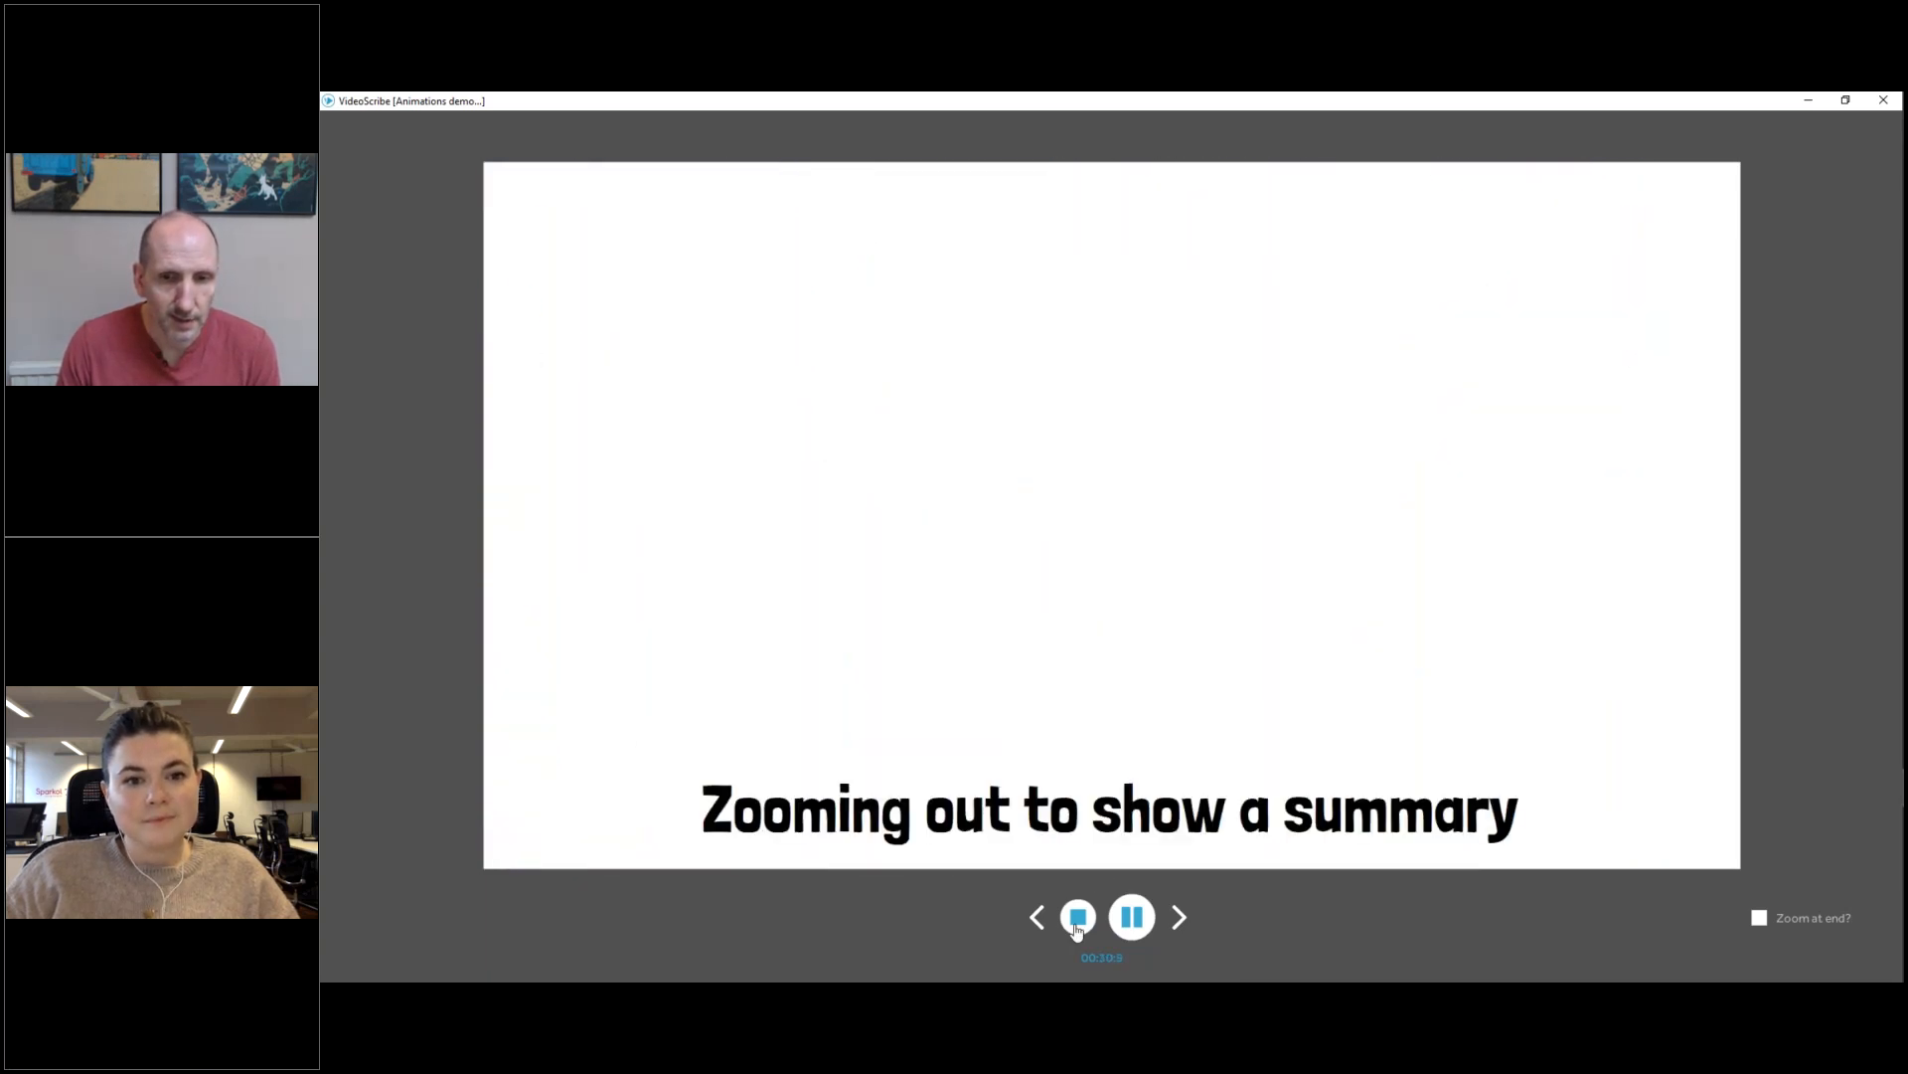
click(1077, 930)
Replay the animation from the park scene through the eagle's entrance, stop playback and switch to another window.
right_click(1271, 927)
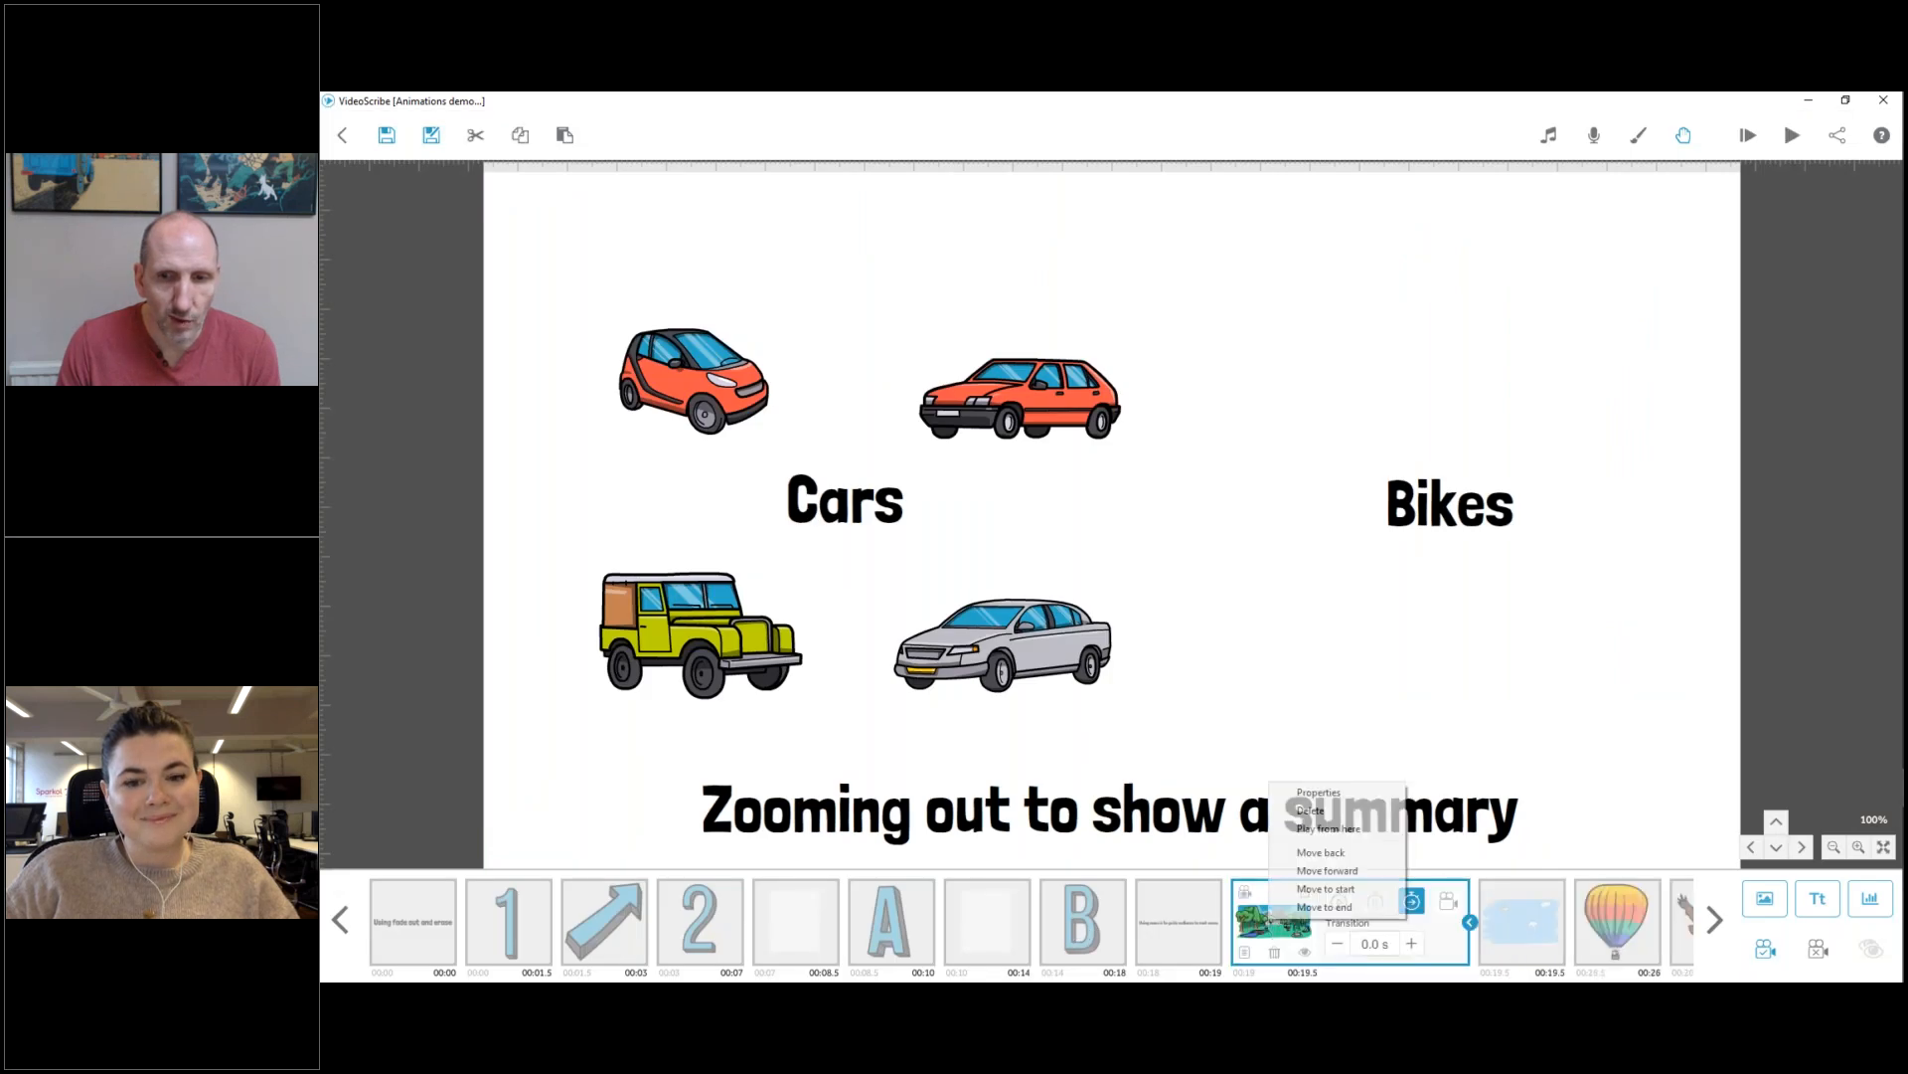
click(1297, 841)
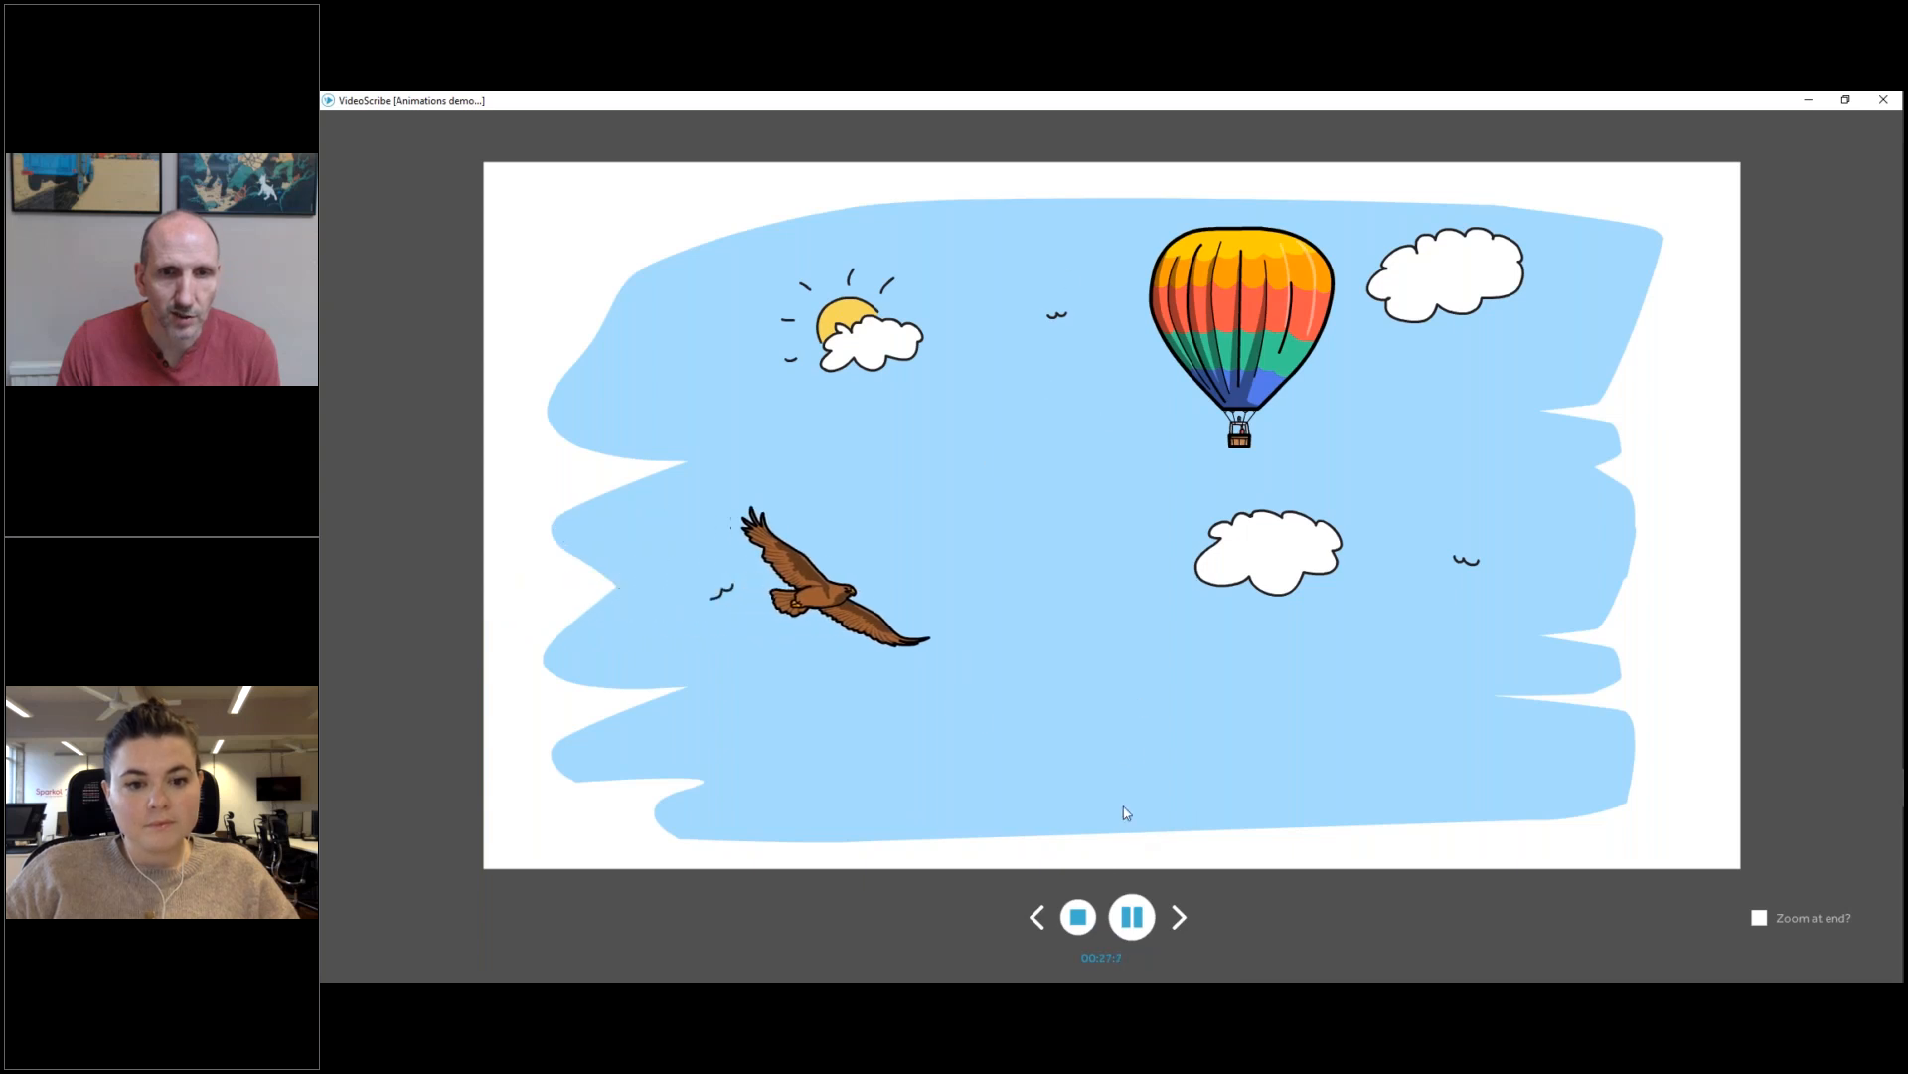
click(1078, 915)
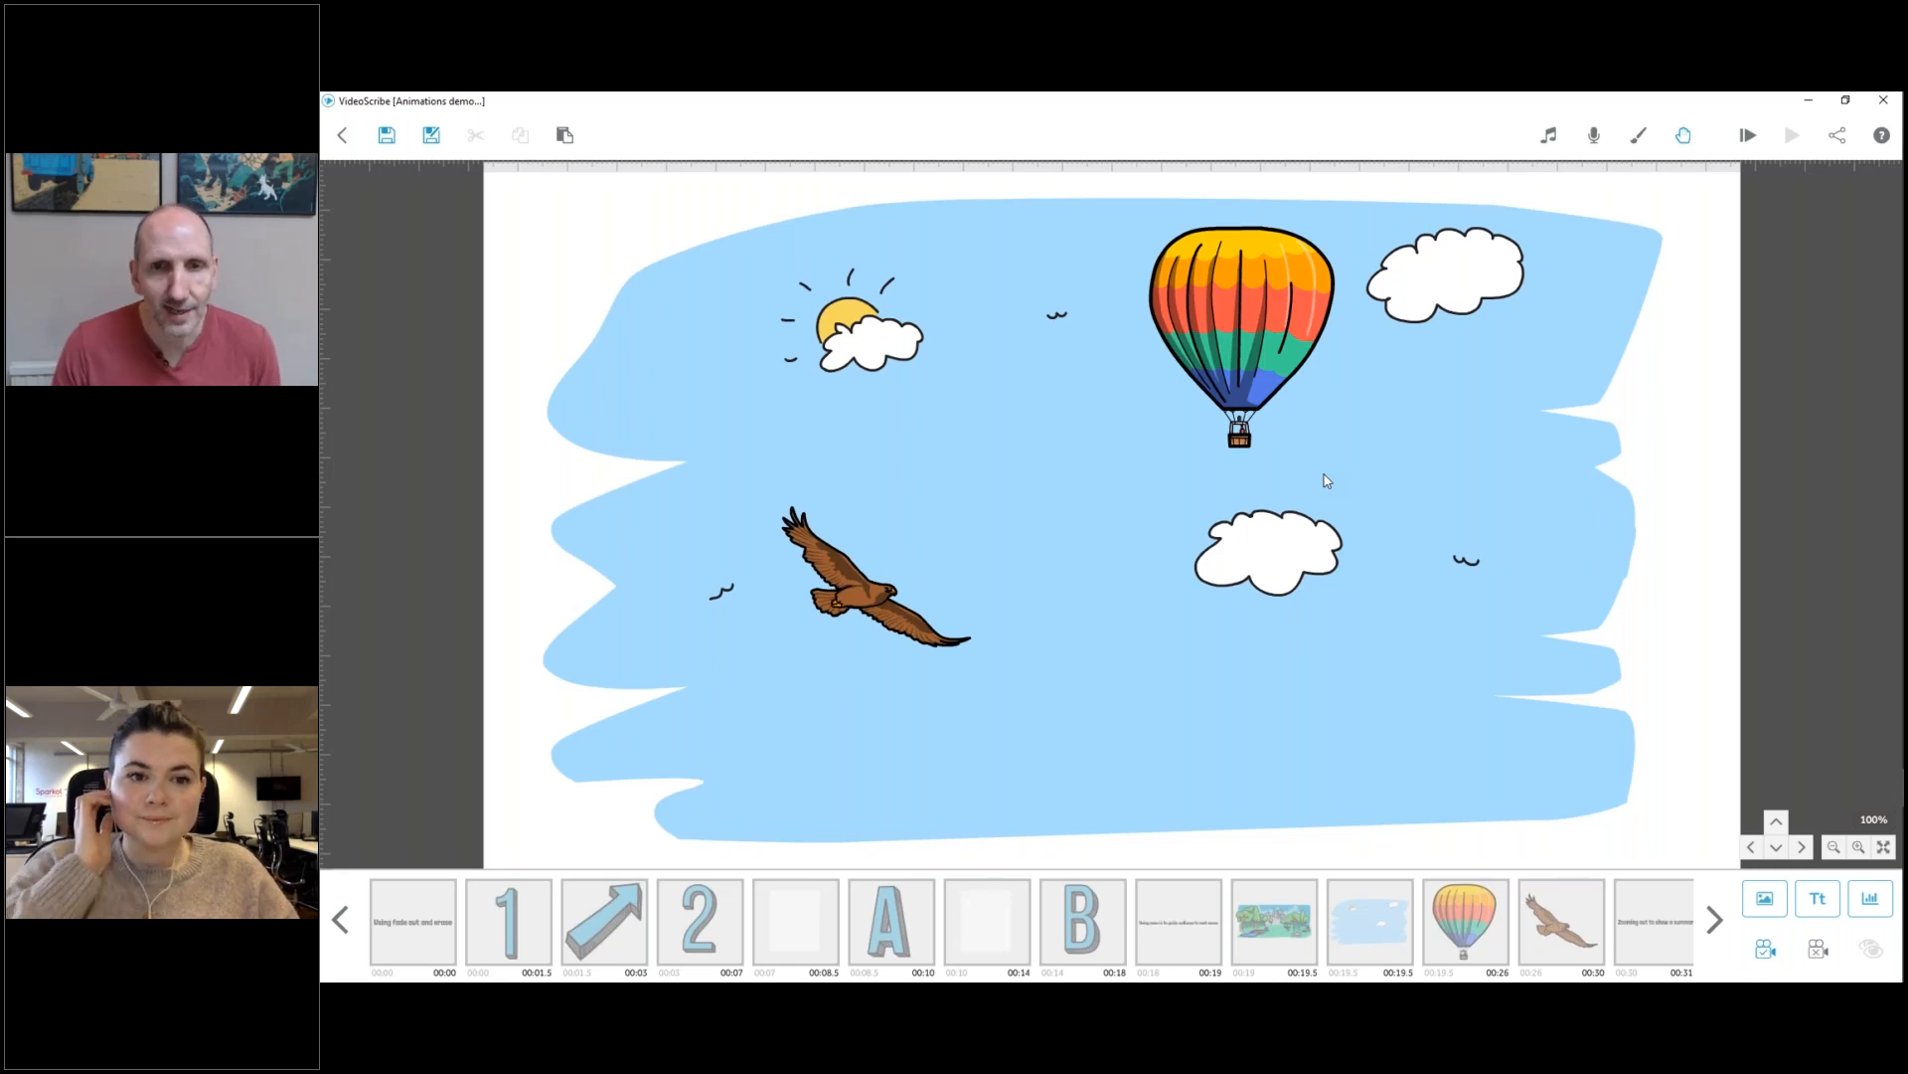
key(alt+Tab)
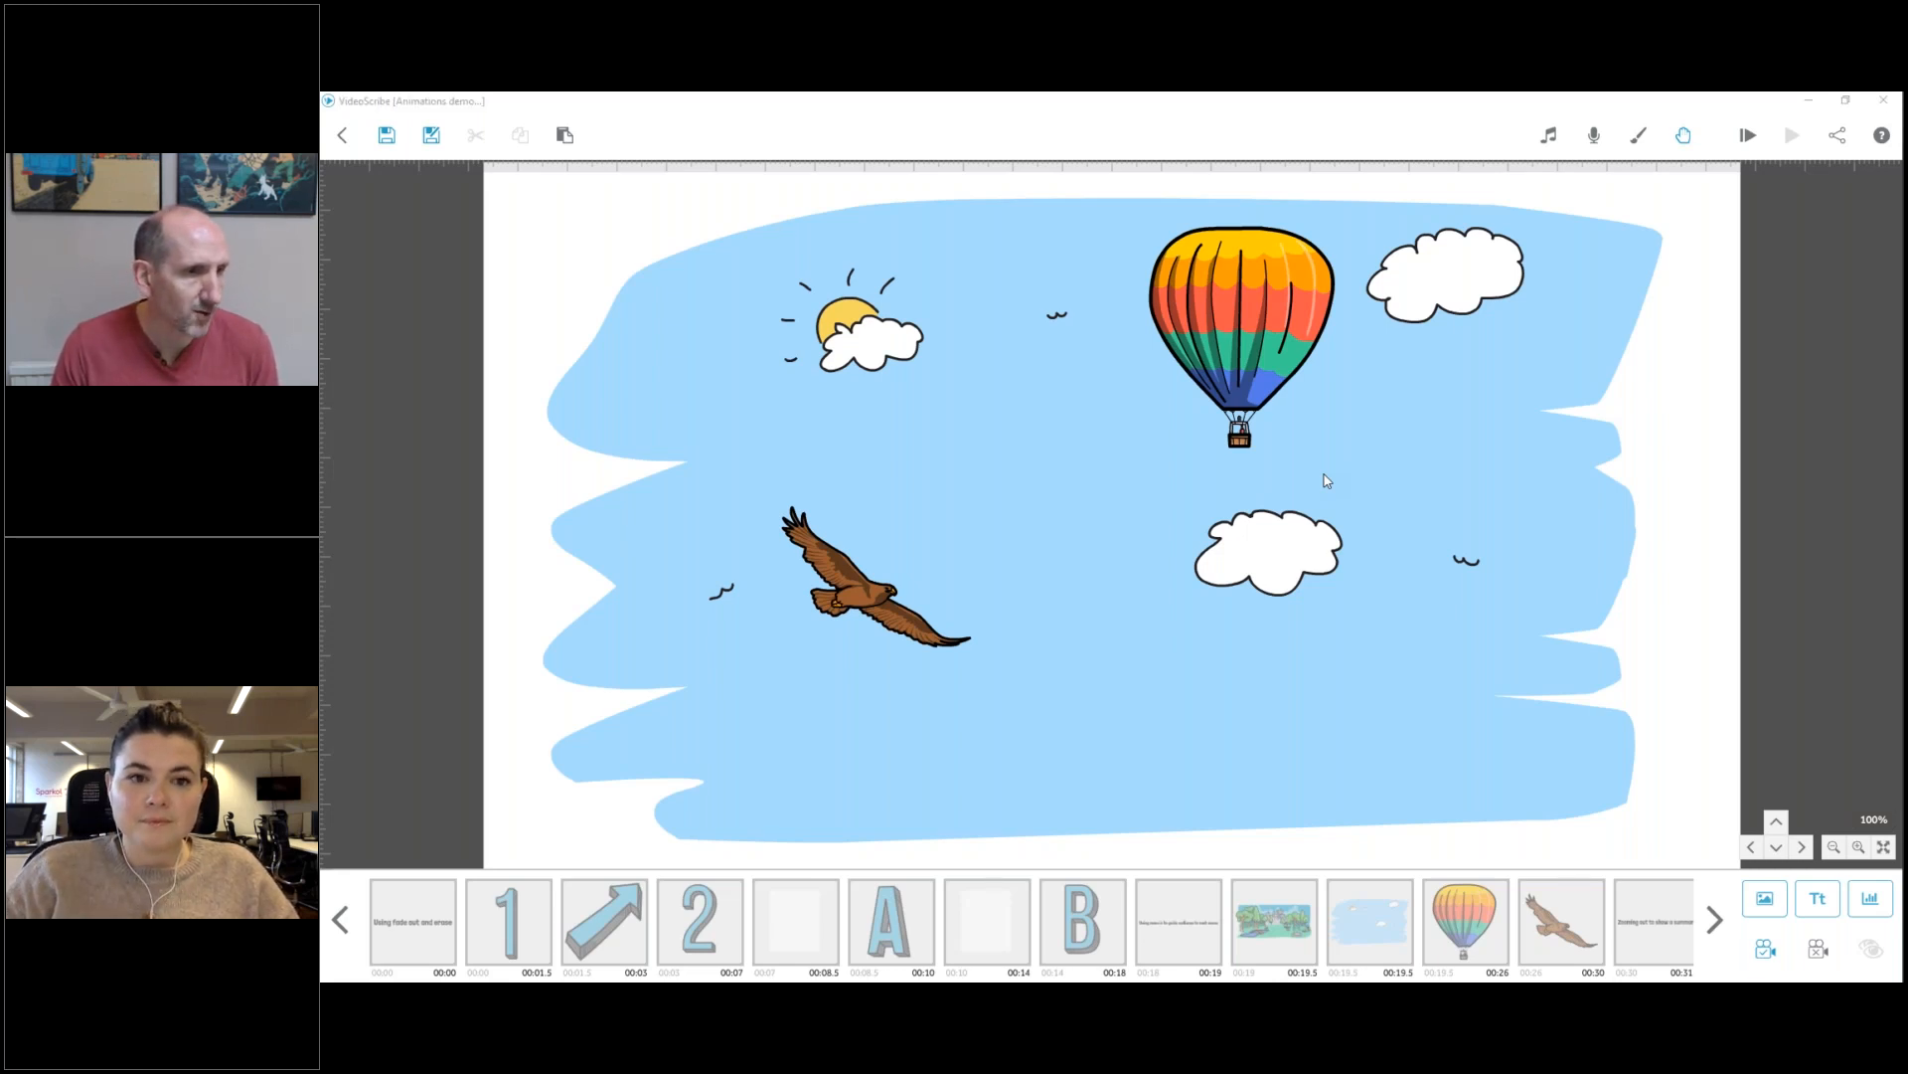
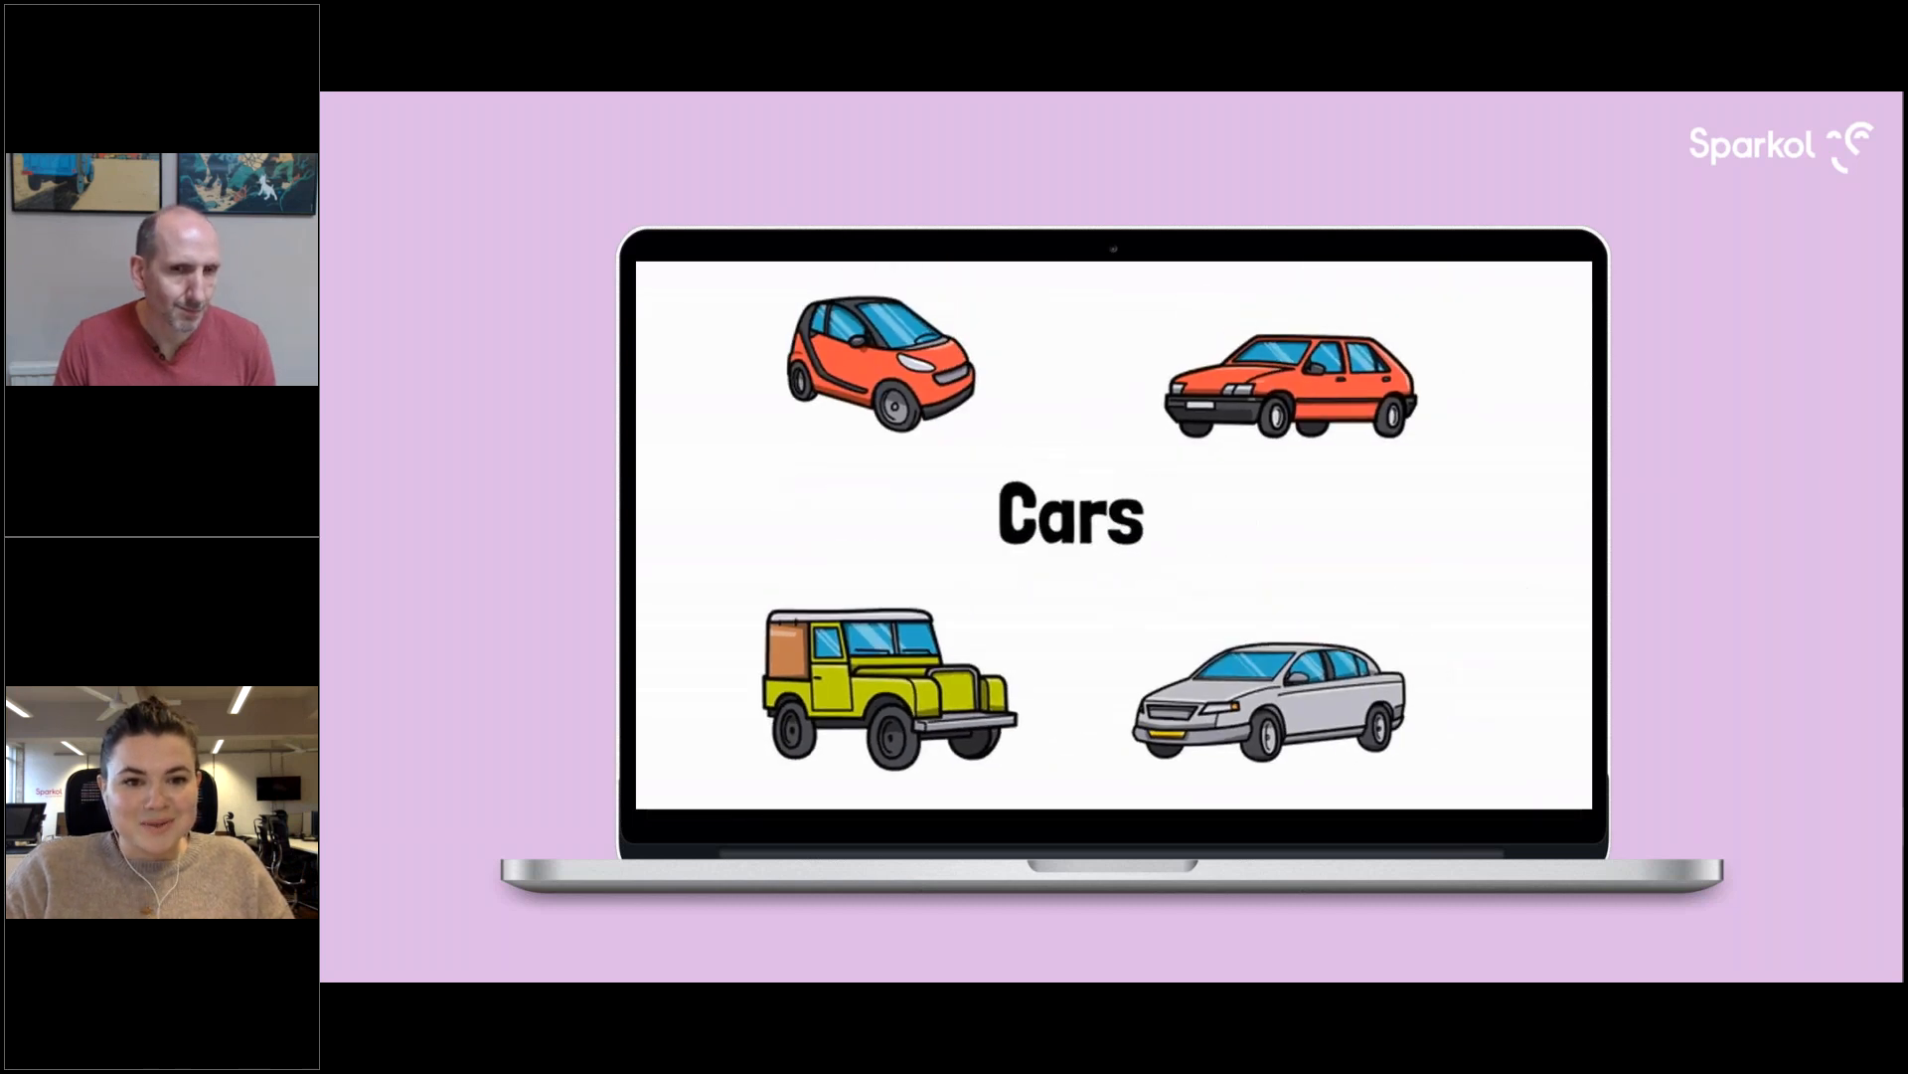
Switch back to VideoScribe and play the animation from the Cars text element to review the zoom-out.
key(alt+Tab)
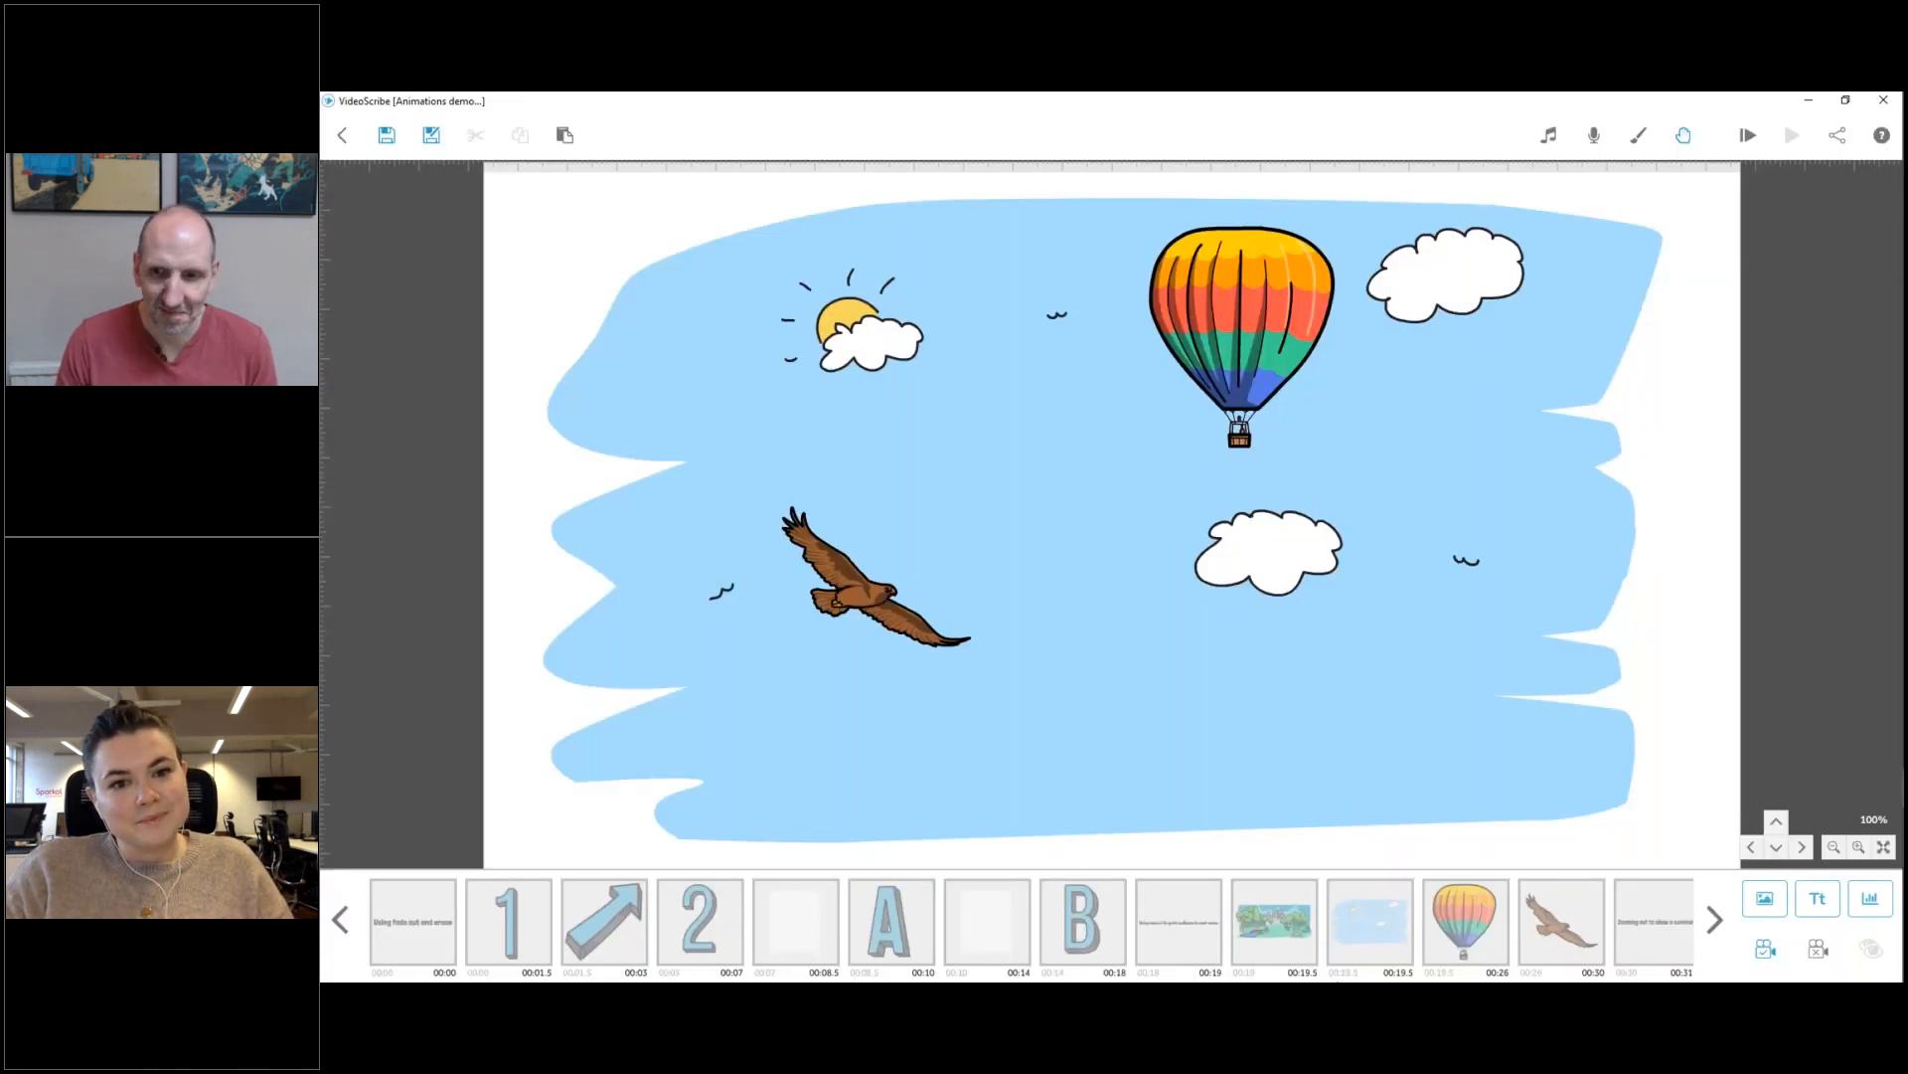
click(1659, 929)
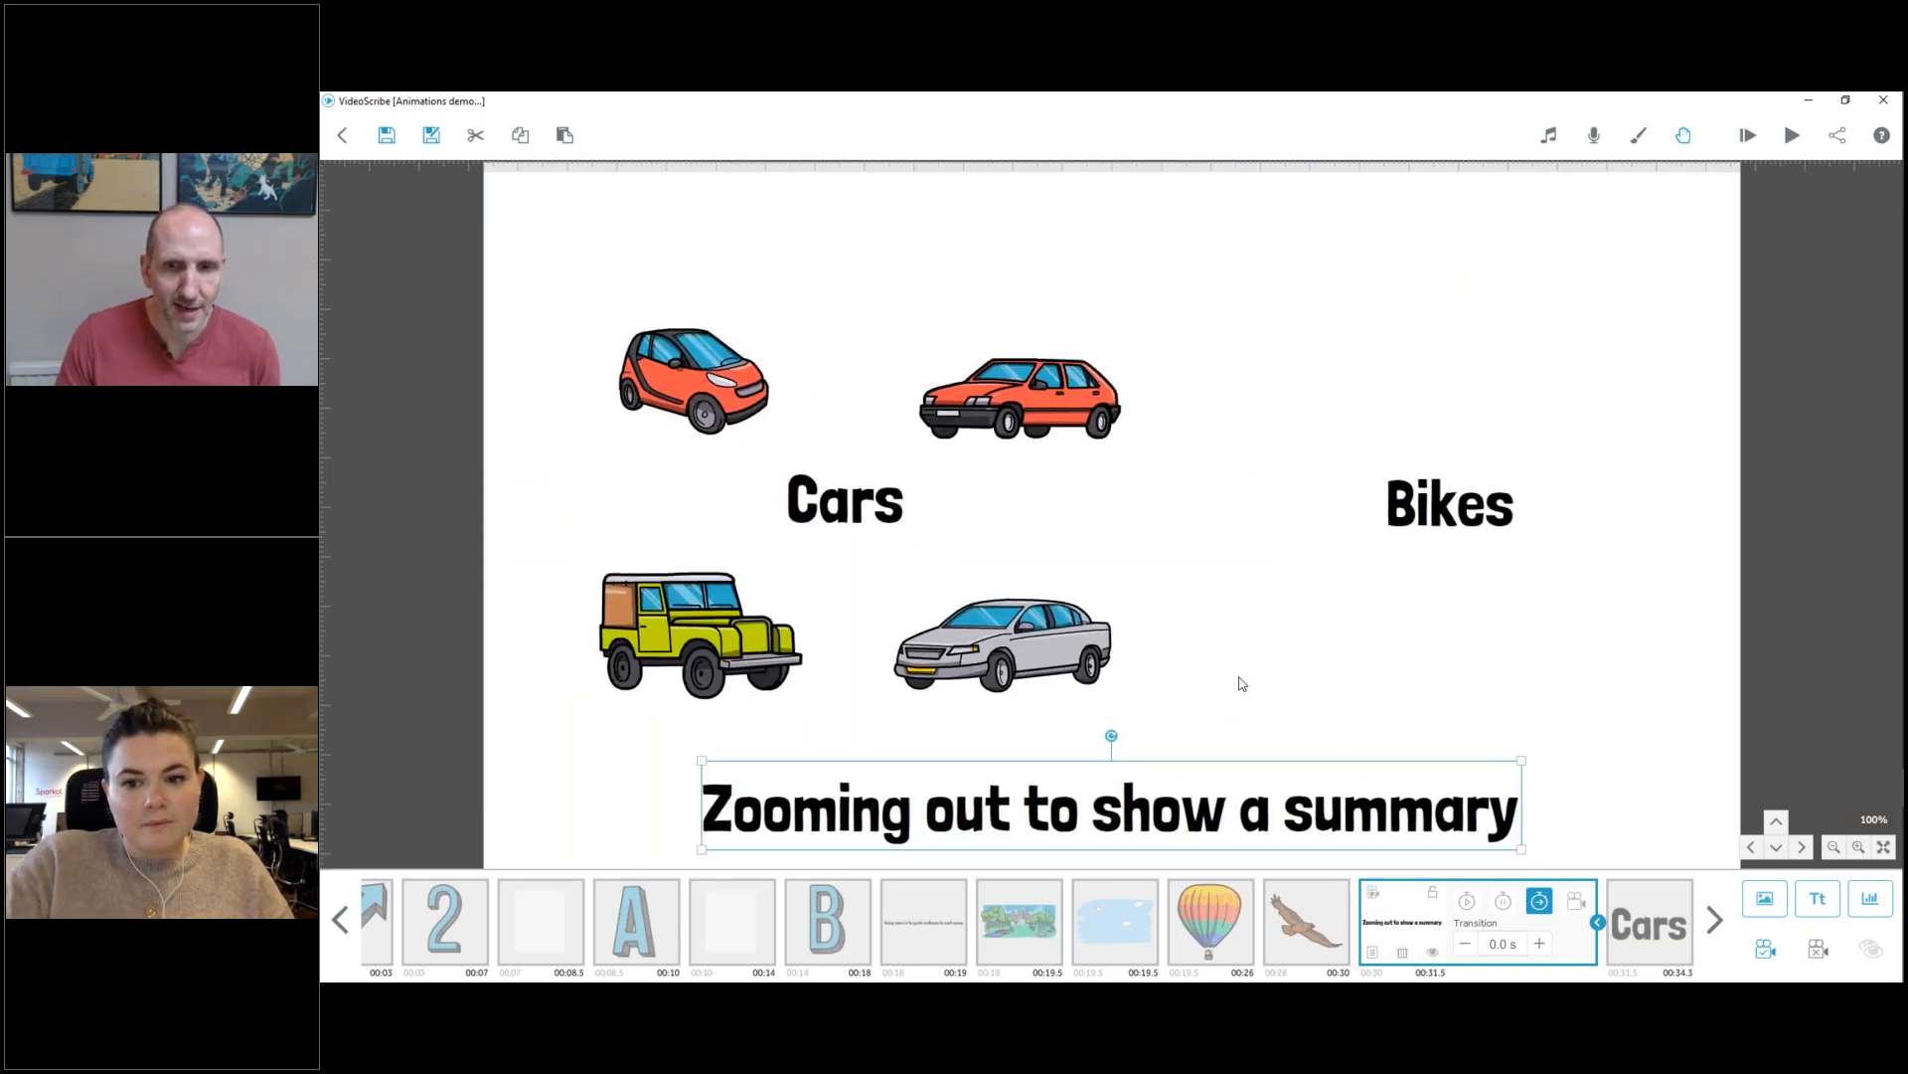
click(1240, 683)
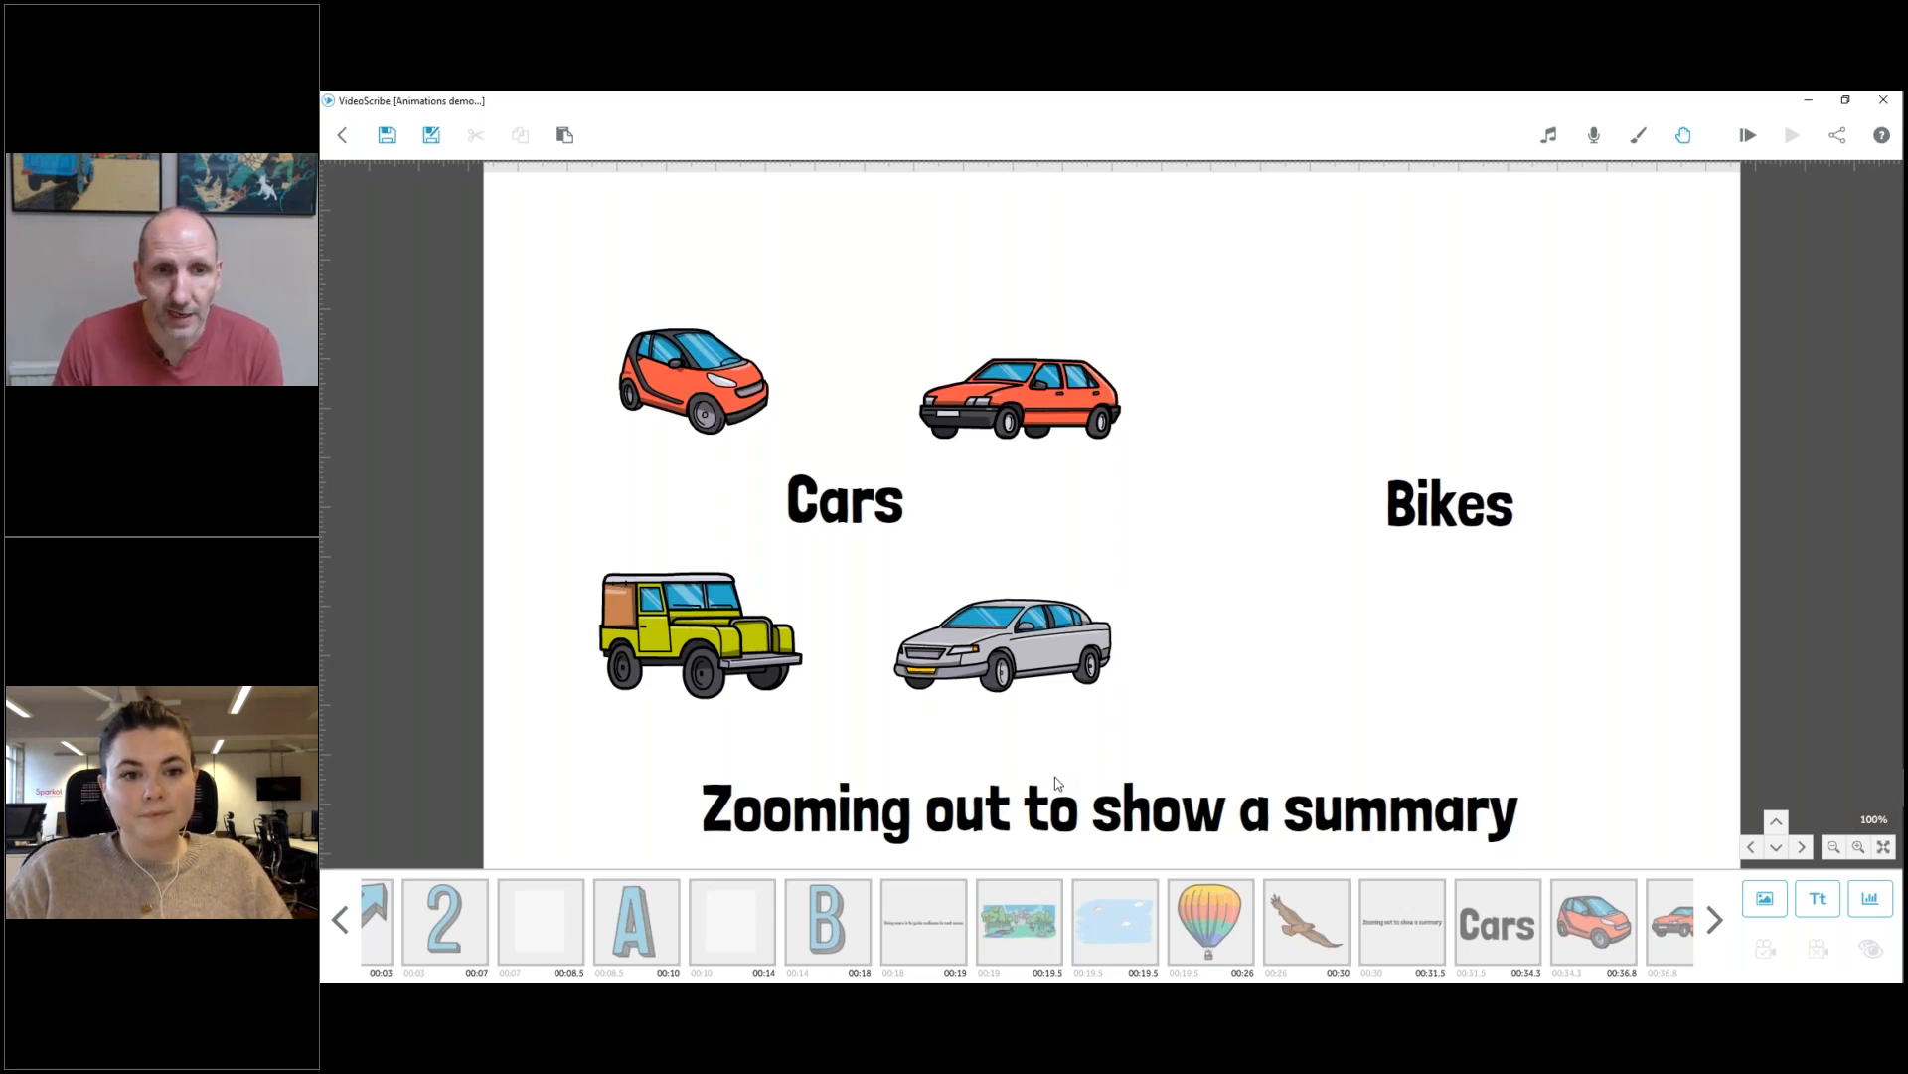
click(1460, 922)
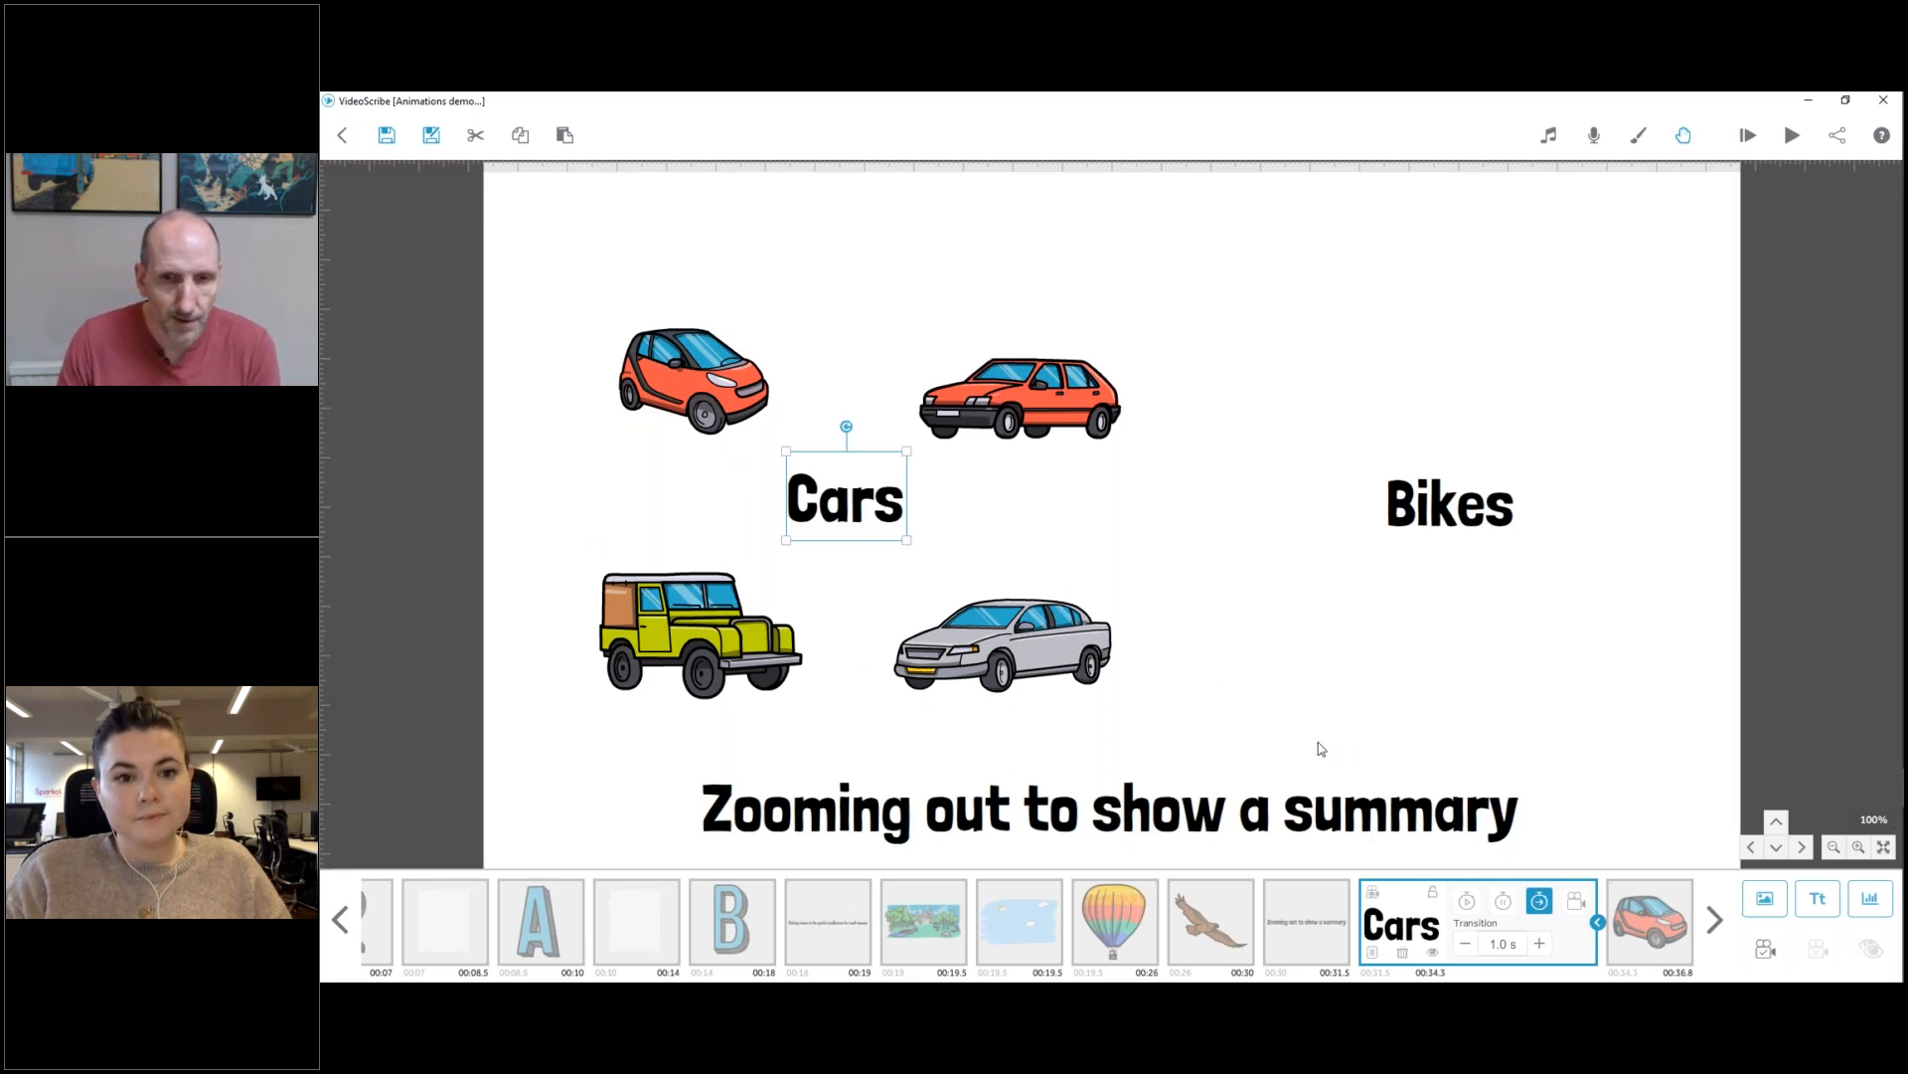
right_click(1416, 913)
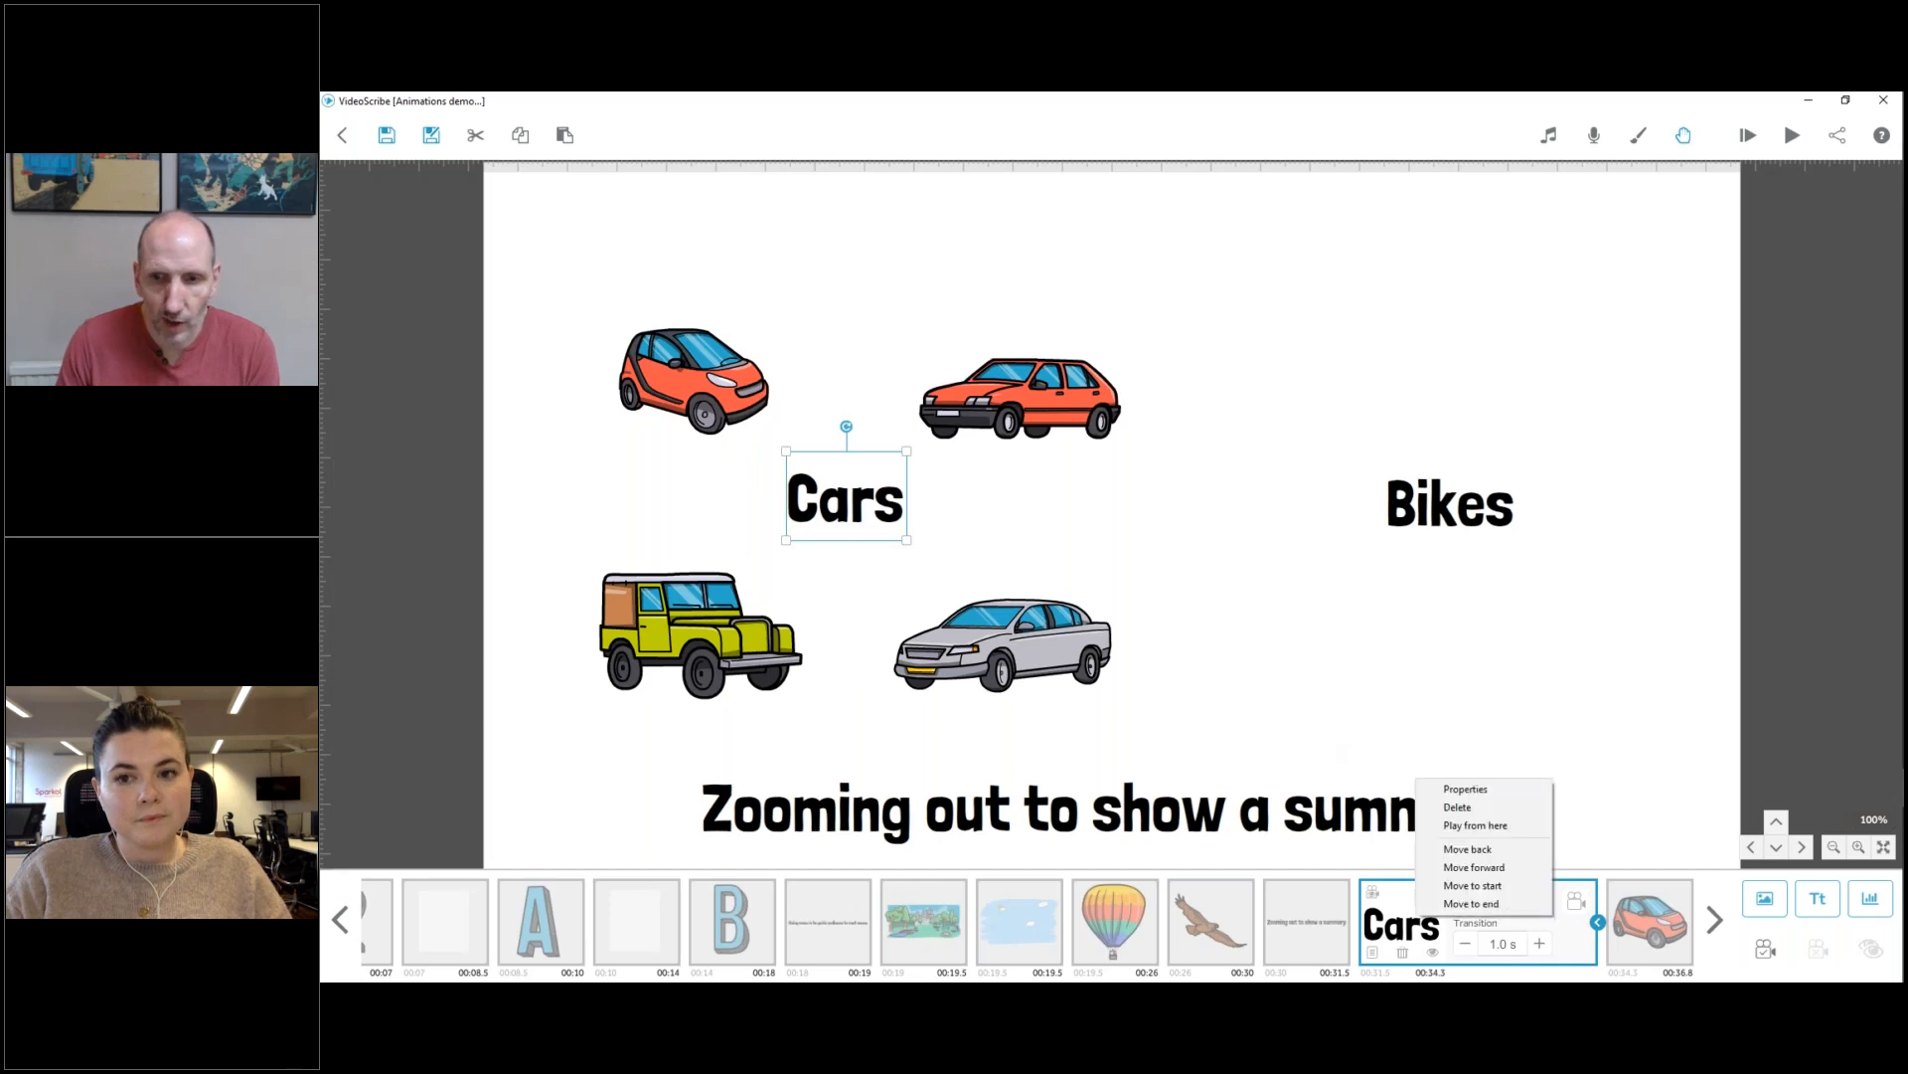
click(1475, 825)
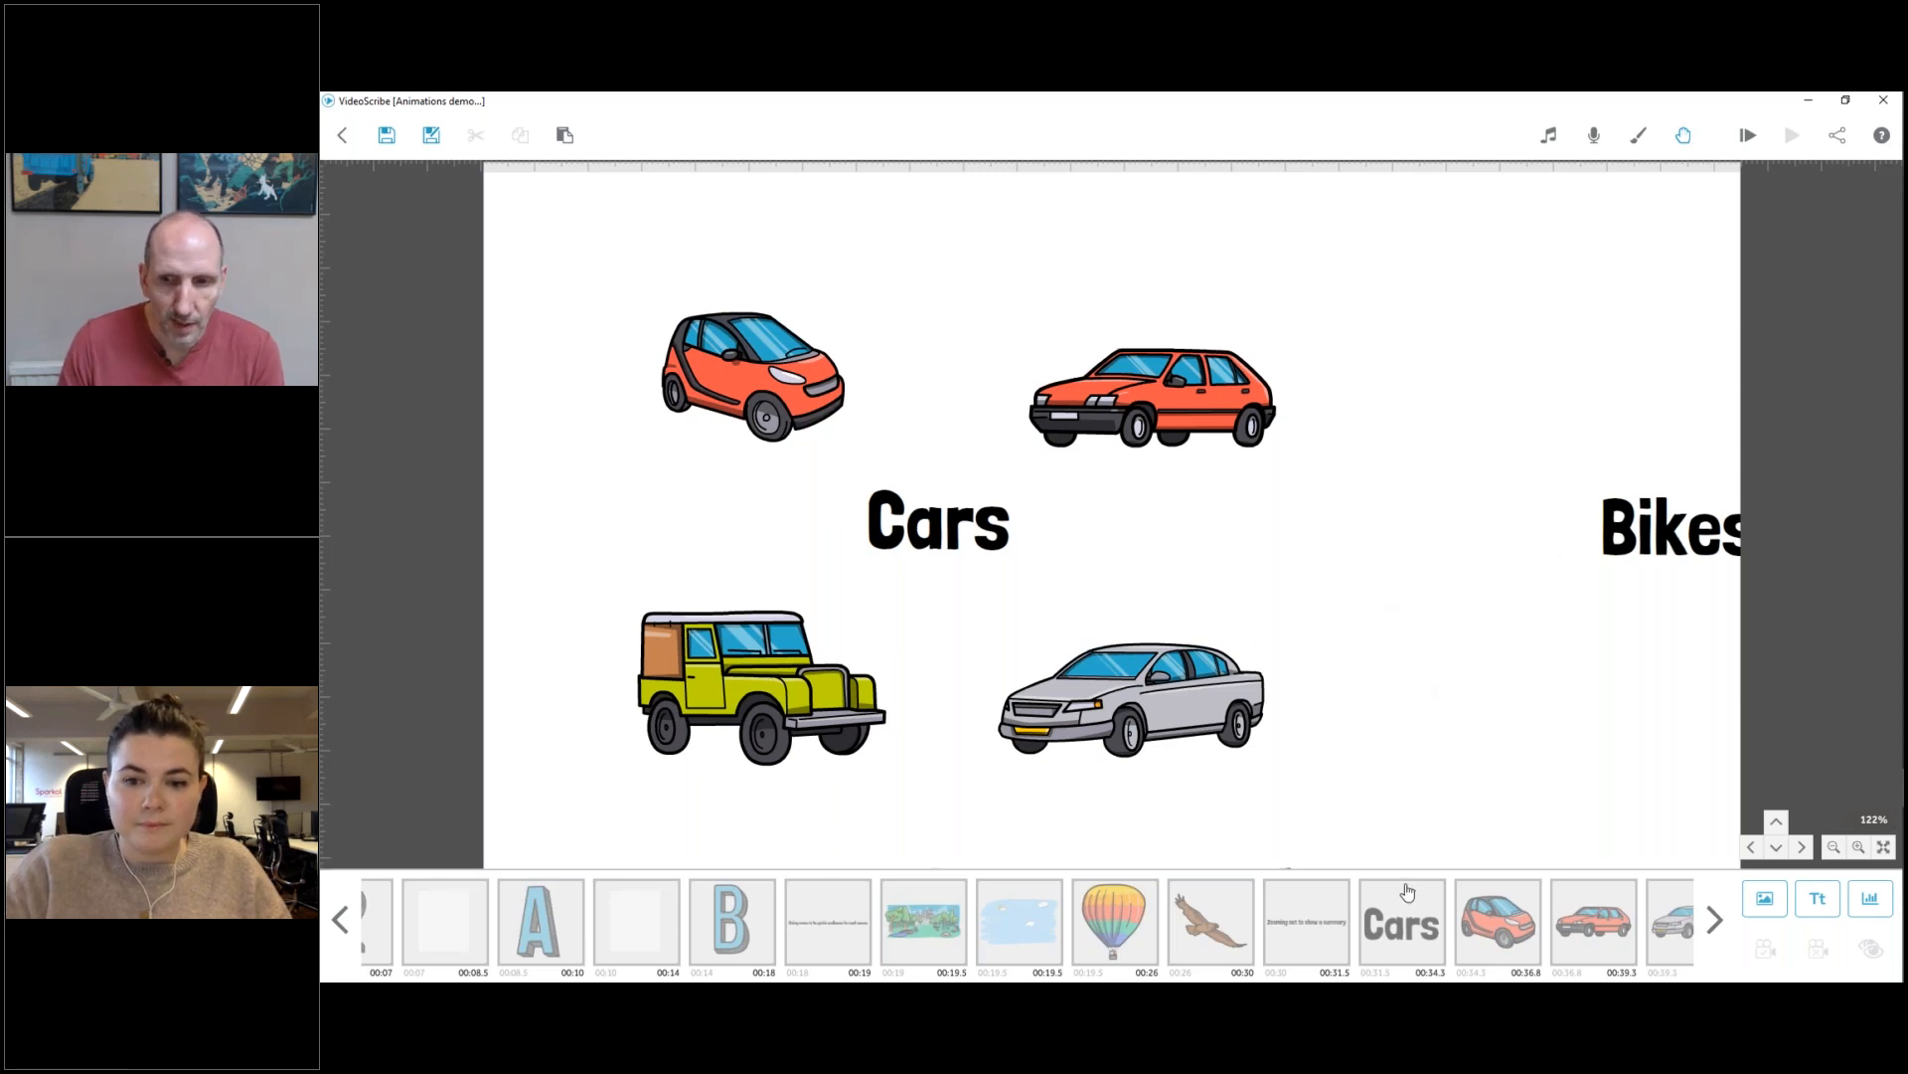
Add the red camera image from the recently used images directly after the green off-road vehicle in the timeline.
scroll(1430, 922, down, 4)
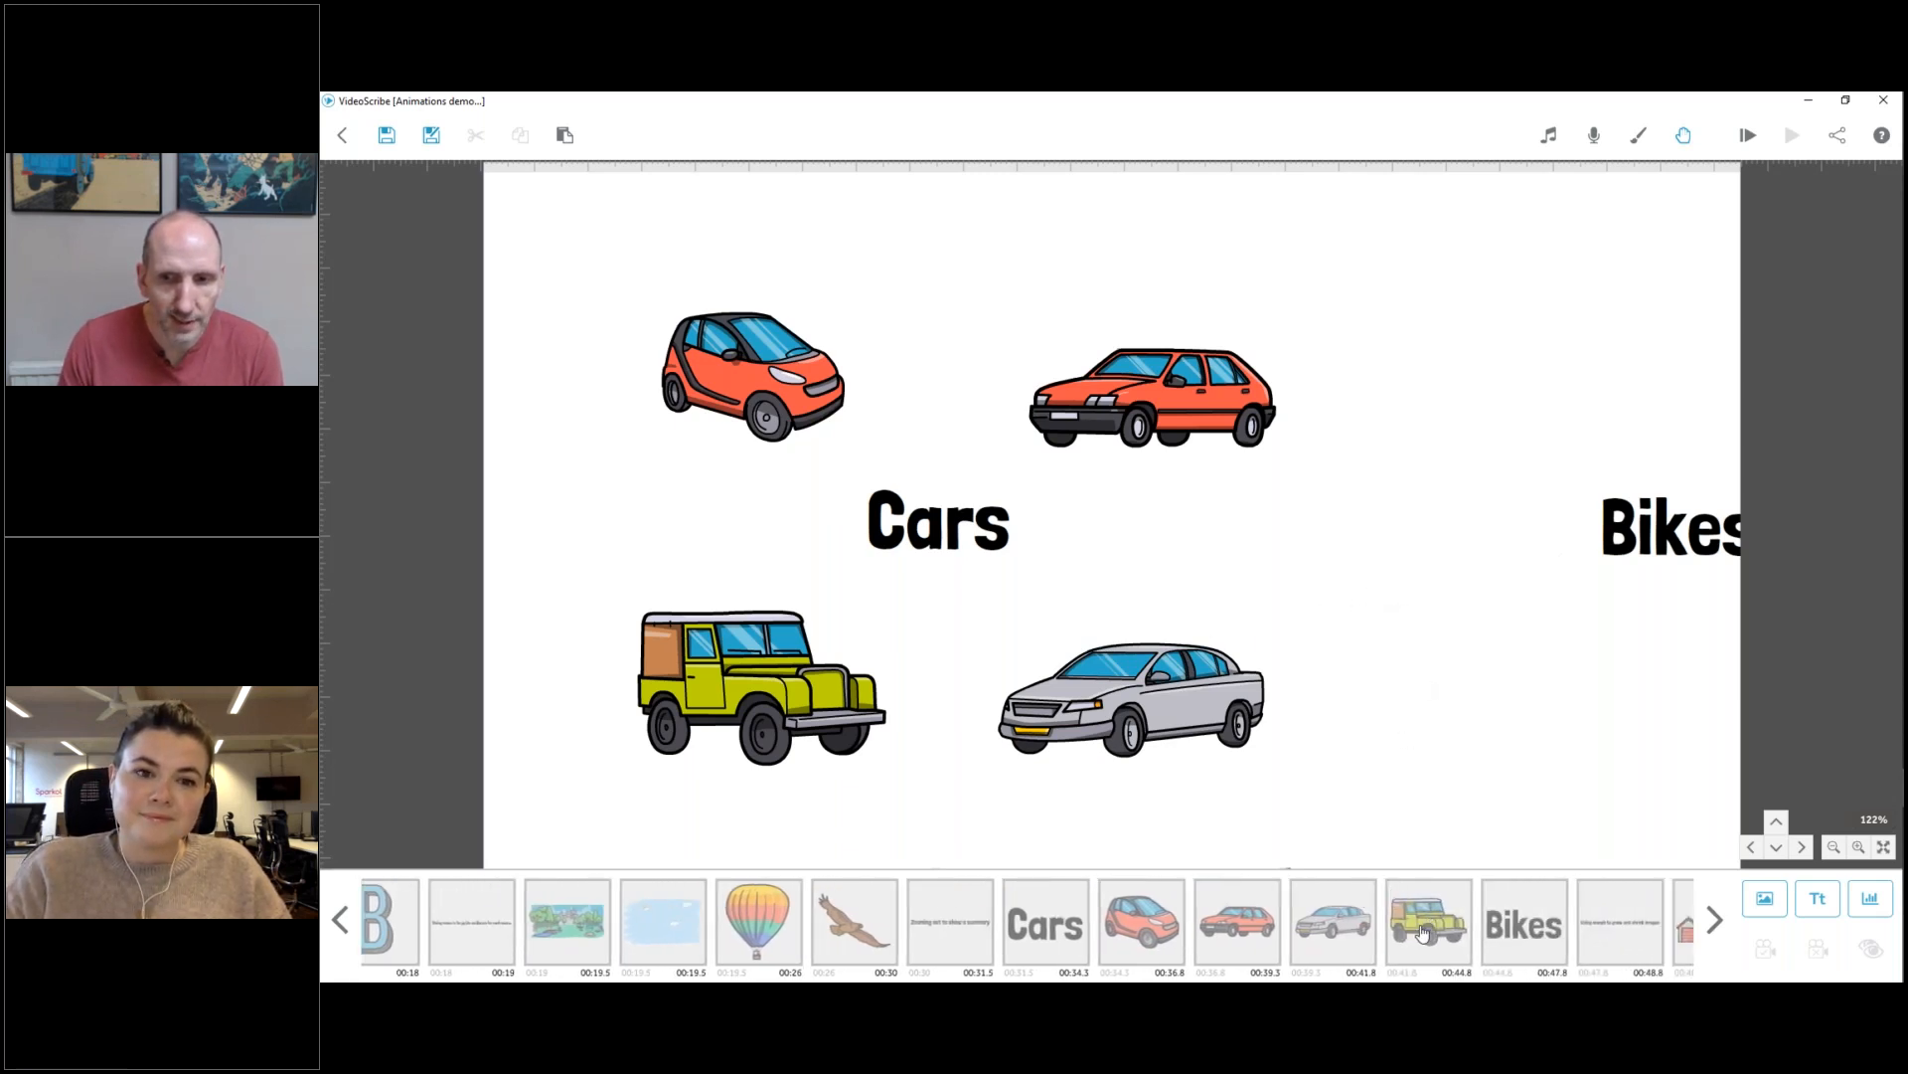
click(1424, 932)
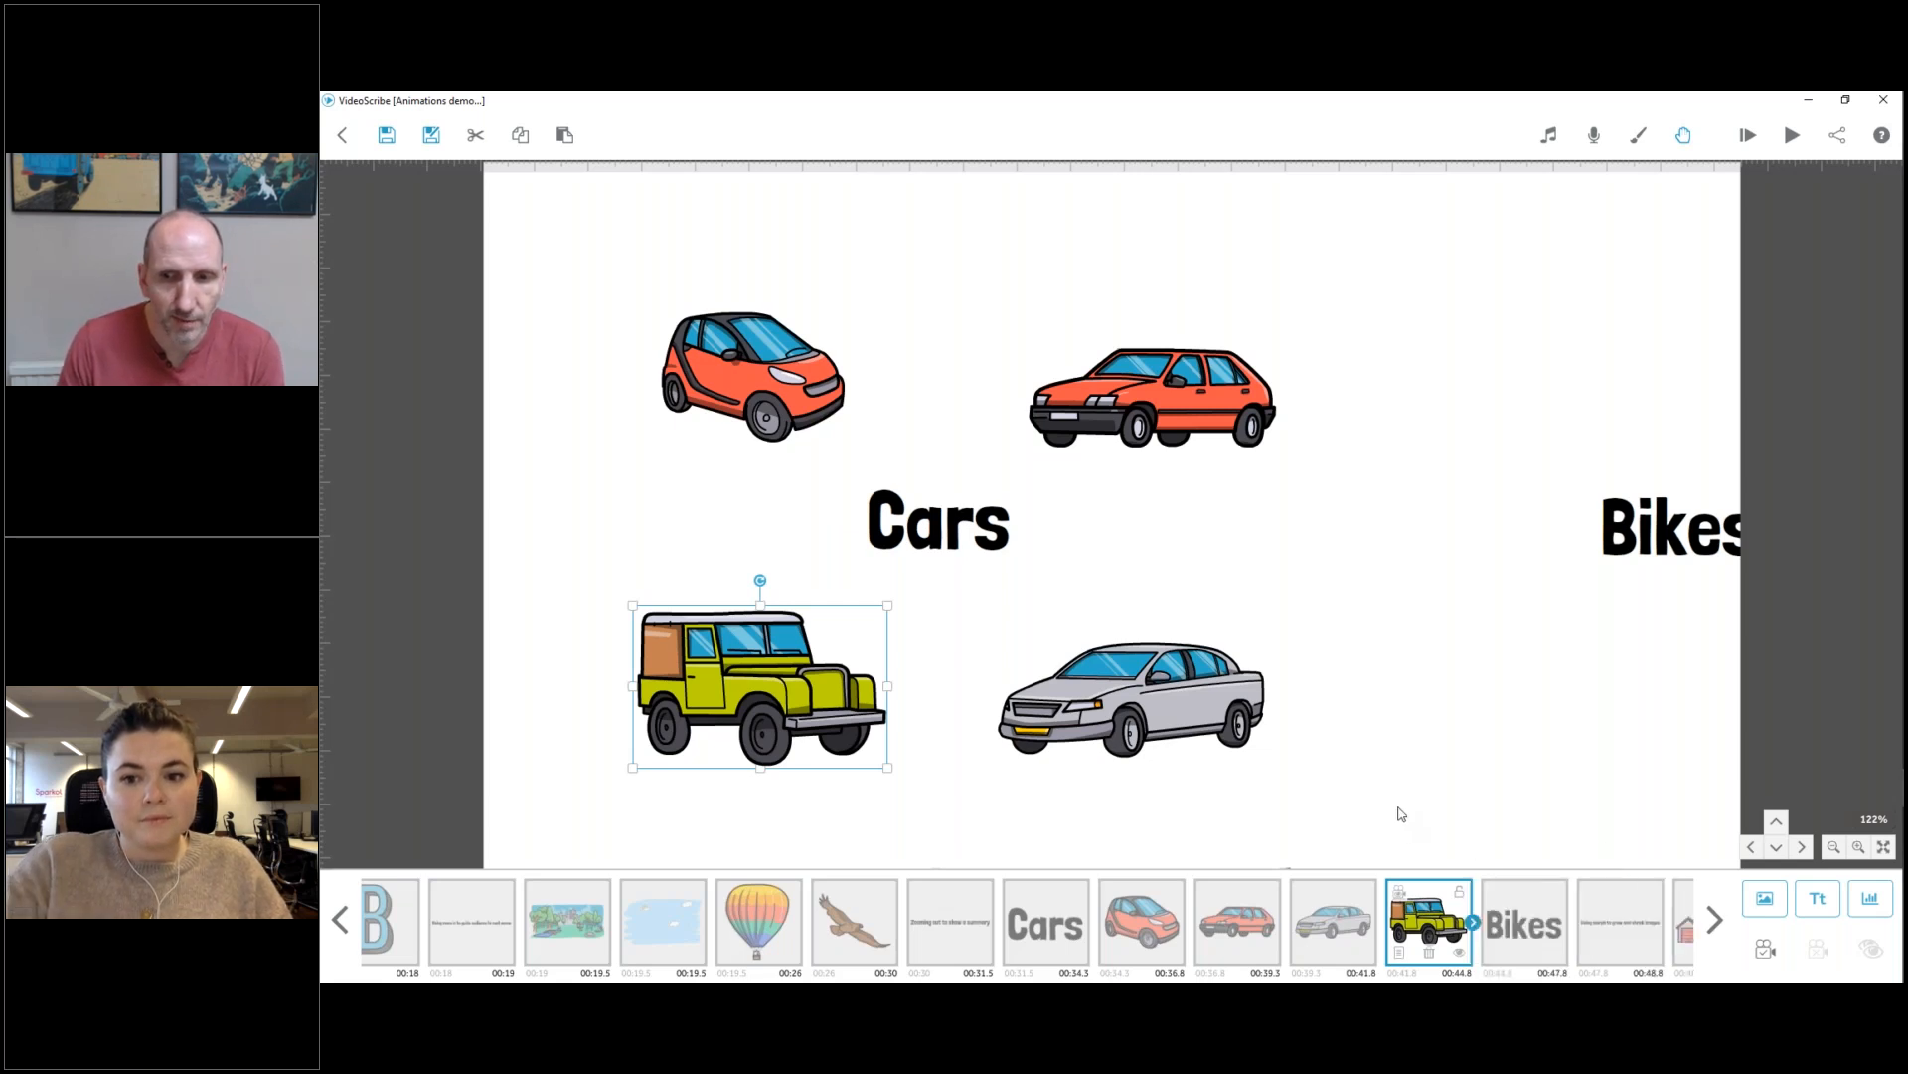
click(1768, 903)
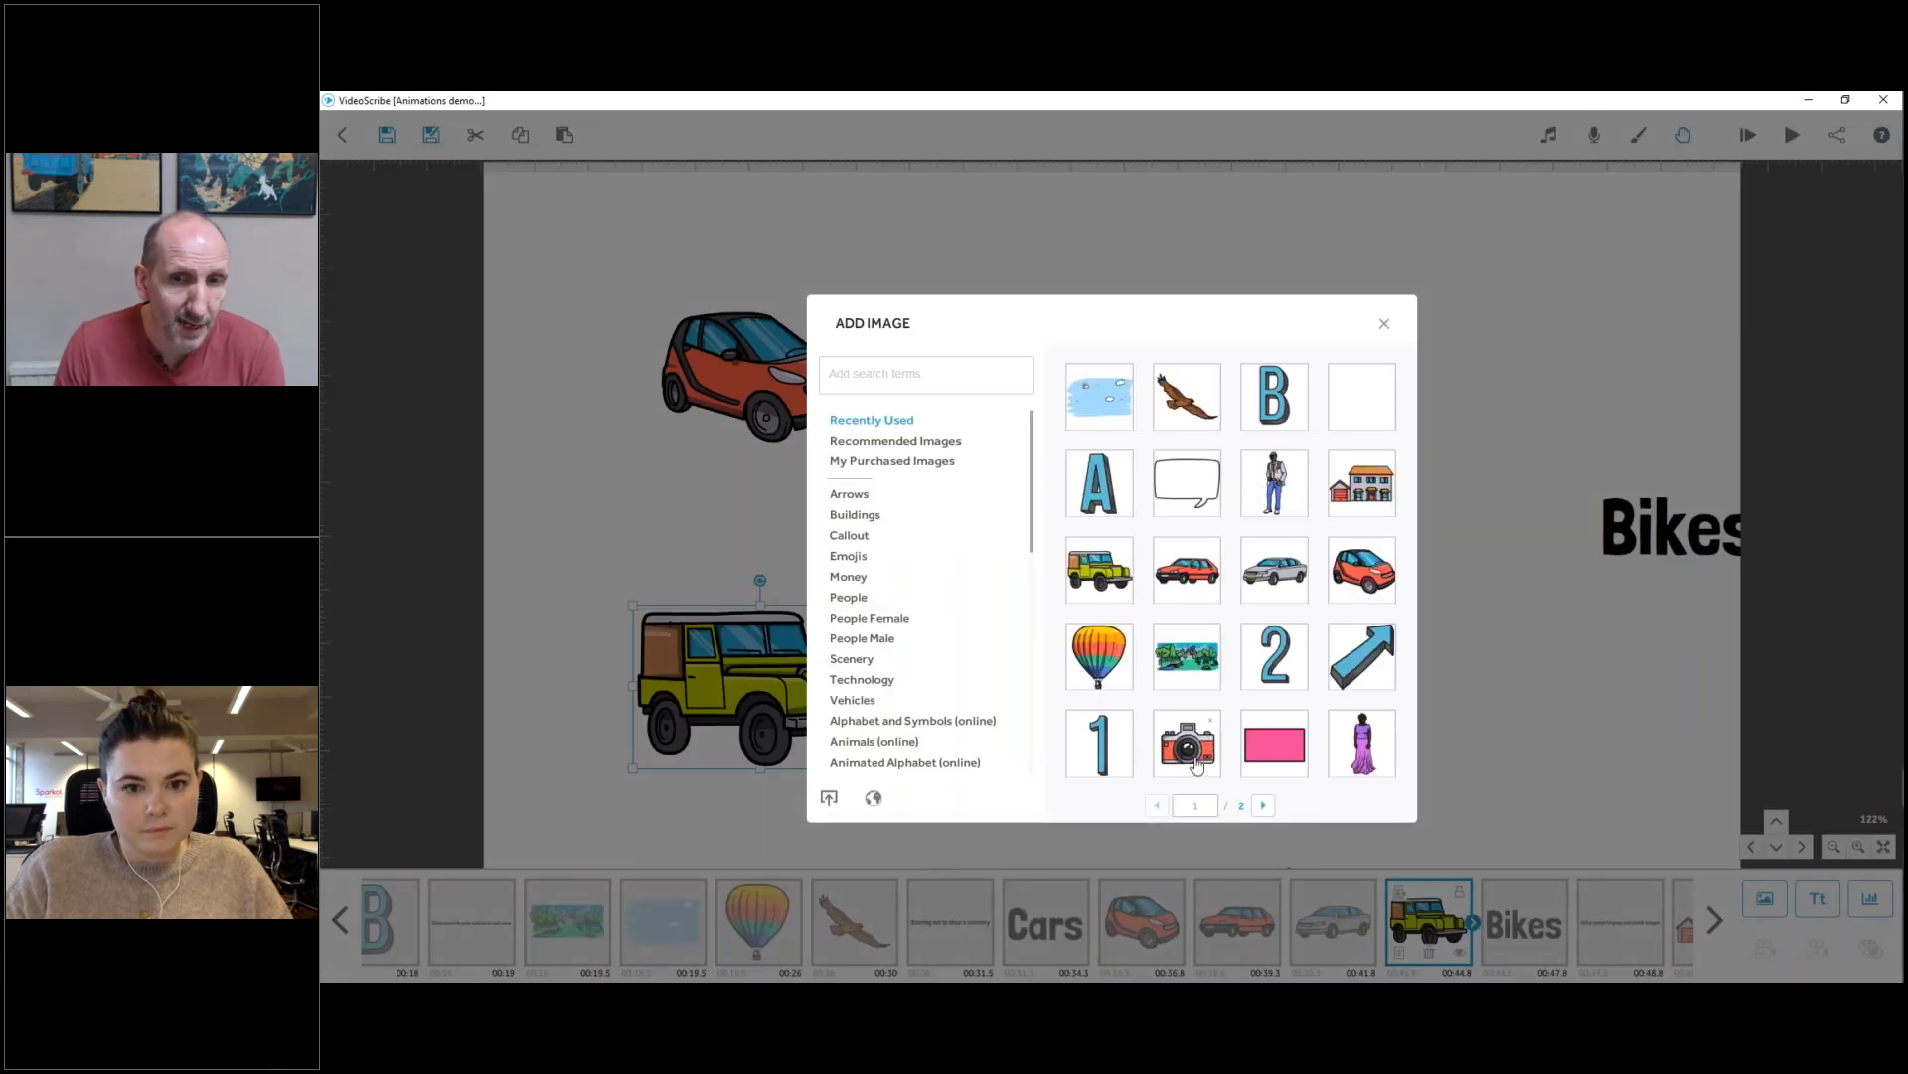
click(1196, 762)
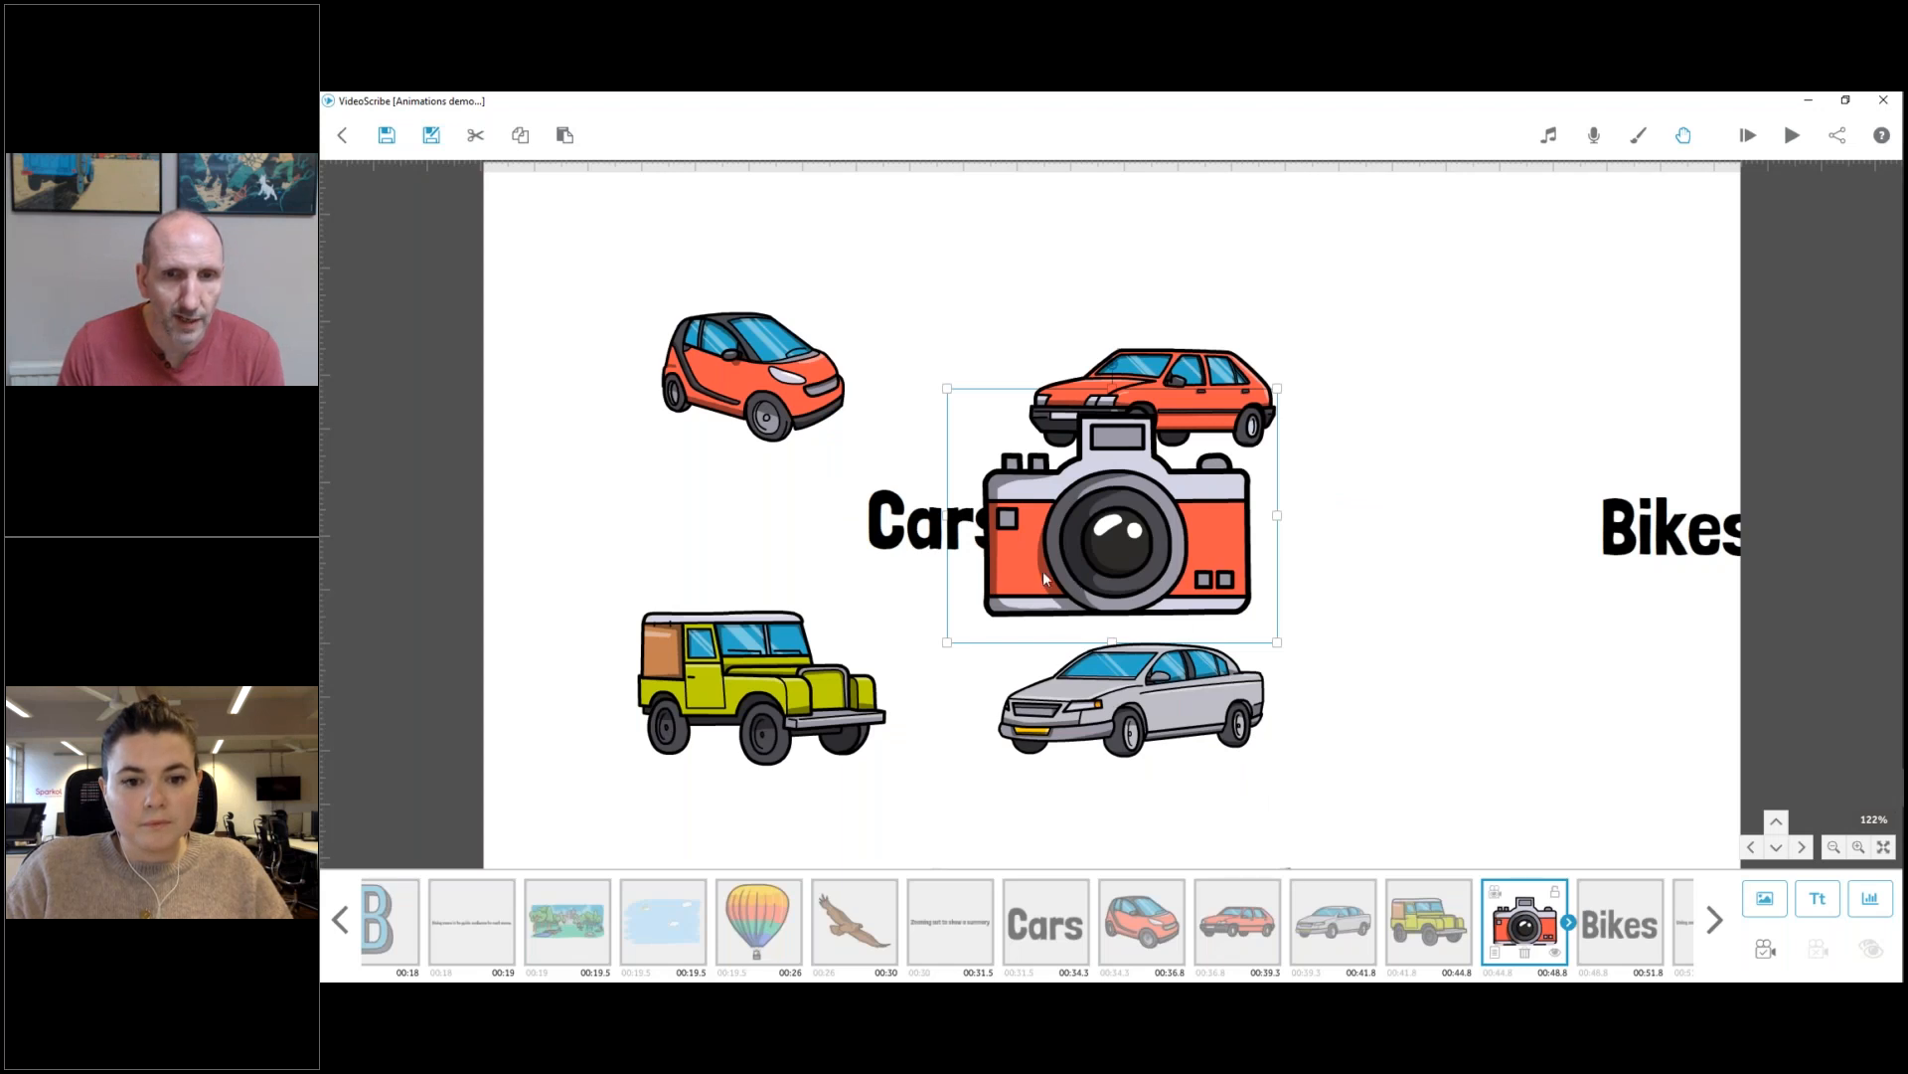
Shrink the camera image and move it beside the small red car, clear of the Cars text.
drag(1042, 571, 577, 422)
drag(810, 494, 648, 390)
drag(807, 521, 900, 513)
click(1445, 931)
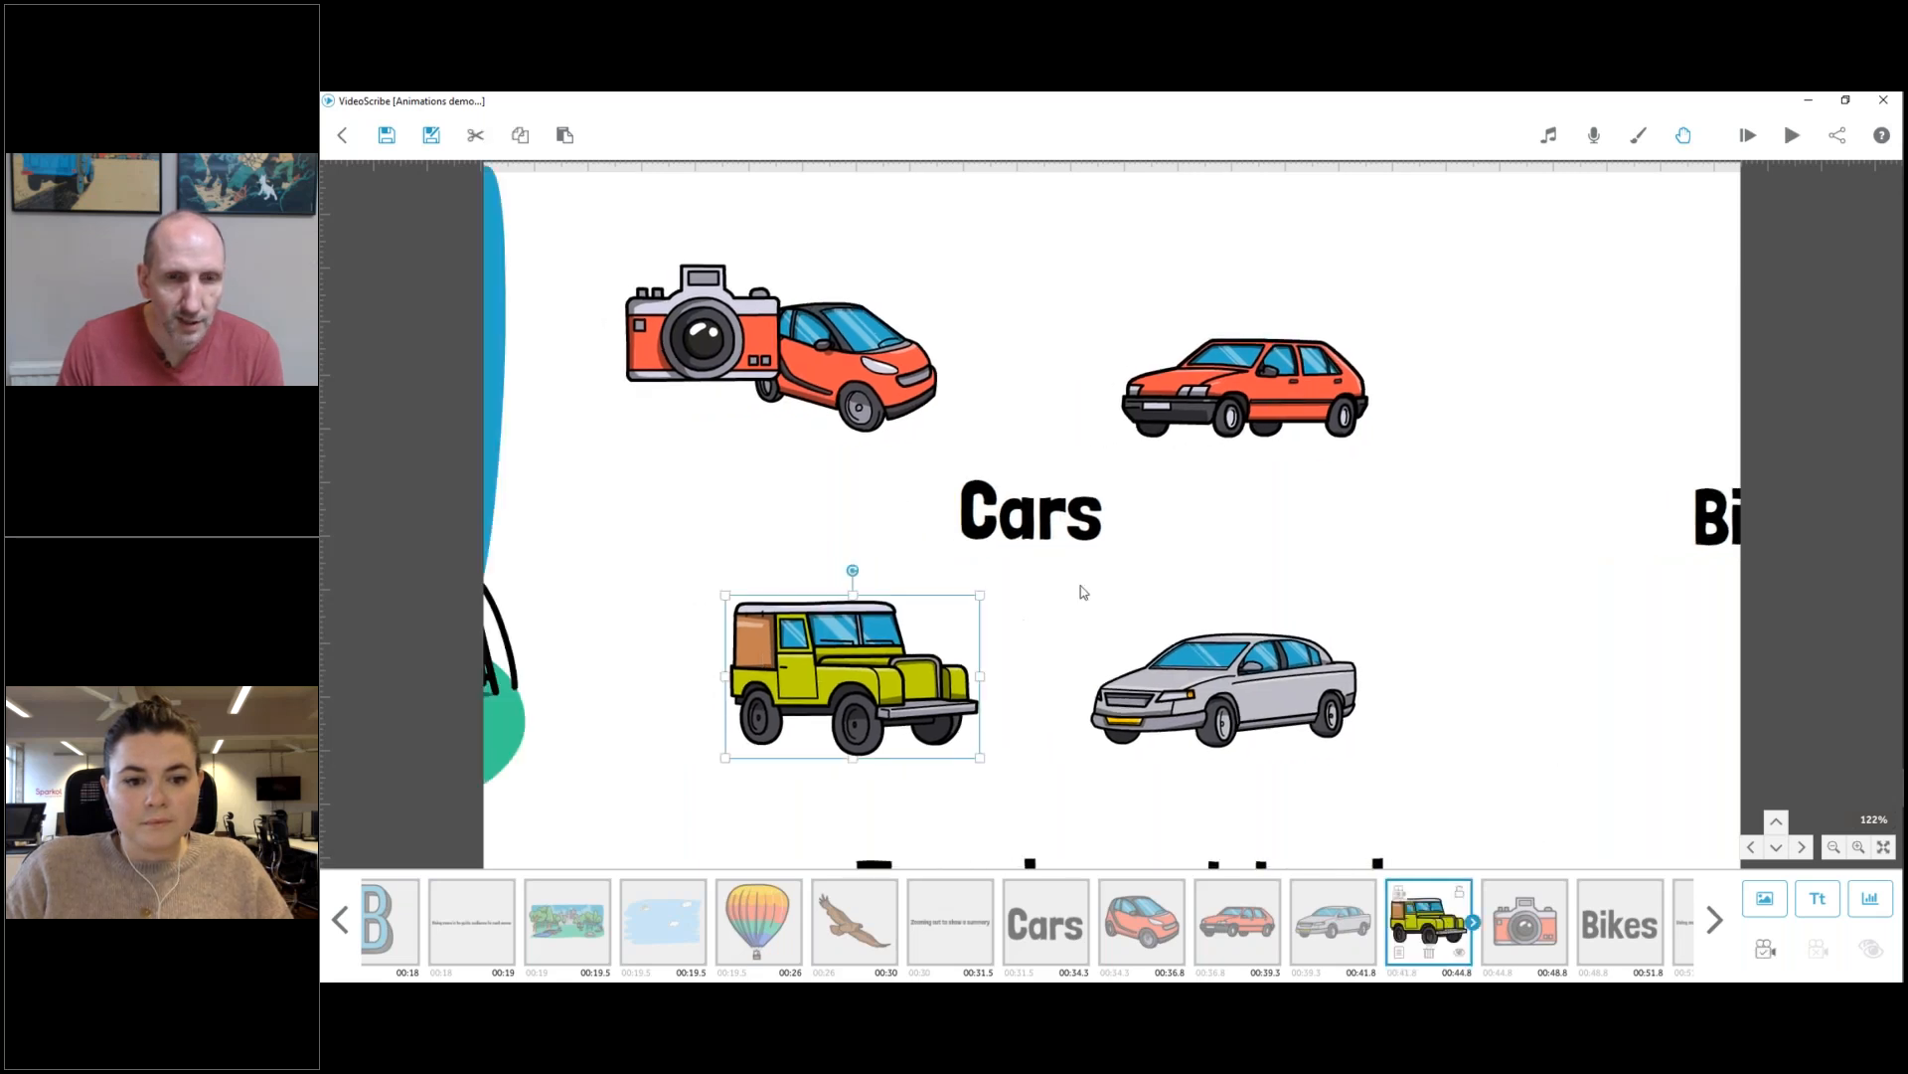
Set the camera image's camera position to a view framing all four cars, and shrink the image into the empty corner beside the small red car.
click(1029, 542)
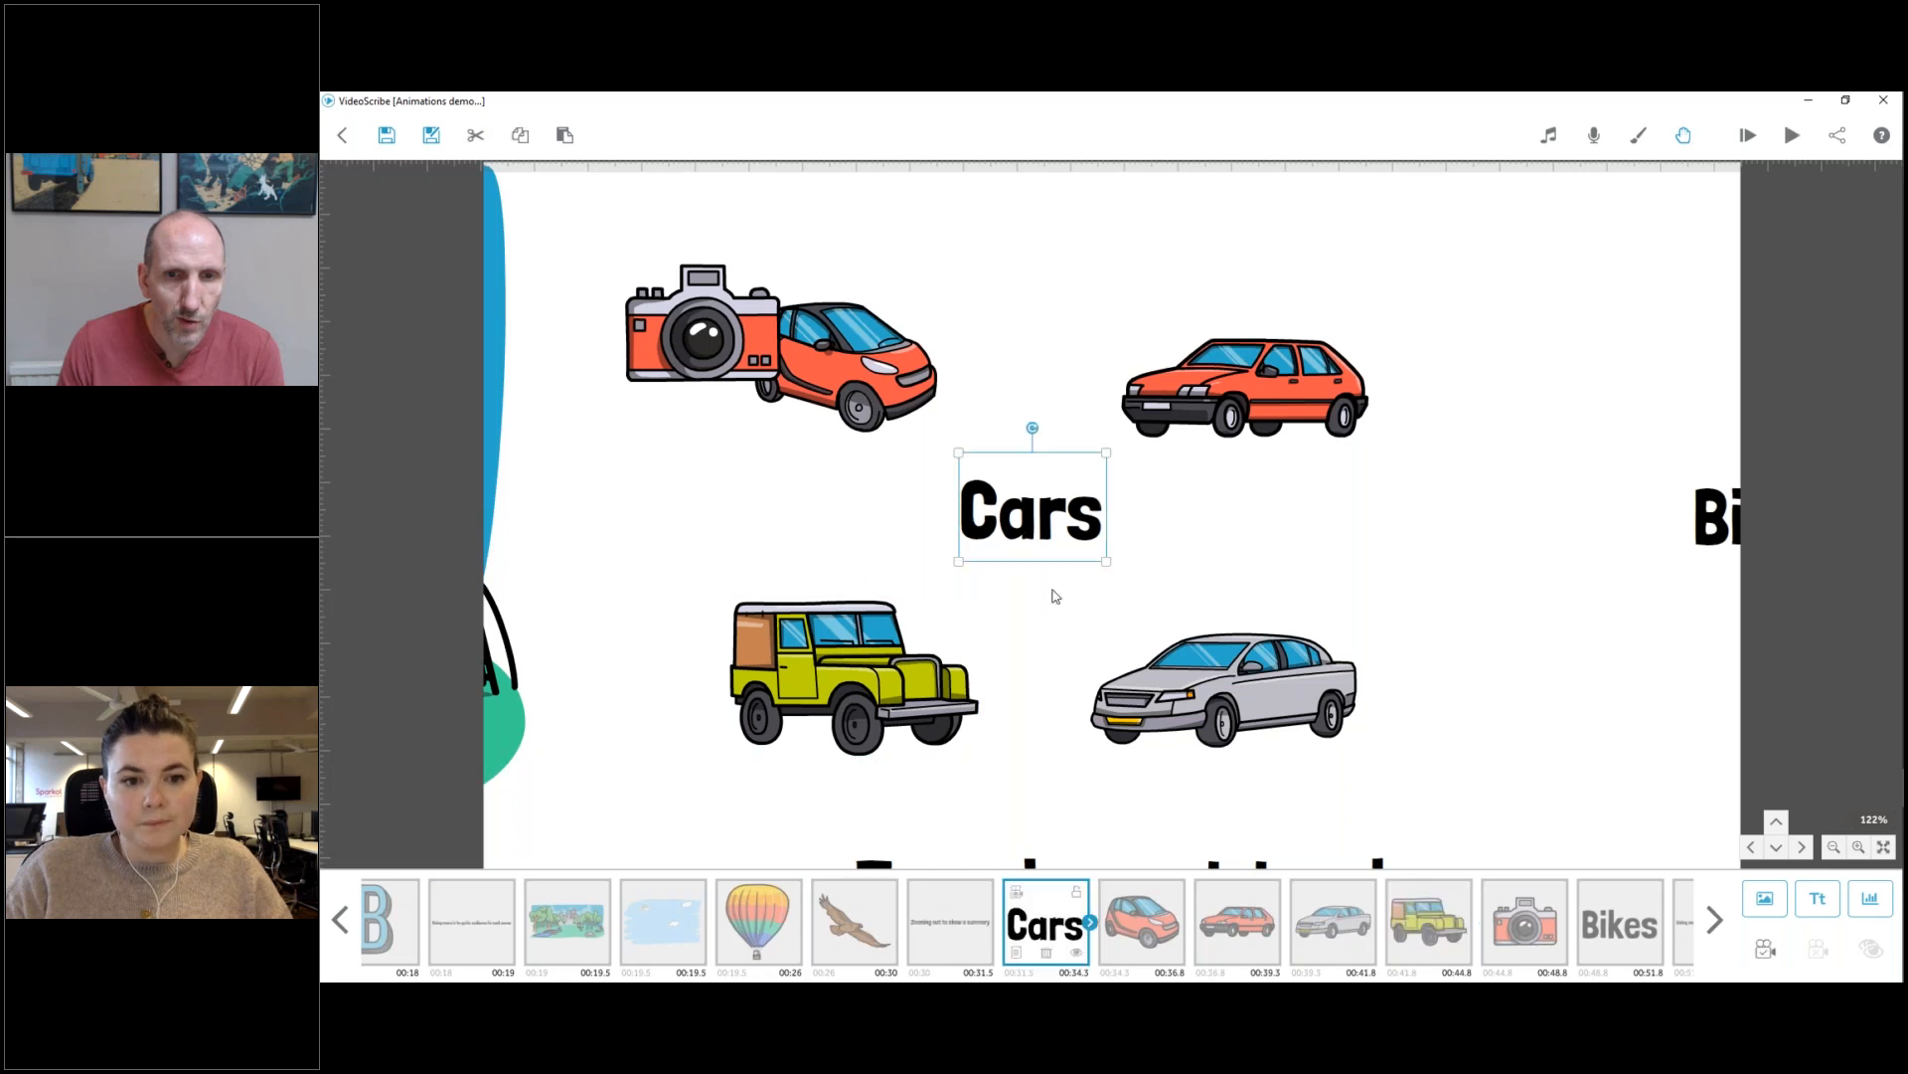
scroll(1055, 596, up, 2)
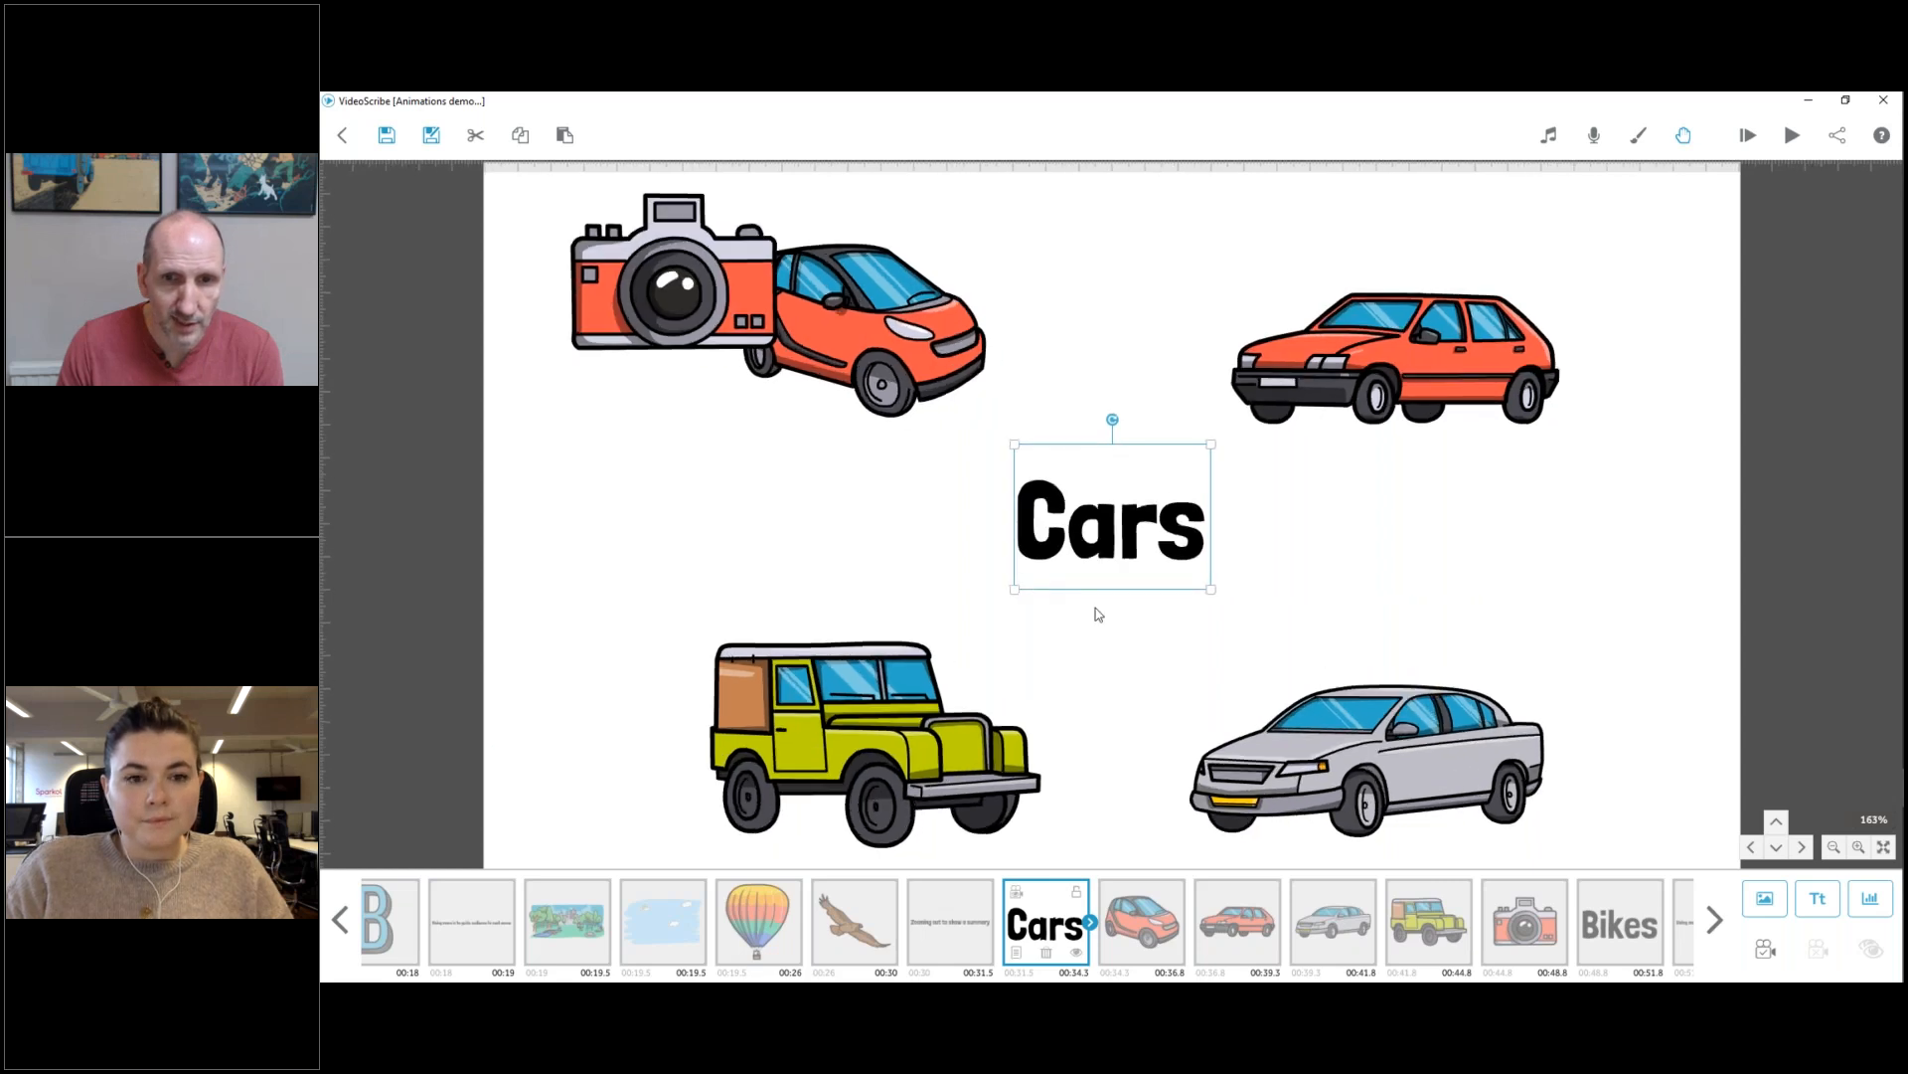
drag(693, 349, 747, 487)
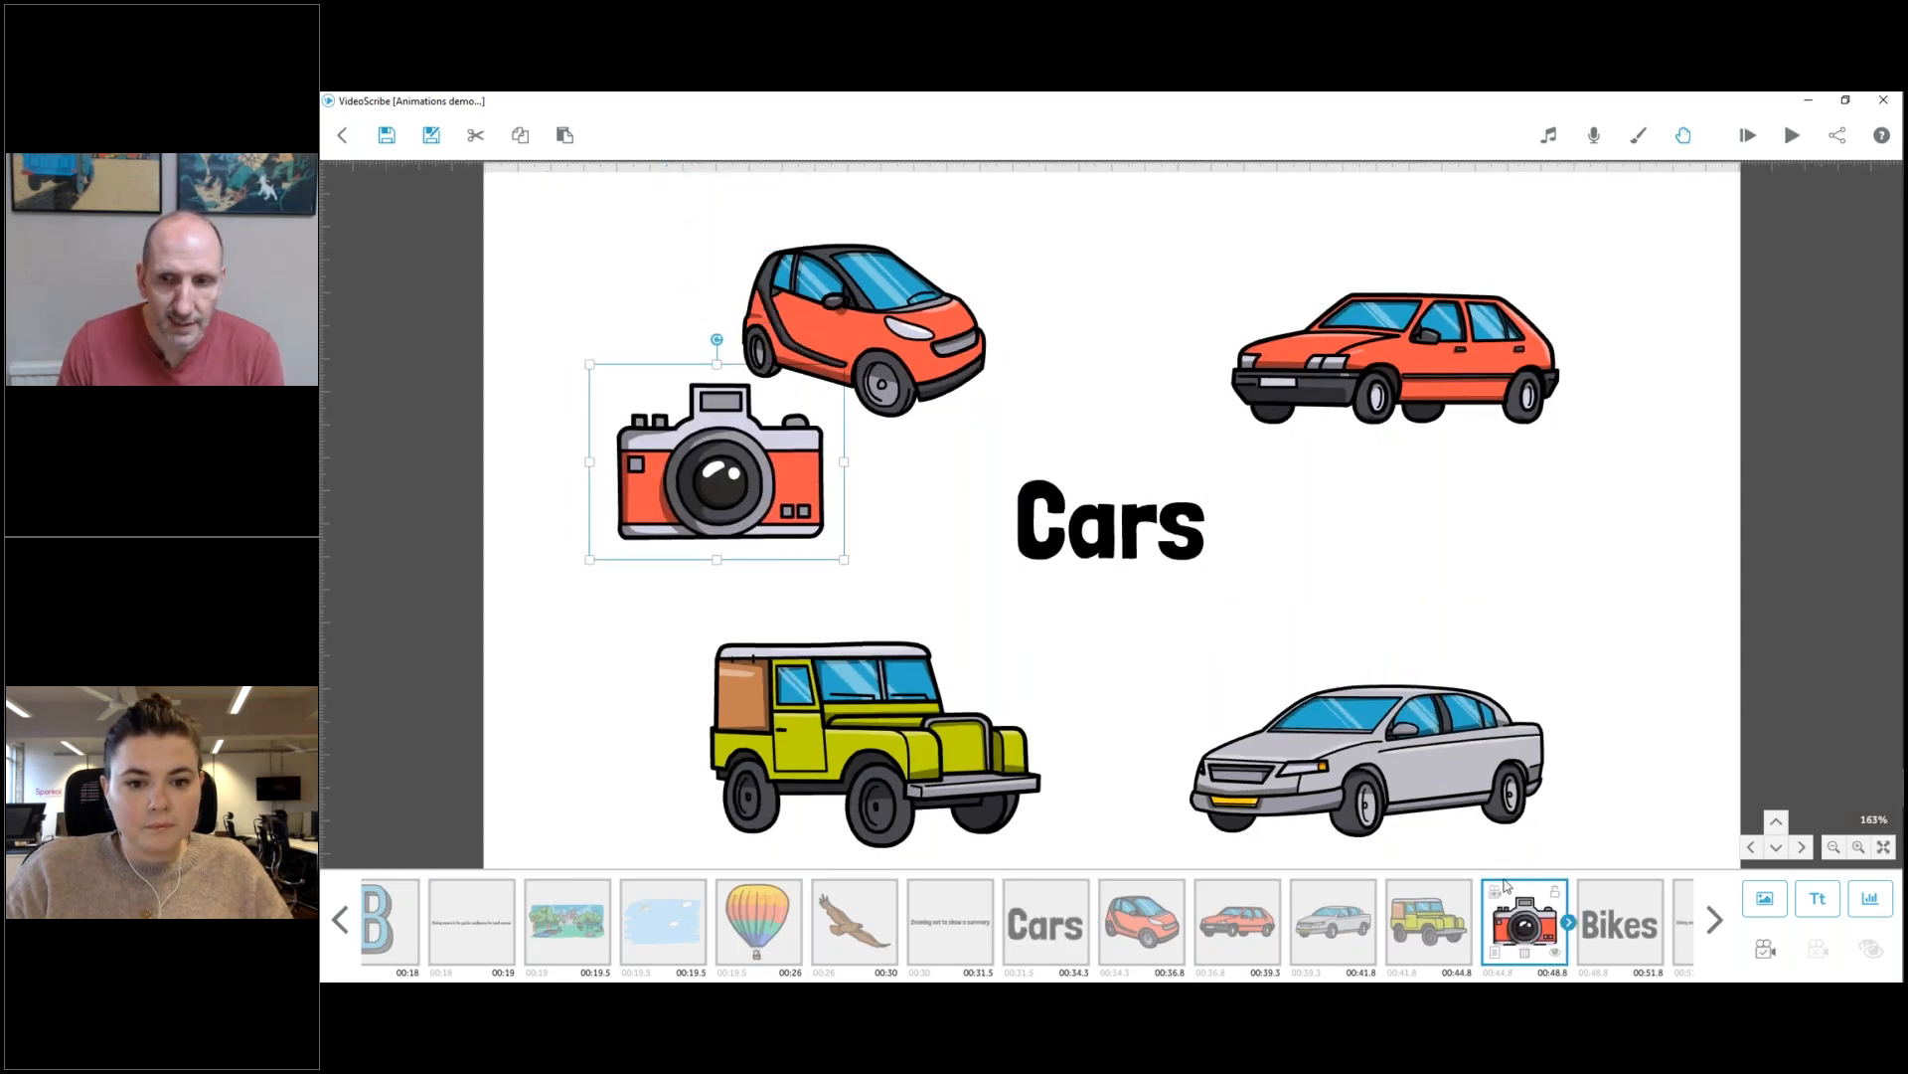
click(1766, 949)
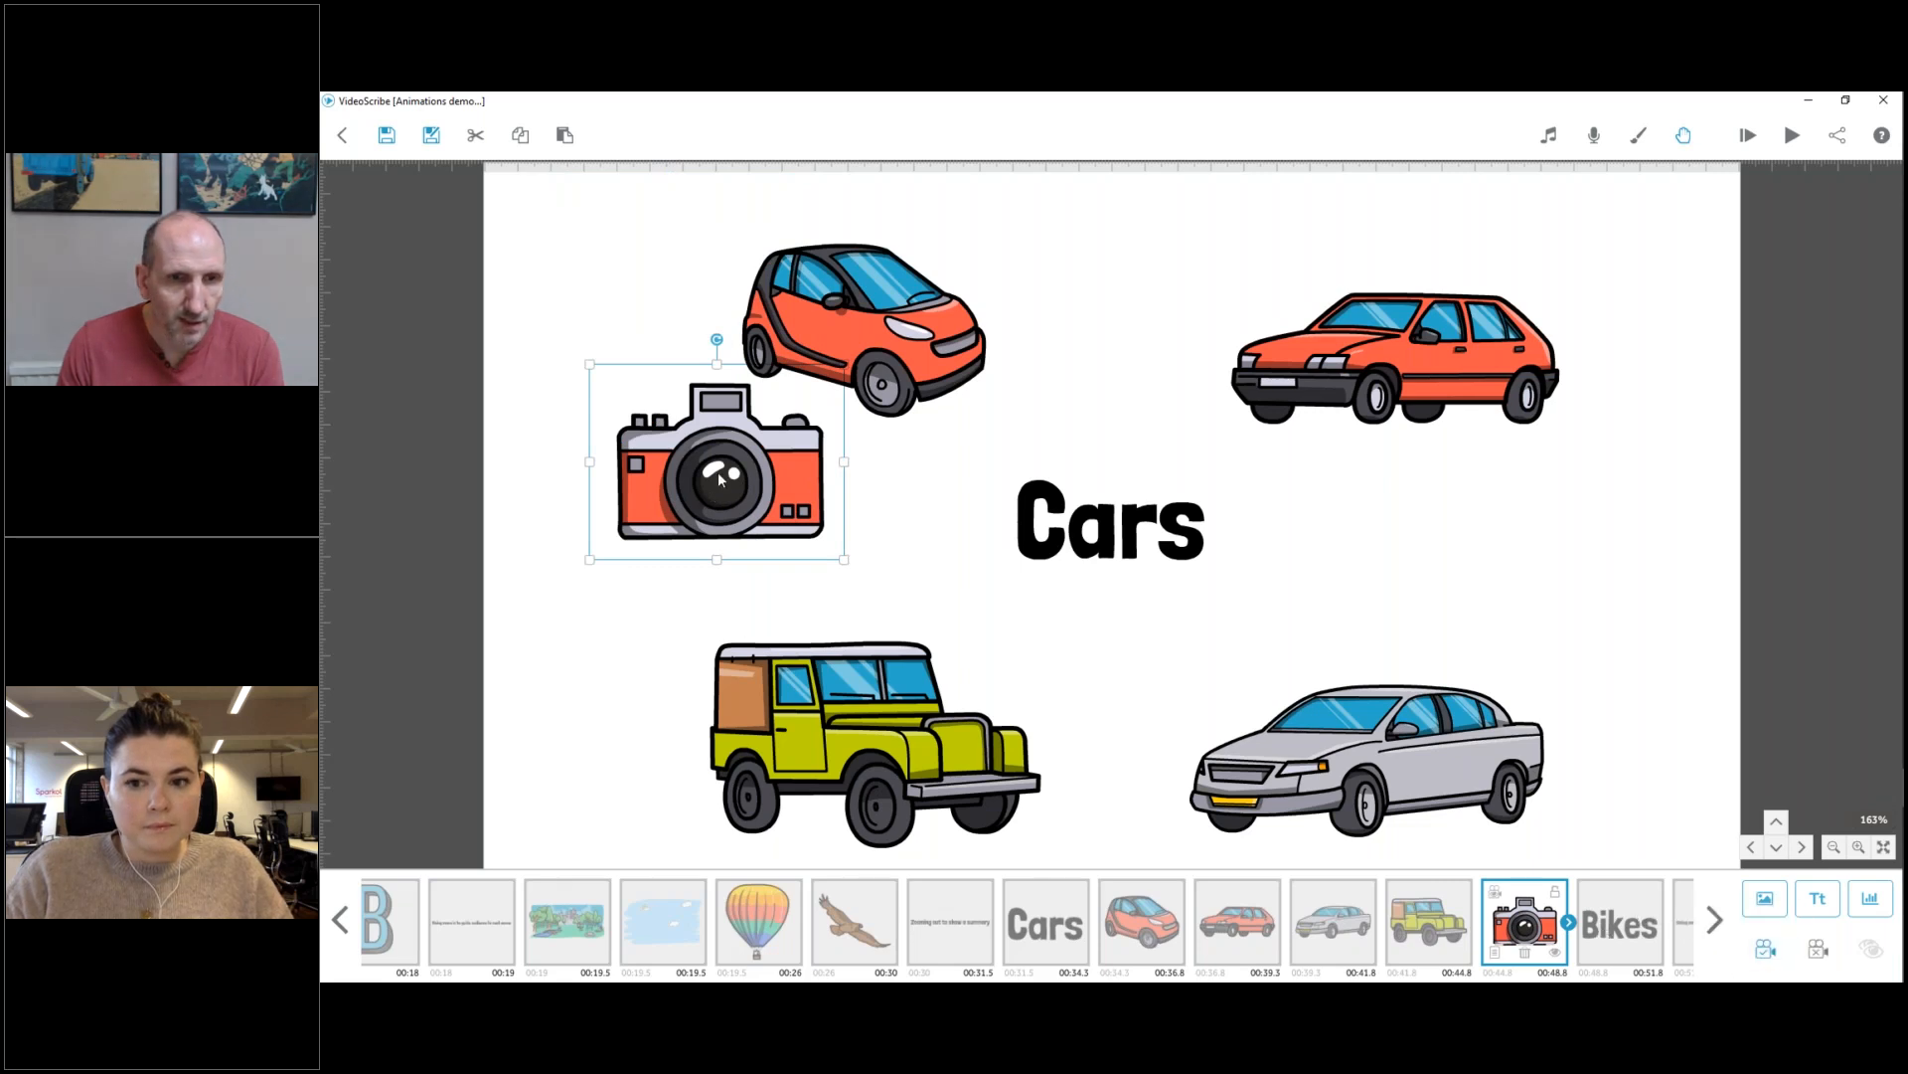
drag(844, 560, 616, 311)
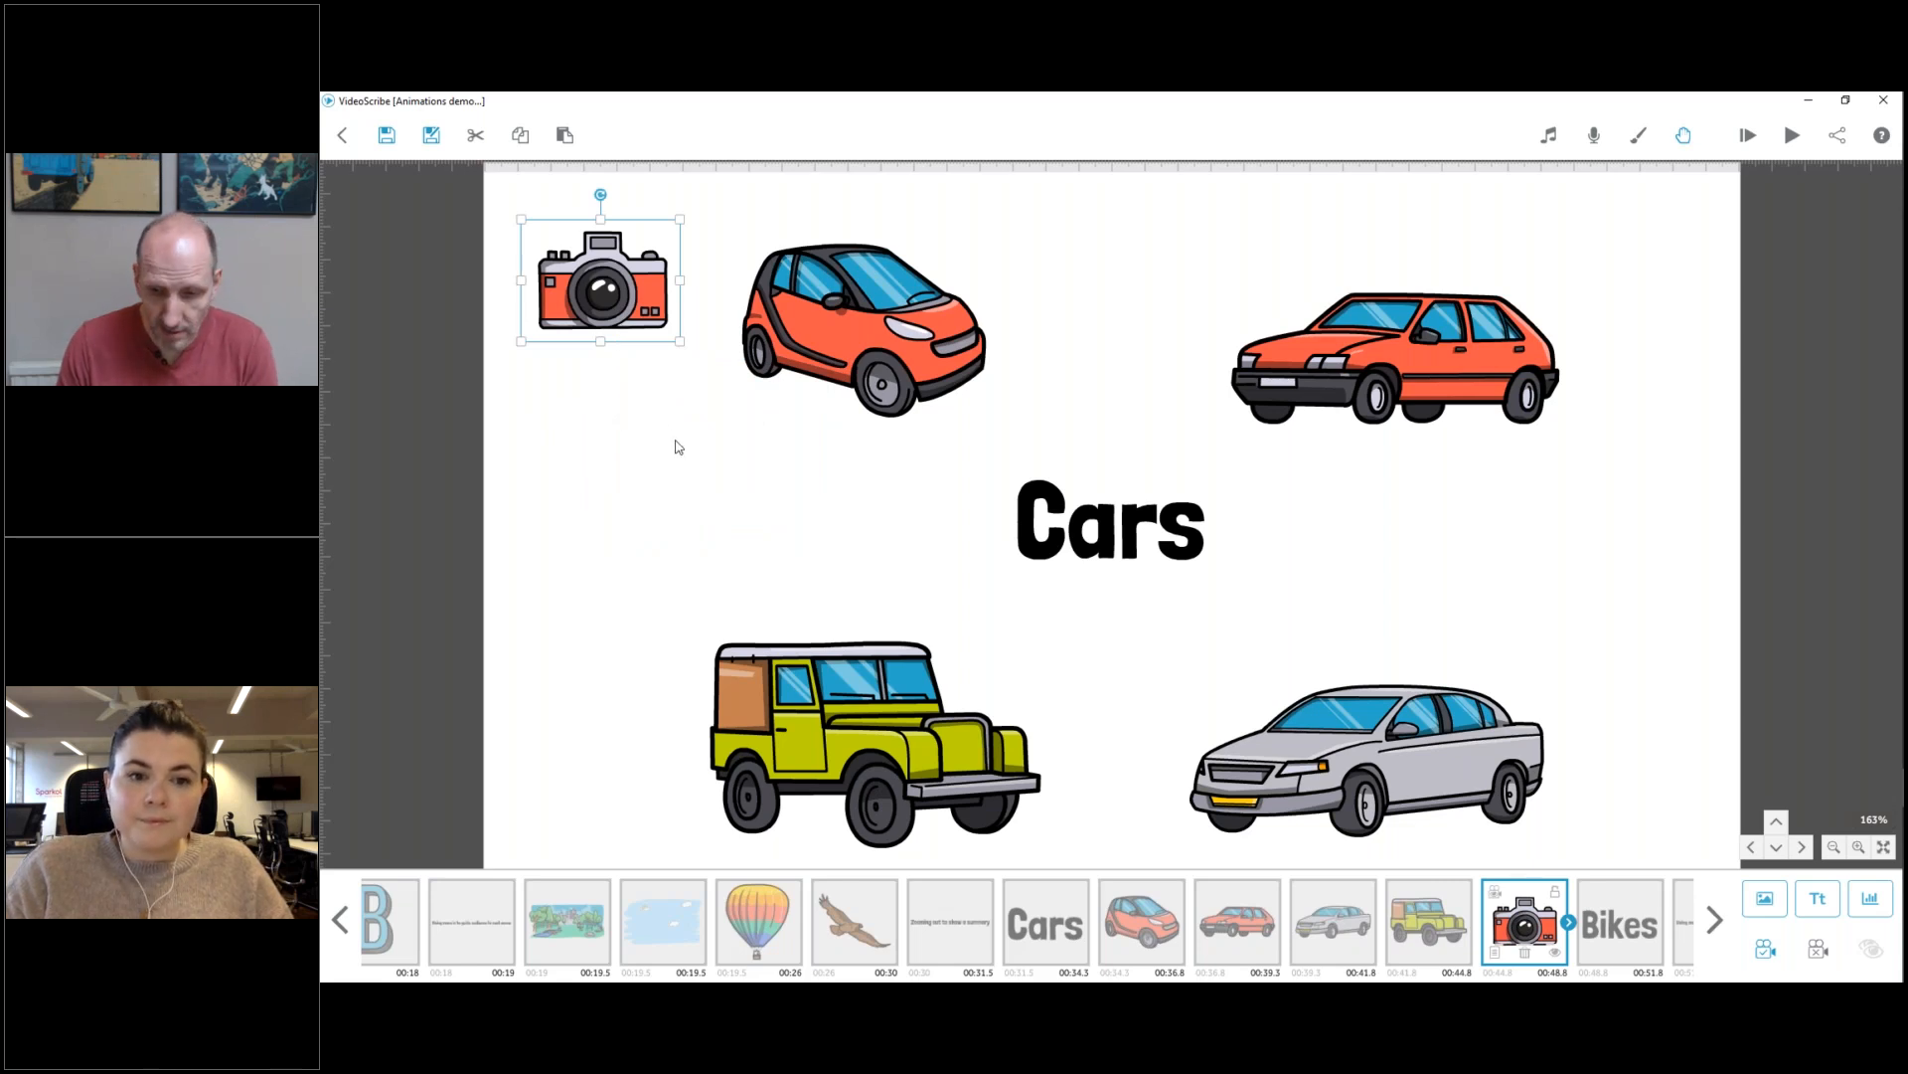
Nudge the camera image up out of the framed view and bring it back down into the corner.
key(Up)
key(Up)
key(Up)
key(Up)
key(Up)
key(Up)
key(Up)
key(Up)
key(Up)
key(Up)
key(Up)
key(Up)
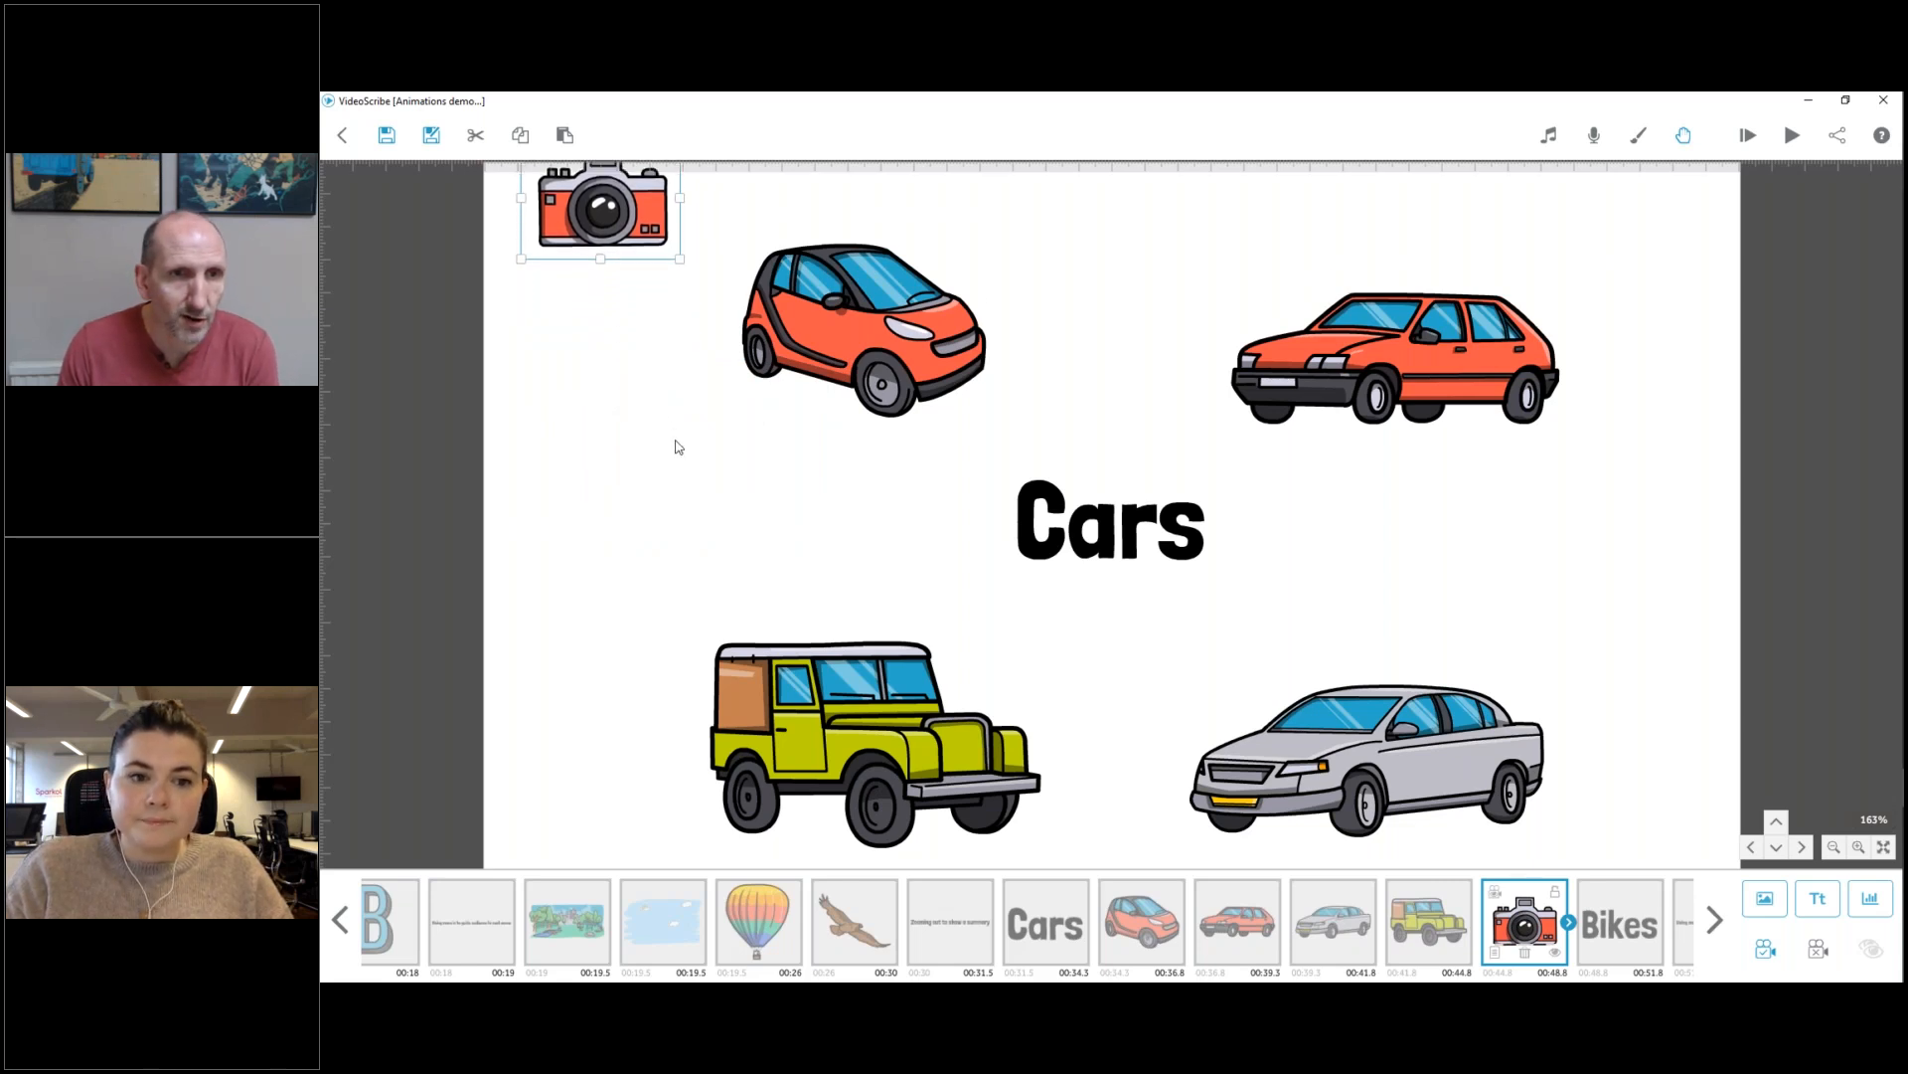
key(Up)
key(Up)
key(Up)
key(Up)
key(Up)
key(Up)
key(Up)
key(Up)
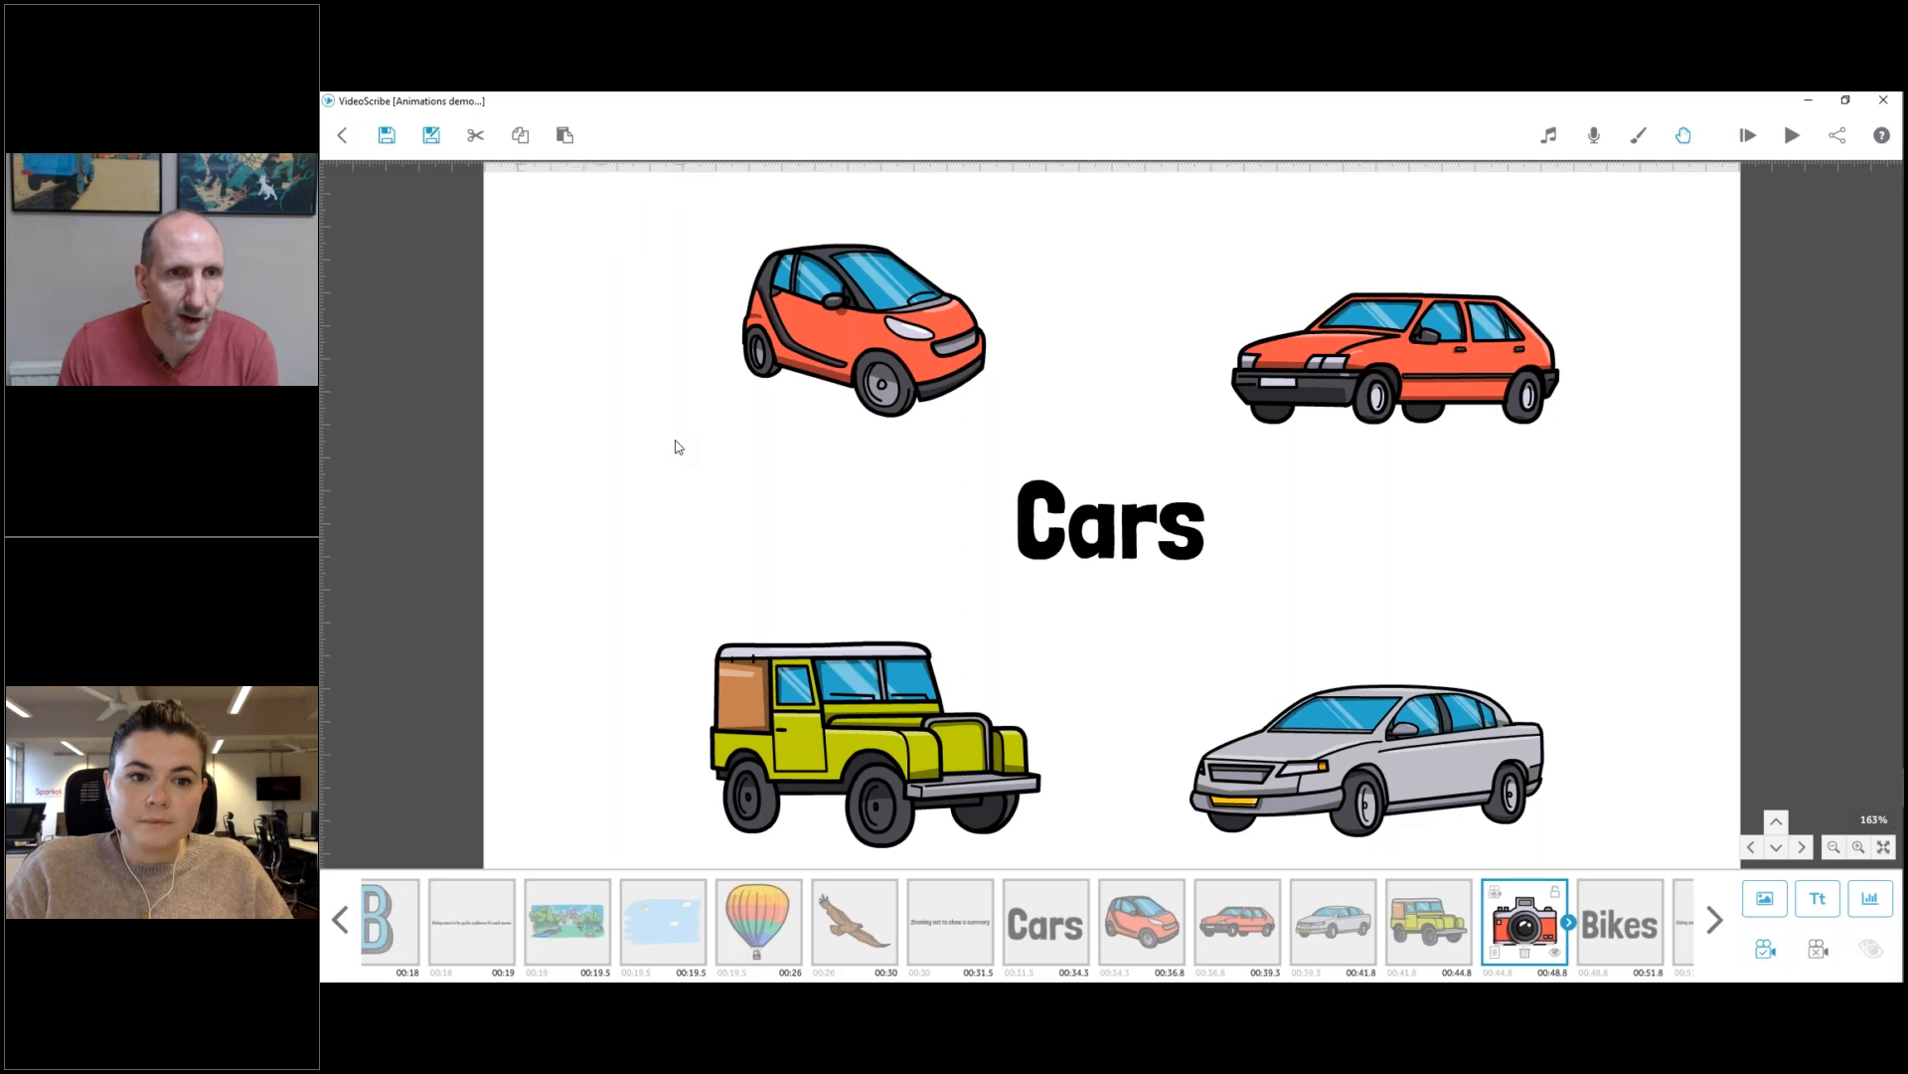
key(Down)
key(Down)
key(Down)
key(Down)
key(Down)
key(Down)
key(Down)
key(Down)
key(Down)
key(Down)
key(Down)
key(Down)
key(Down)
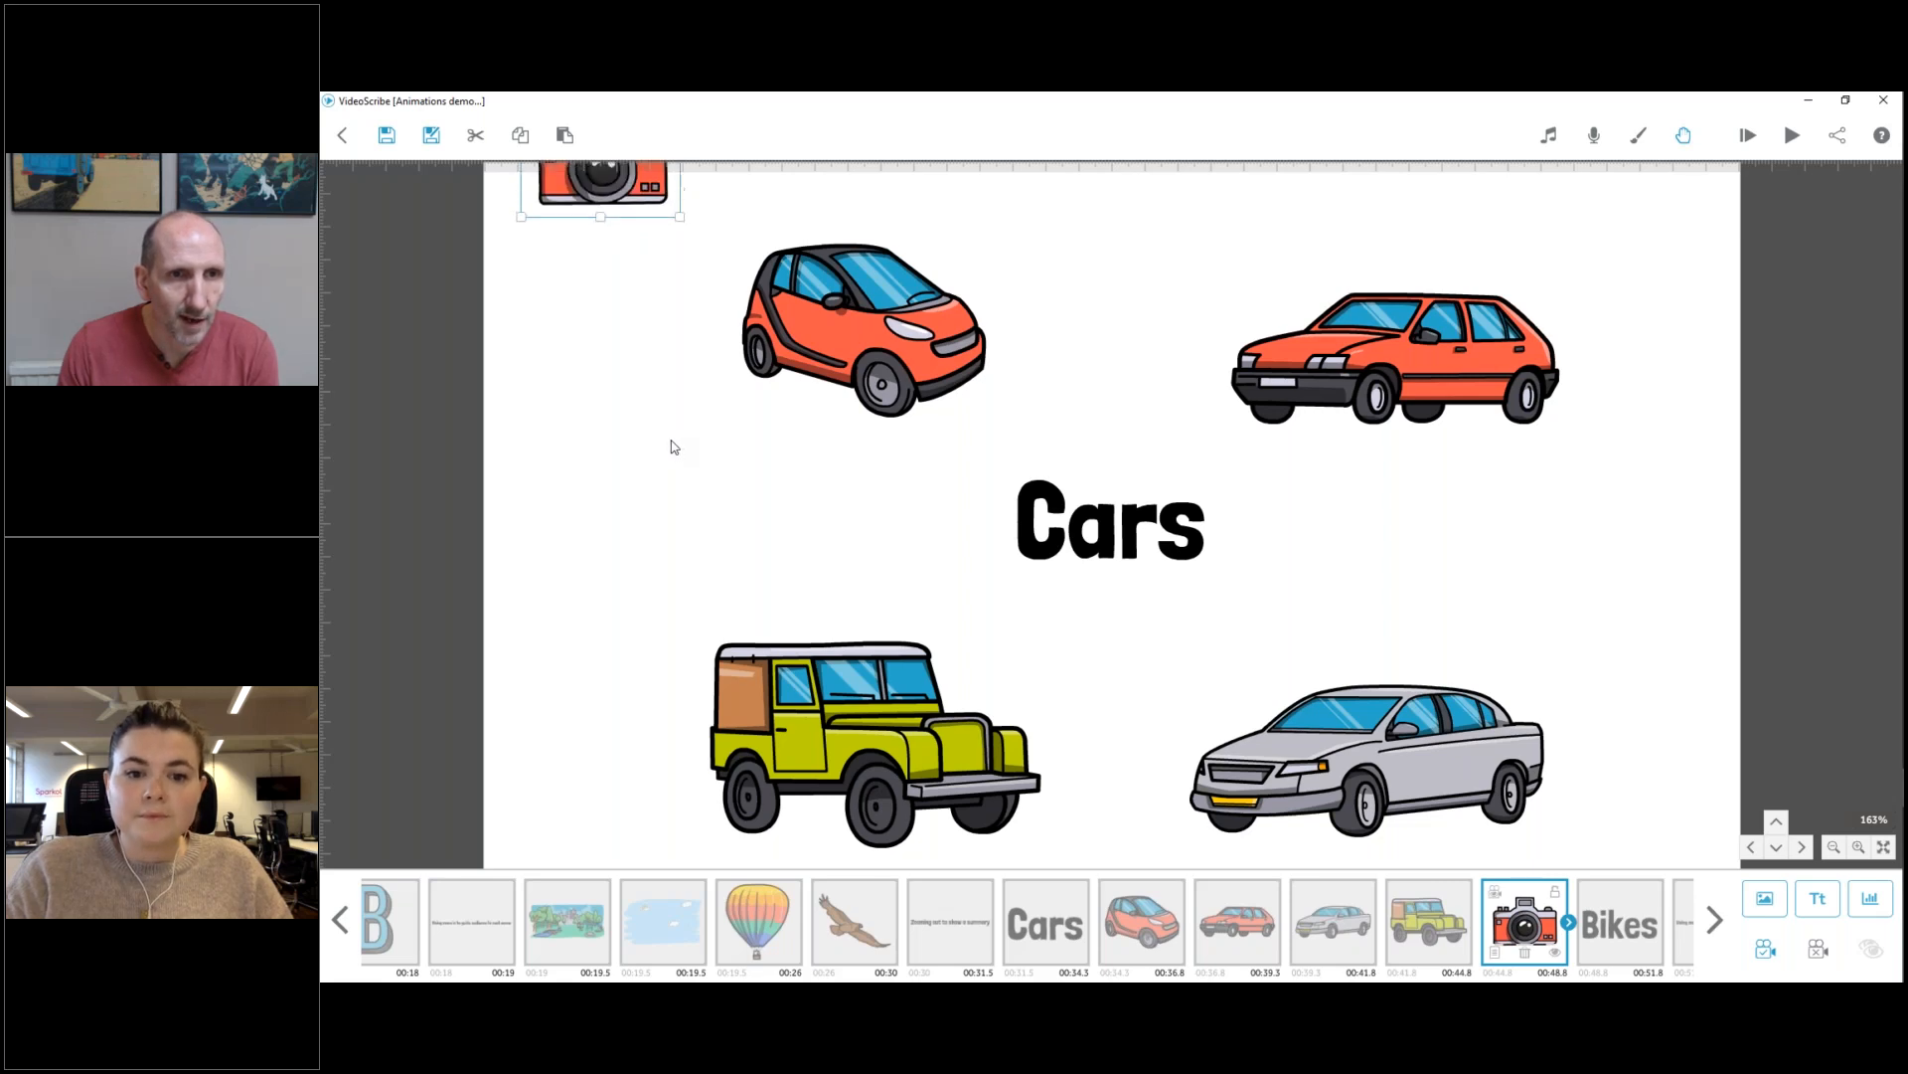
key(Down)
key(Down)
key(Down)
key(Down)
key(Down)
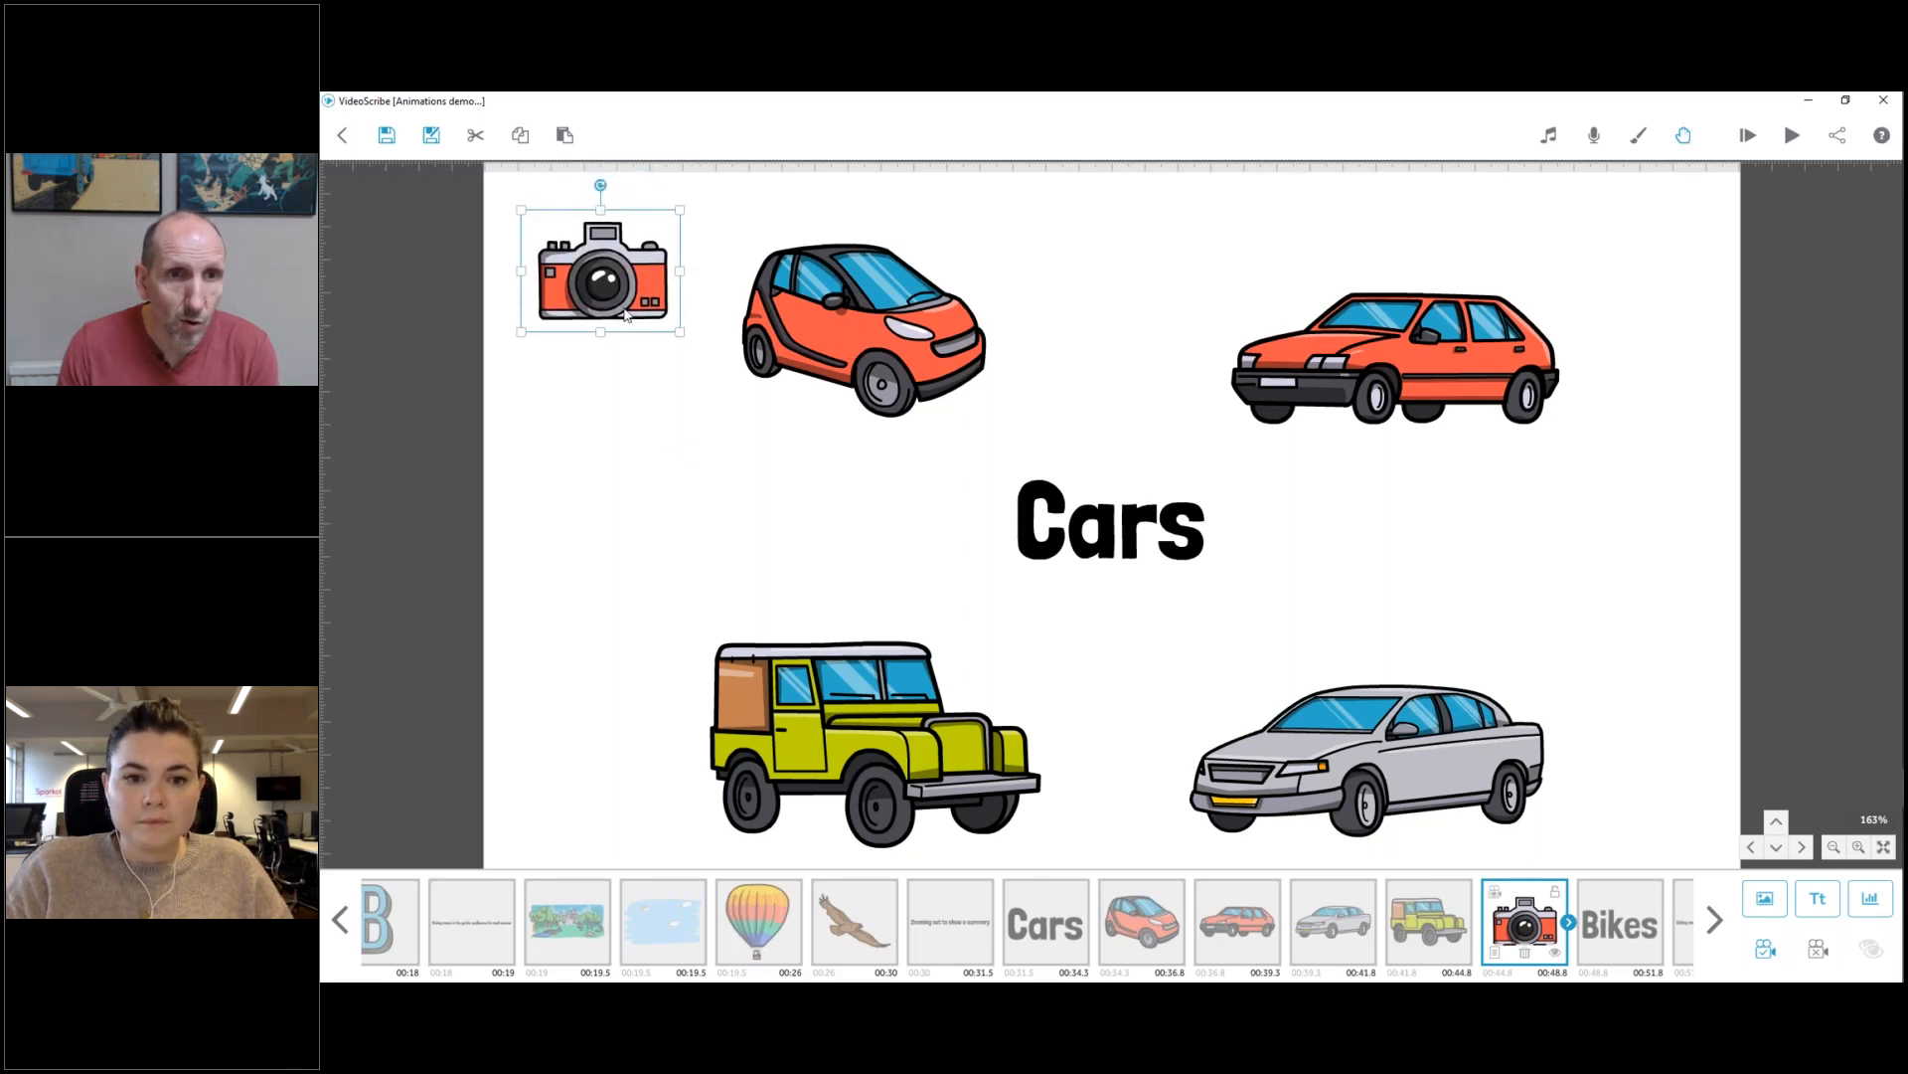
Make the camera image fully transparent by setting its opacity to 0 % solid.
double_click(627, 314)
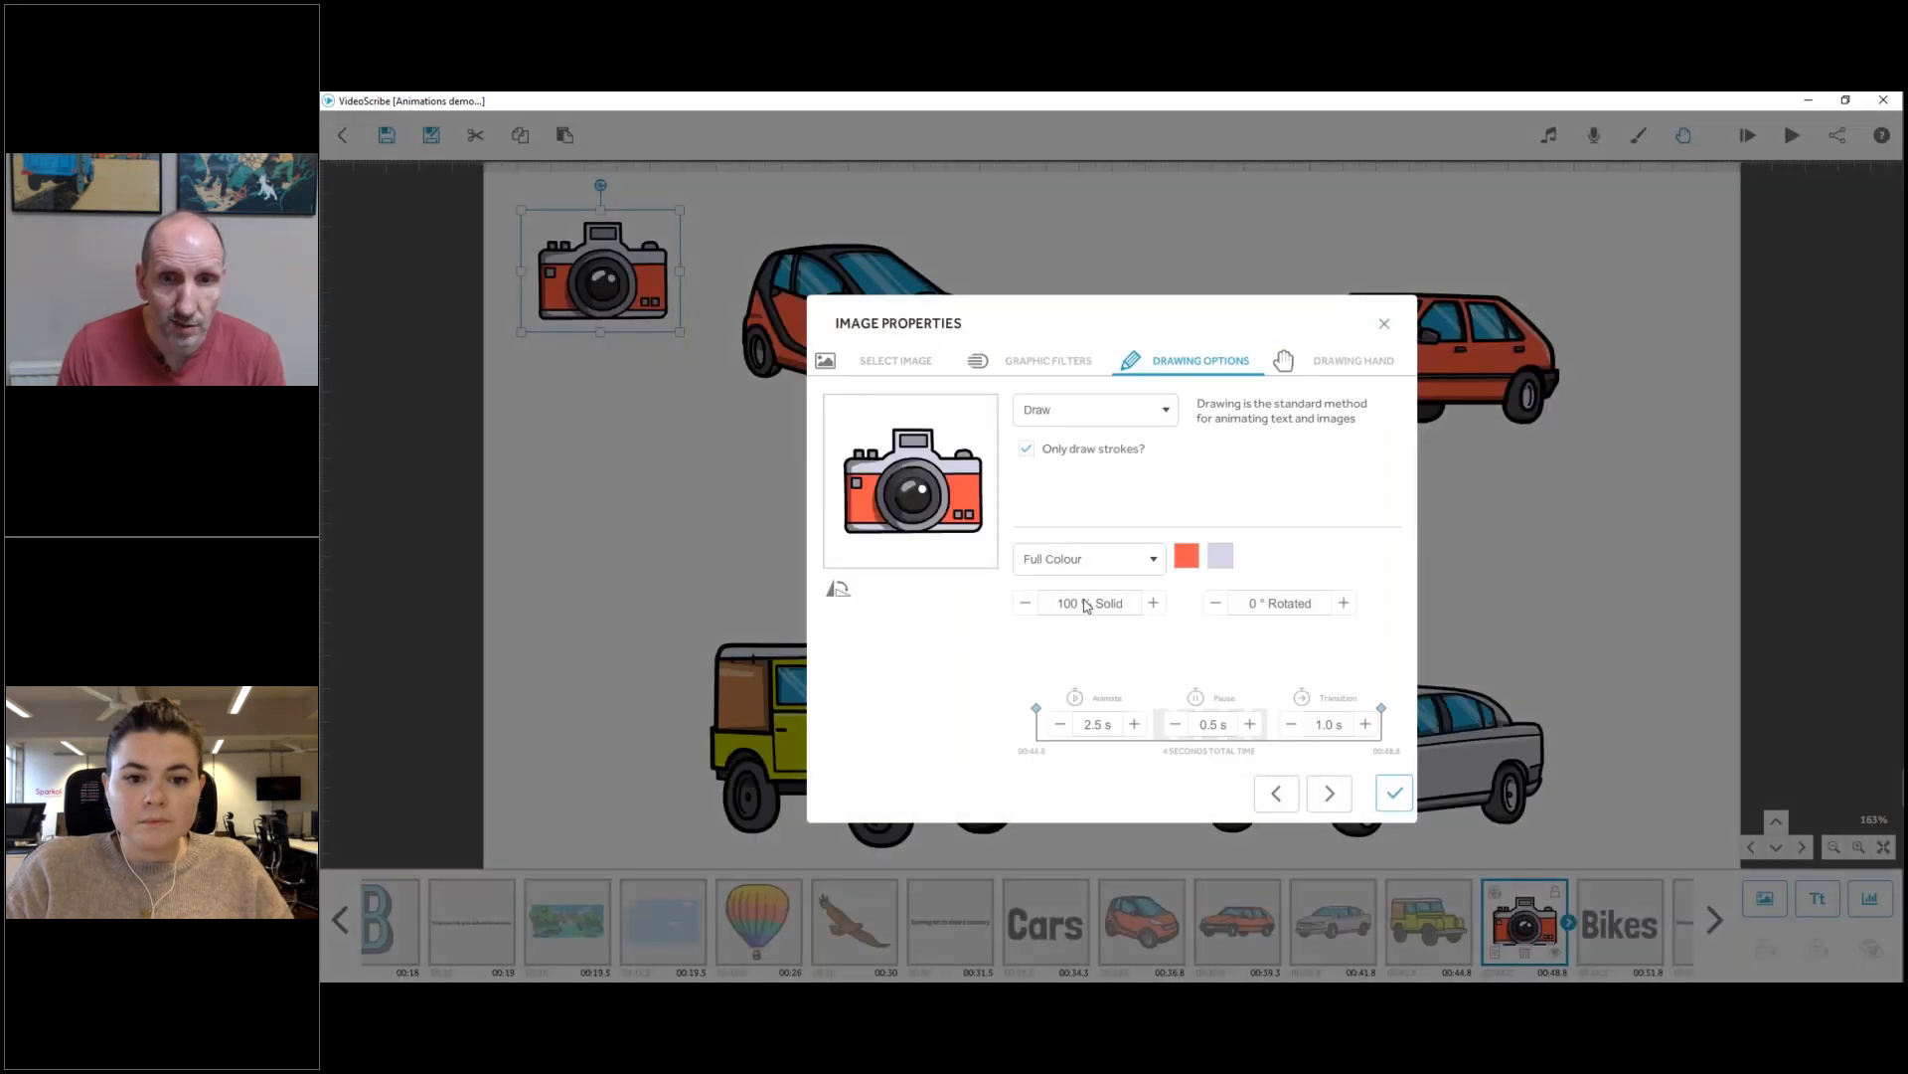
click(1087, 603)
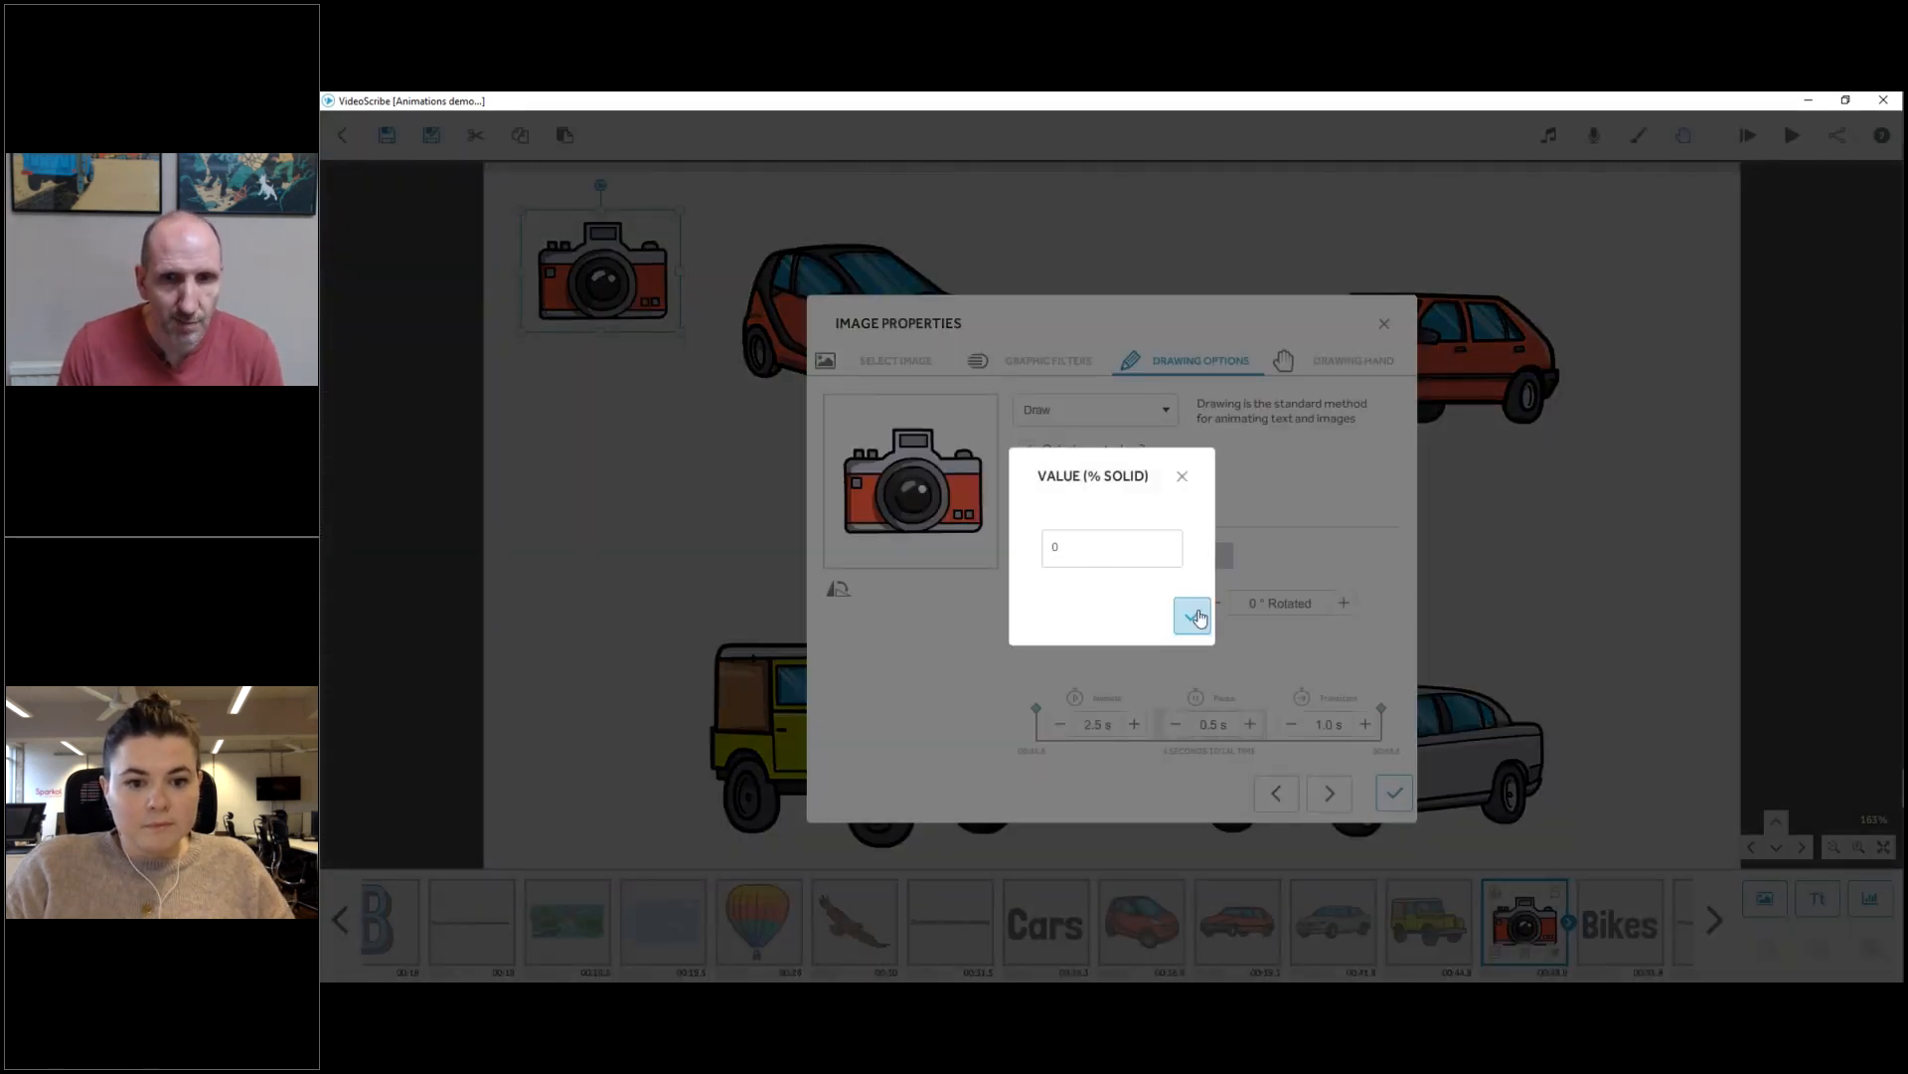
click(1192, 615)
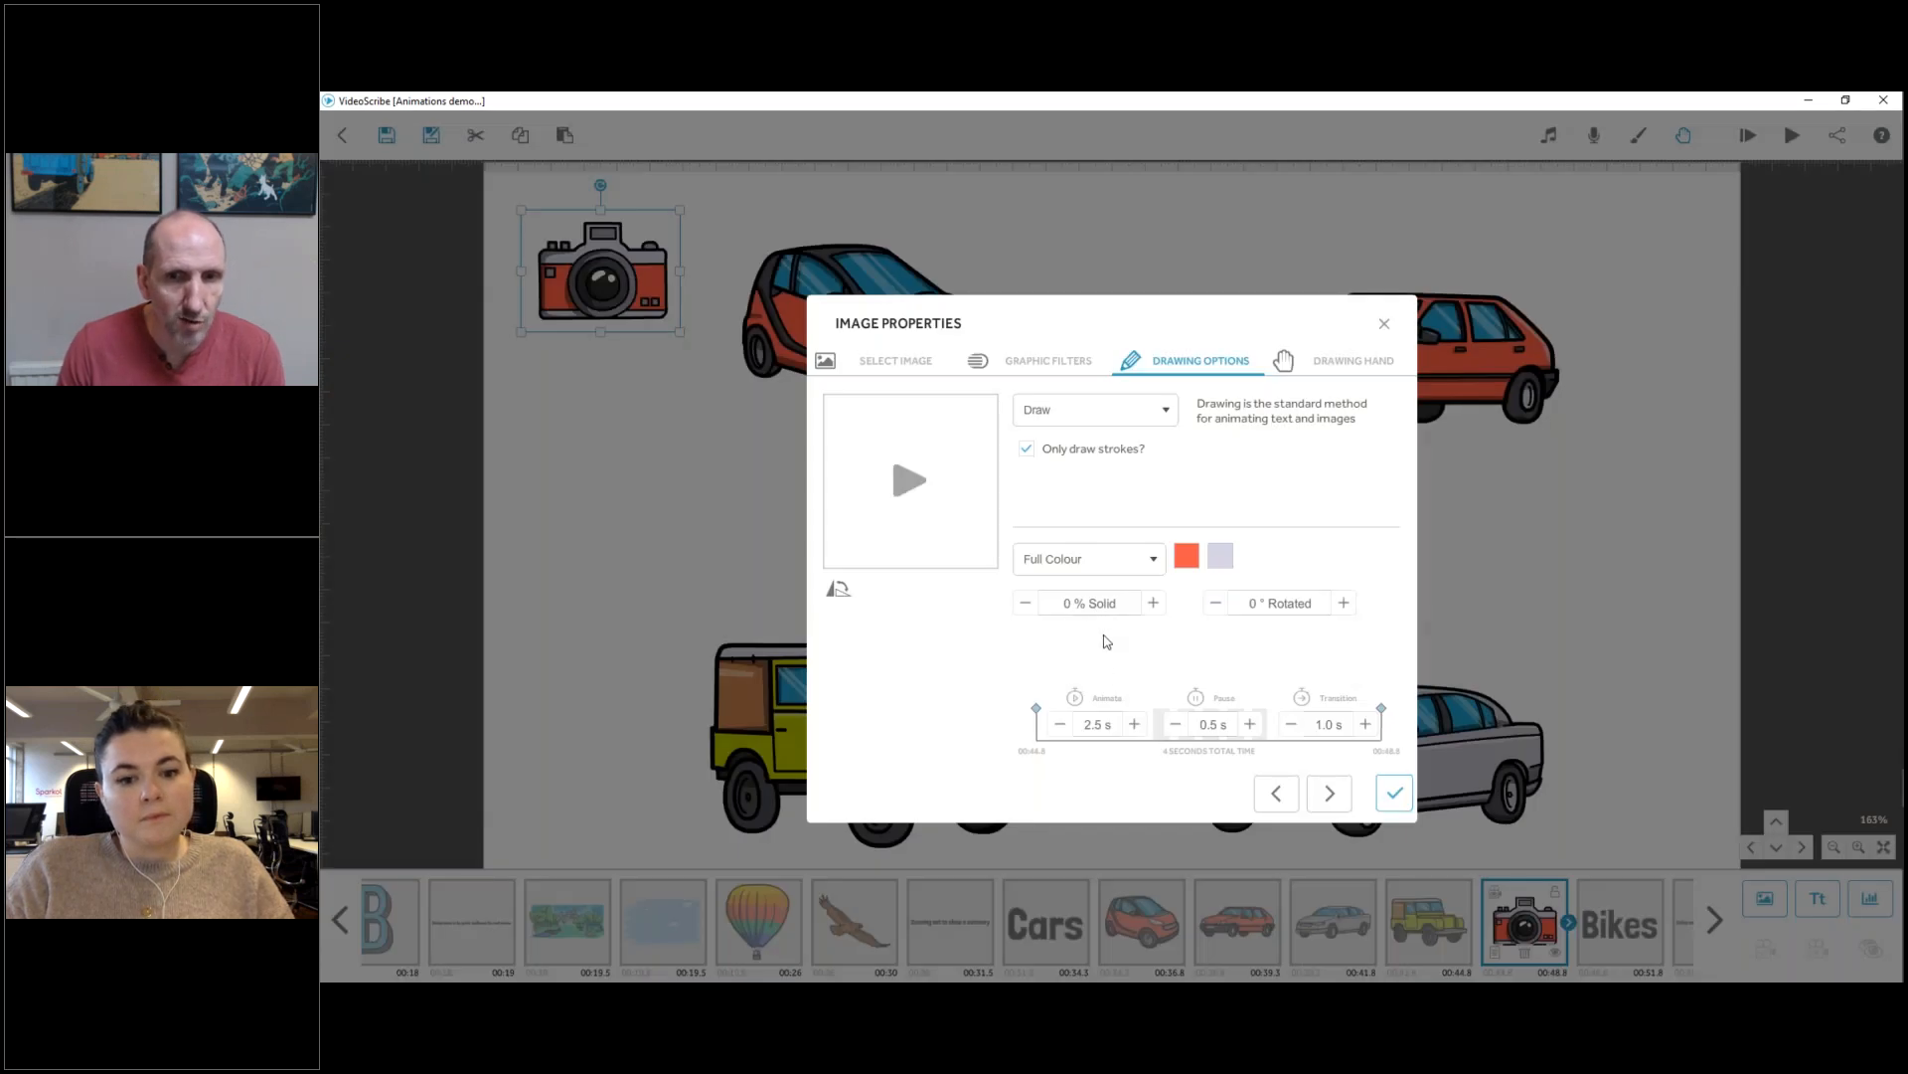
click(1394, 793)
mouse_move(623, 294)
mouse_down()
mouse_move(1071, 391)
mouse_move(753, 387)
mouse_move(617, 291)
mouse_up()
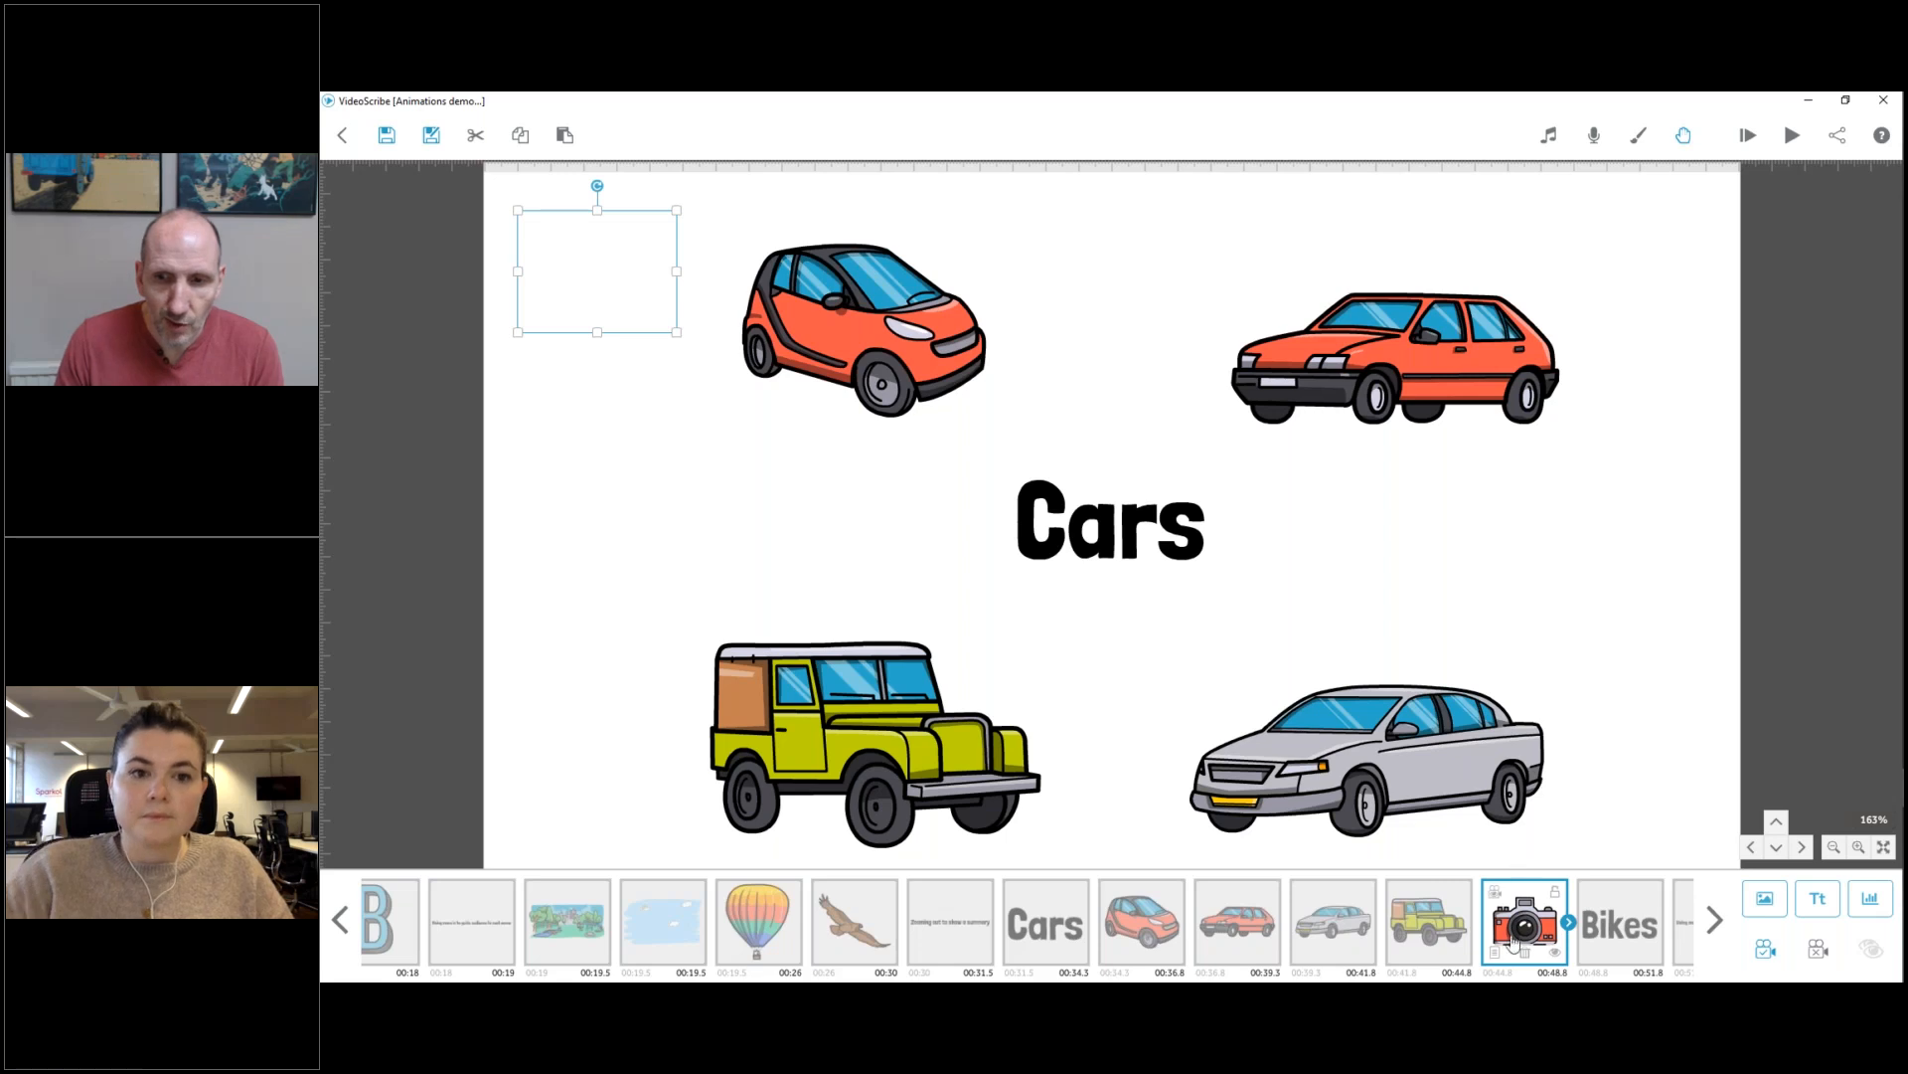
Set the camera image's Animate time to 0.0 s.
click(1570, 926)
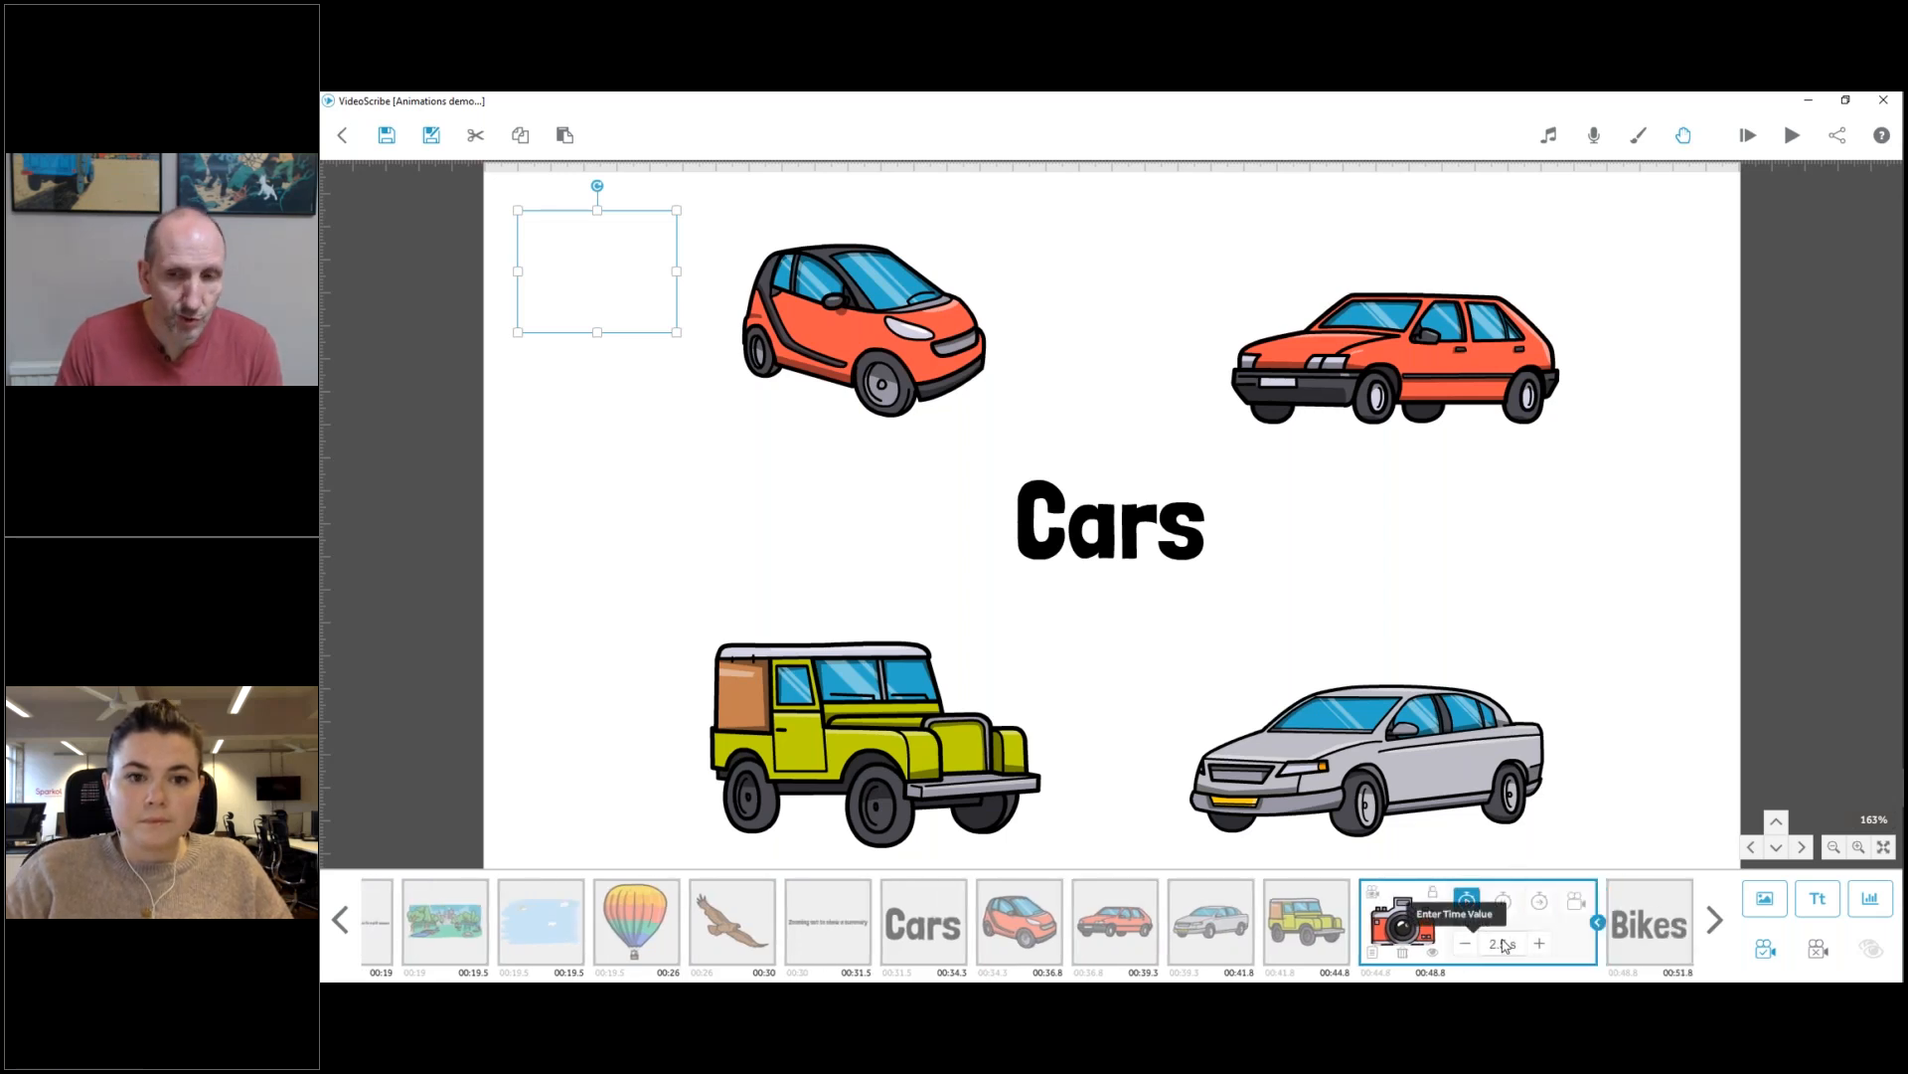
click(1468, 943)
click(1467, 944)
click(1468, 944)
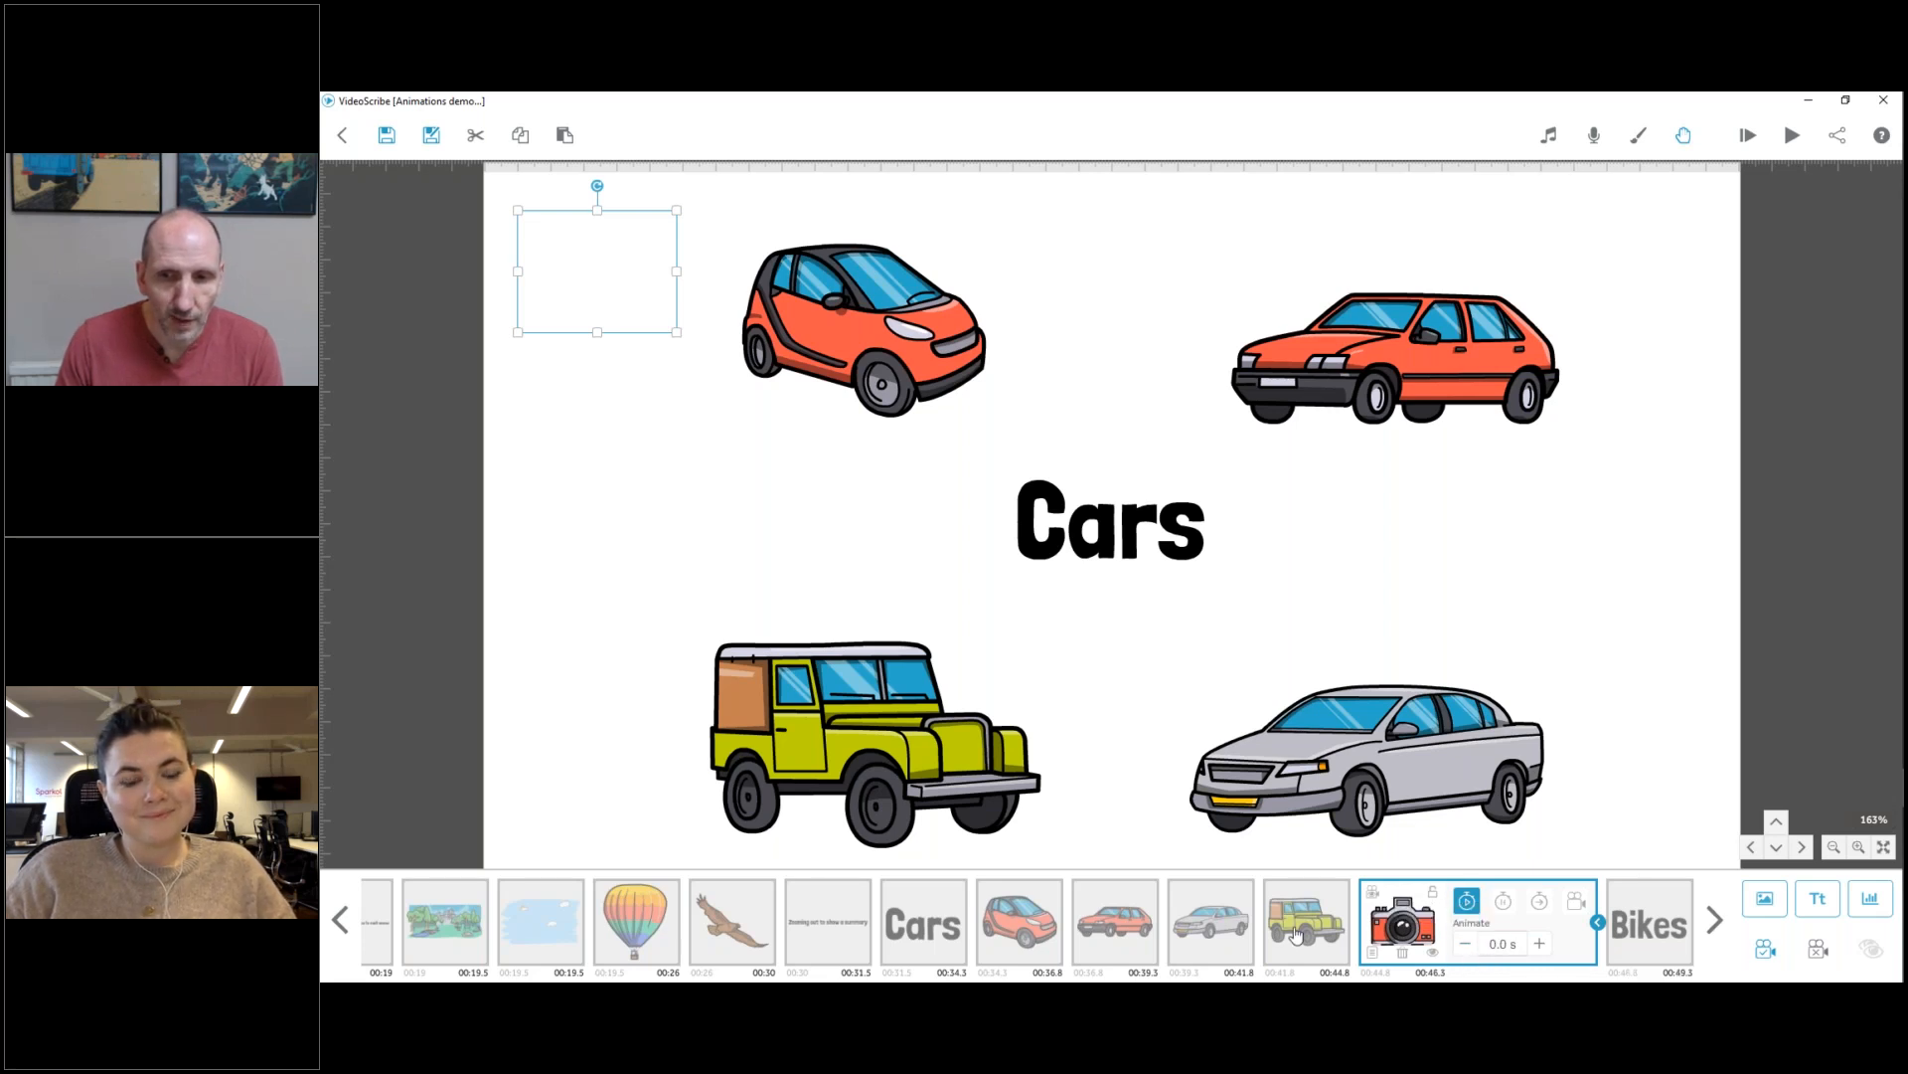
Check the Transition time of the green off-road vehicle.
click(1297, 935)
click(1443, 900)
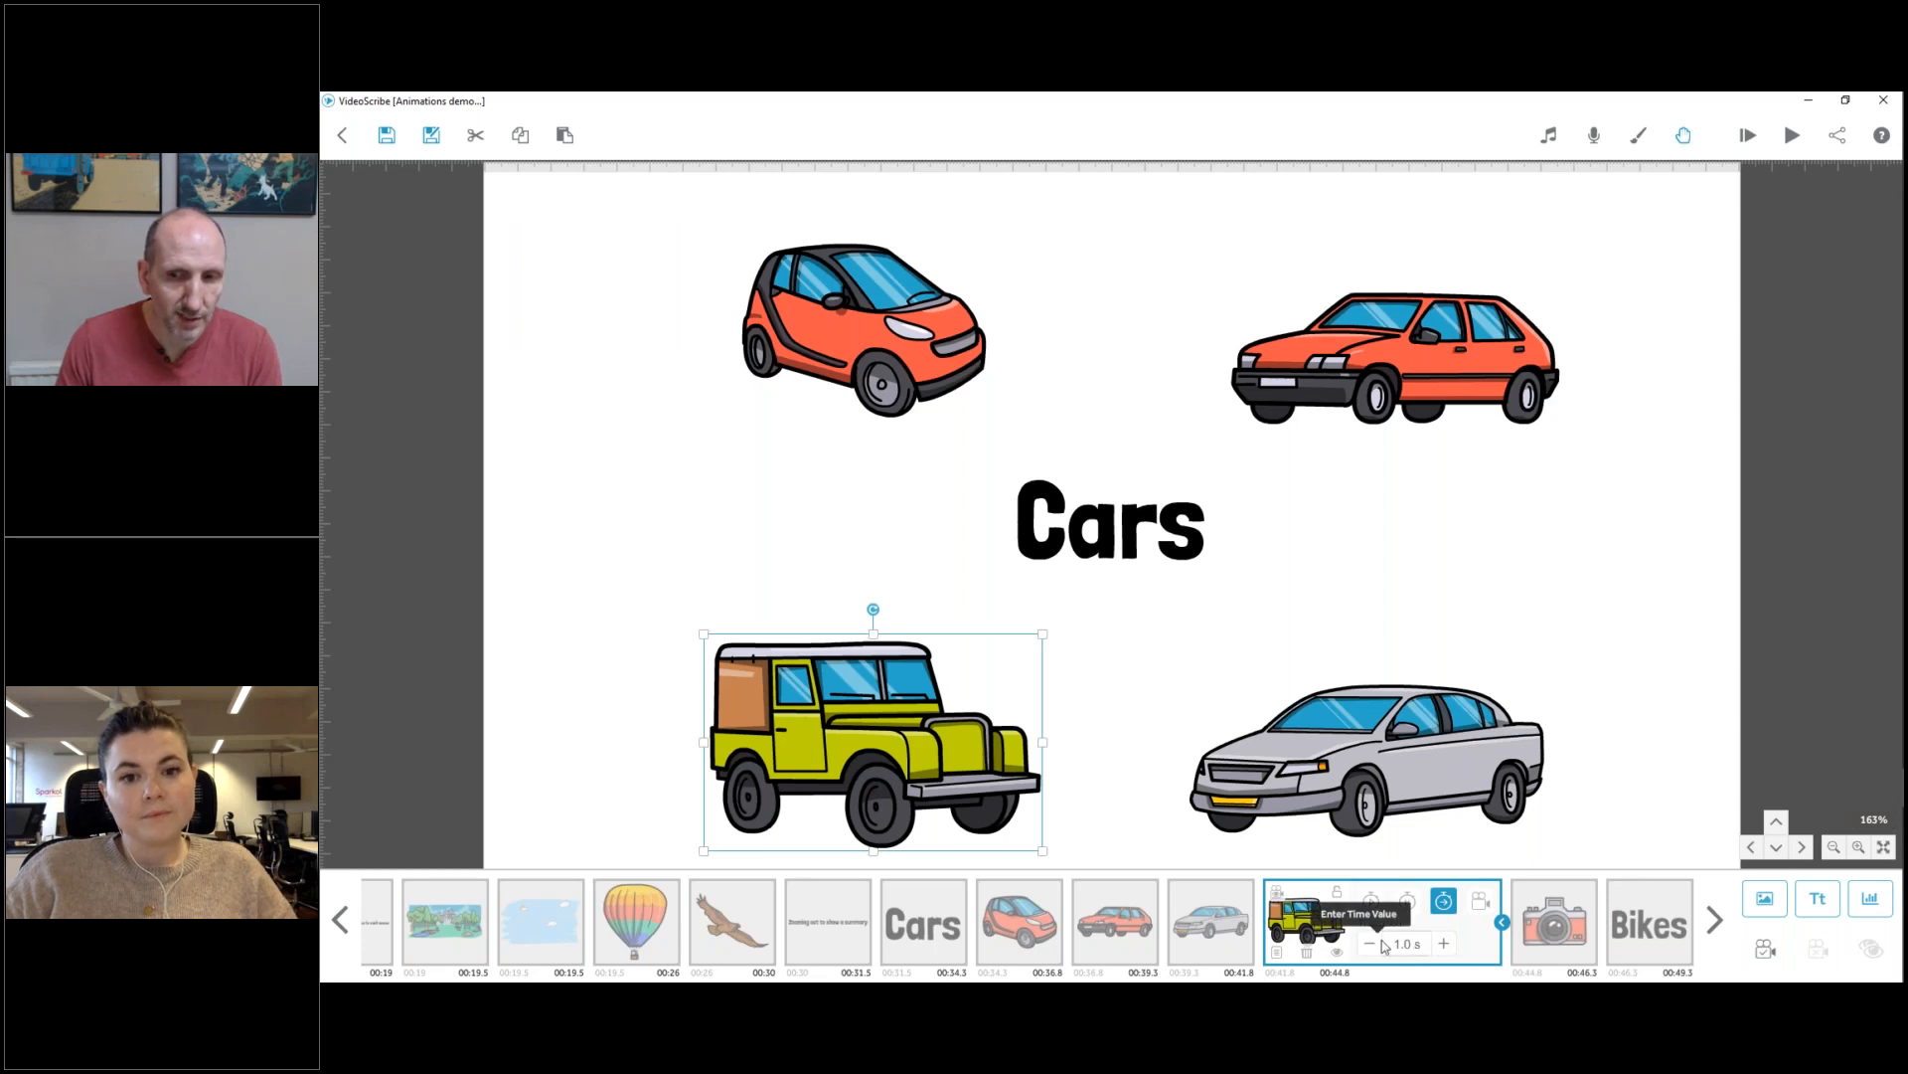
click(1416, 945)
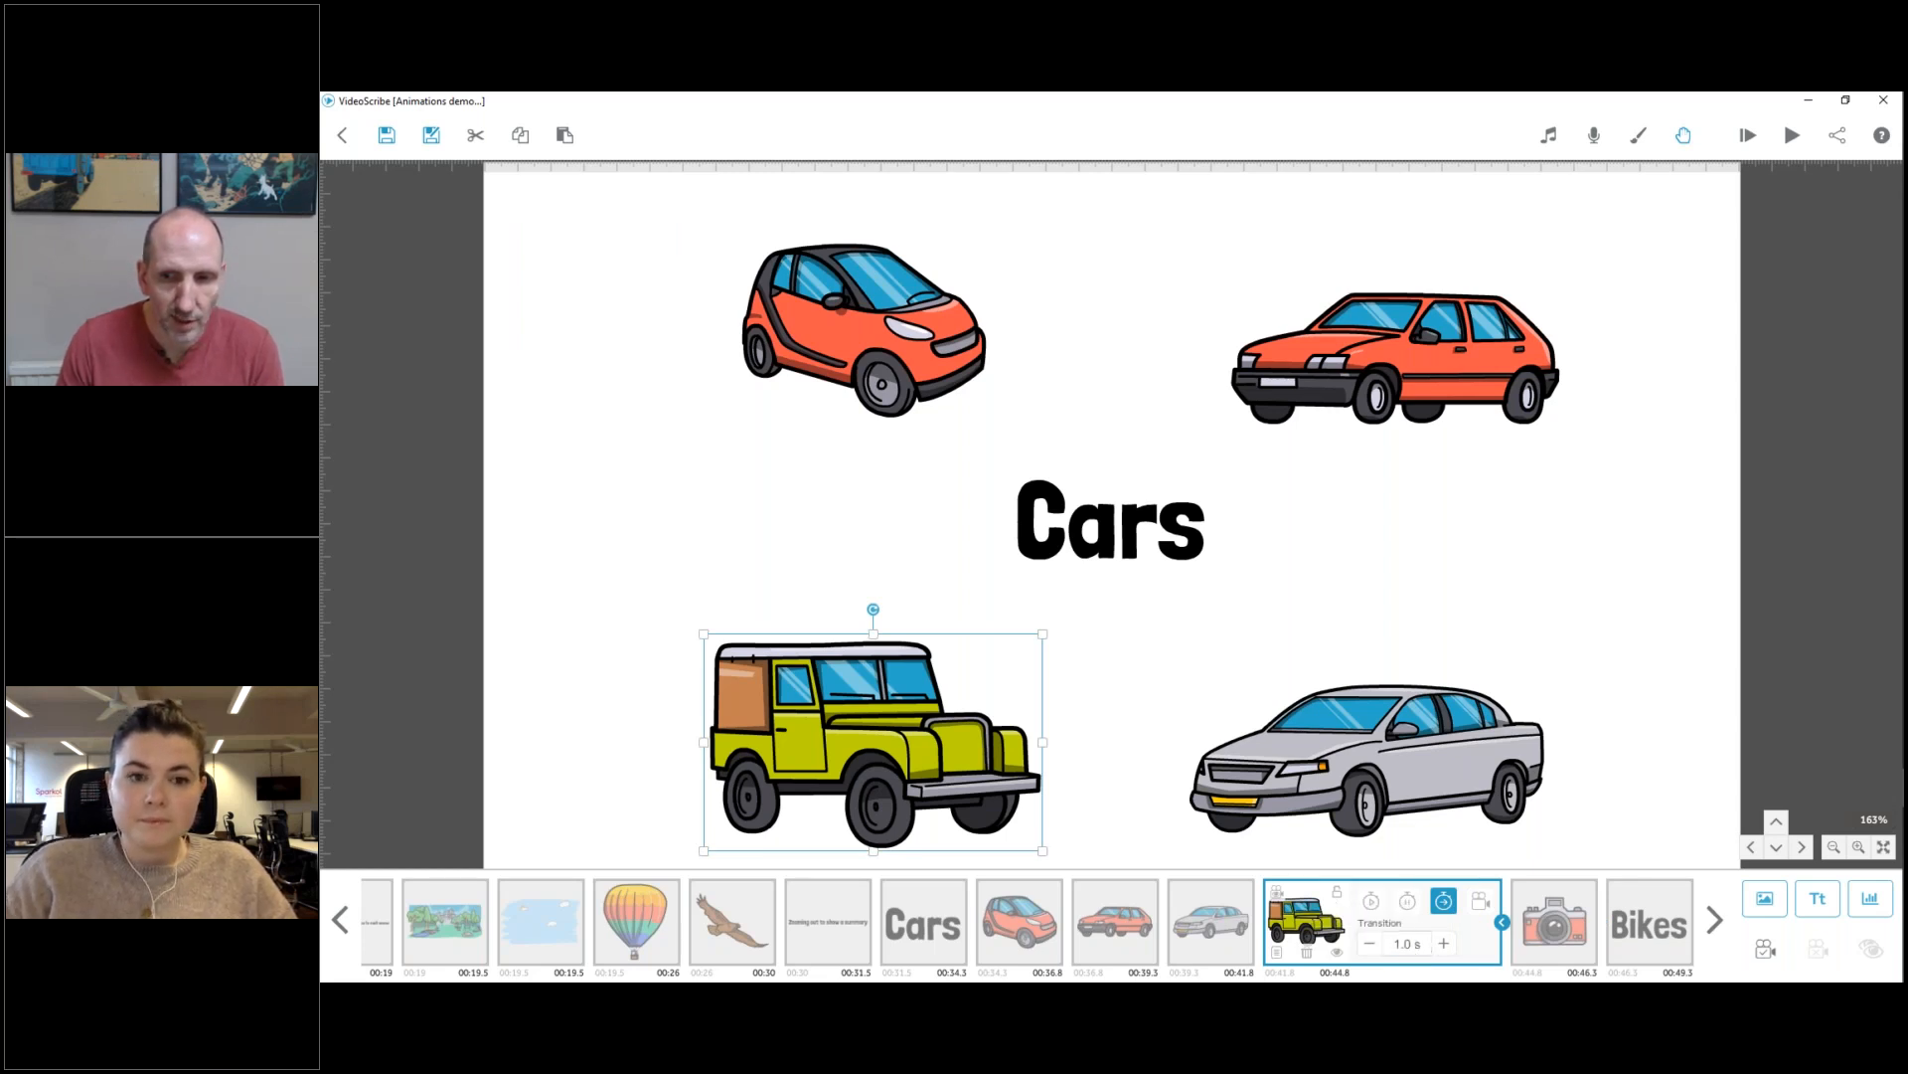
Set the camera image's Pause time to 1.5 s.
click(1521, 925)
click(1503, 903)
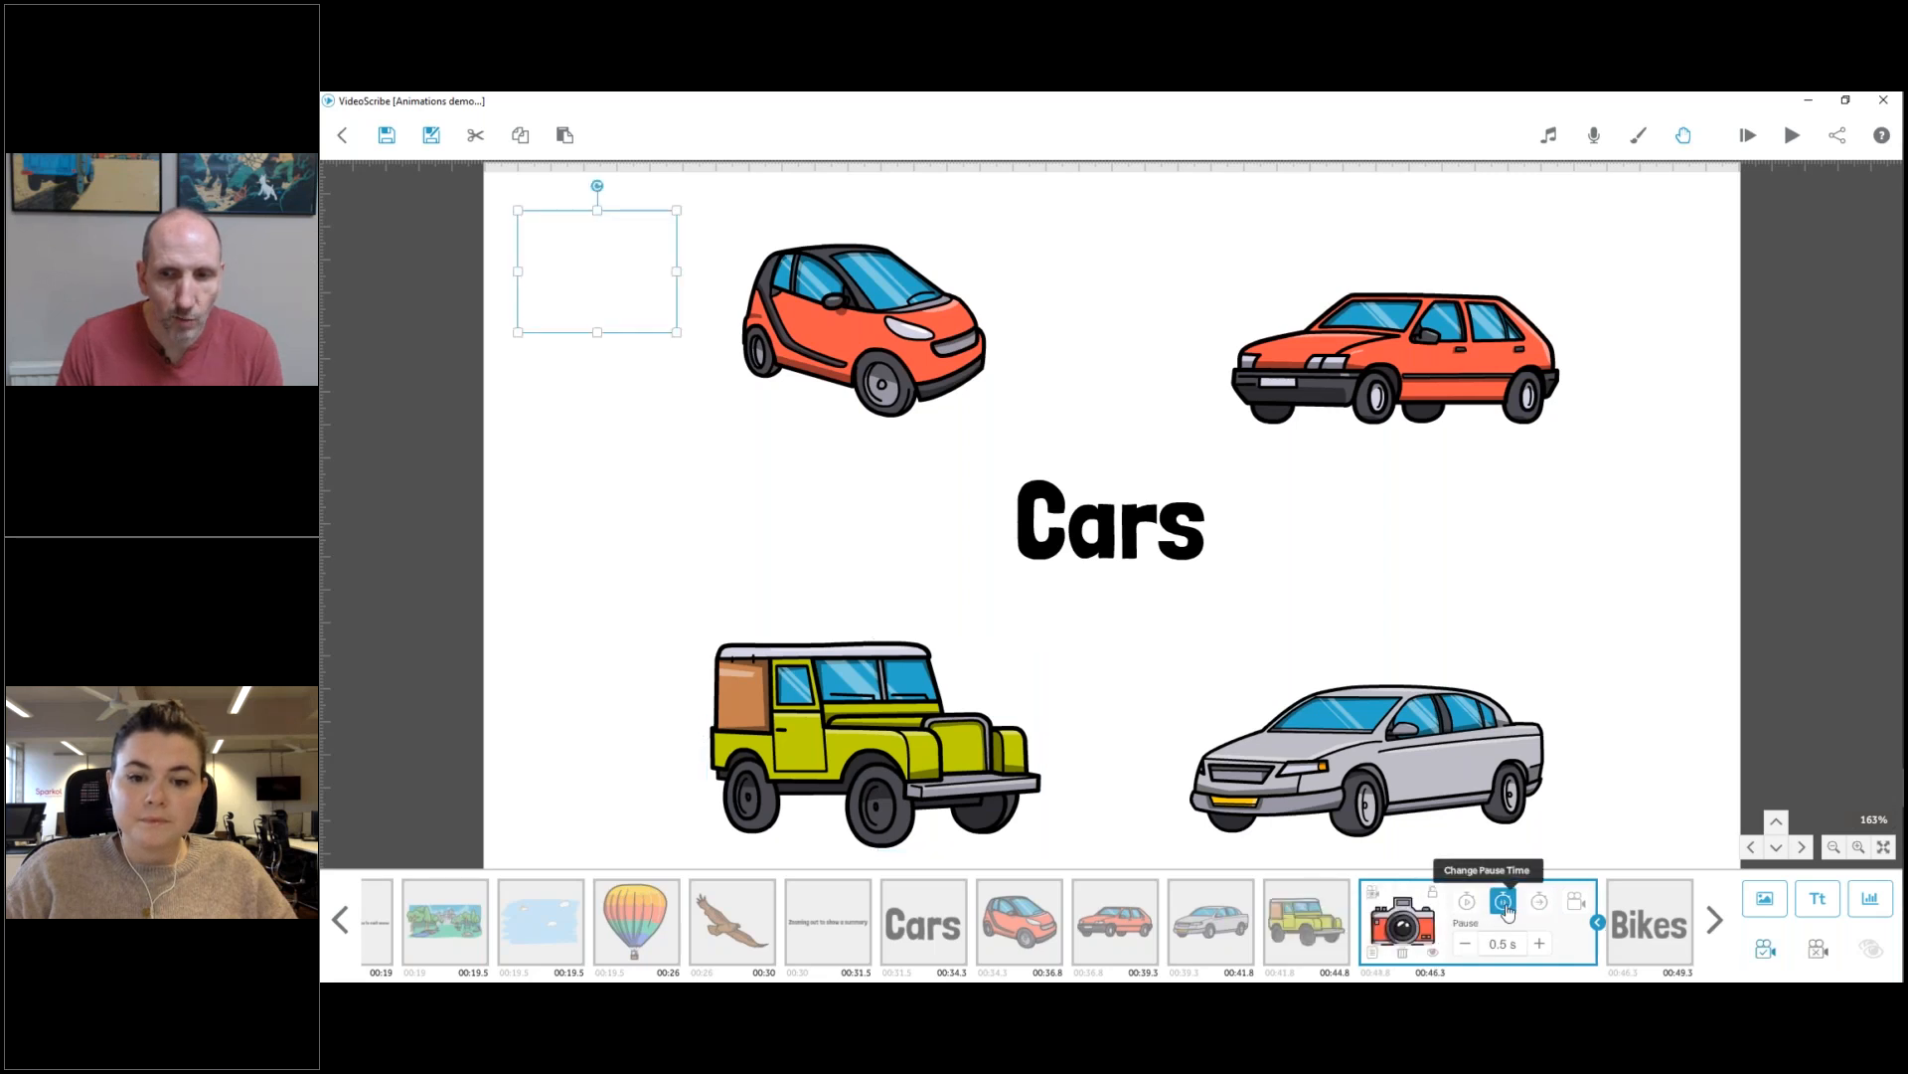
click(1535, 943)
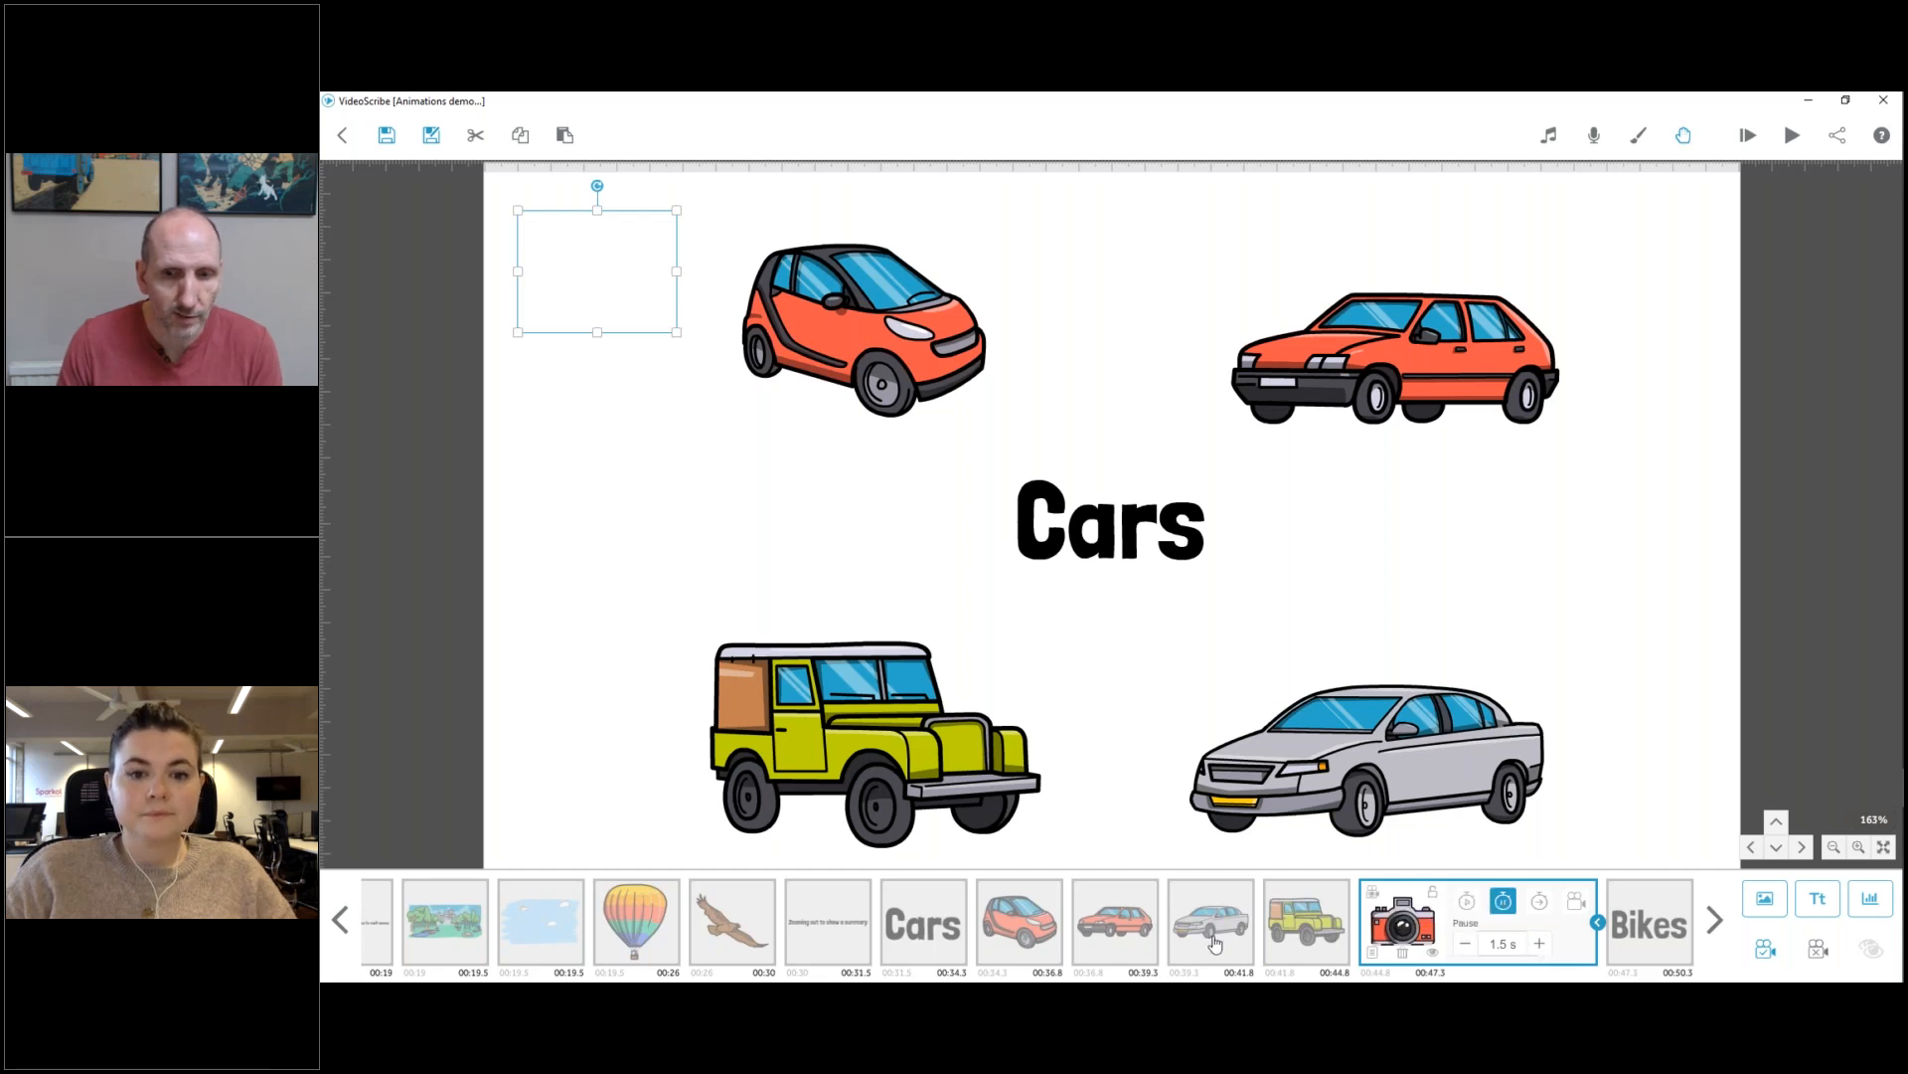
Play the animation from the Cars text through the summary view and stop it at the Bikes scene.
right_click(938, 926)
click(989, 837)
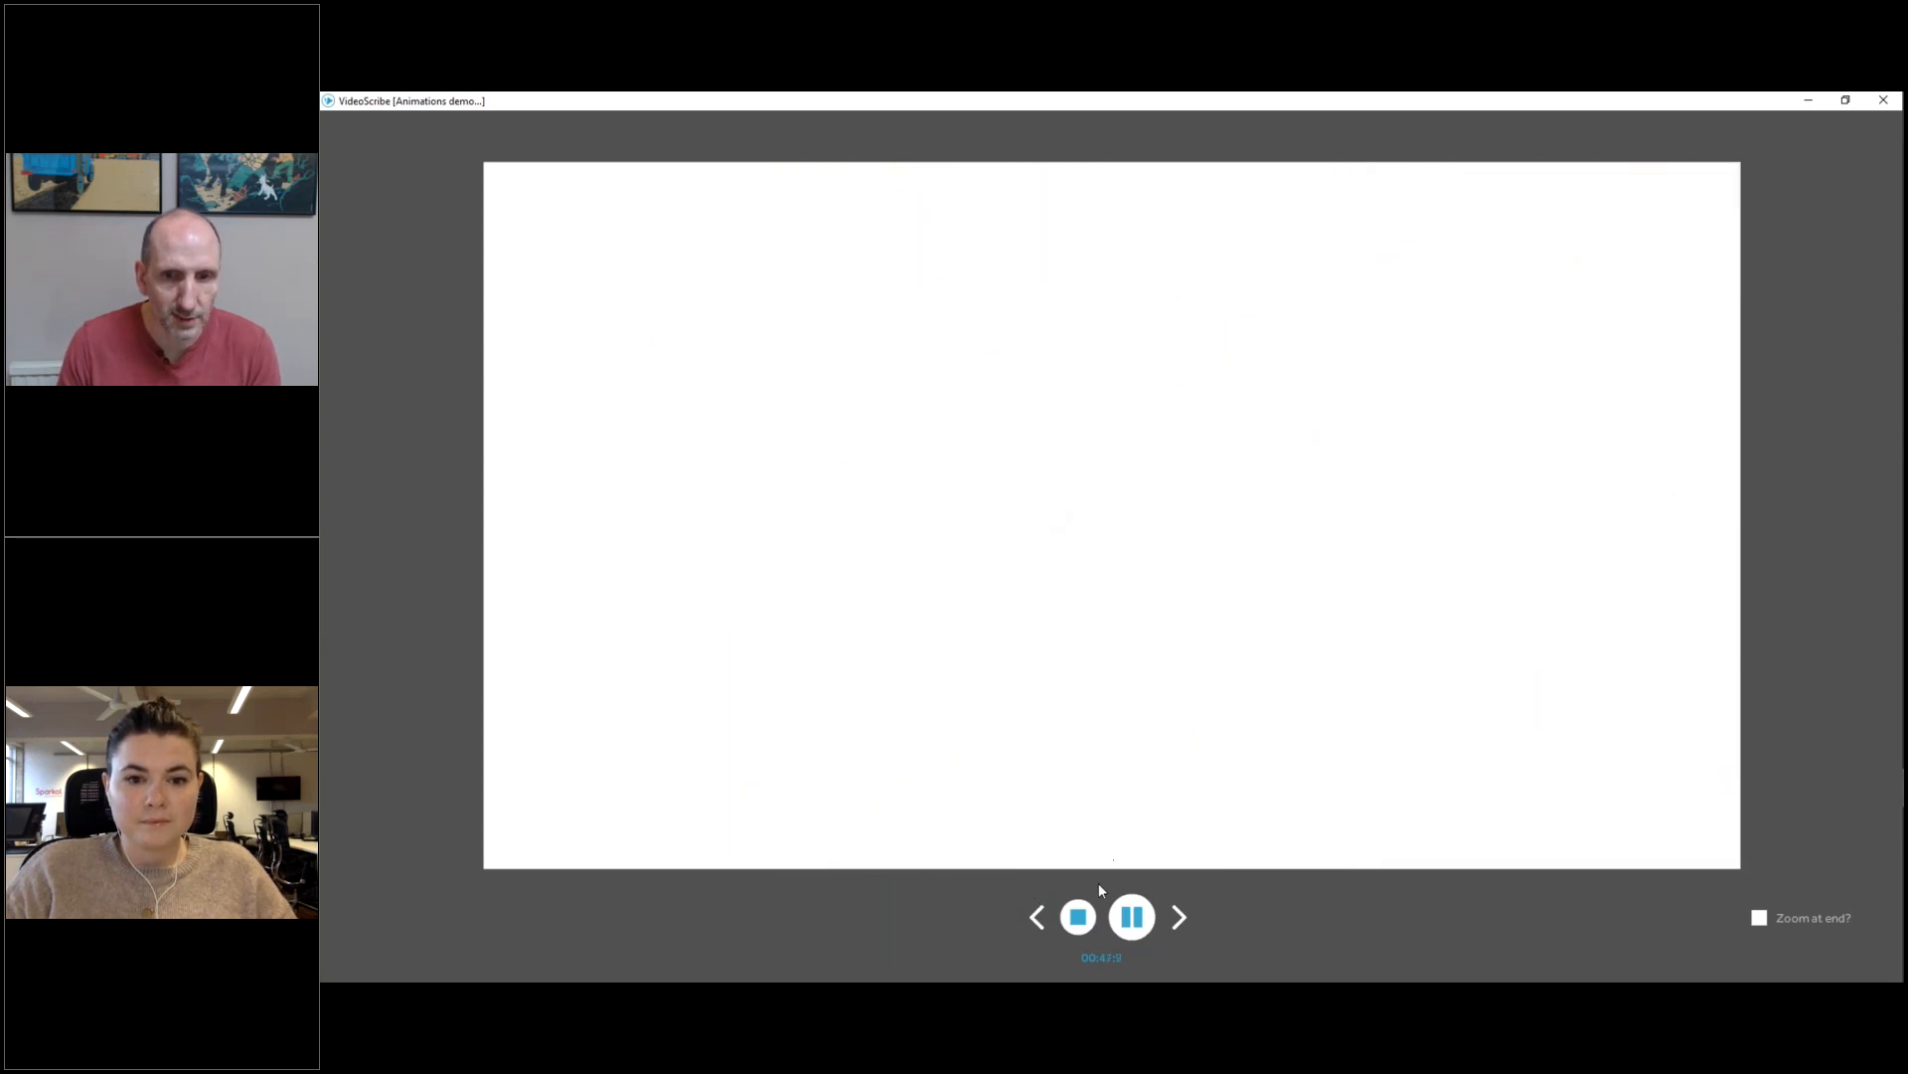
click(1079, 916)
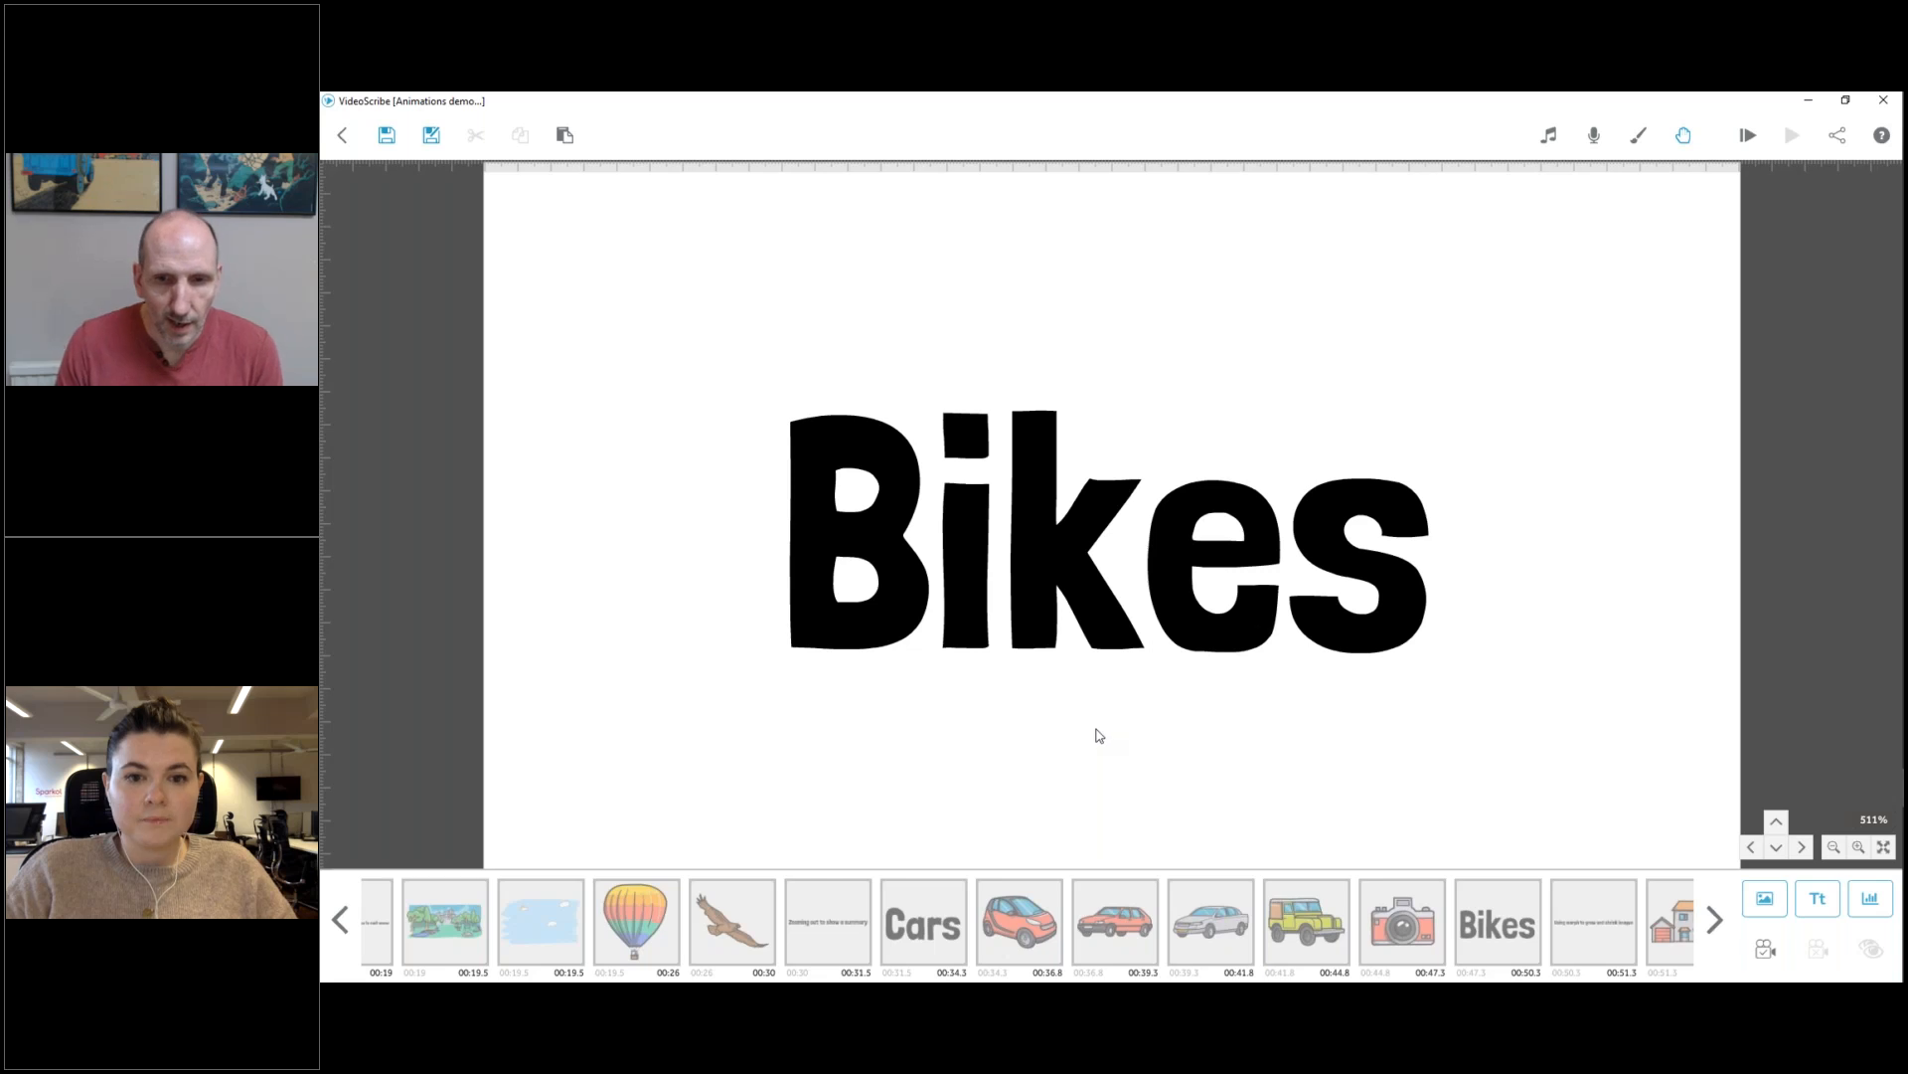
Add the red bicycle from the Vehicles images after the Bikes text, shrink it and place it above and left of the word.
click(1138, 556)
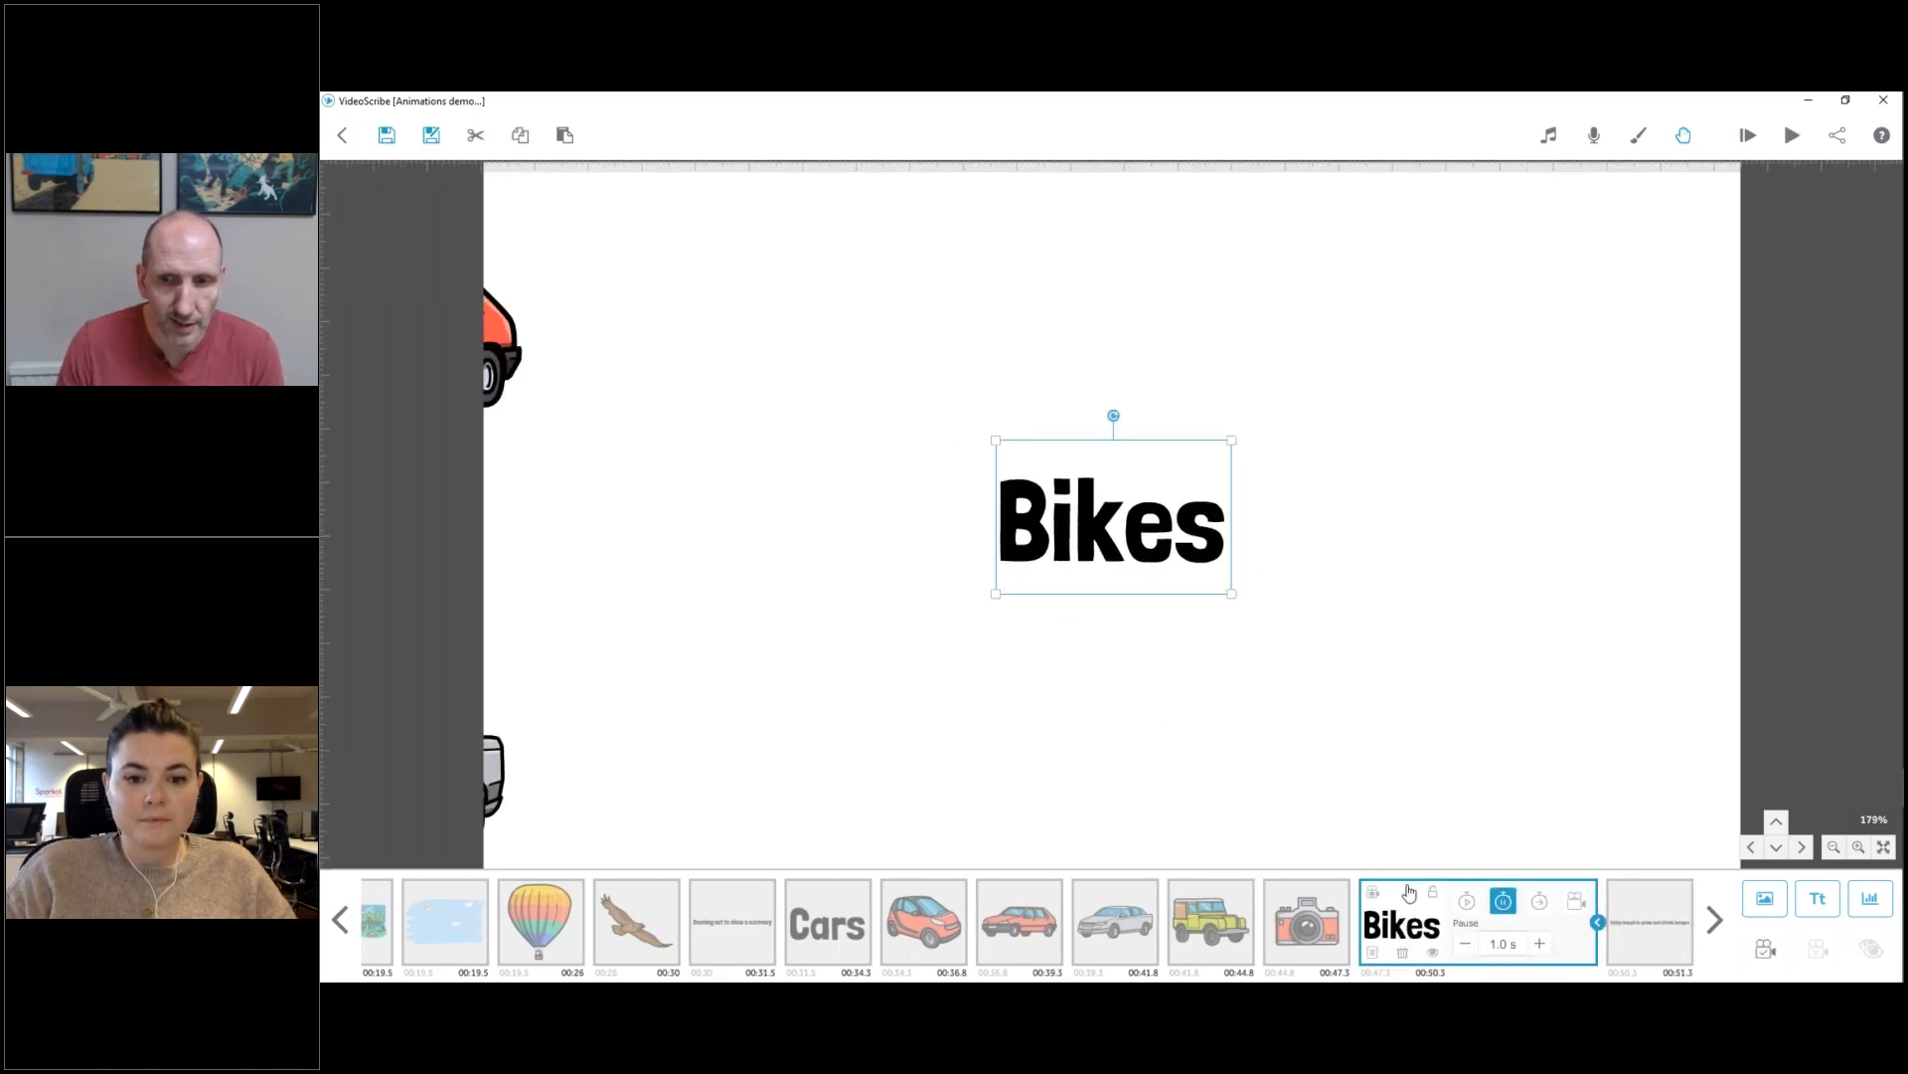
click(1596, 923)
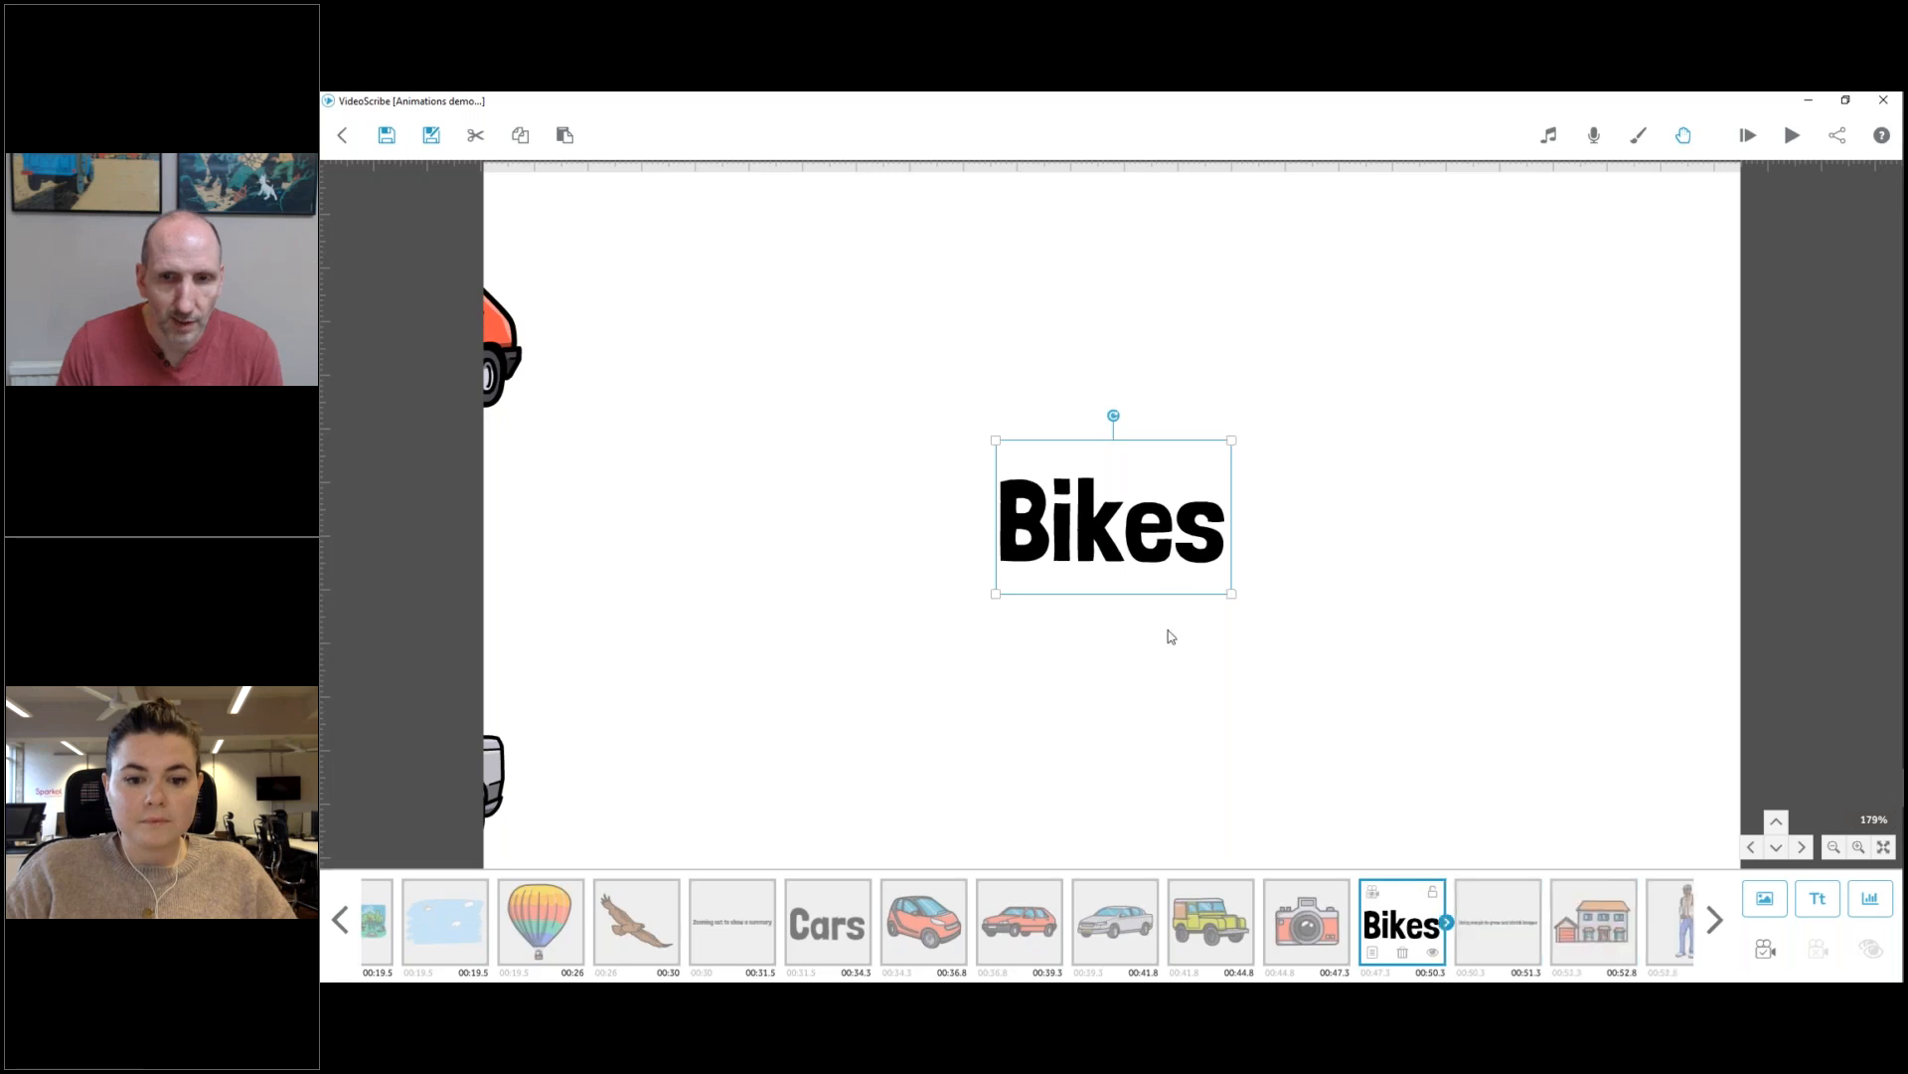
scroll(1143, 606, up, 1)
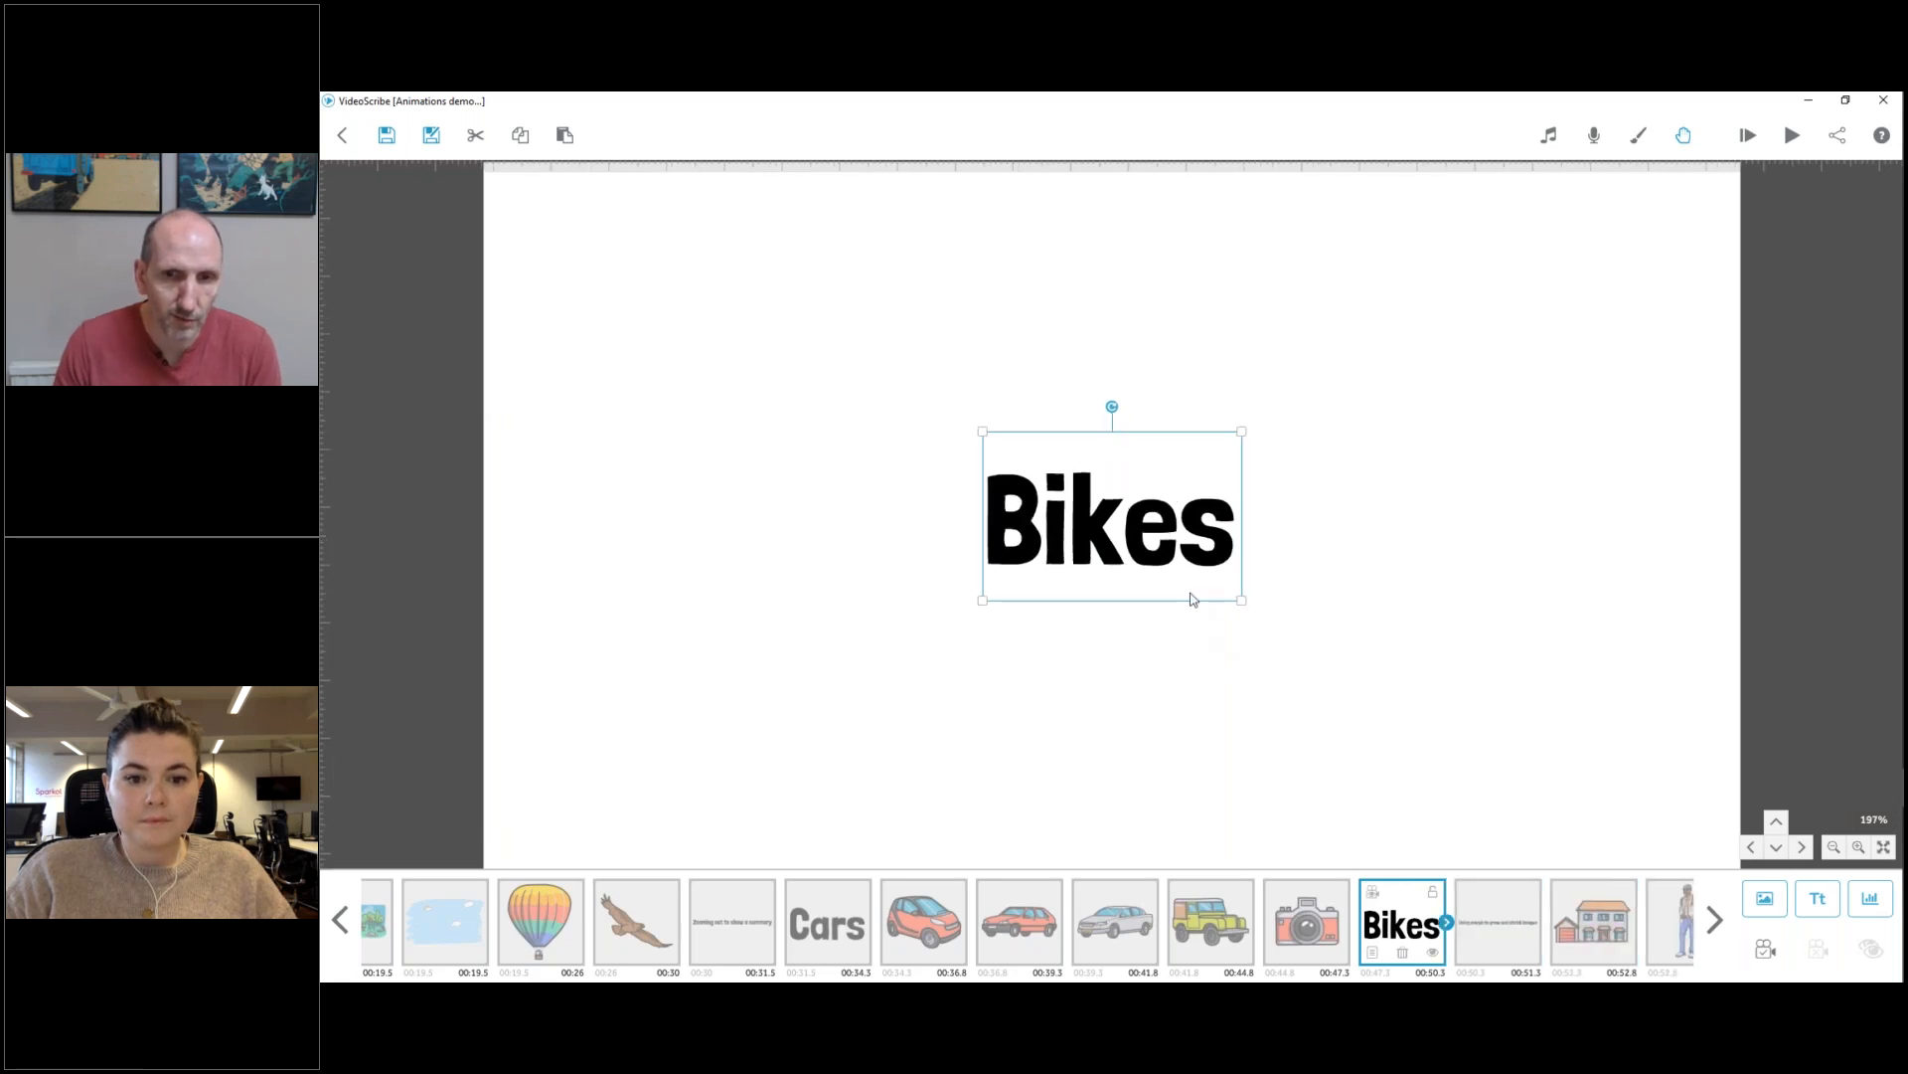
click(1762, 902)
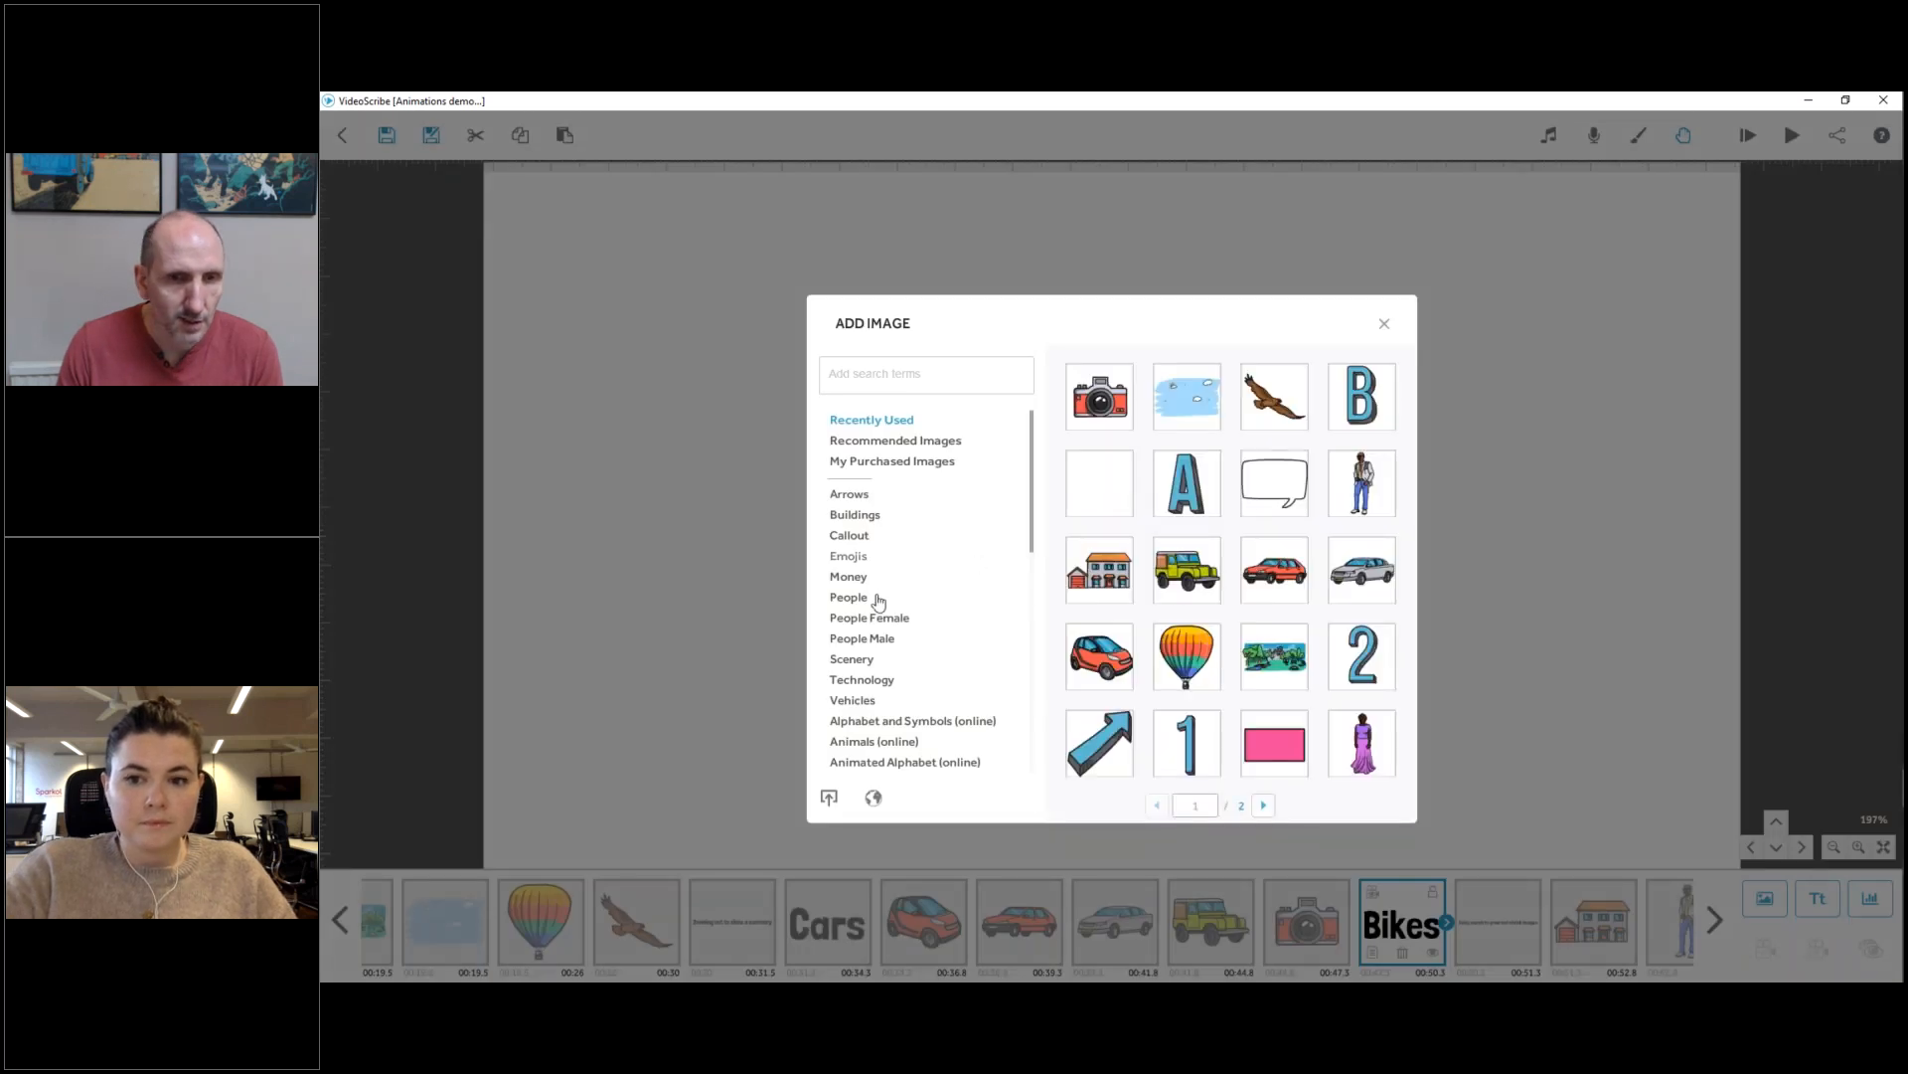
click(853, 701)
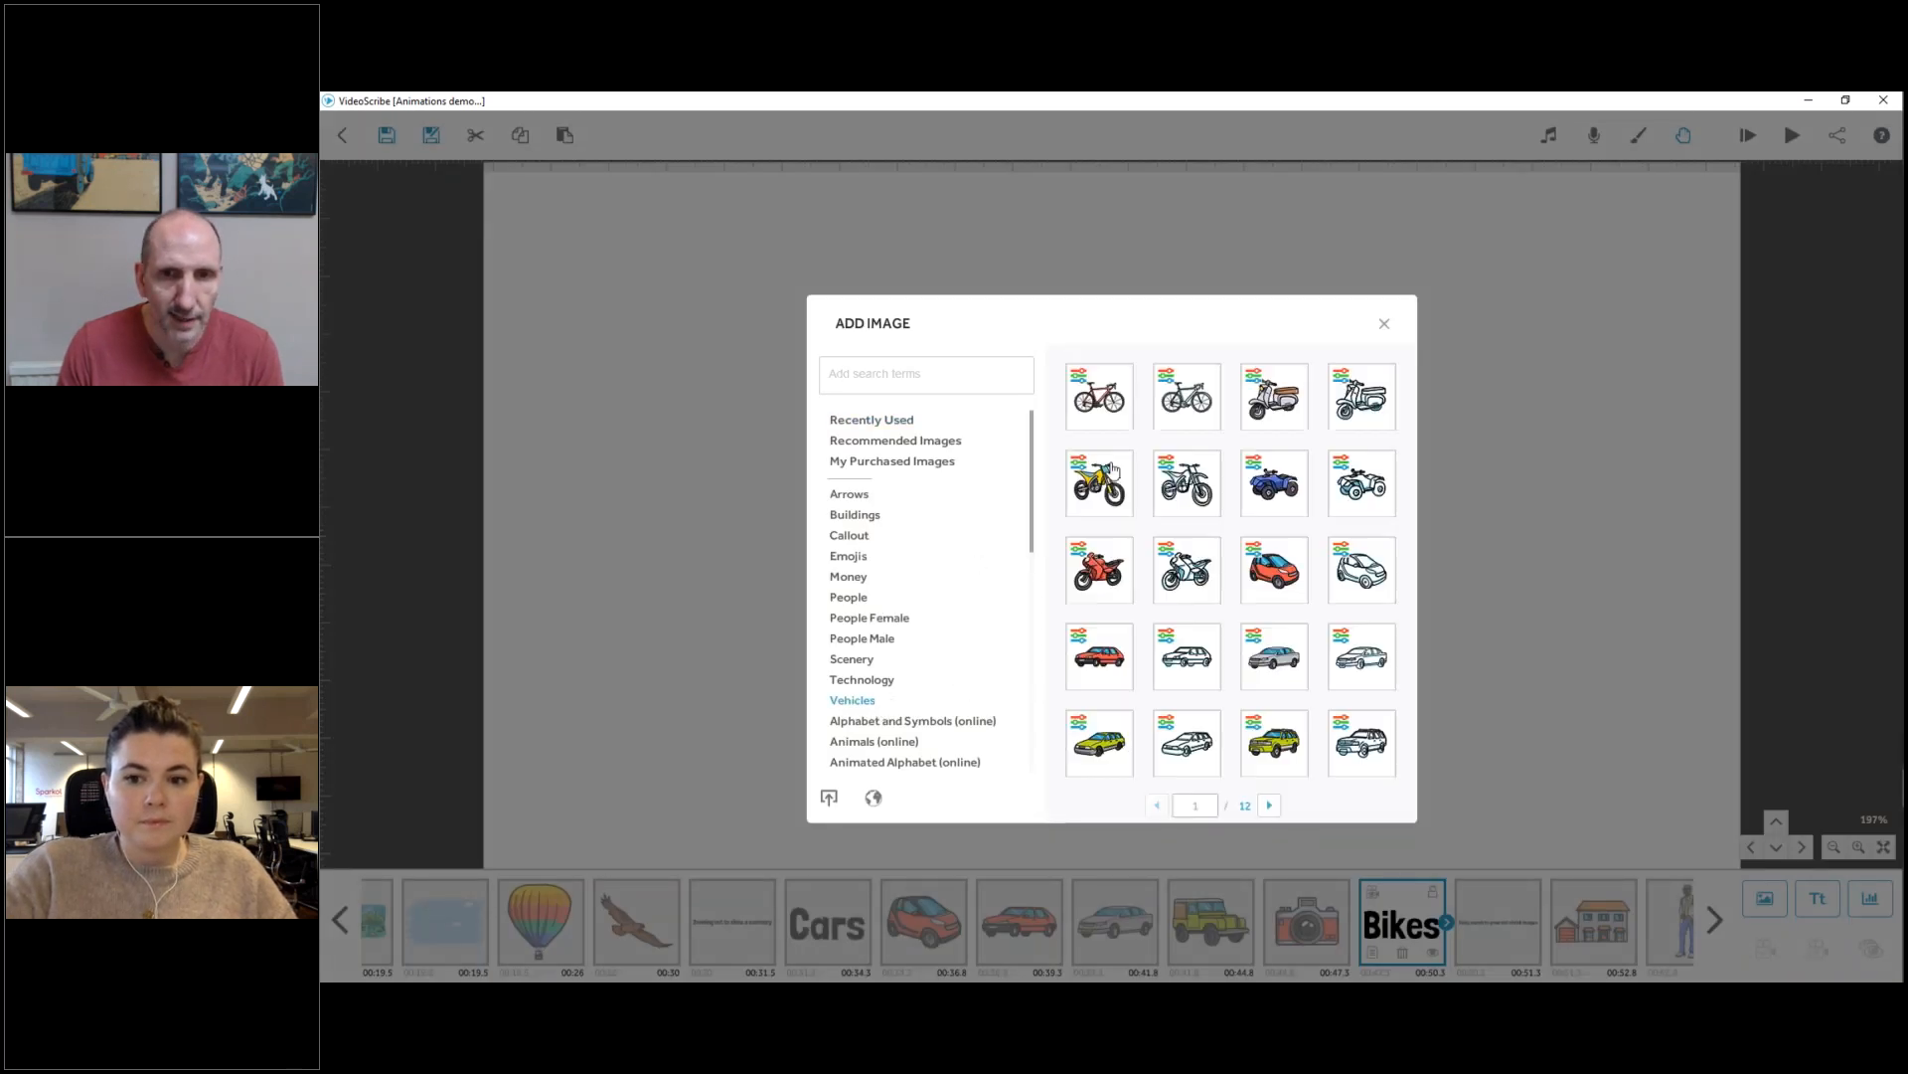
click(1123, 694)
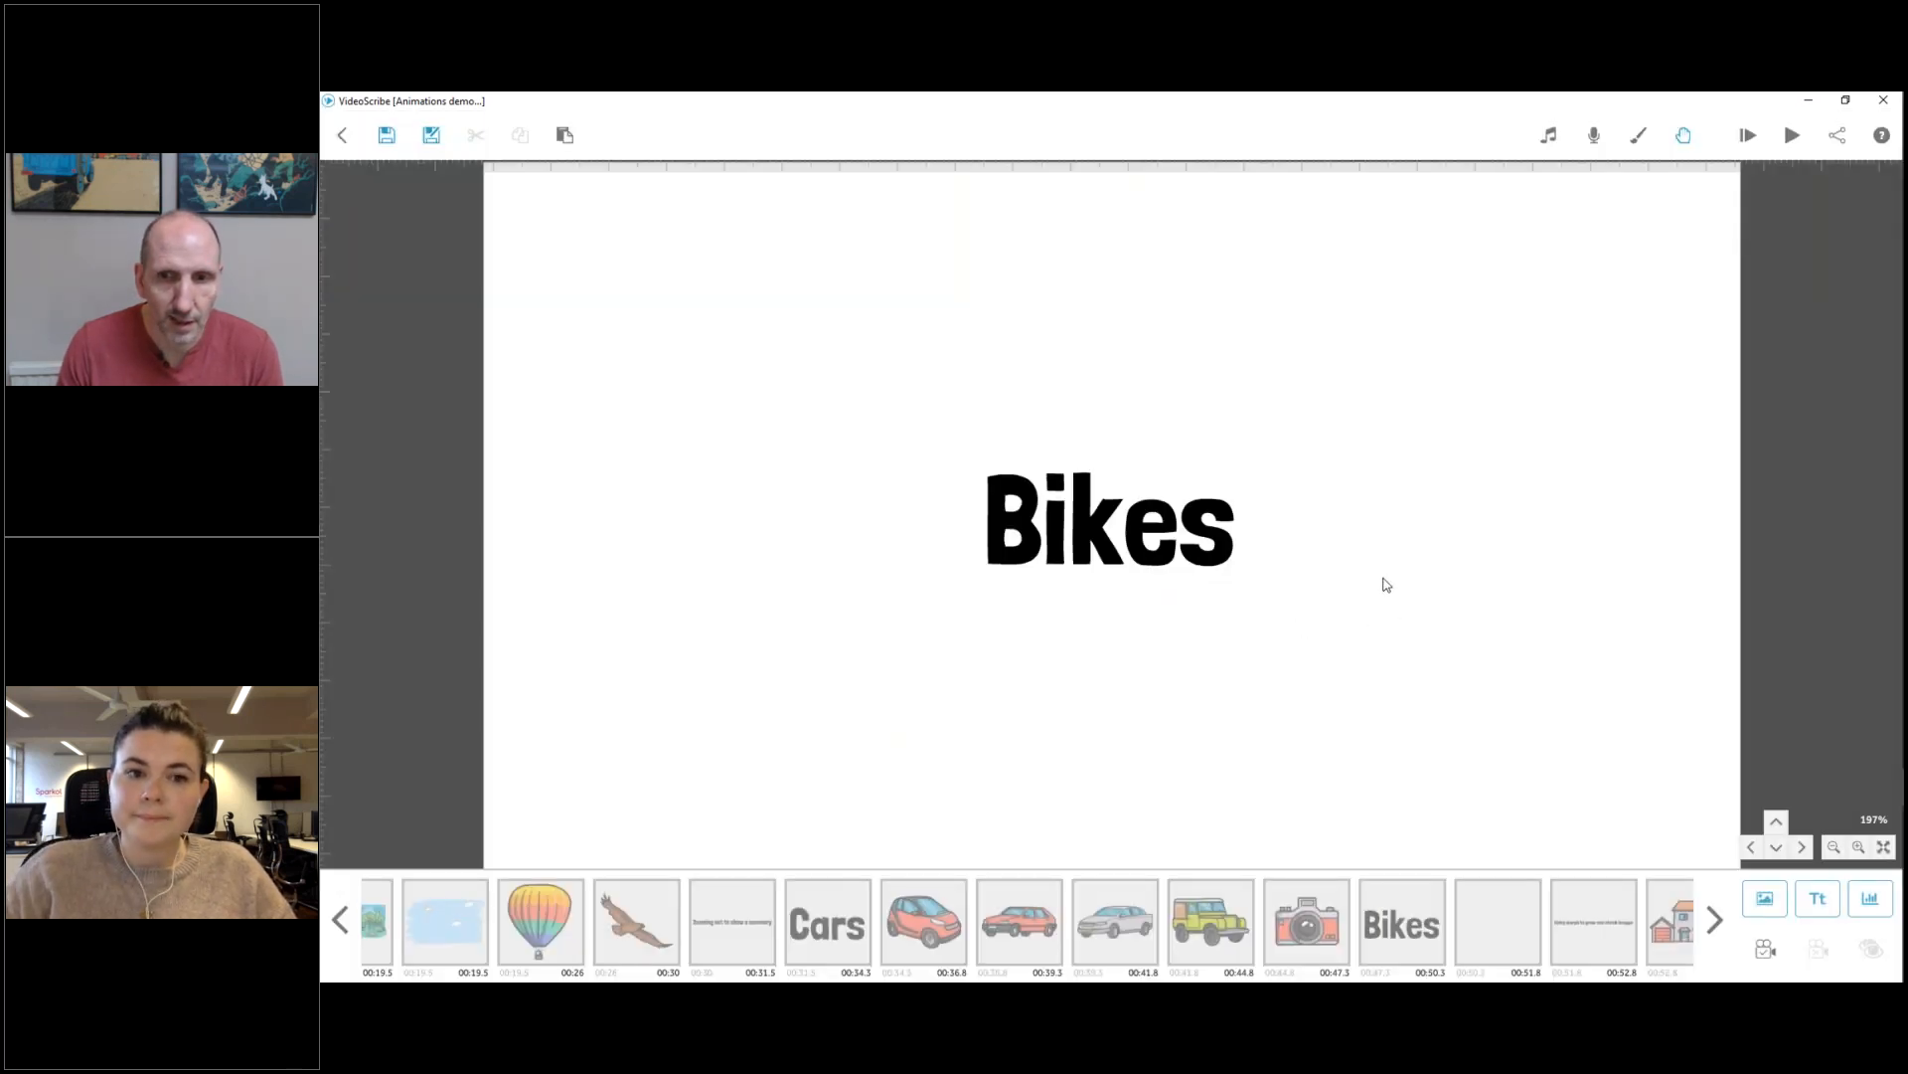
drag(1275, 417, 1250, 461)
drag(1171, 523, 901, 379)
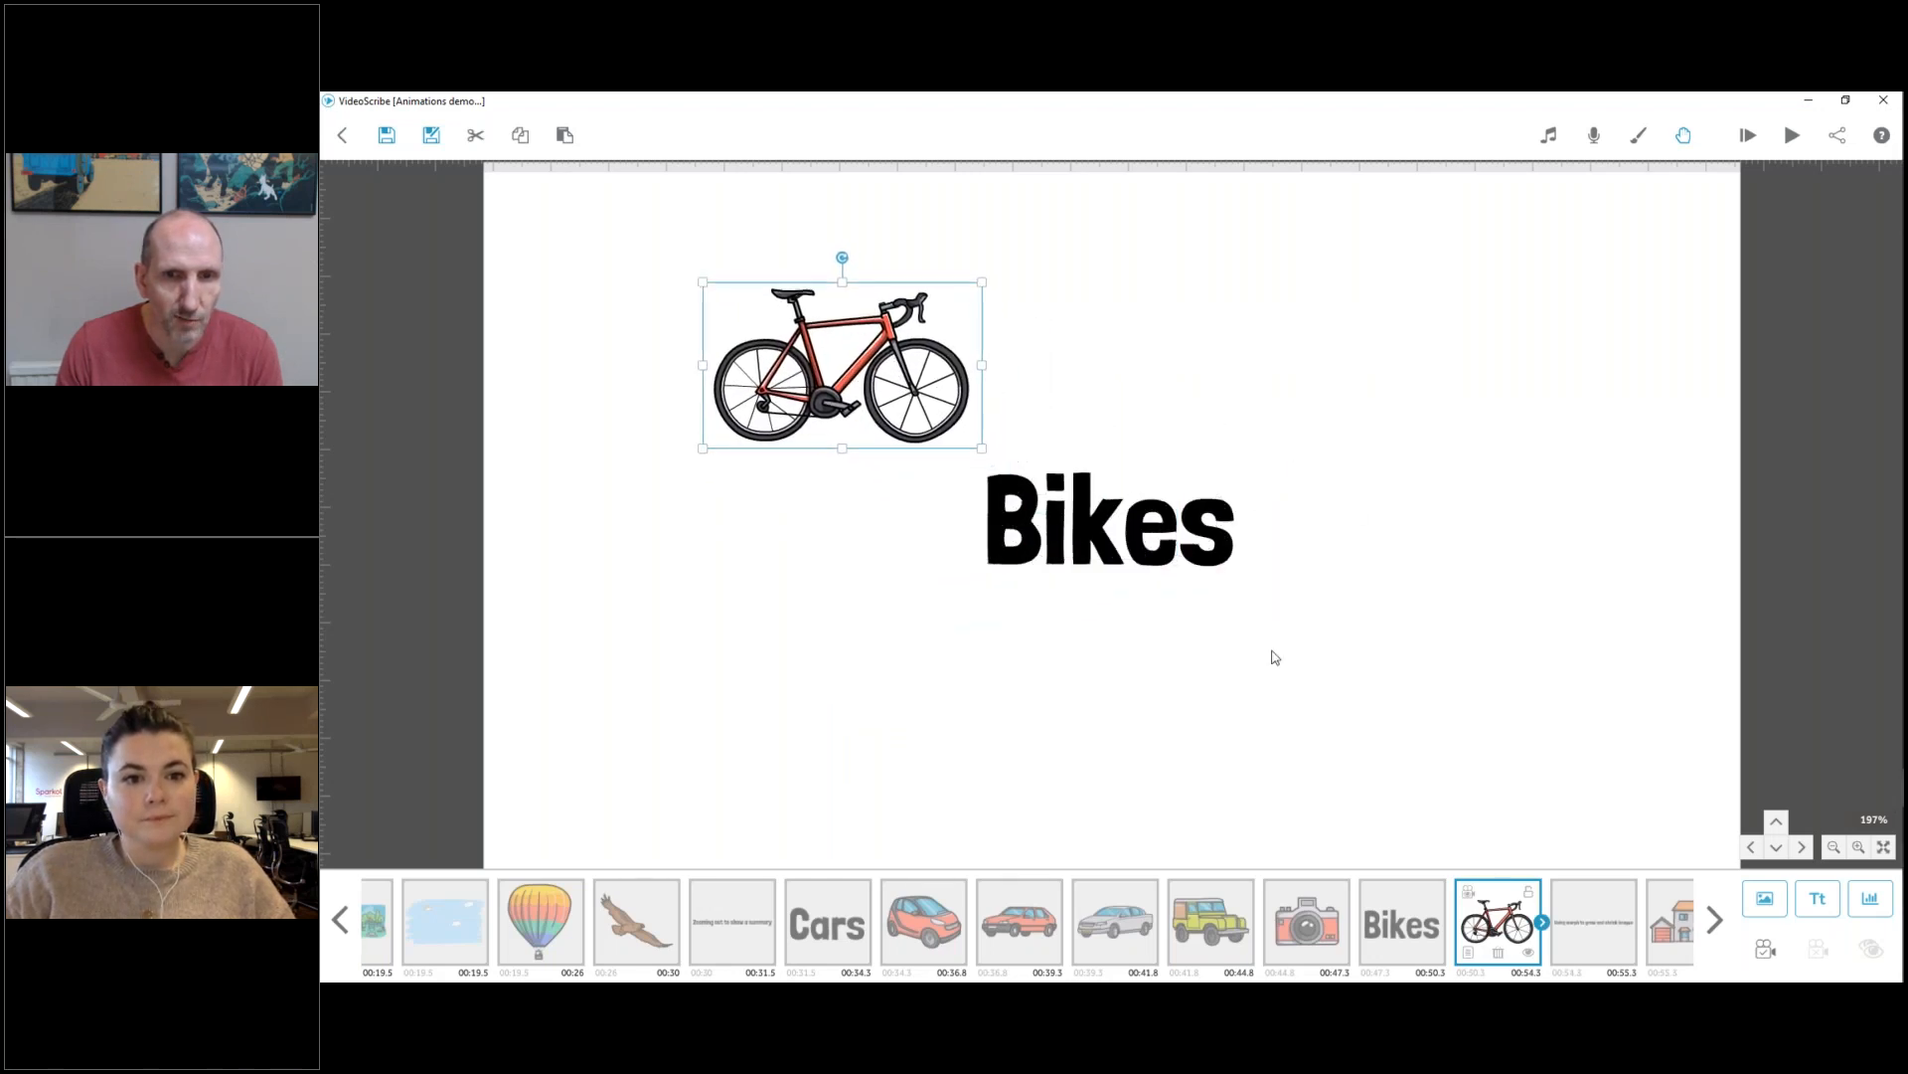
Add the grey scooter from the Vehicles images, scale it down and place it above and right of the Bikes text.
click(1765, 897)
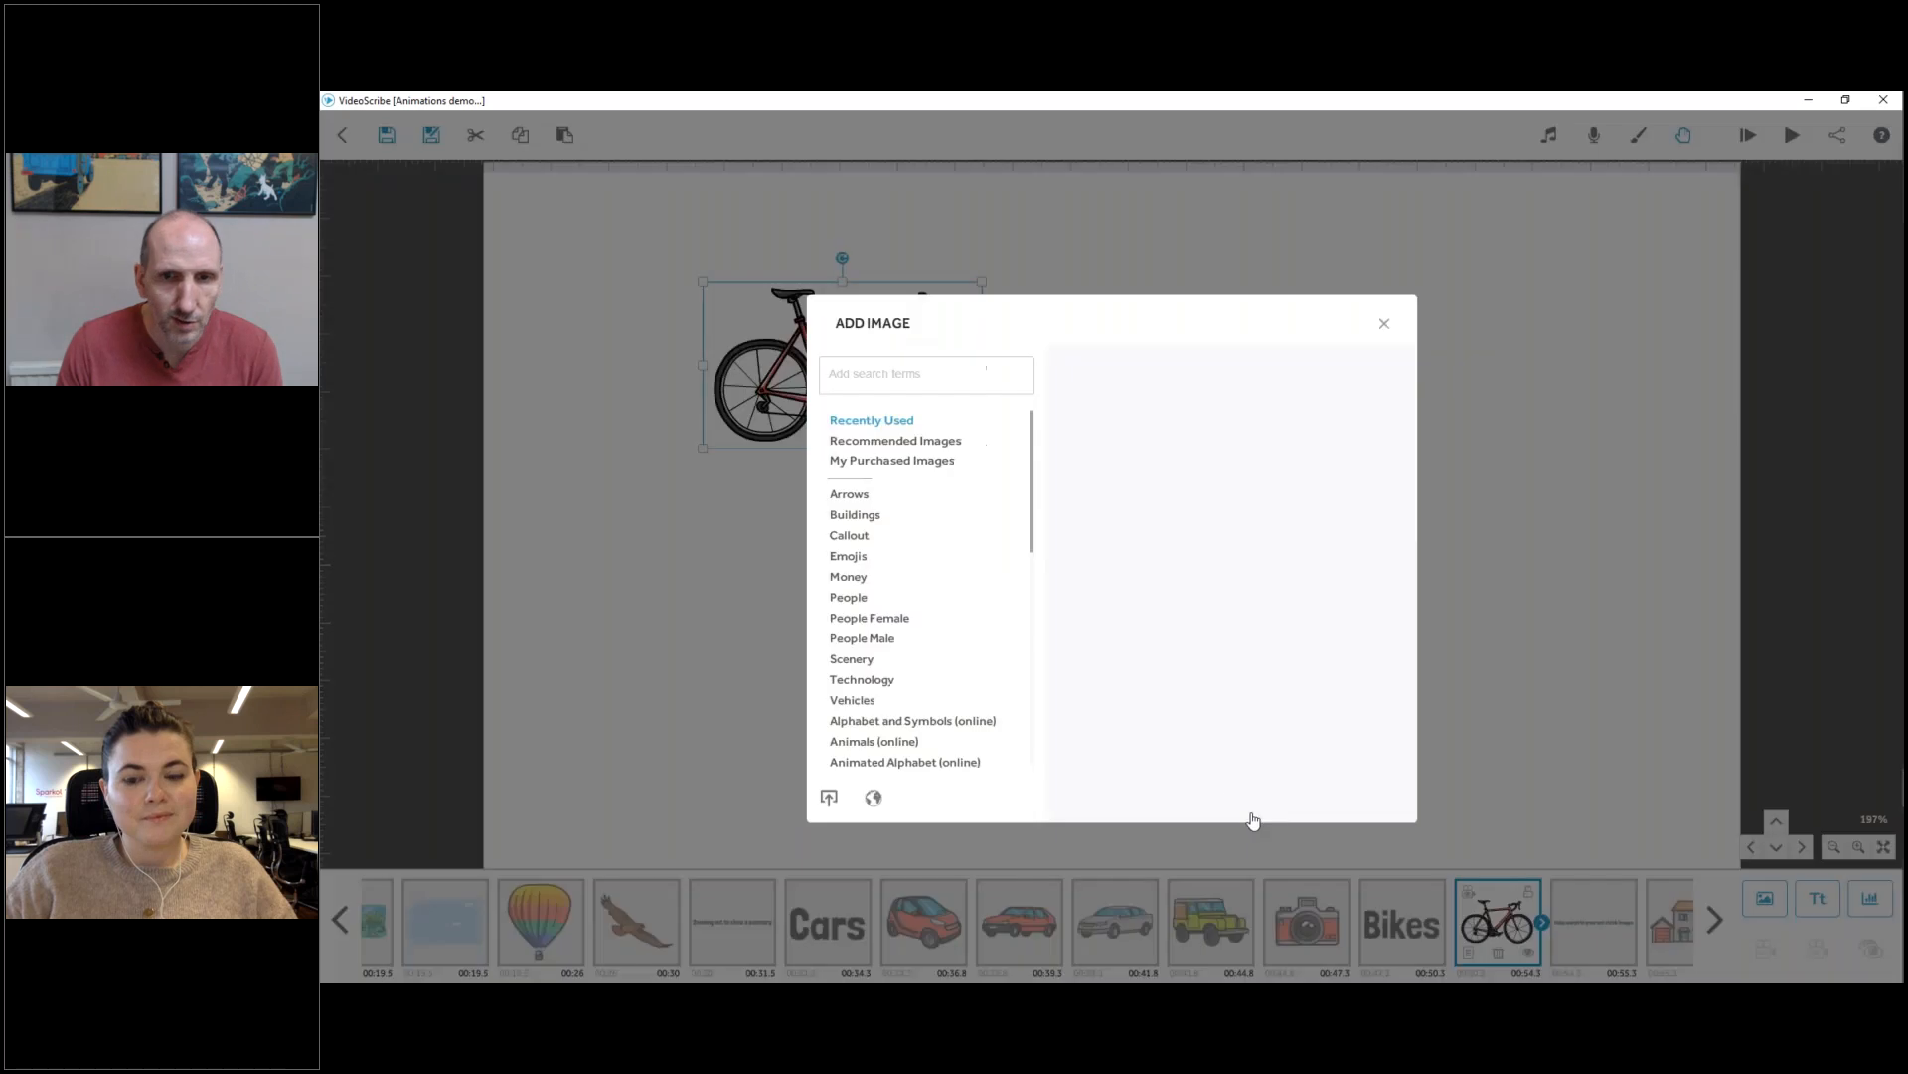
click(873, 701)
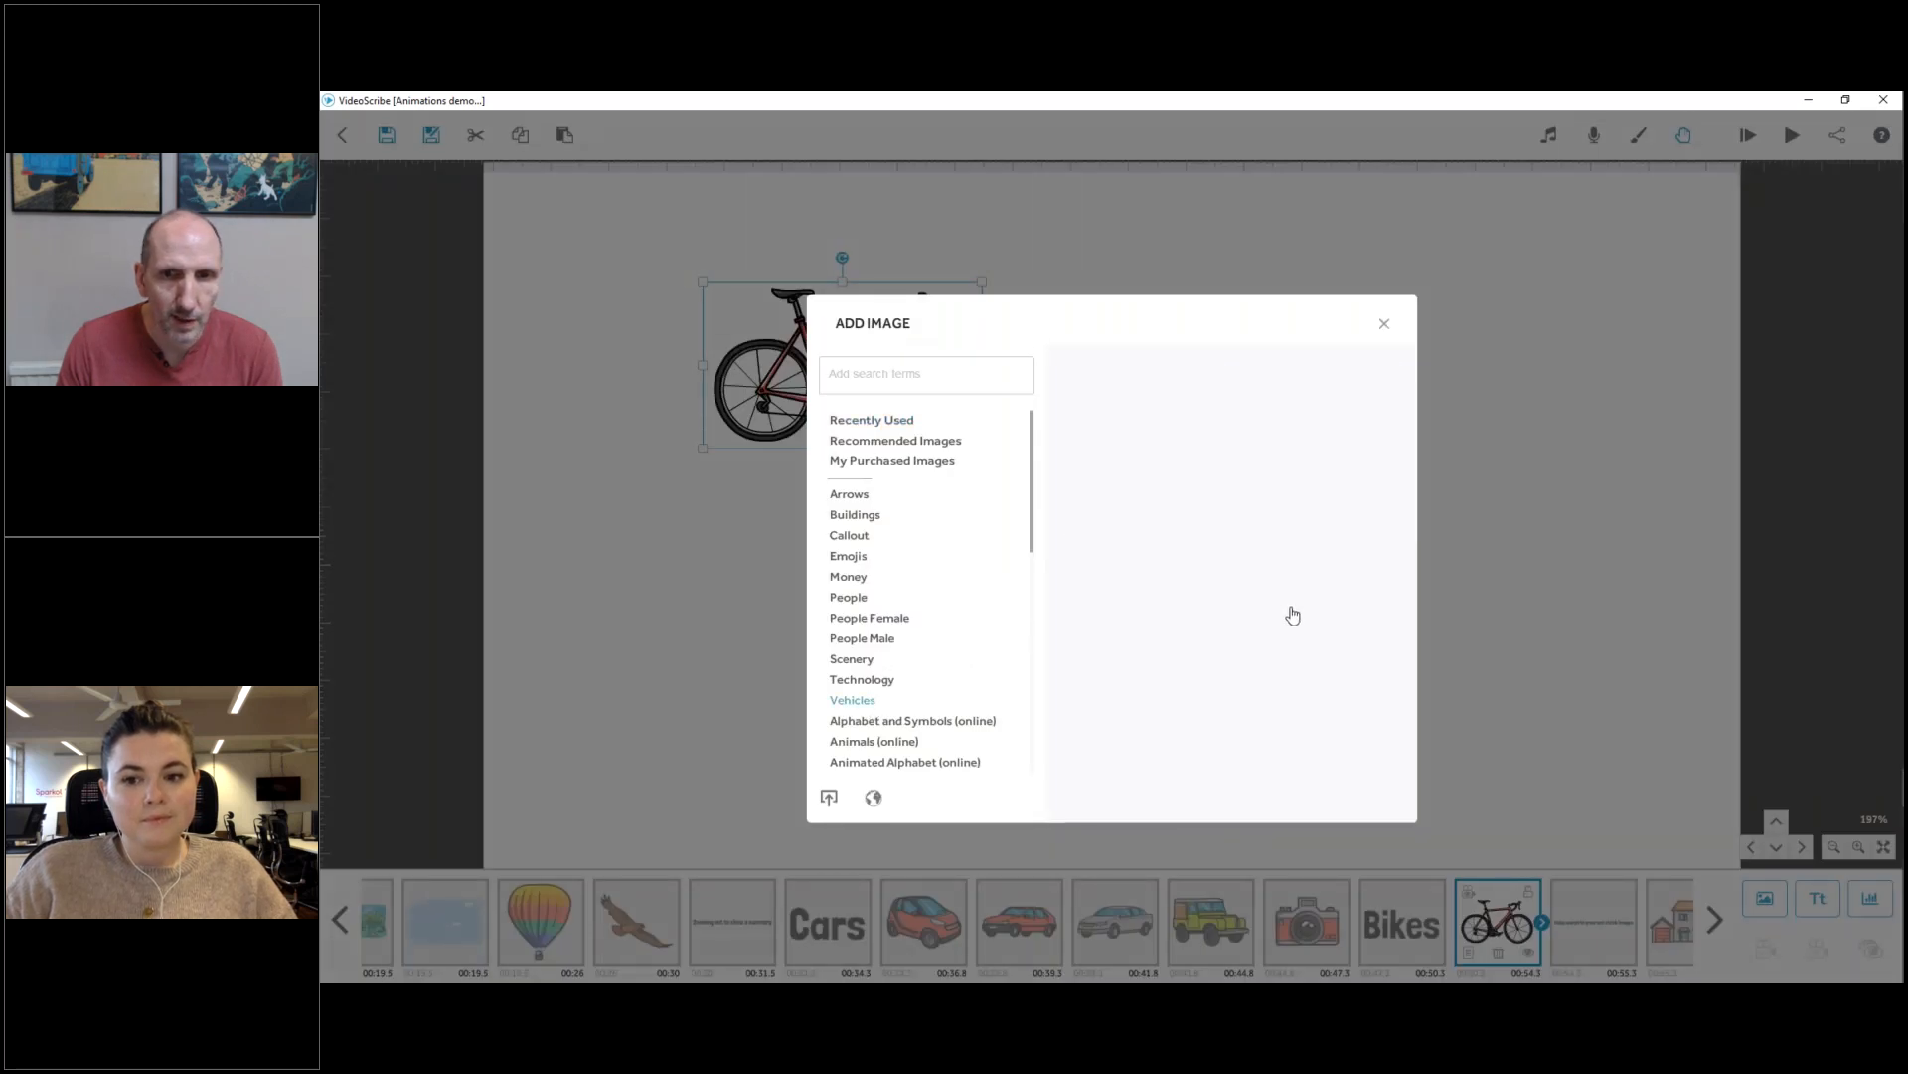
key(Escape)
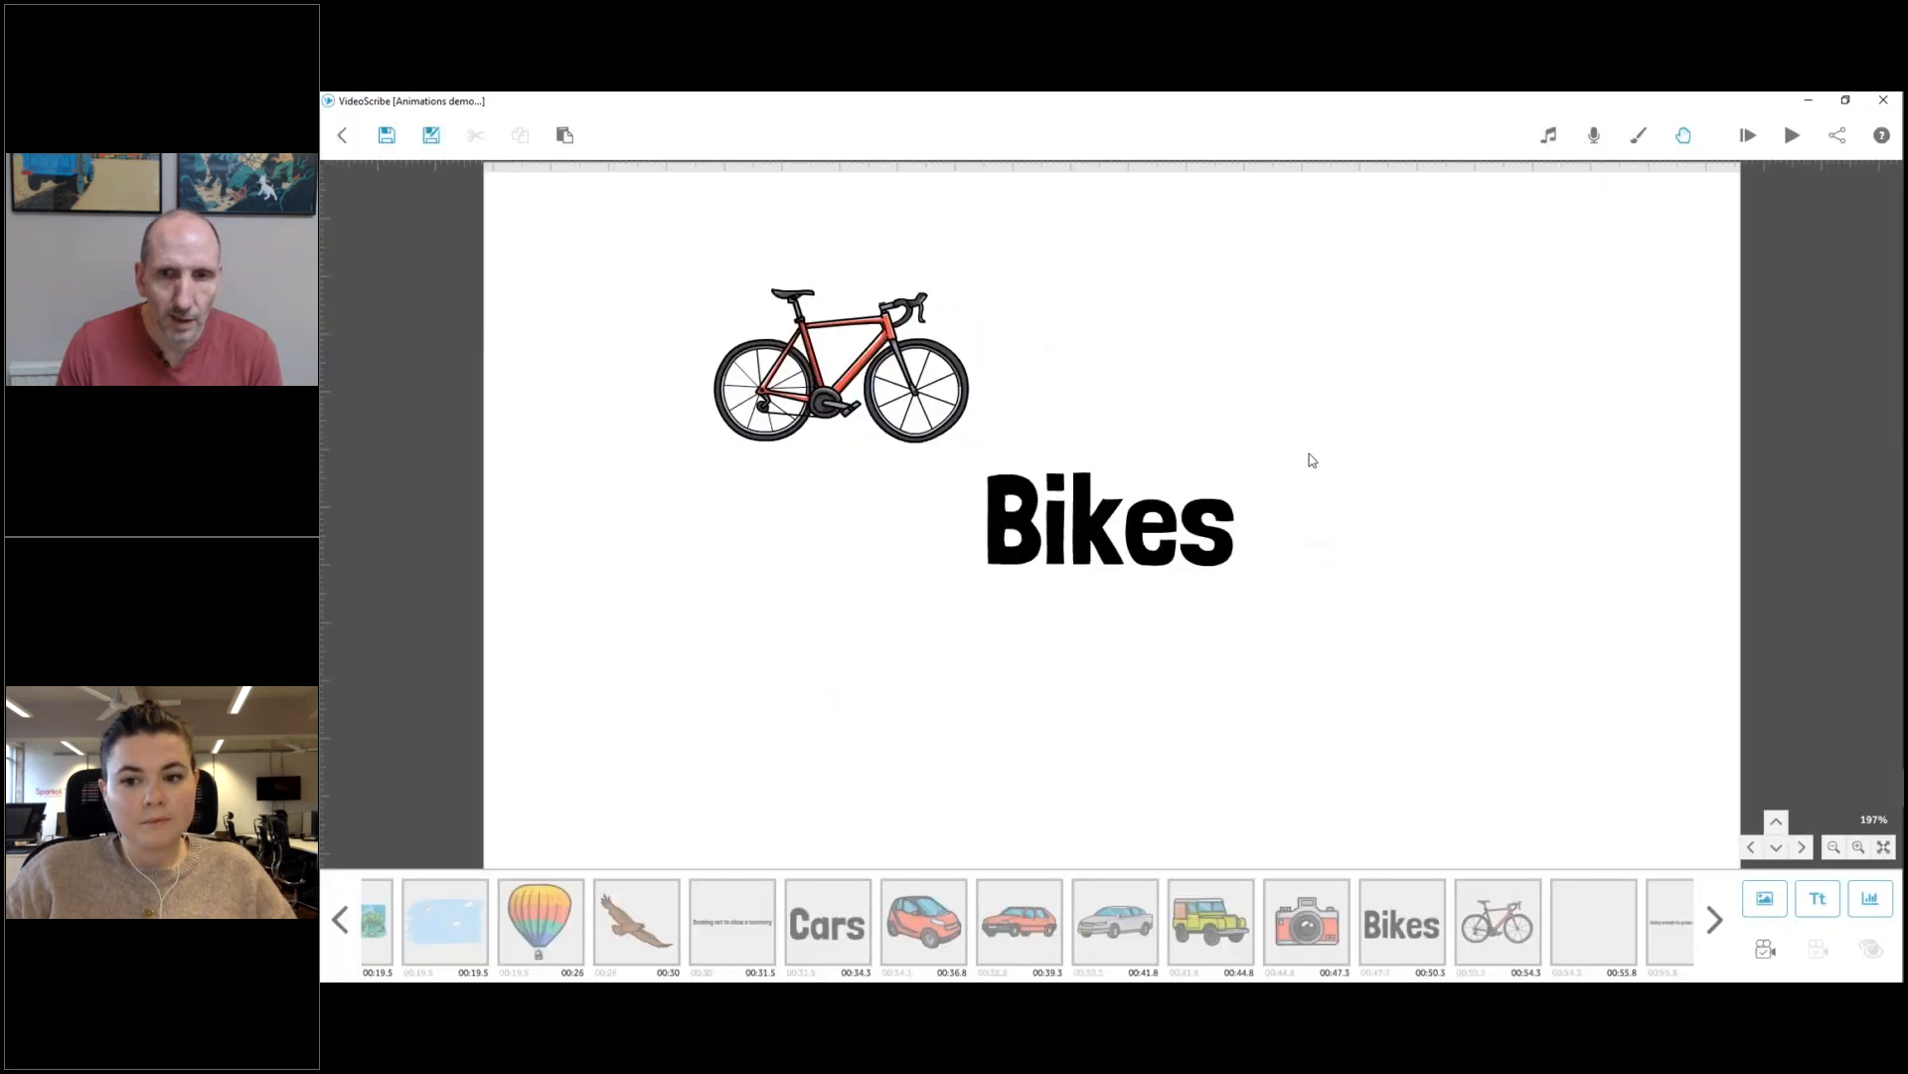
drag(1278, 385, 1244, 413)
drag(1218, 480, 1478, 271)
drag(1402, 351, 1412, 362)
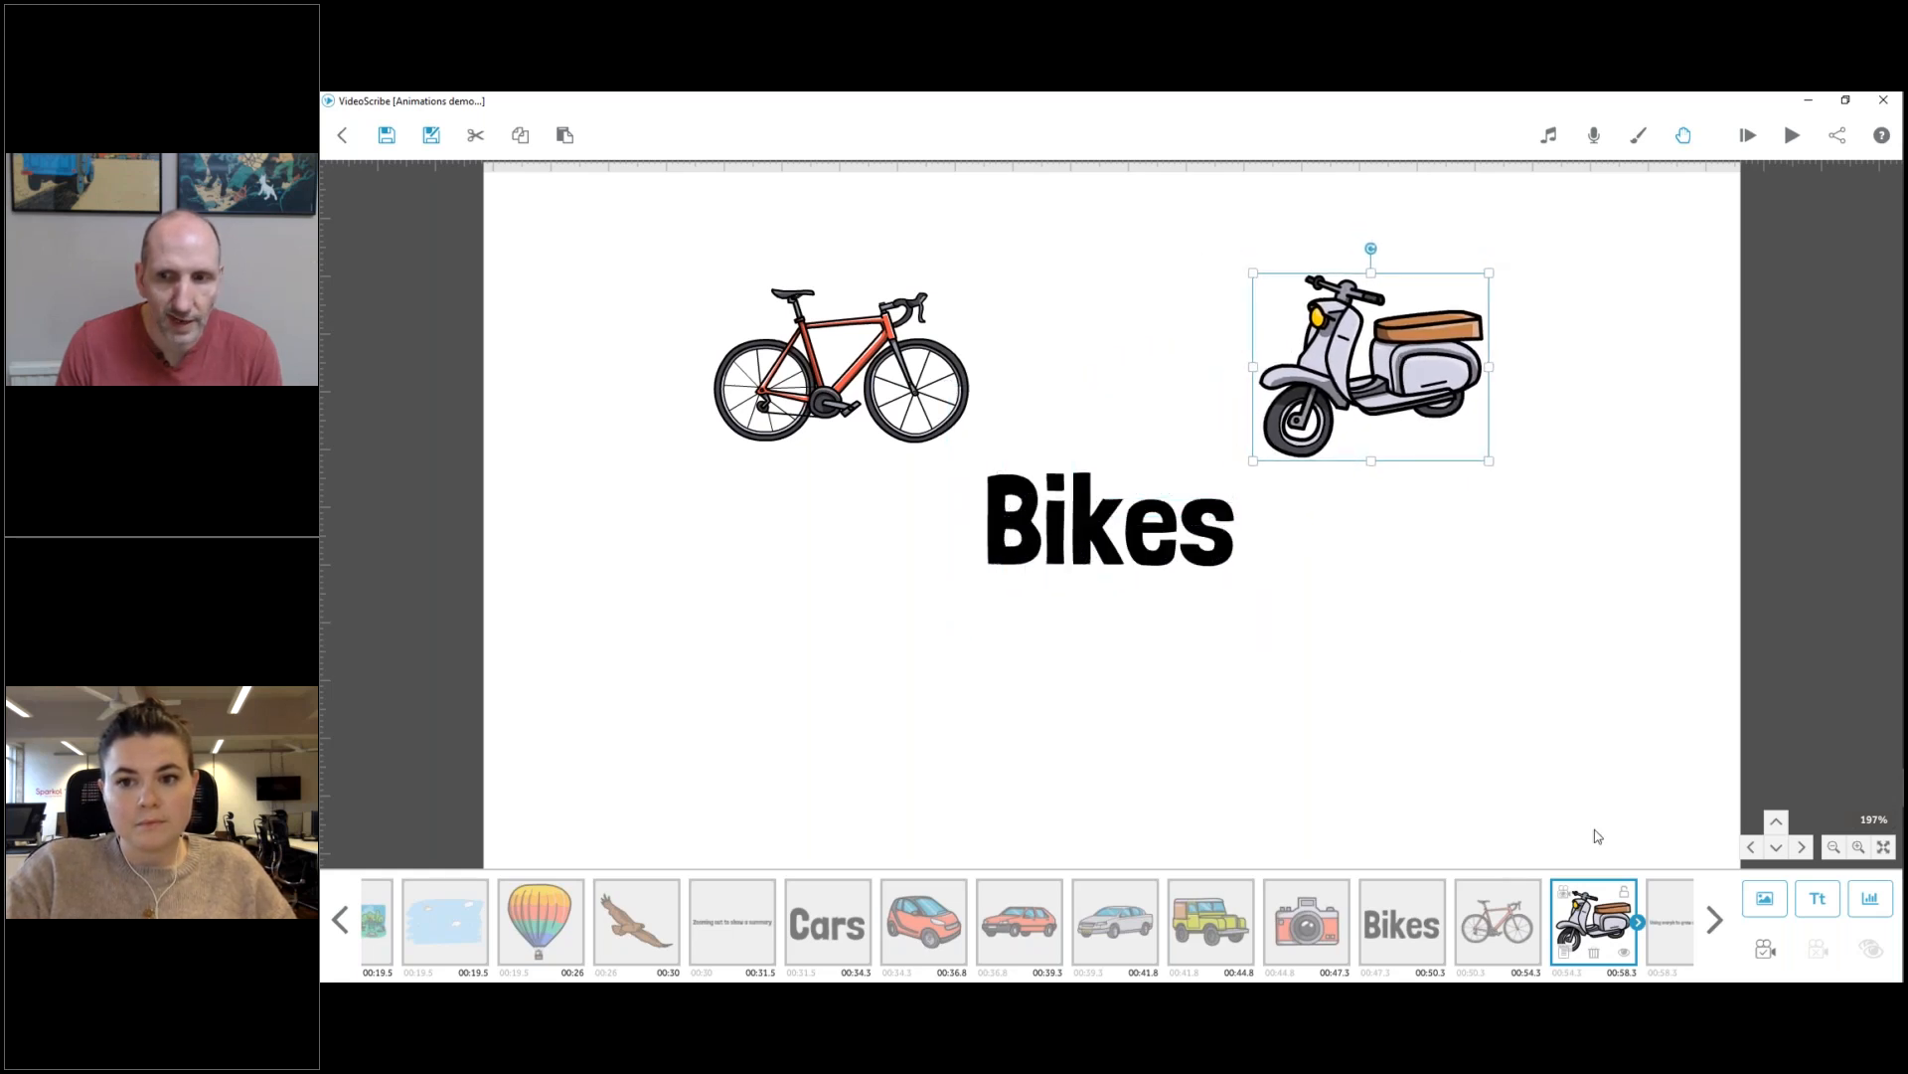
Add the yellow dirt bike from the Vehicles images, scale it down and place it below the scooter.
click(1752, 898)
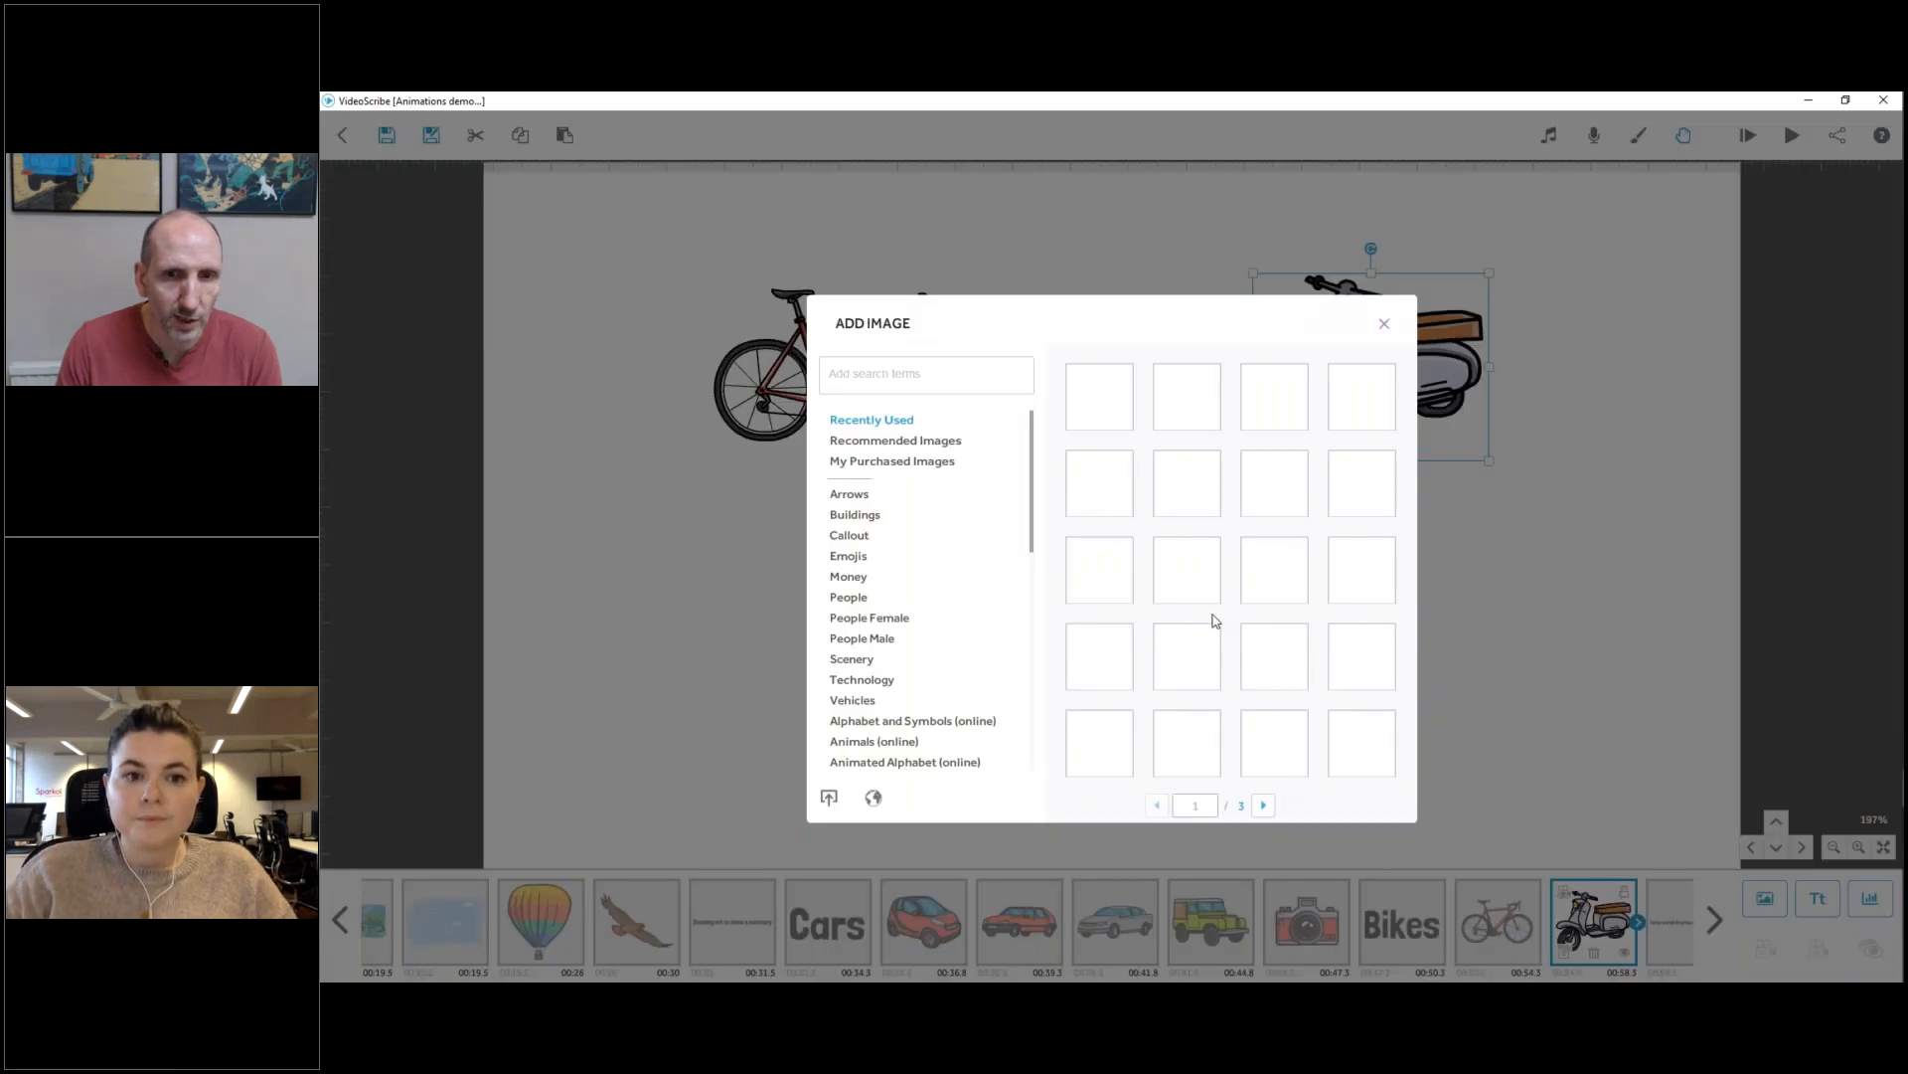
click(856, 701)
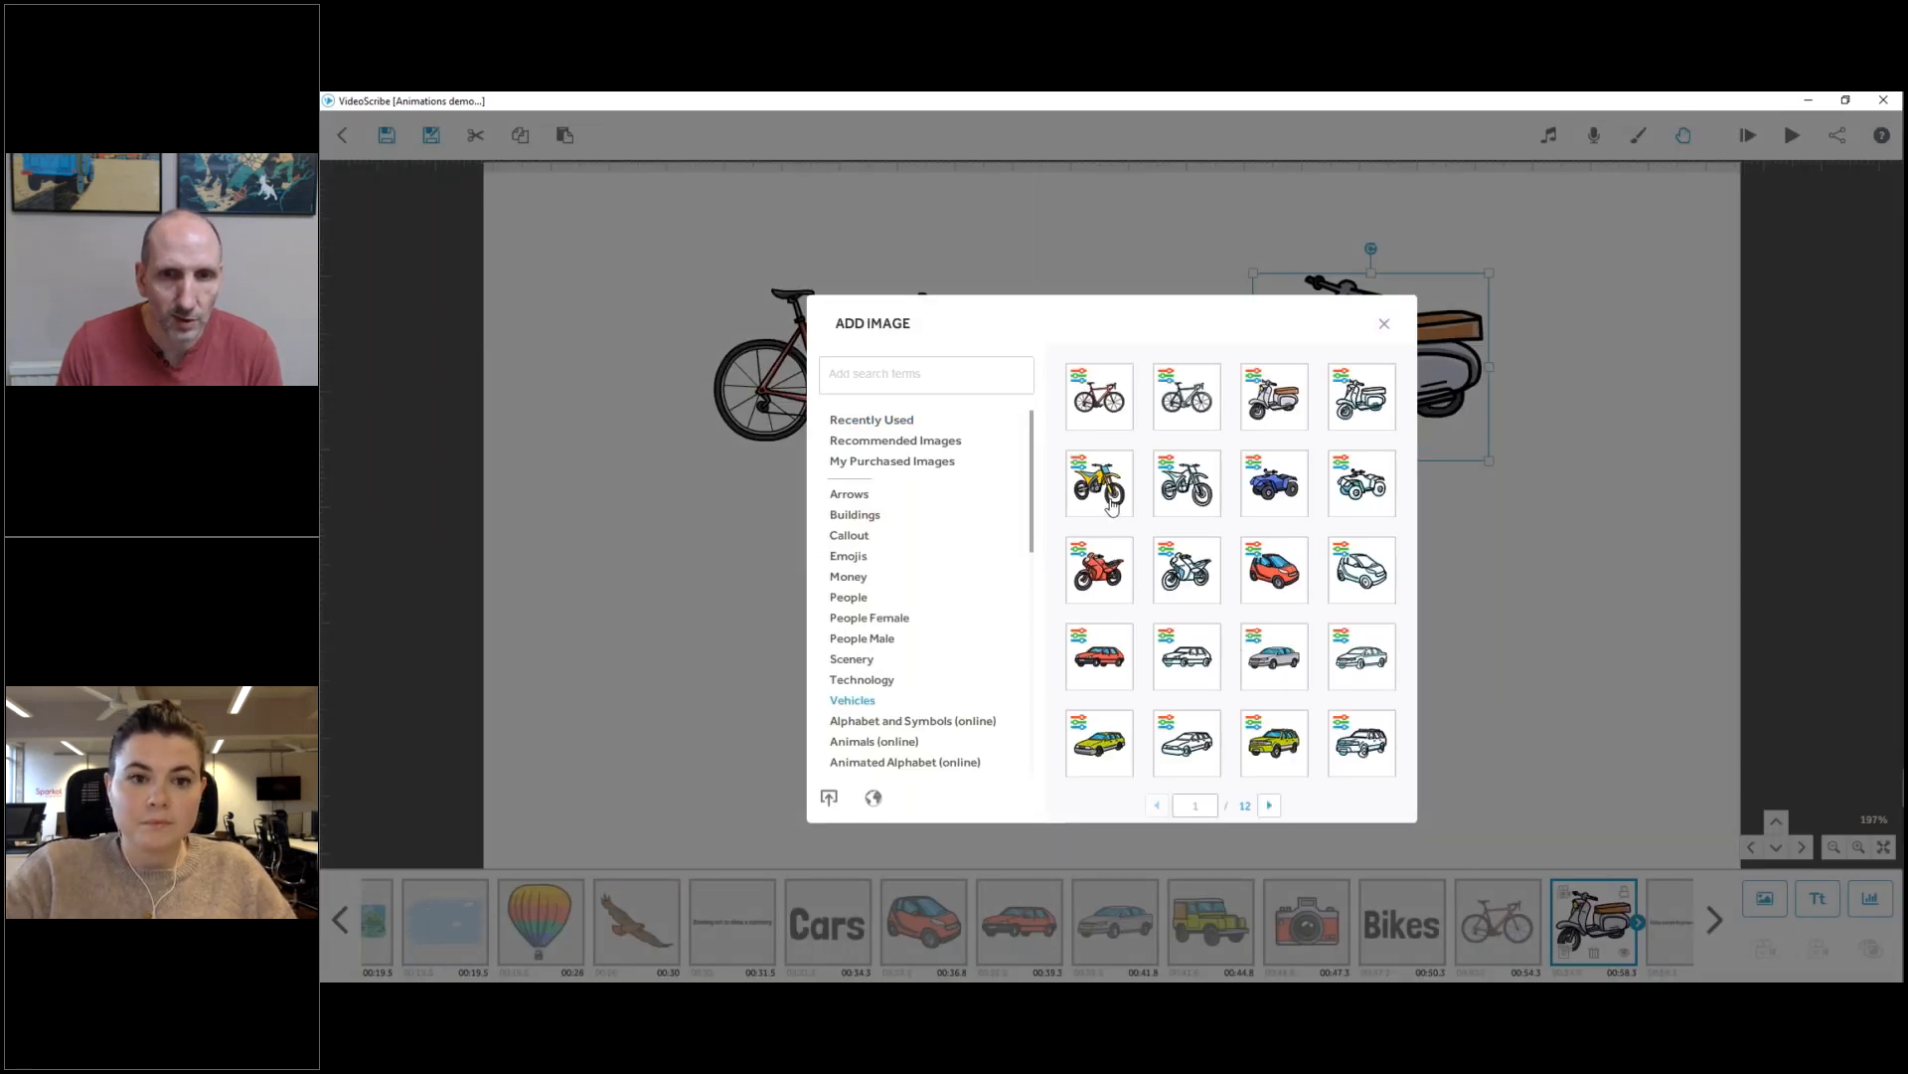
click(1107, 501)
drag(1273, 390, 1232, 428)
drag(1154, 498, 1393, 645)
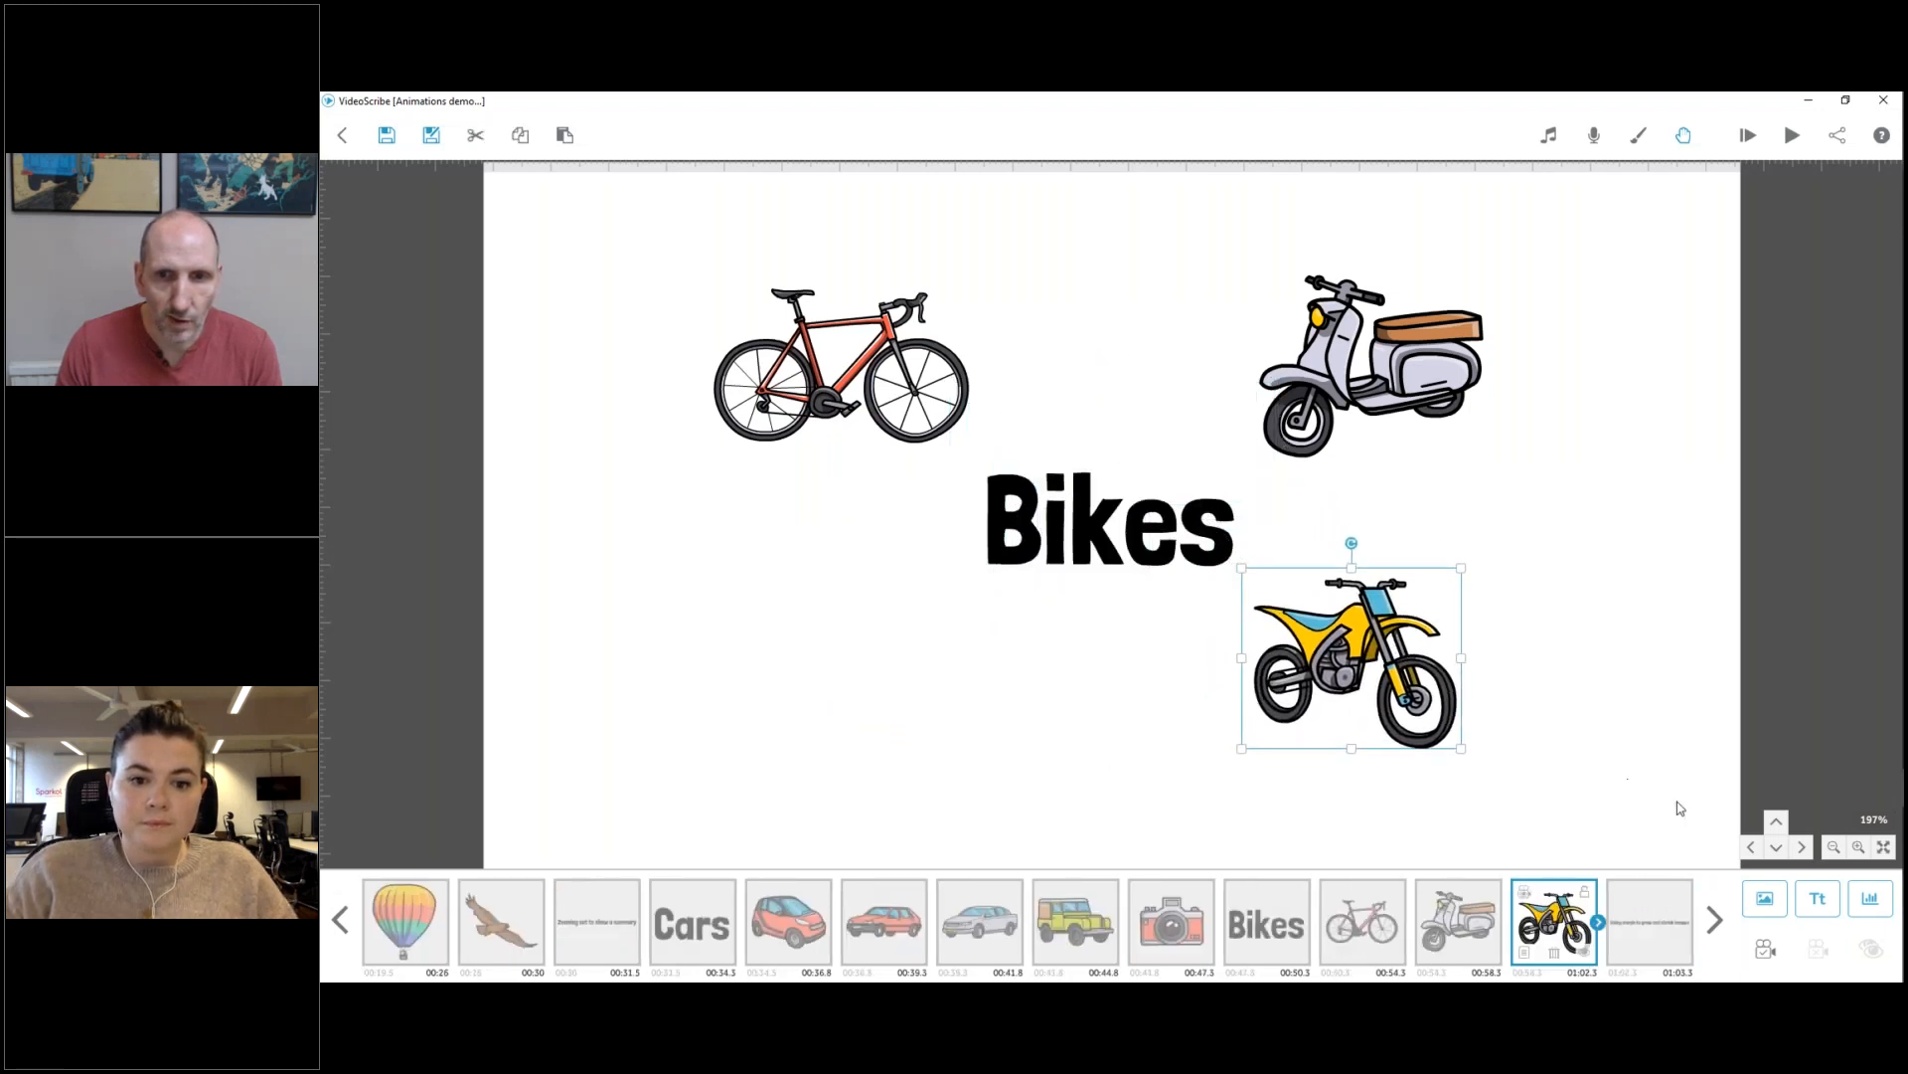
Add the red motorcycle from the Vehicles images, scale it down and place it below the bicycle.
click(1756, 900)
click(874, 702)
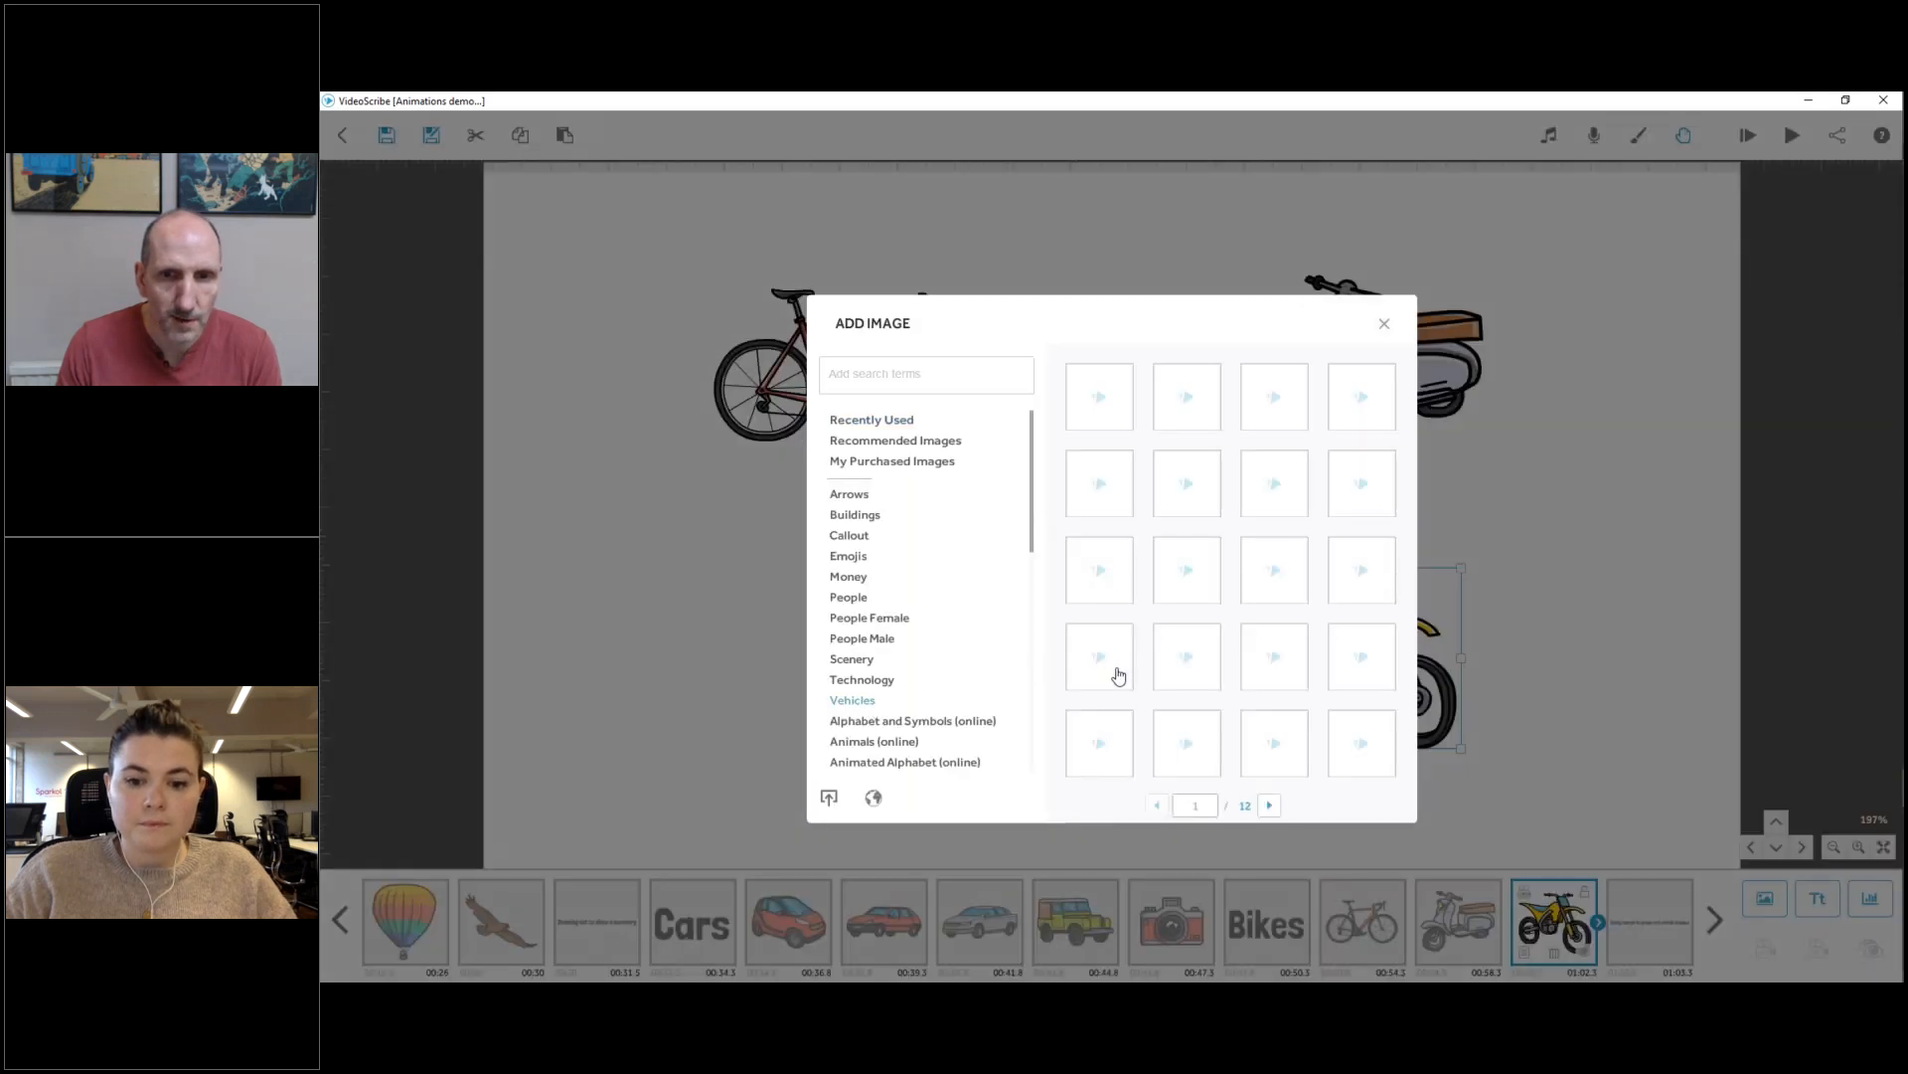
click(1106, 562)
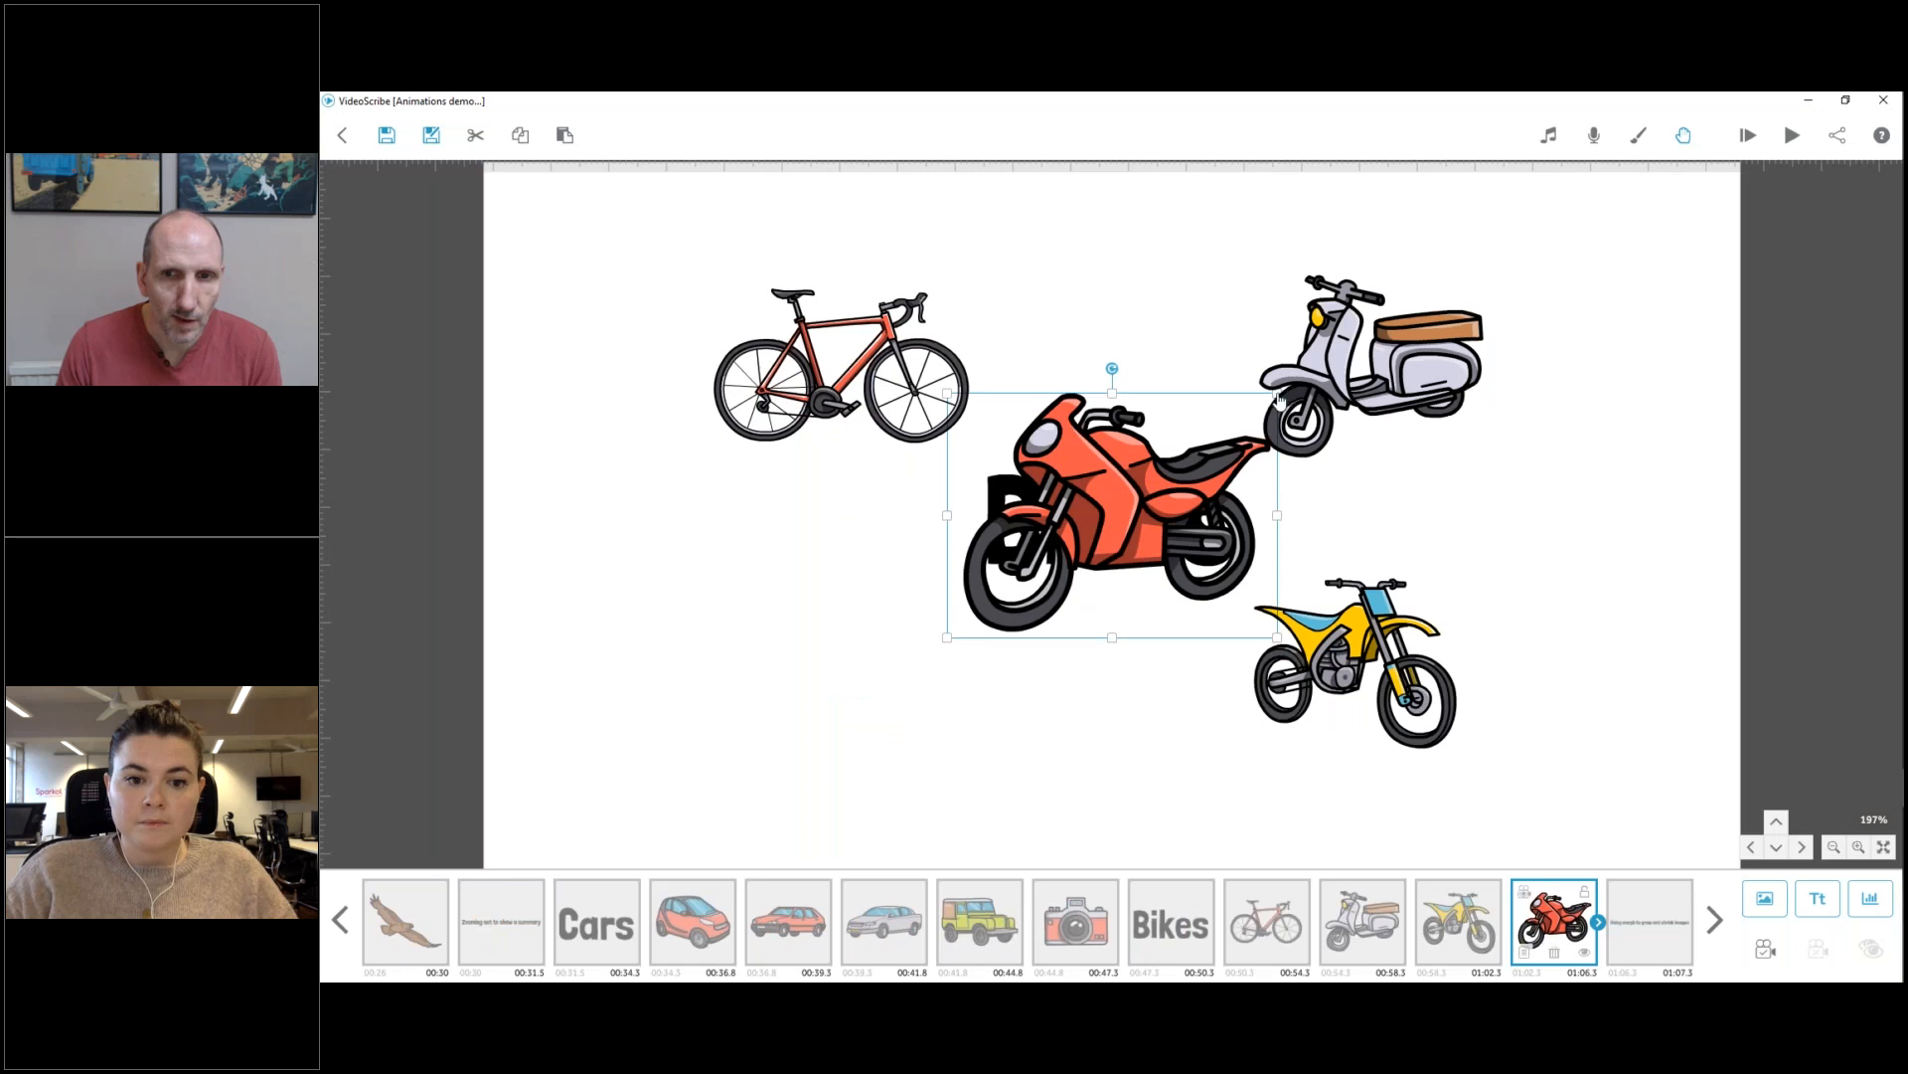
drag(1276, 393, 1233, 426)
drag(1174, 487, 905, 658)
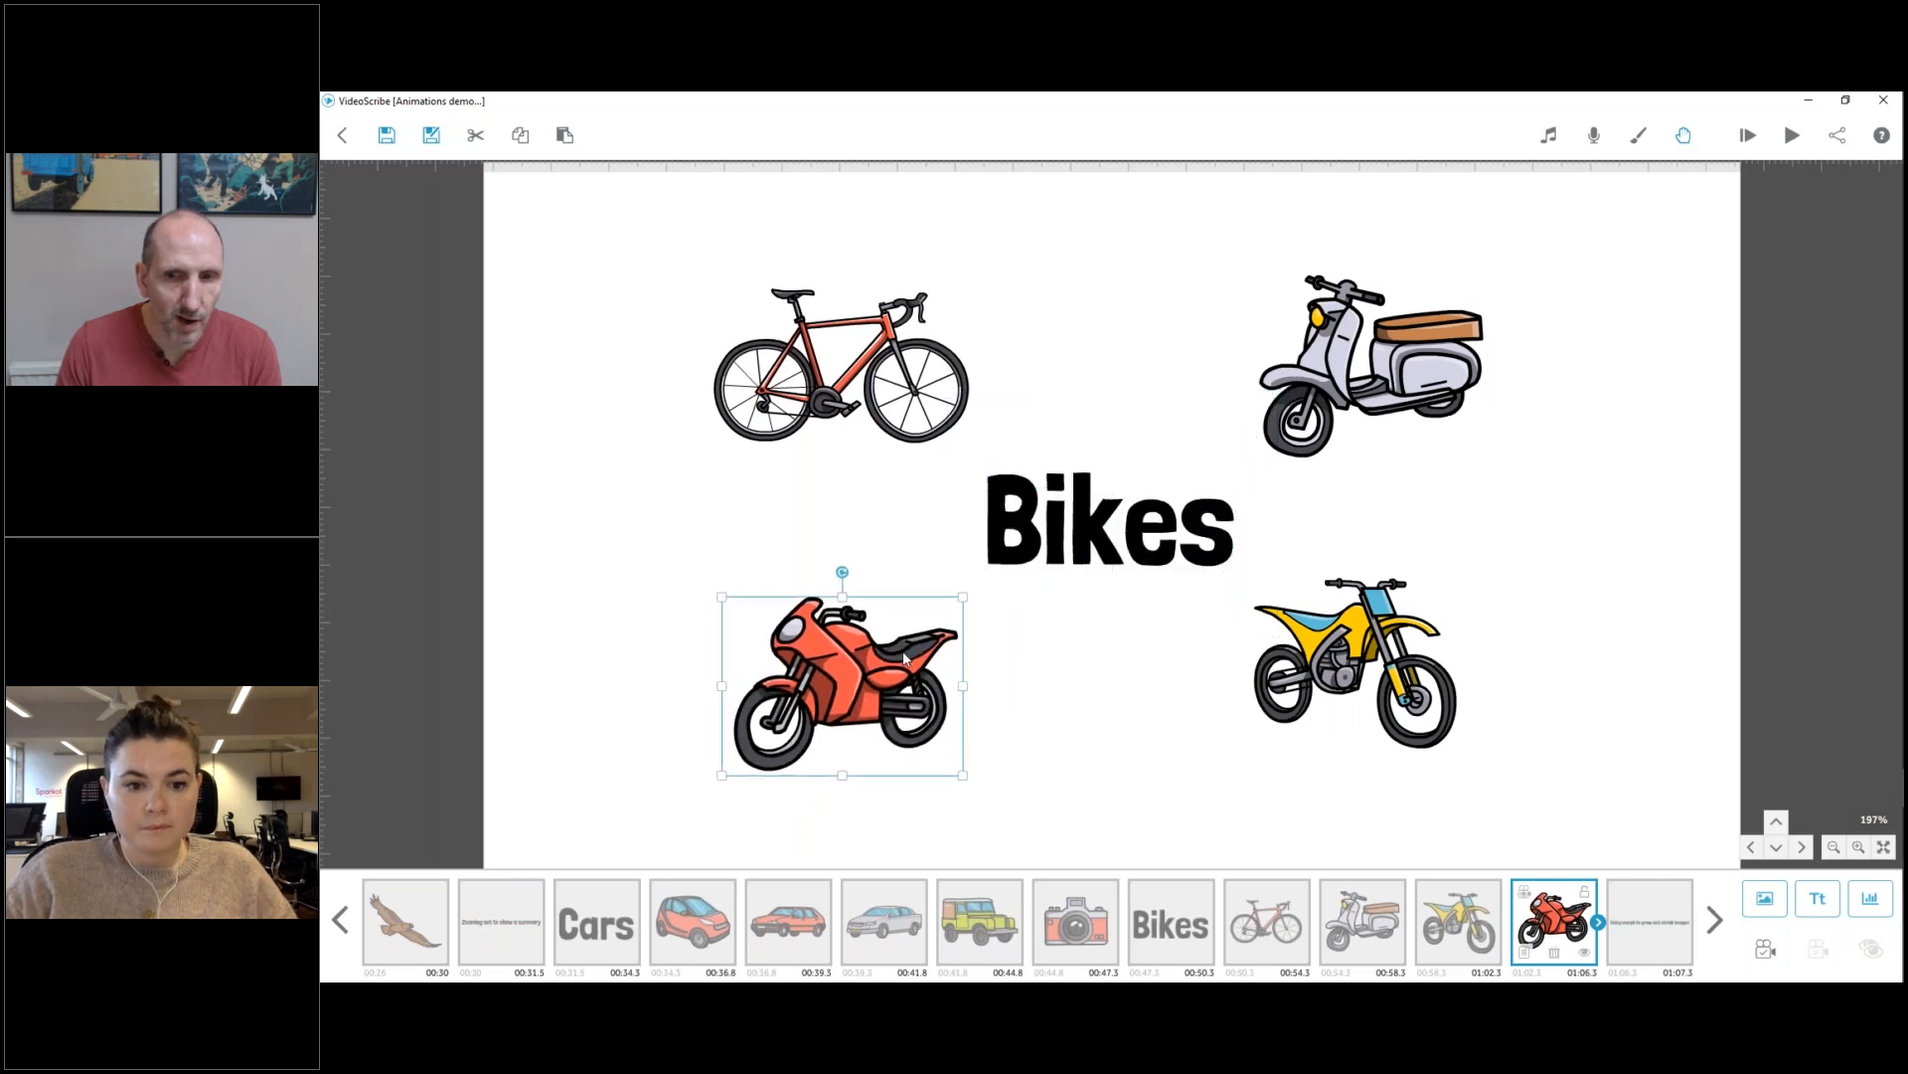
Add the recently used camera image, shrink it and place it beside the bicycle's upper left.
click(1764, 898)
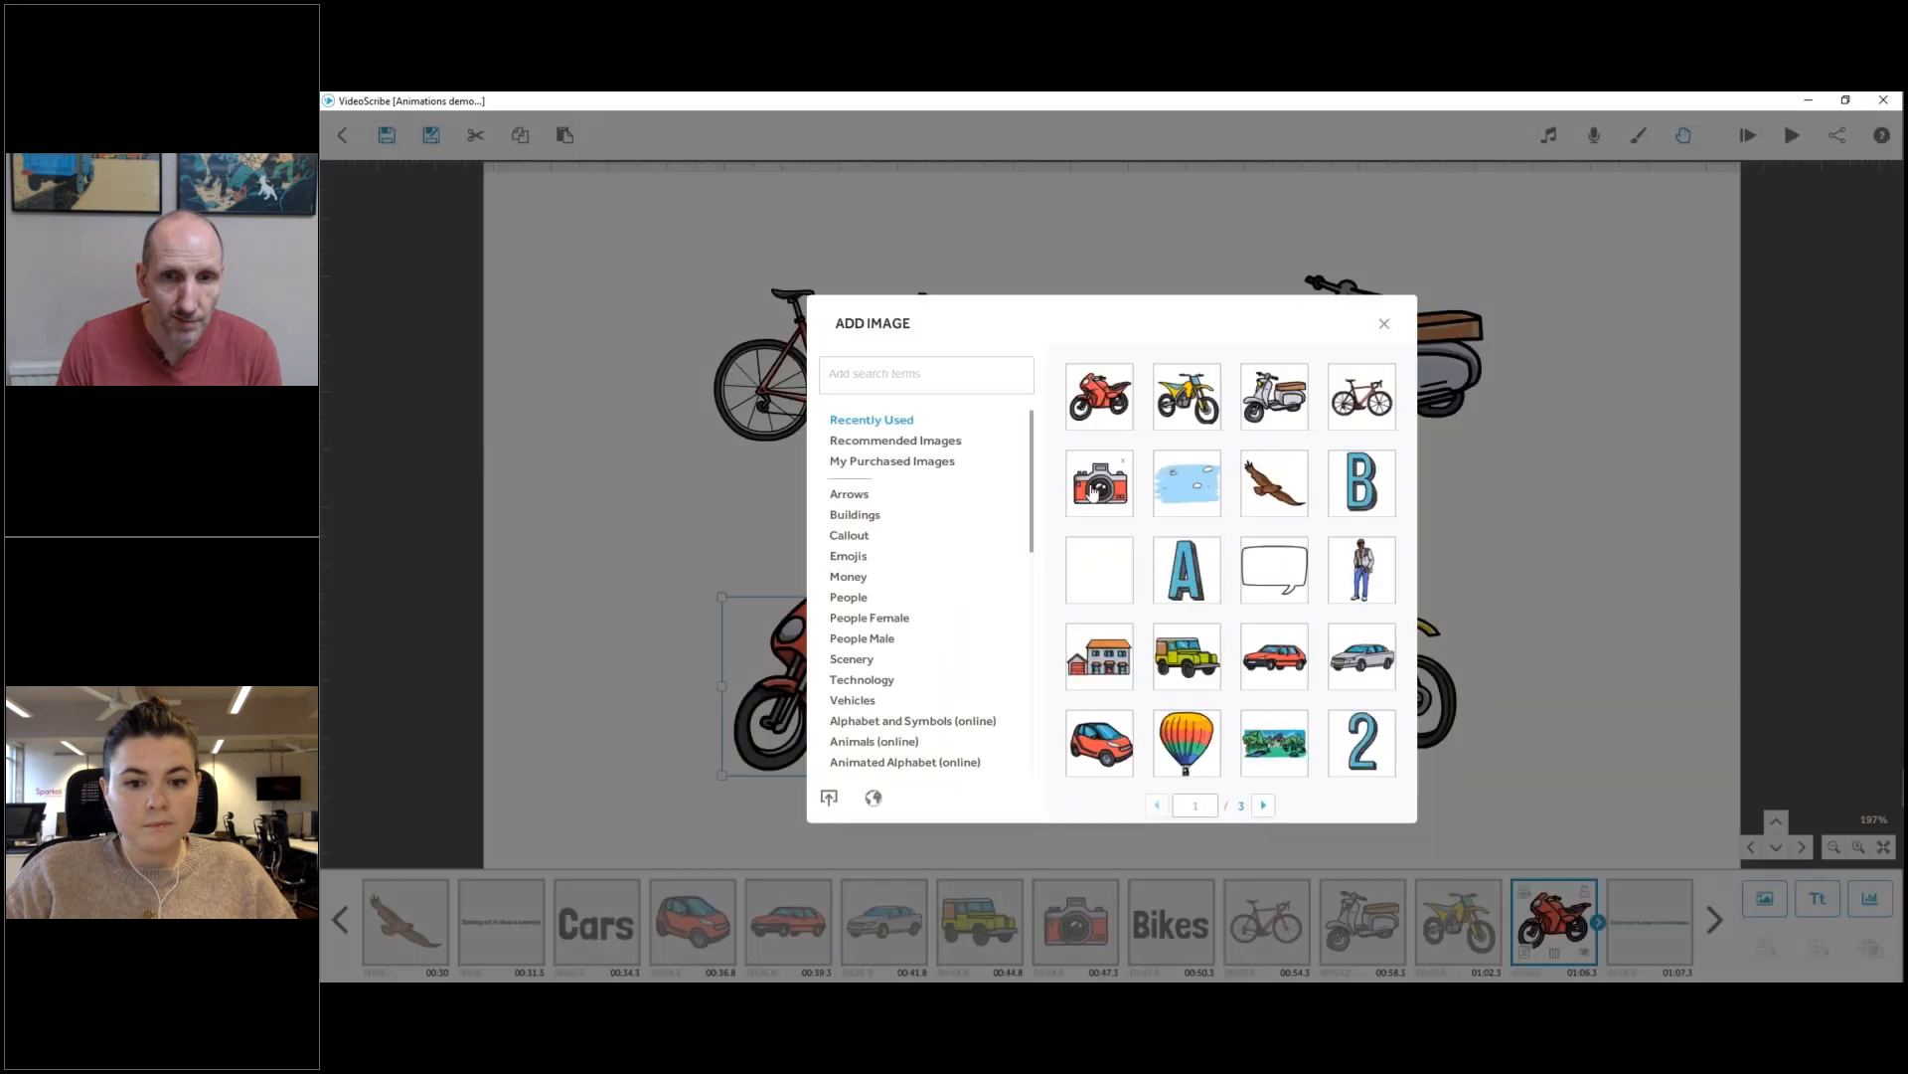
click(1093, 492)
drag(1281, 396, 1183, 456)
drag(1137, 545, 641, 335)
Adjust the camera image's position near the bicycle and set its camera view to frame all four bikes and the Bikes text.
click(1120, 539)
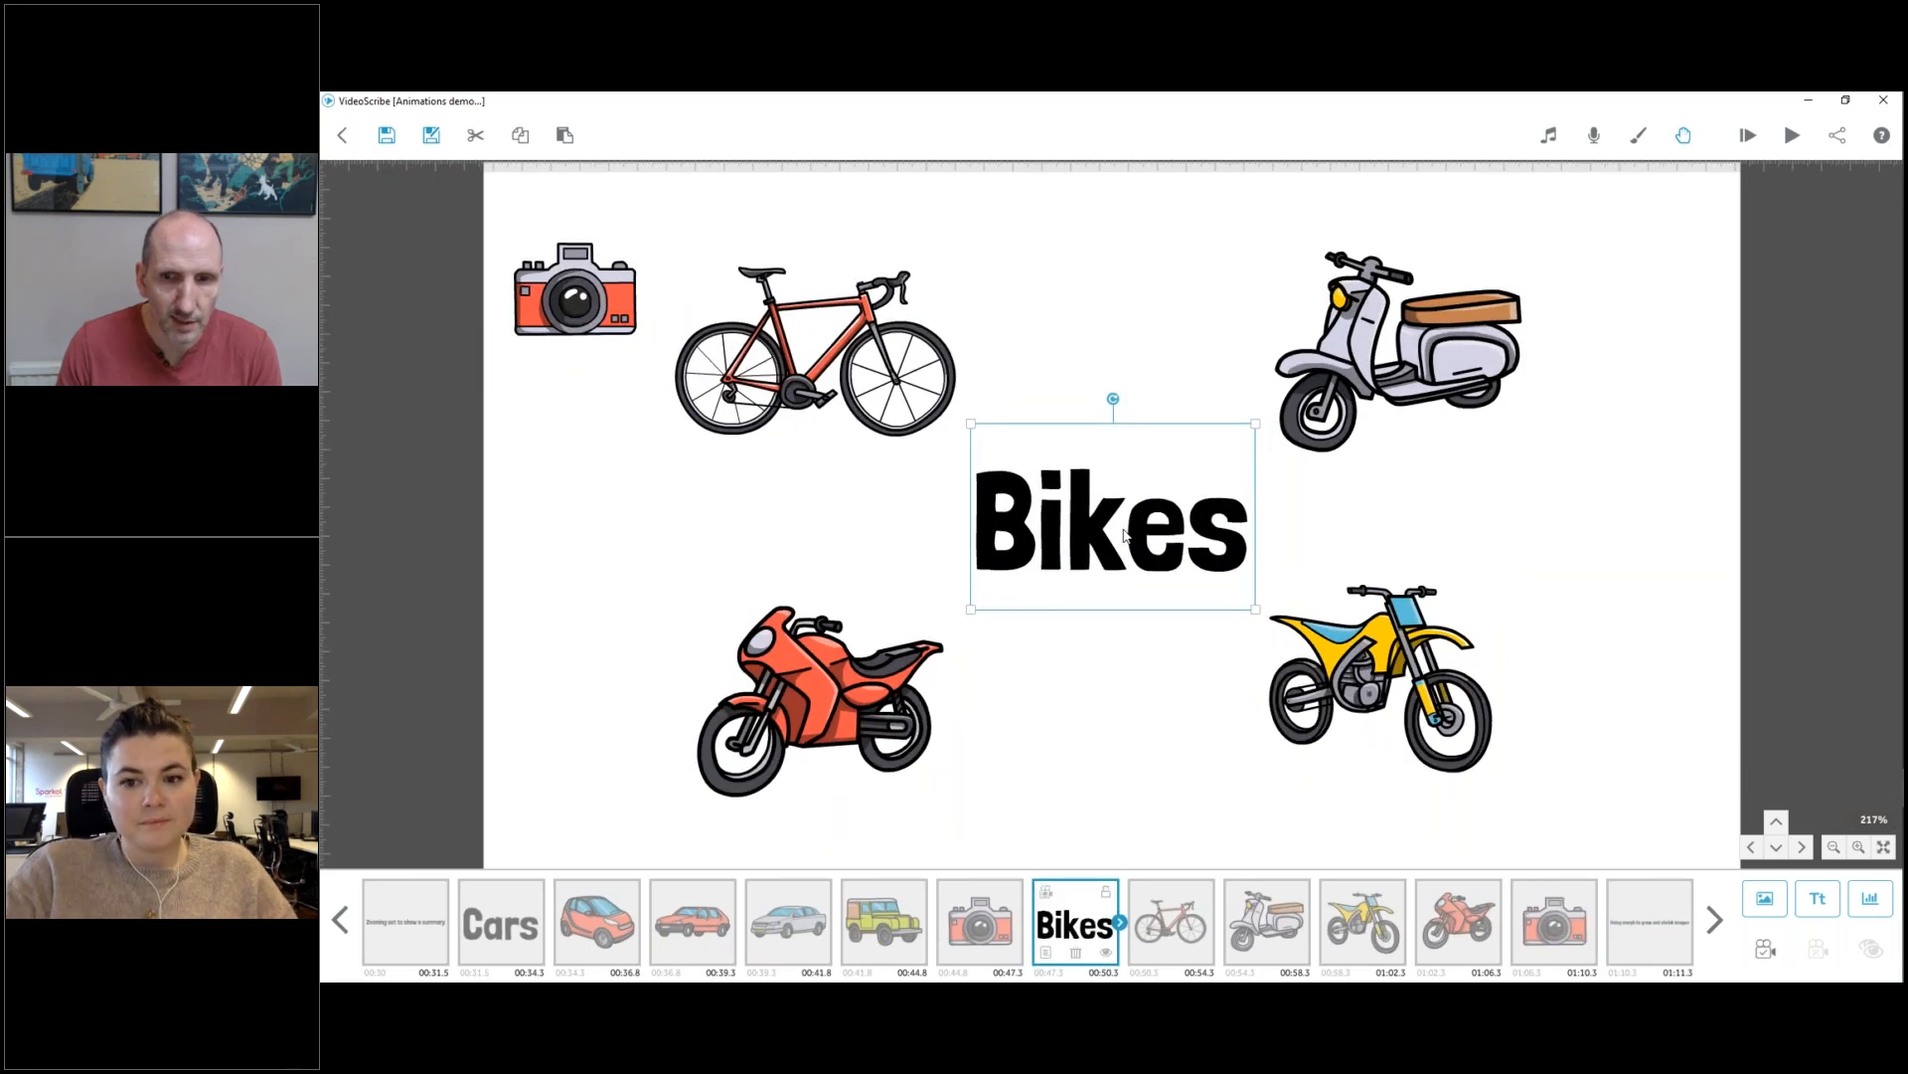
scroll(1124, 535, up, 1)
drag(537, 320, 608, 301)
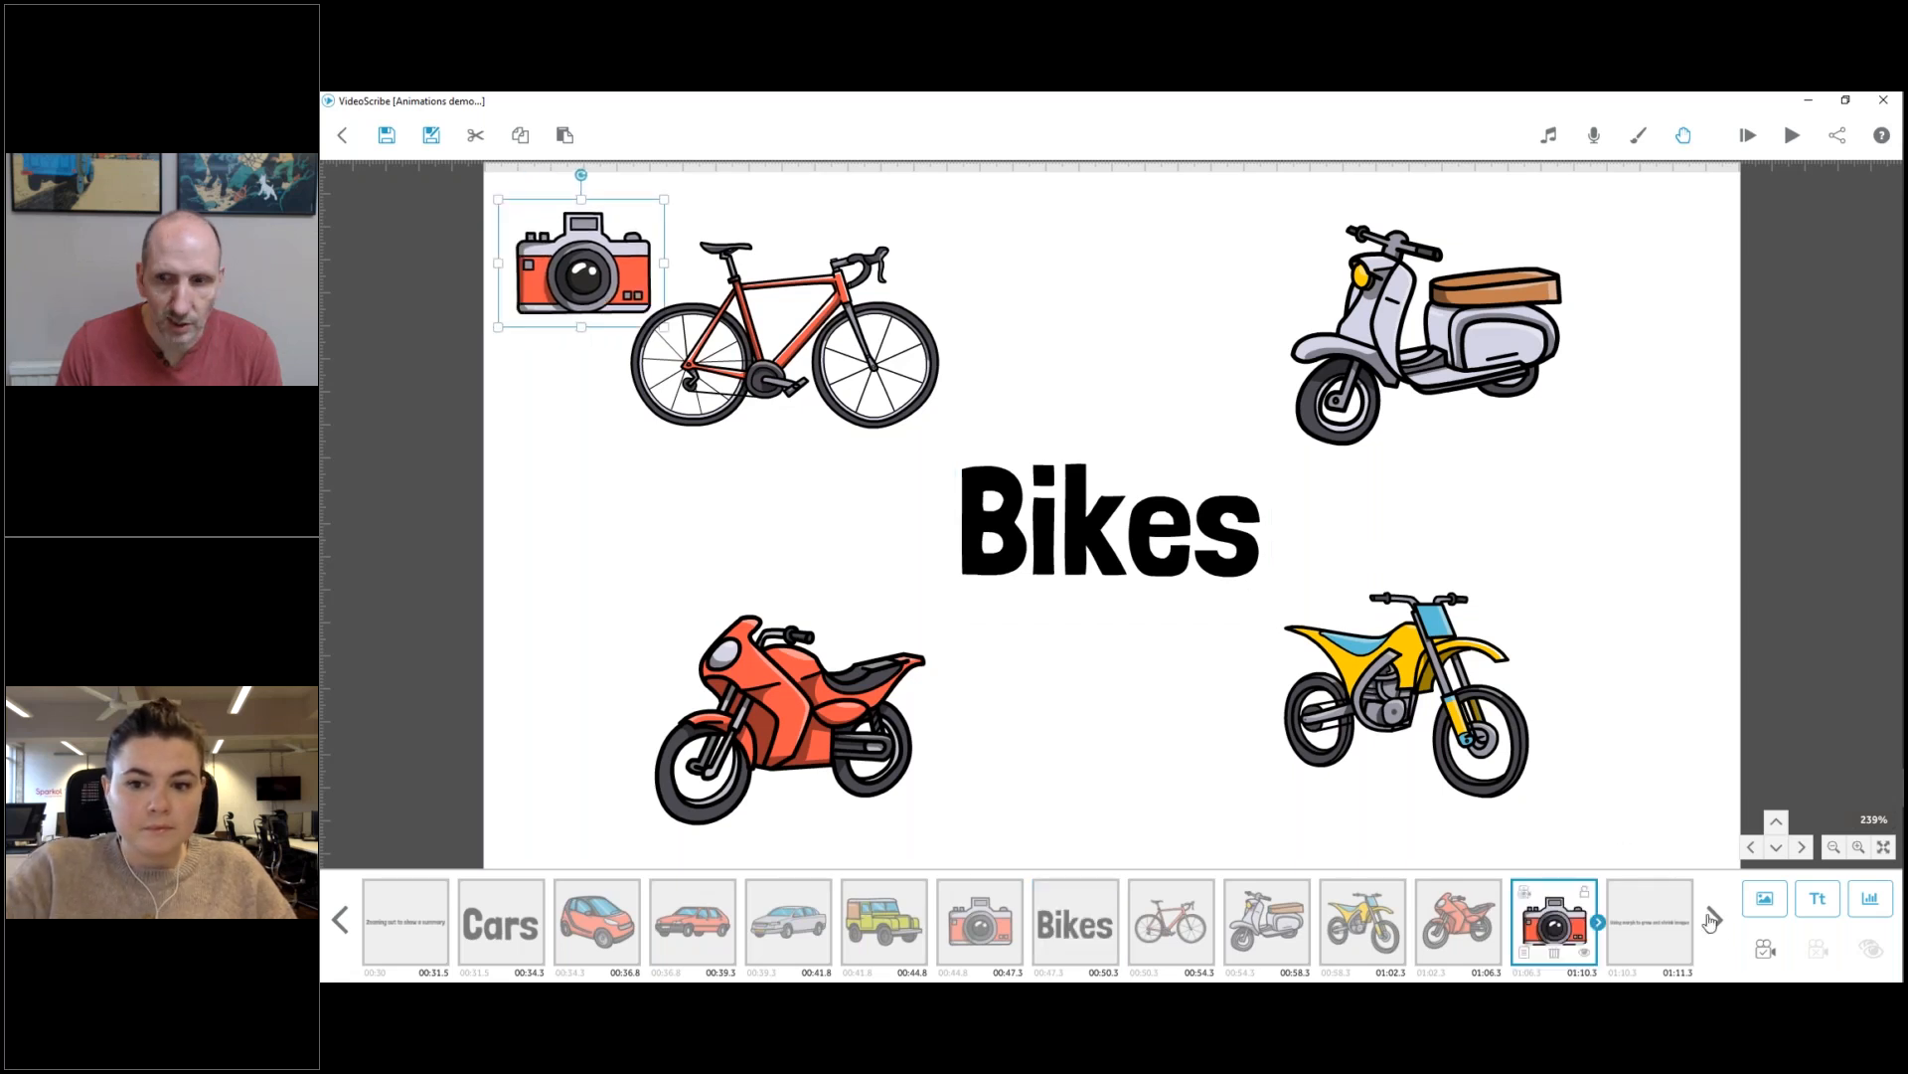
click(1765, 949)
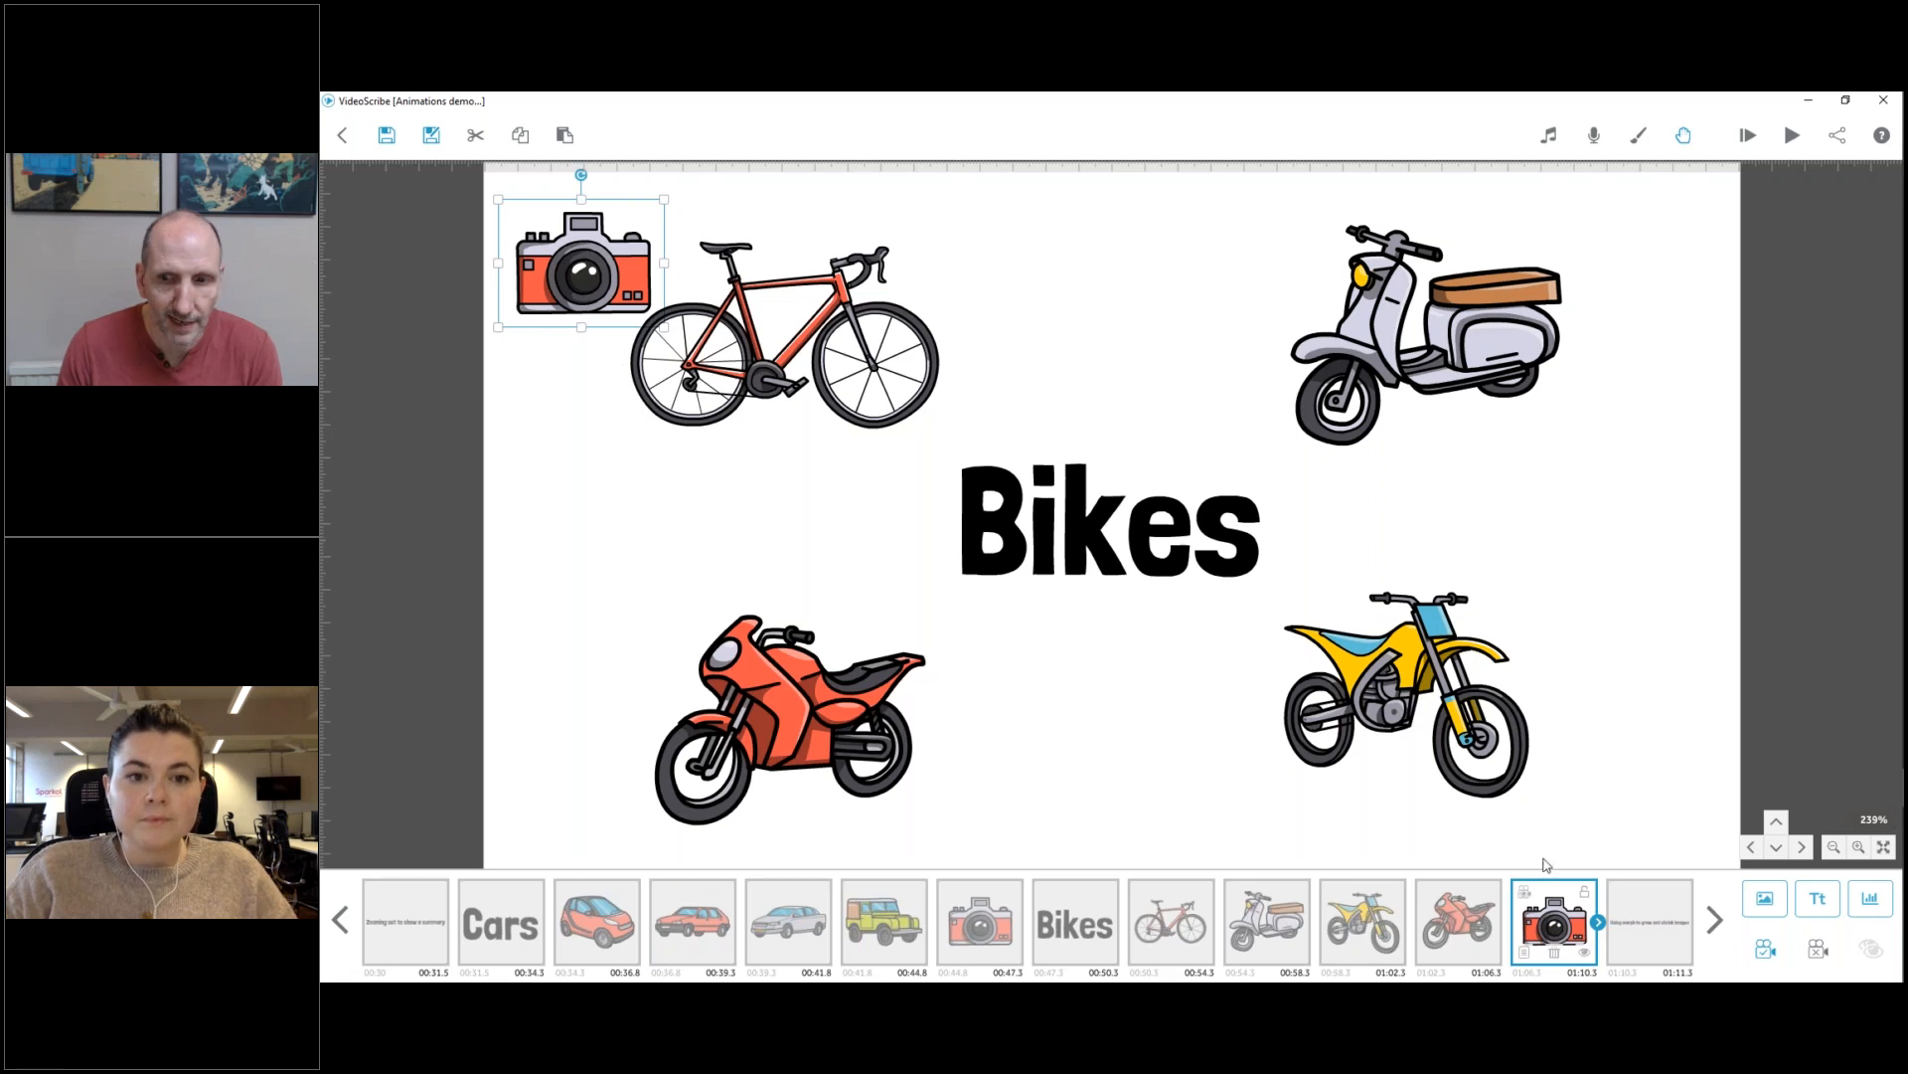
Make the second camera image invisible at 0 % Solid, with Animate time 0.0 s and Pause time 1.5 s.
click(1523, 952)
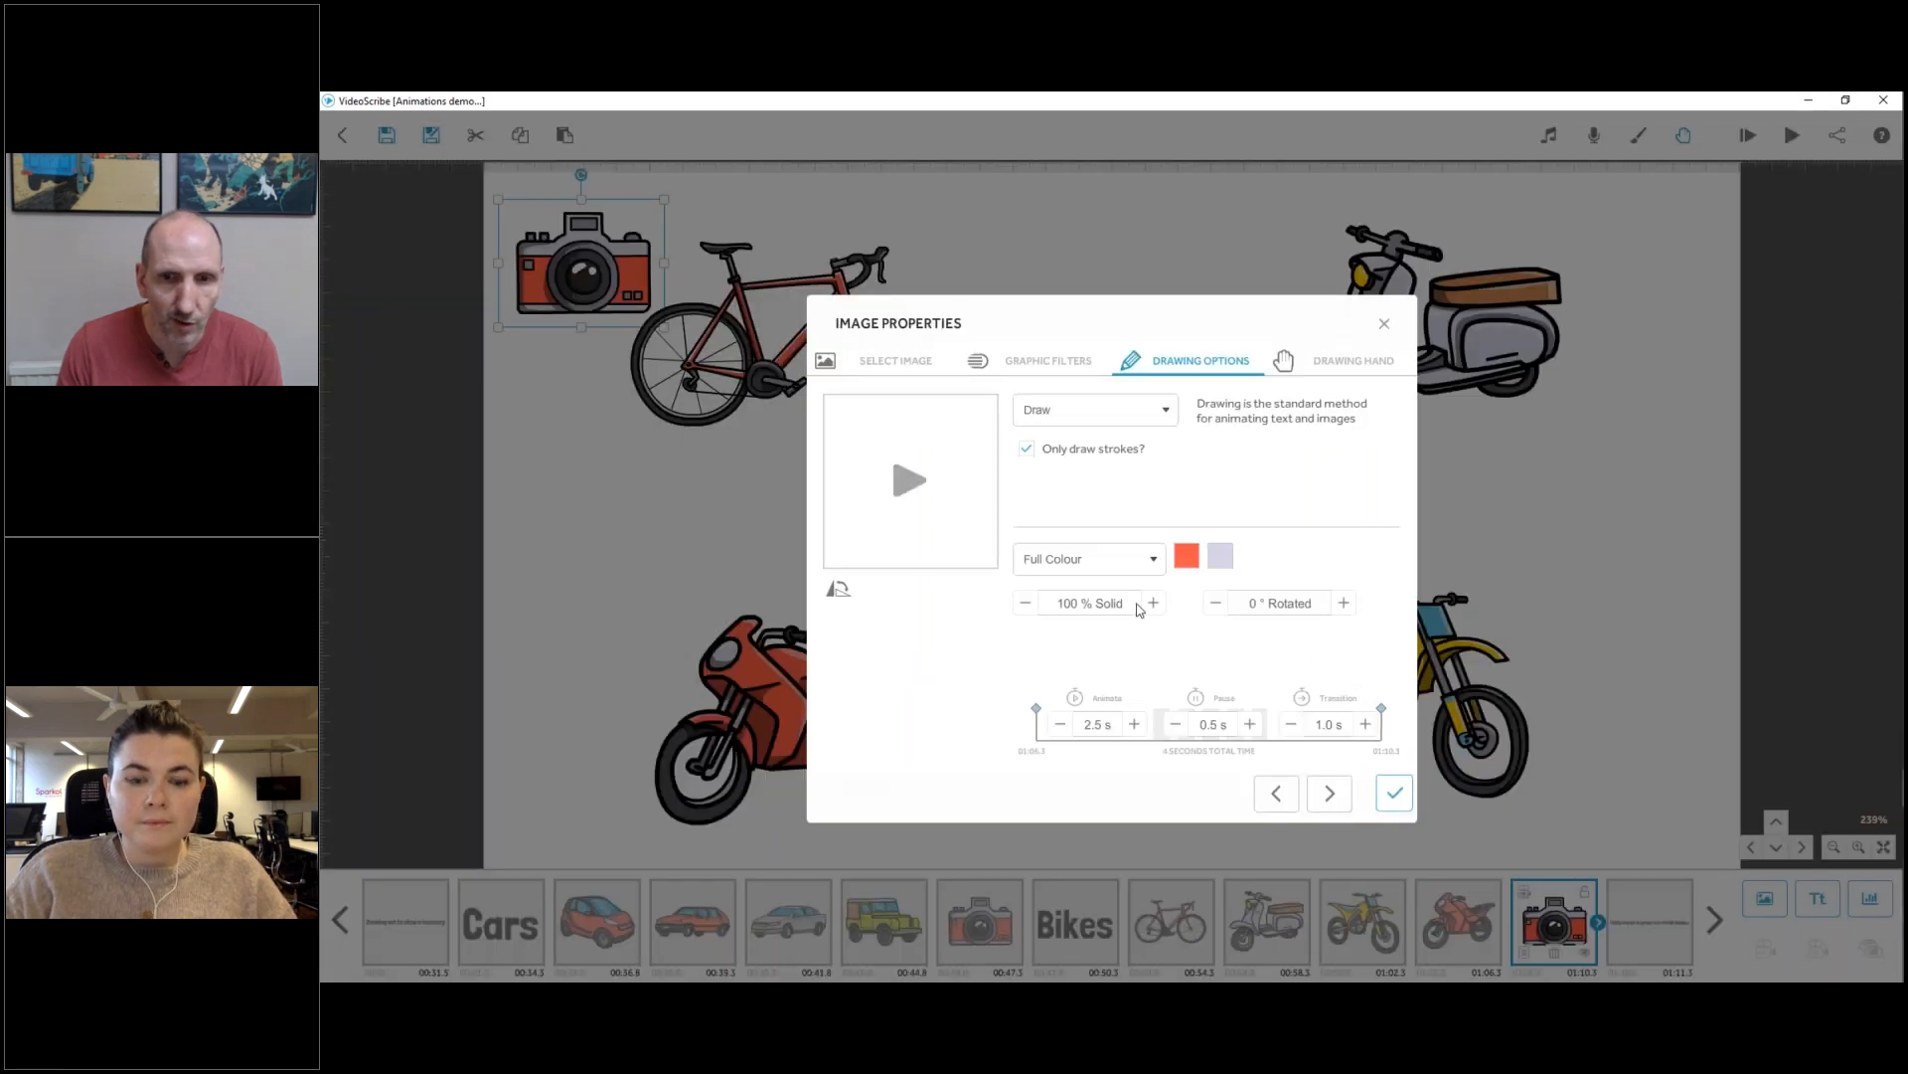
click(1059, 606)
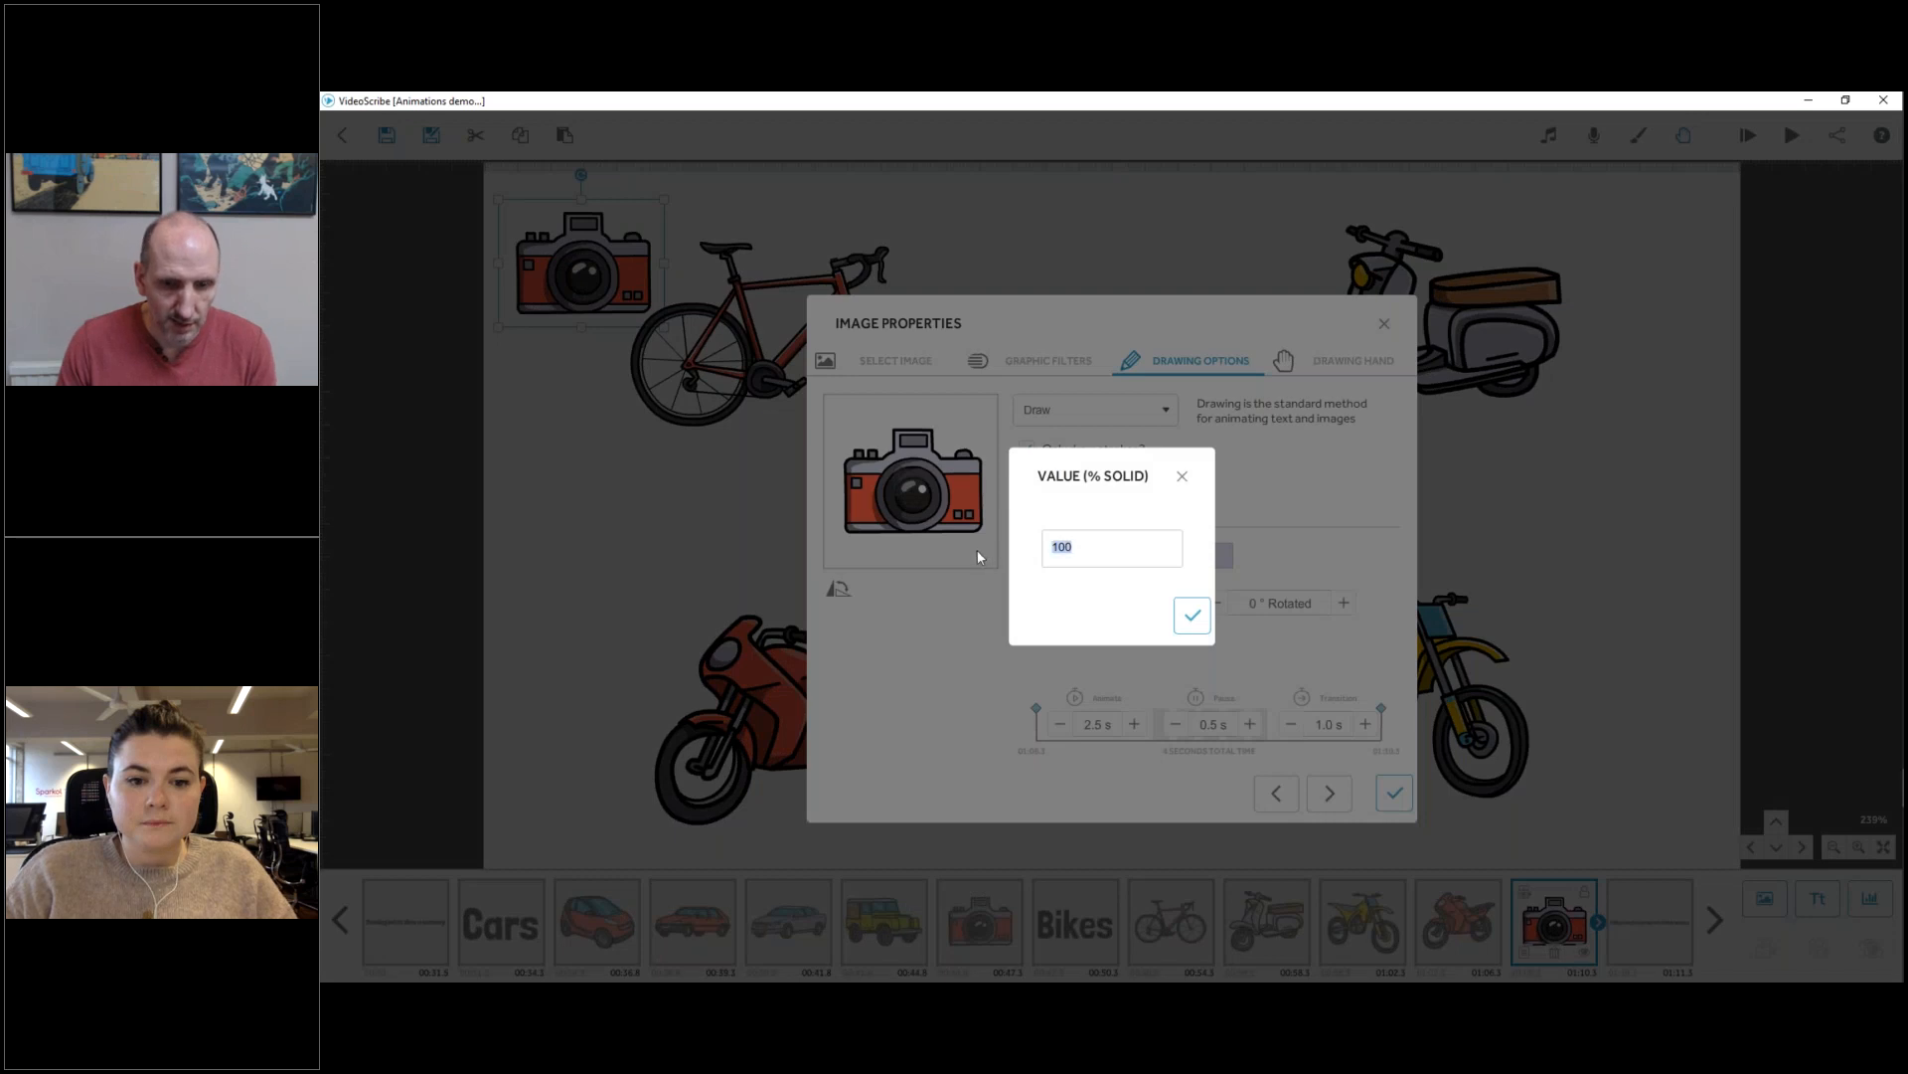
click(1193, 615)
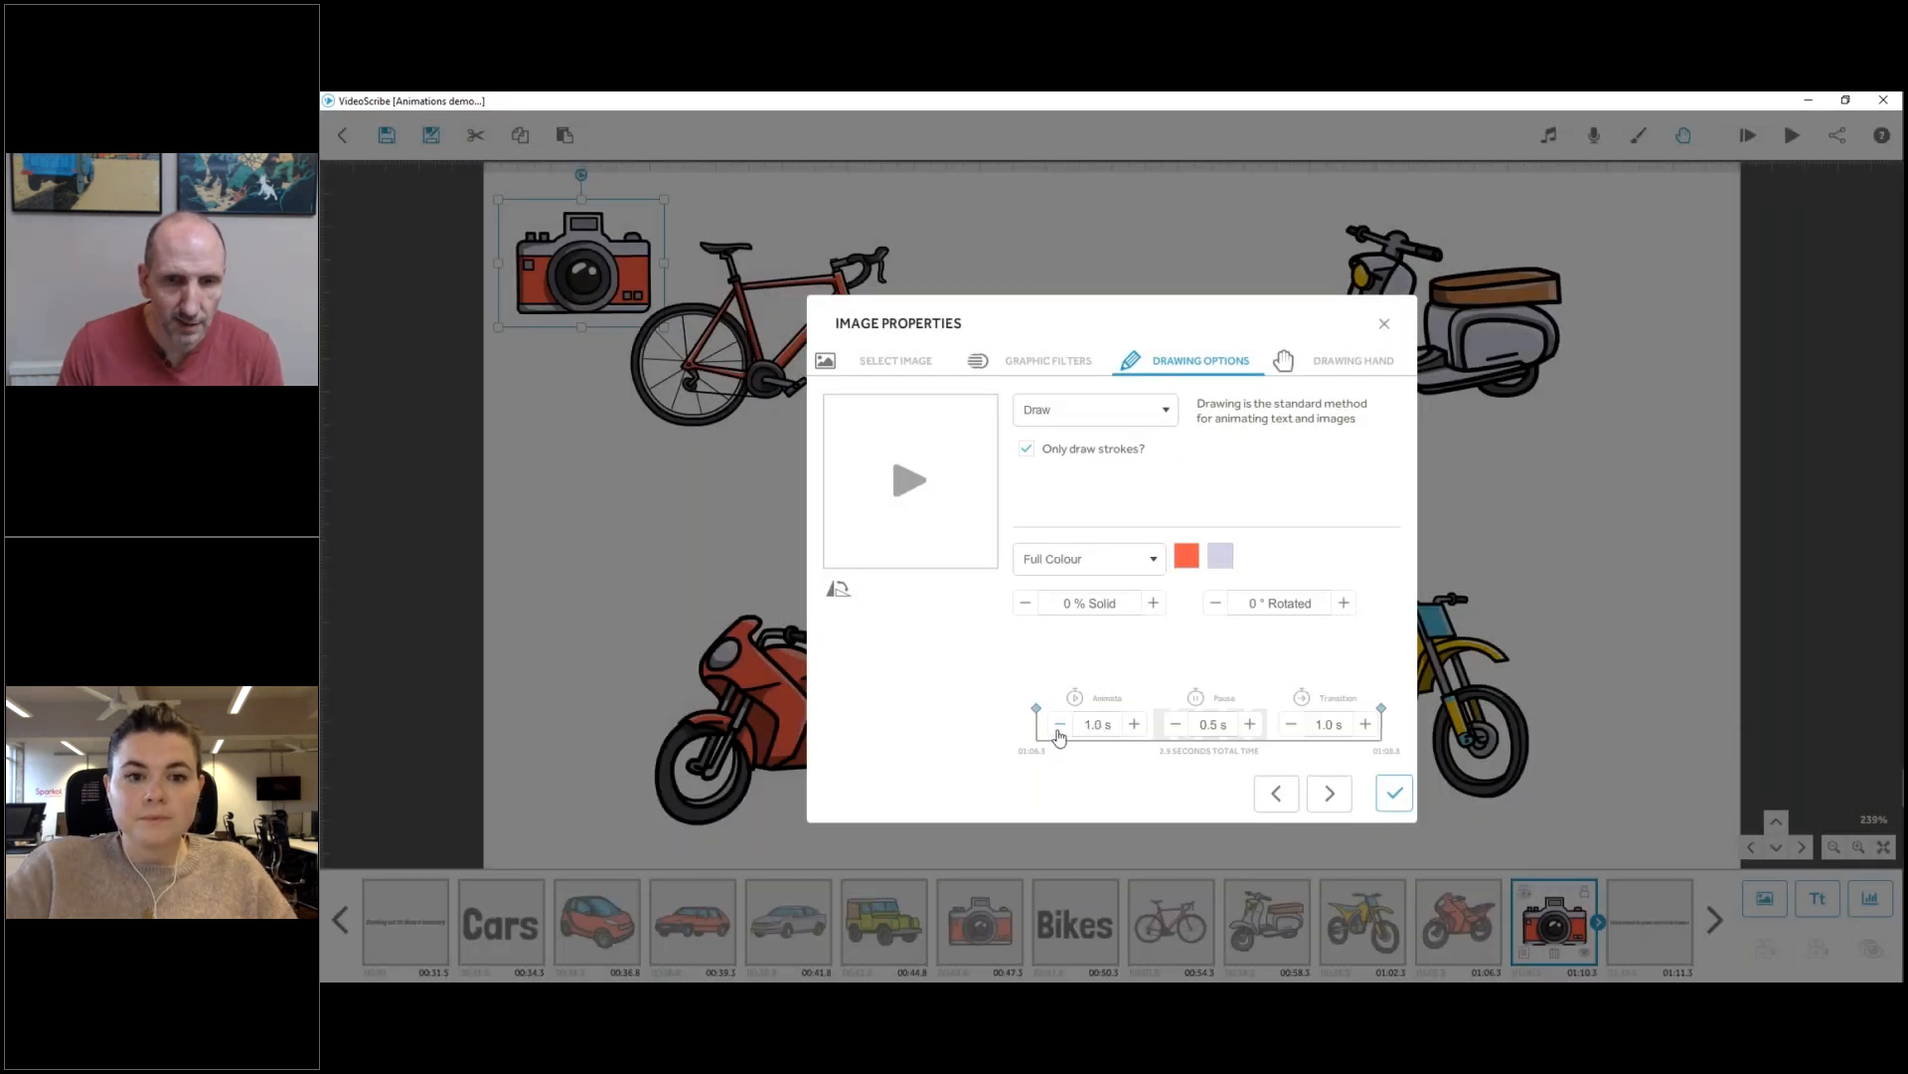
click(1249, 725)
click(1251, 726)
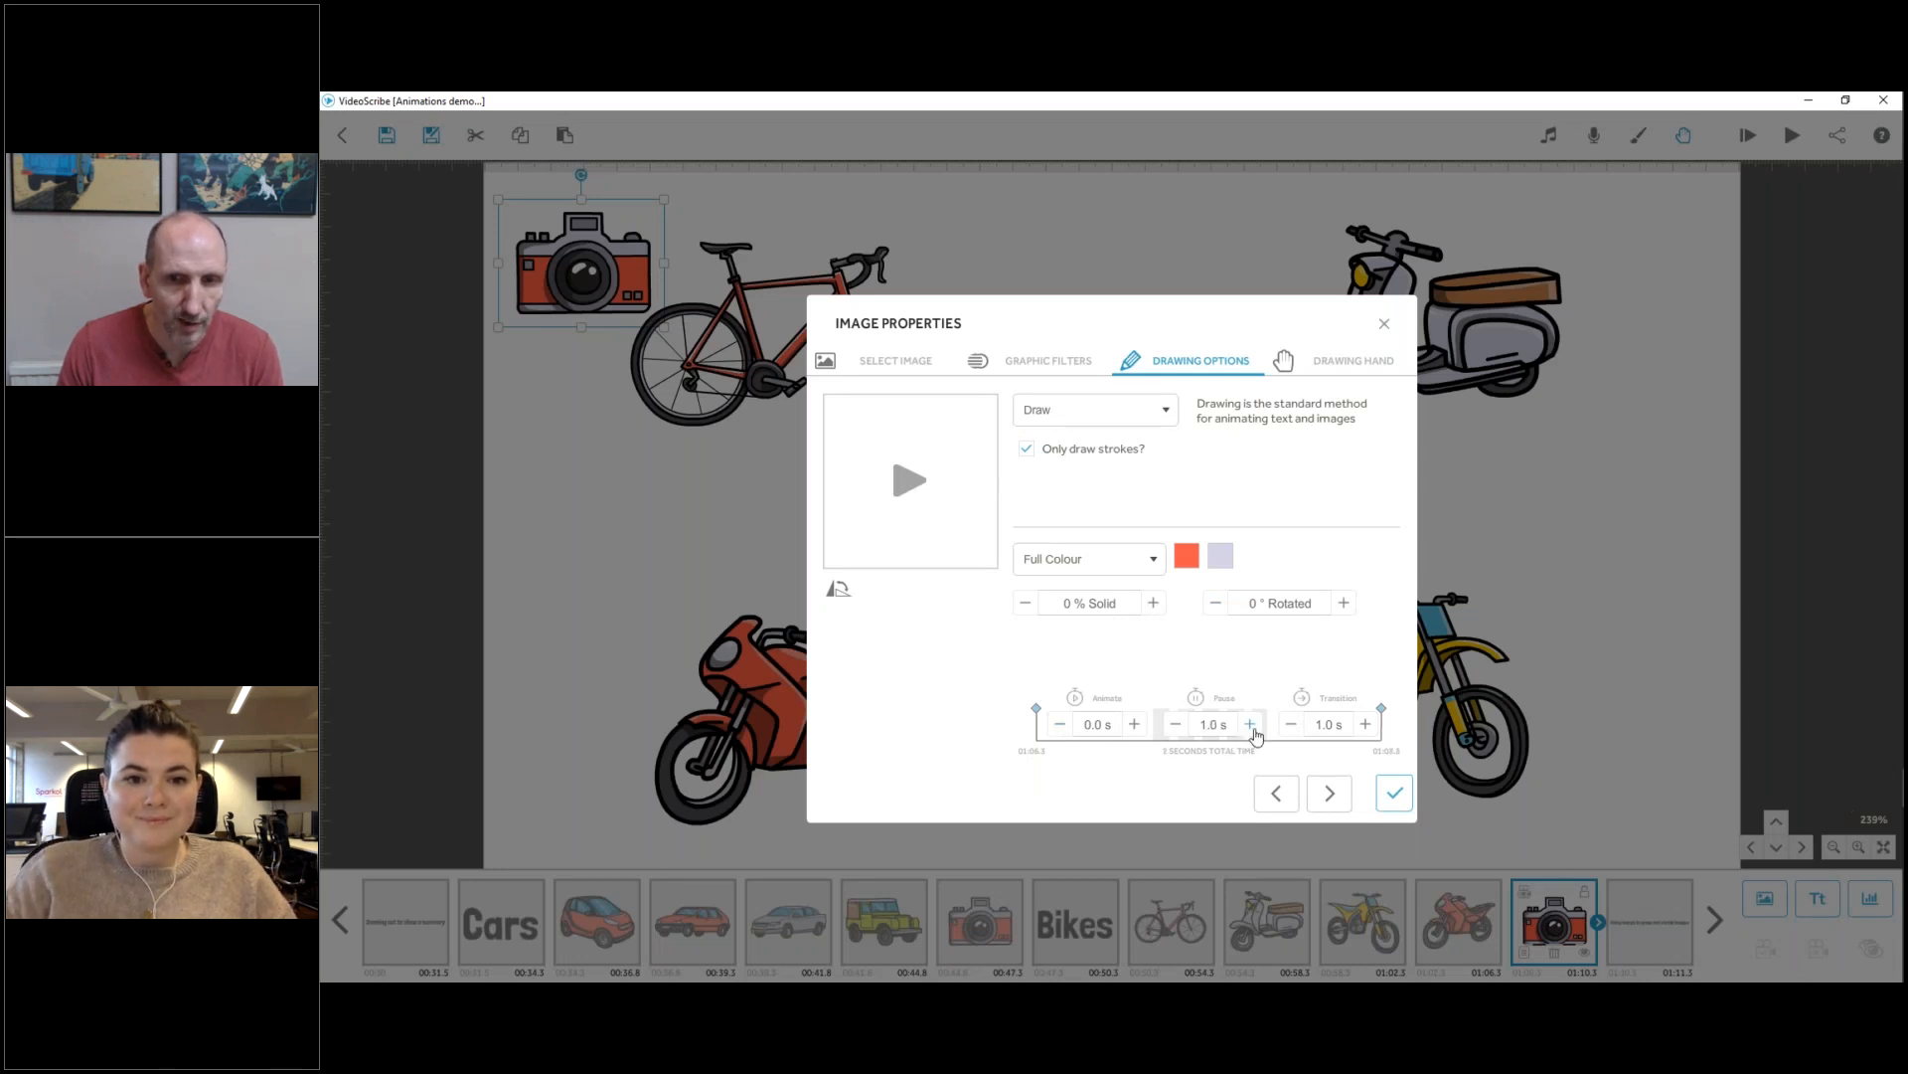
click(1395, 795)
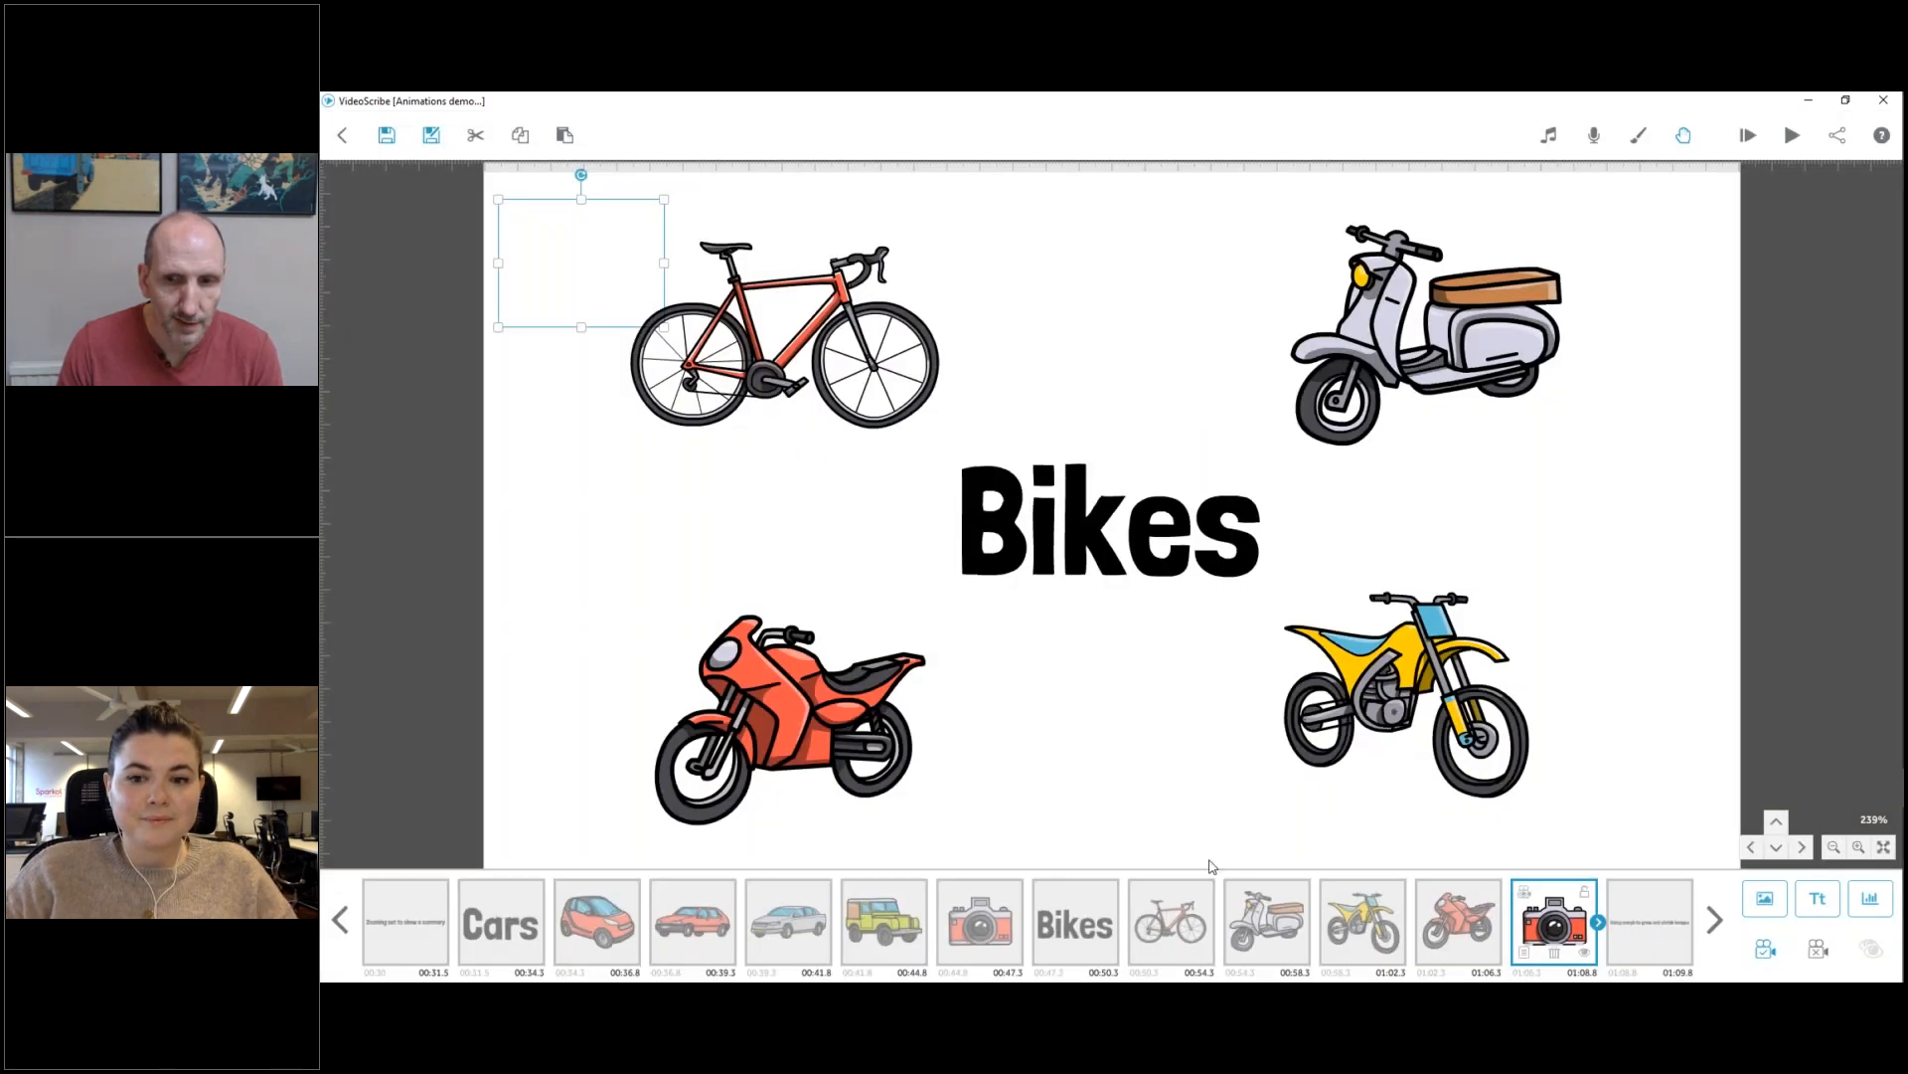
Play the animation from the Bikes text through the four bikes and stop the preview.
right_click(1059, 940)
click(1118, 840)
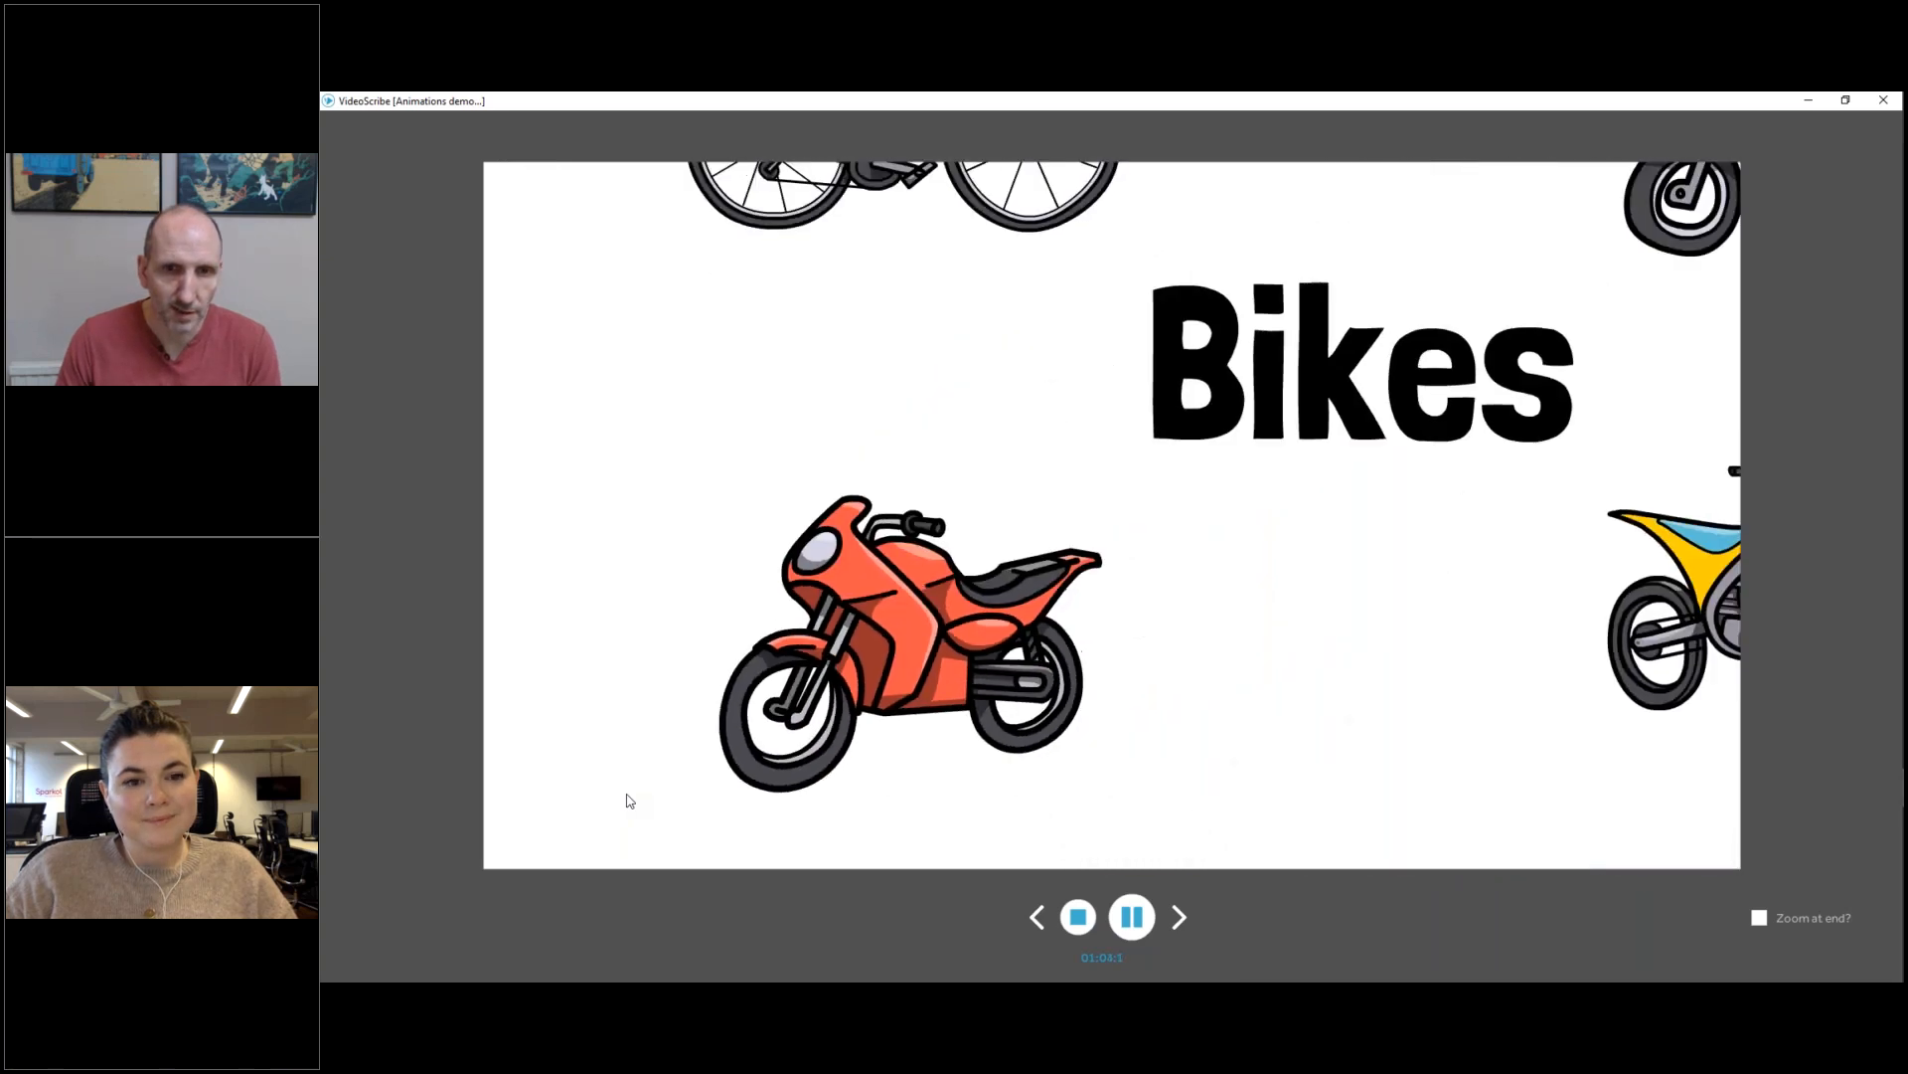
click(1078, 917)
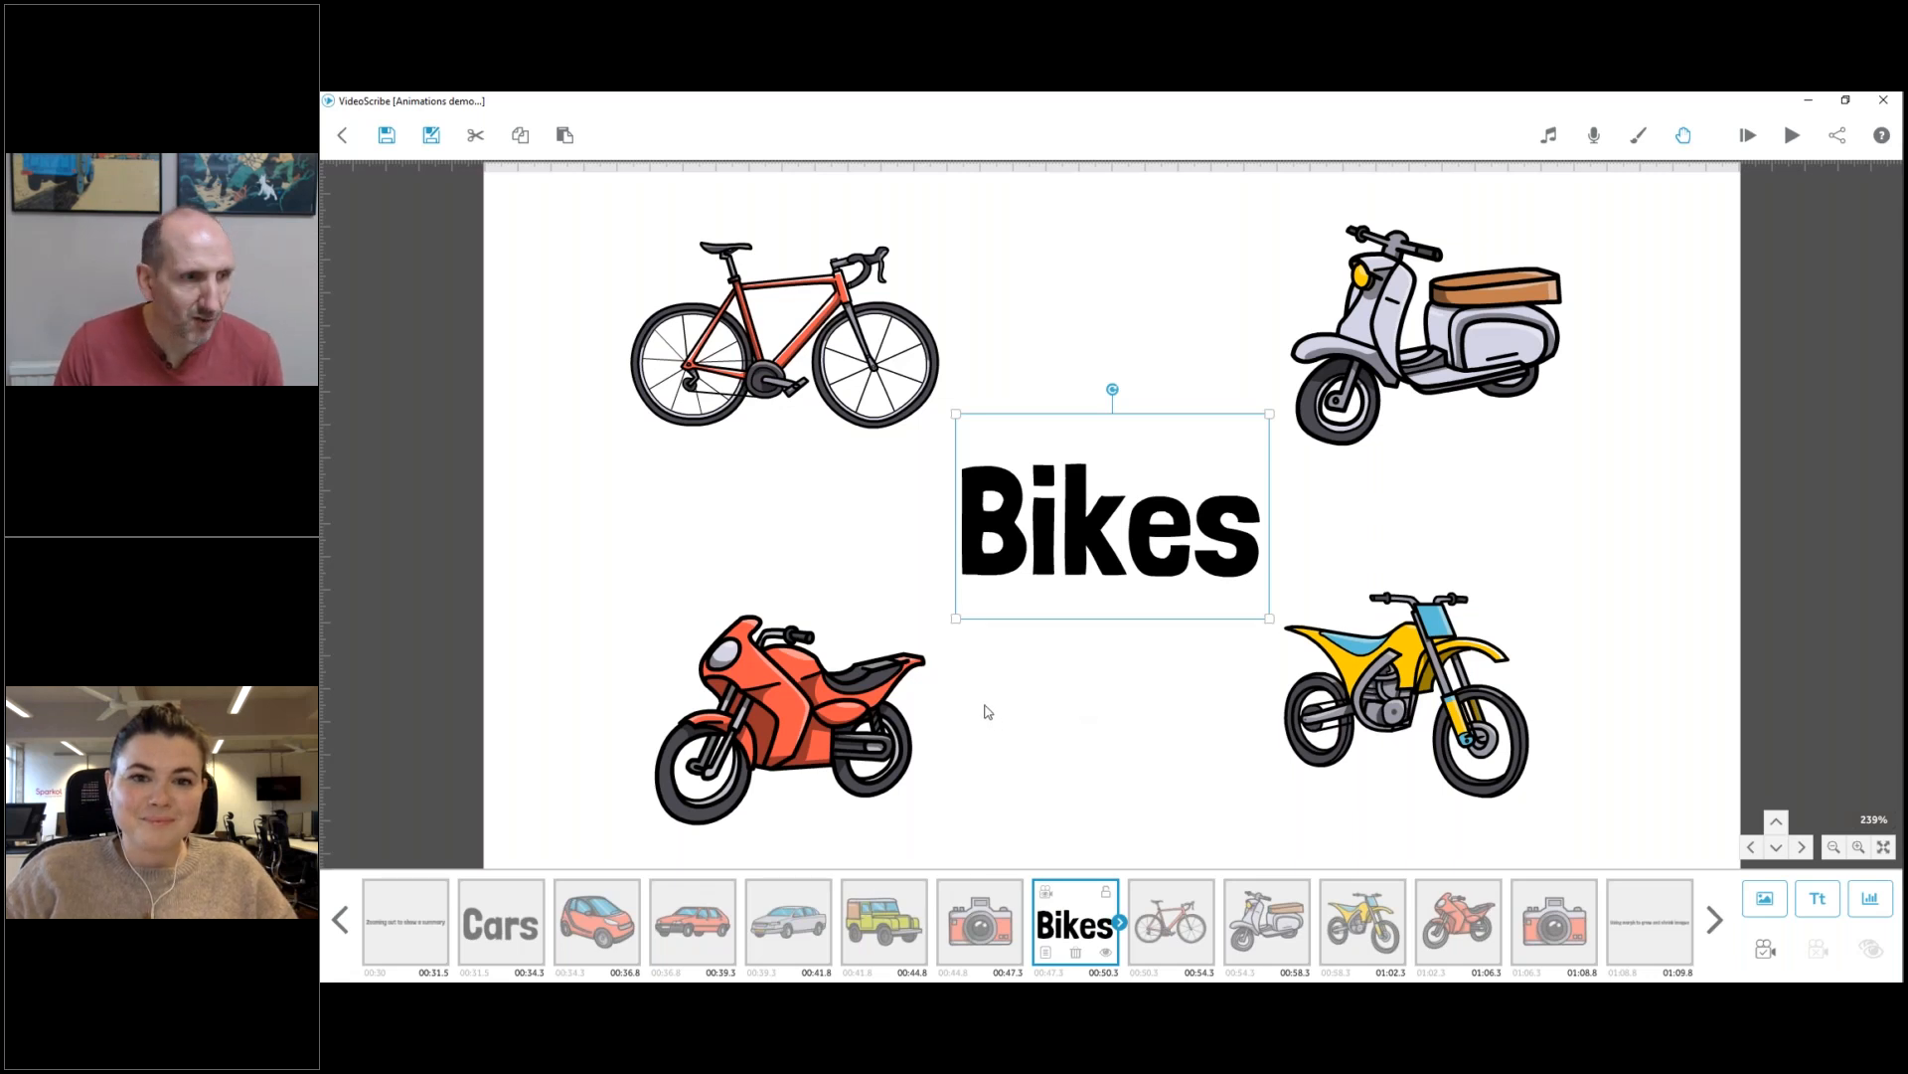
key(alt+Tab)
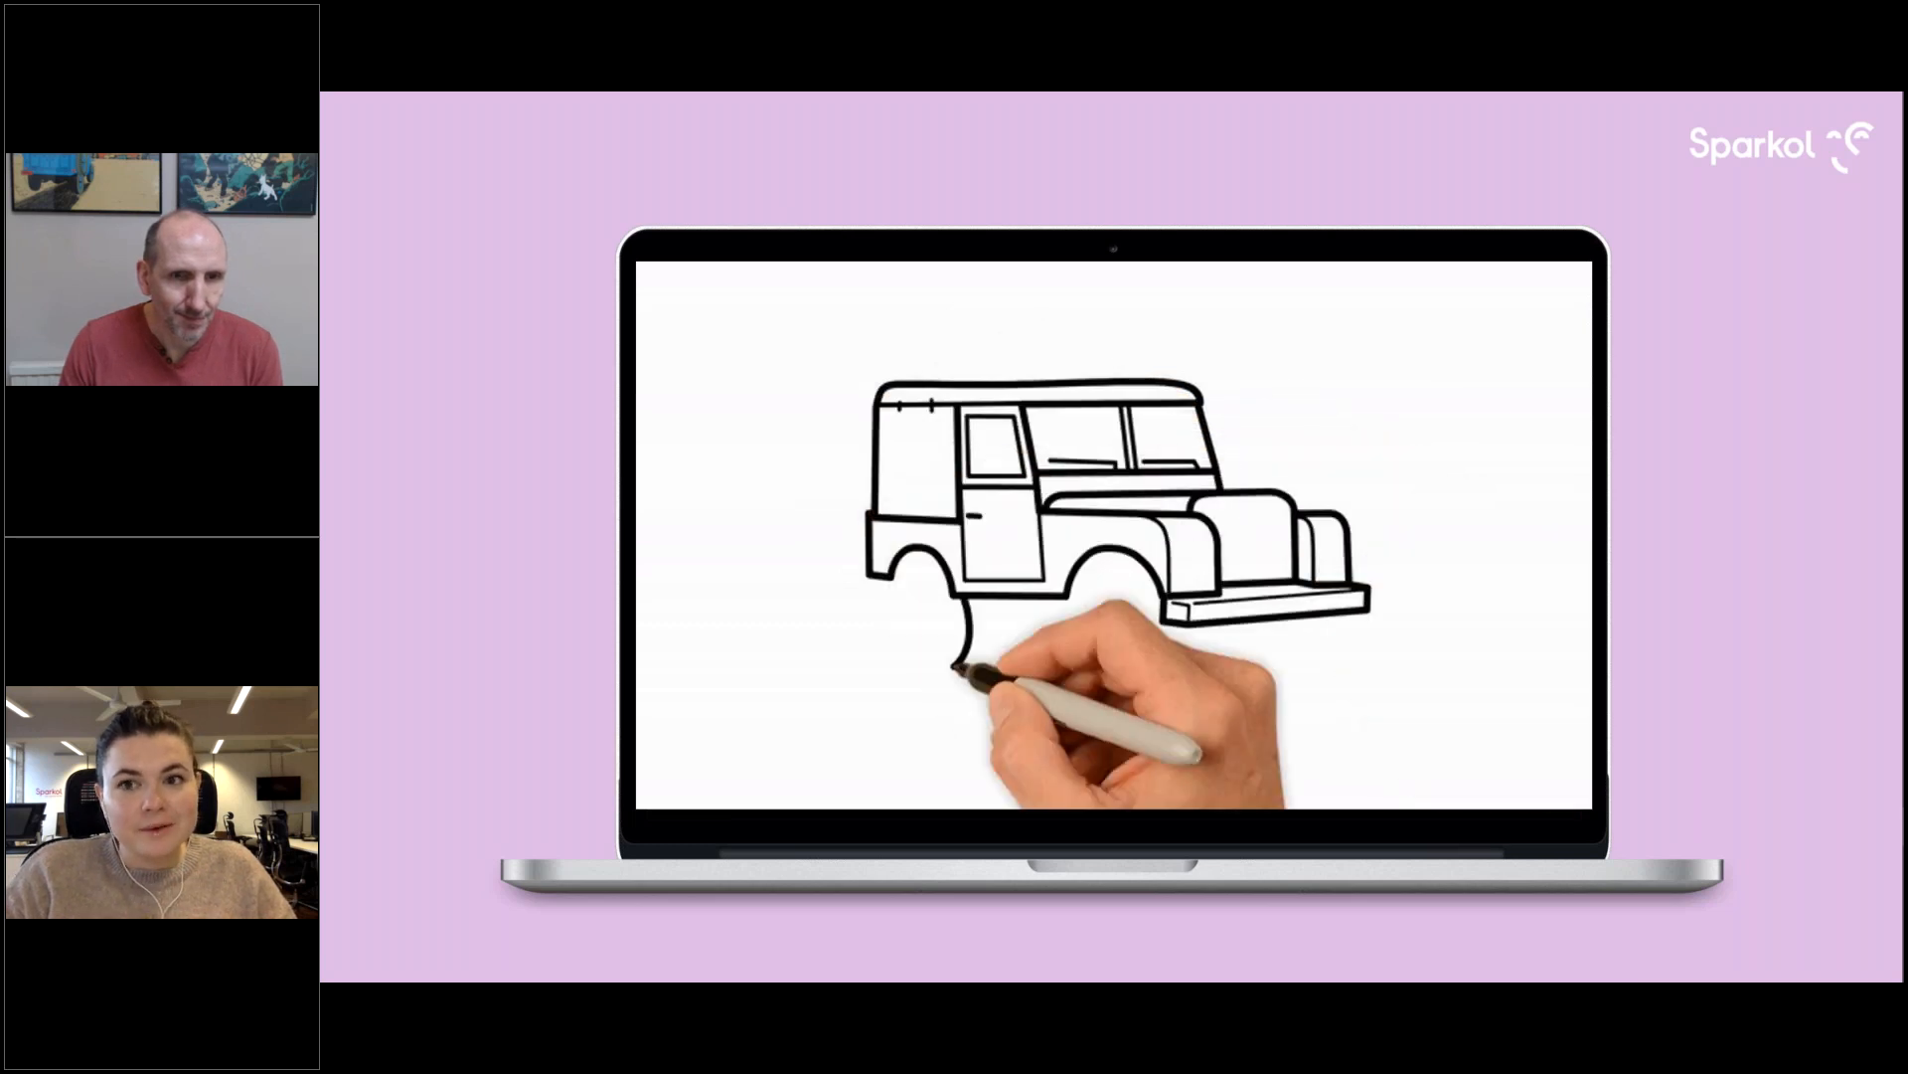
click(976, 442)
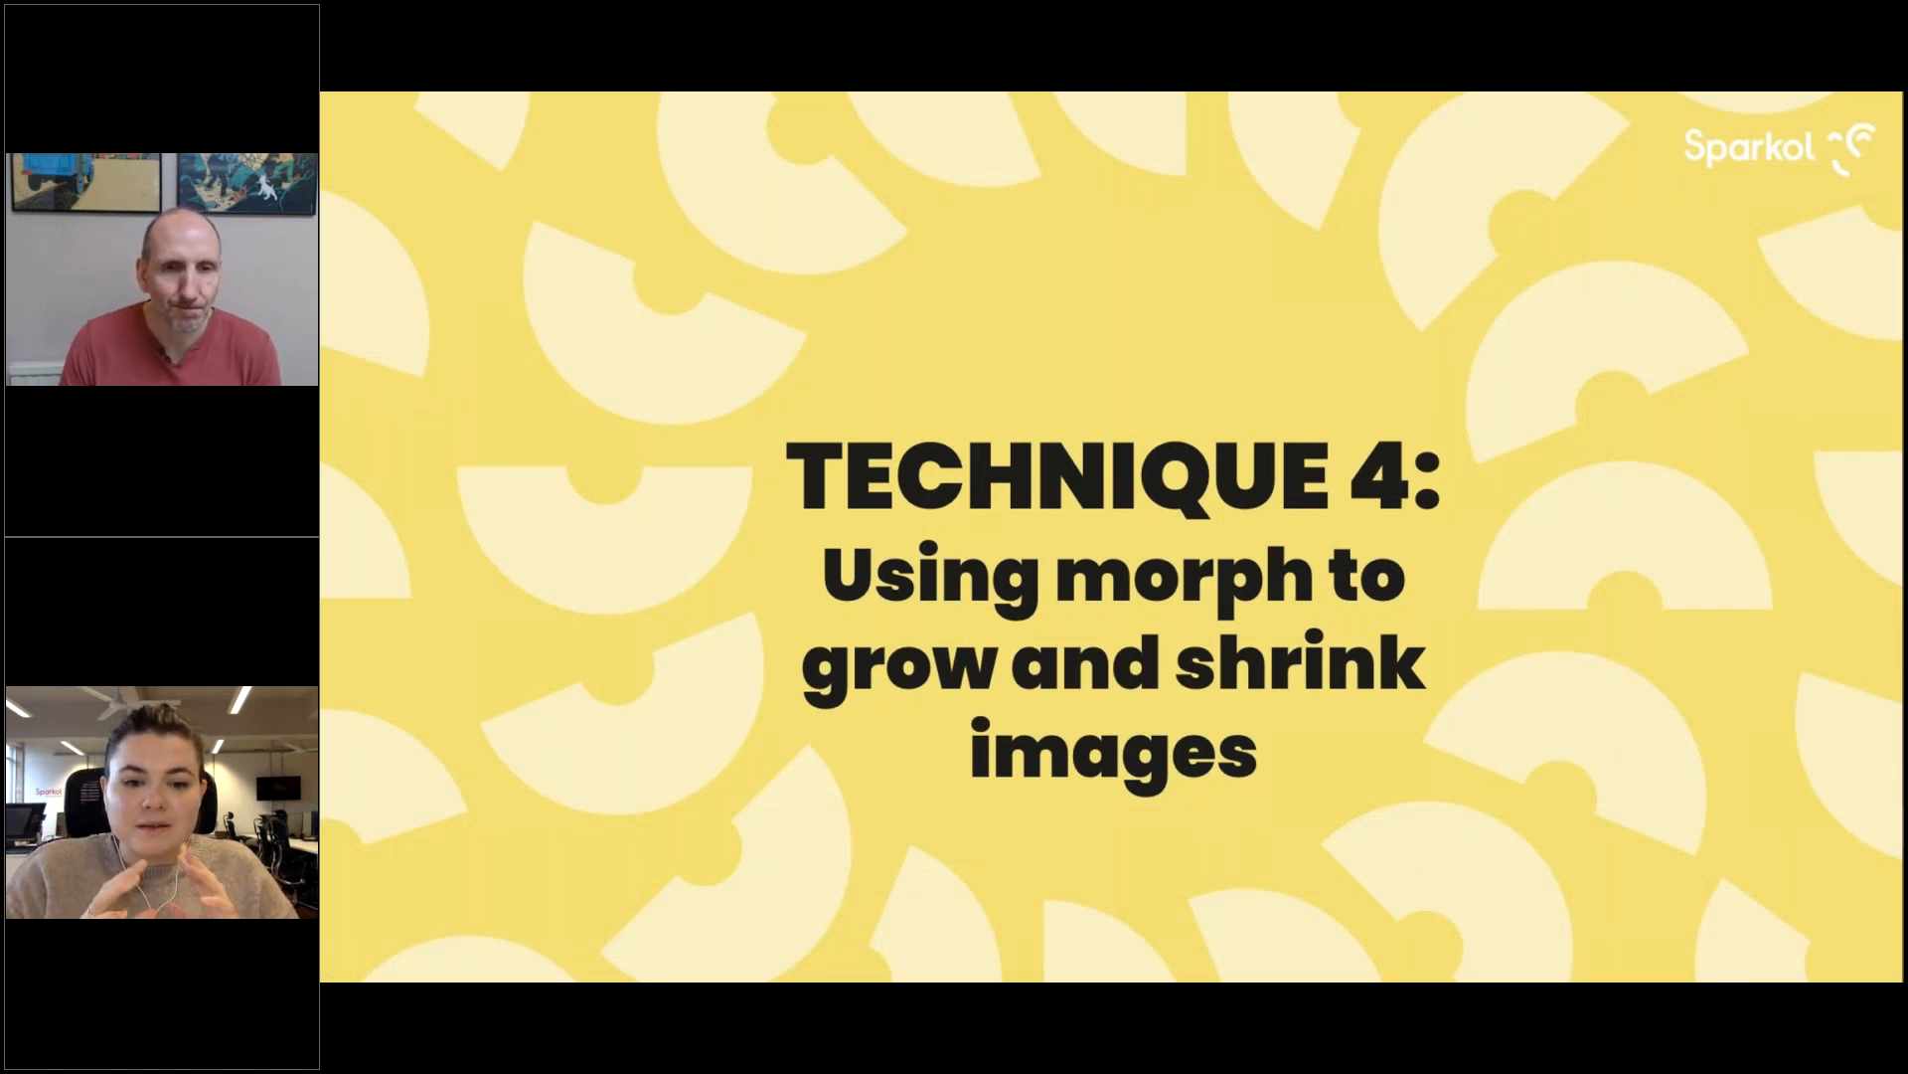
click(714, 672)
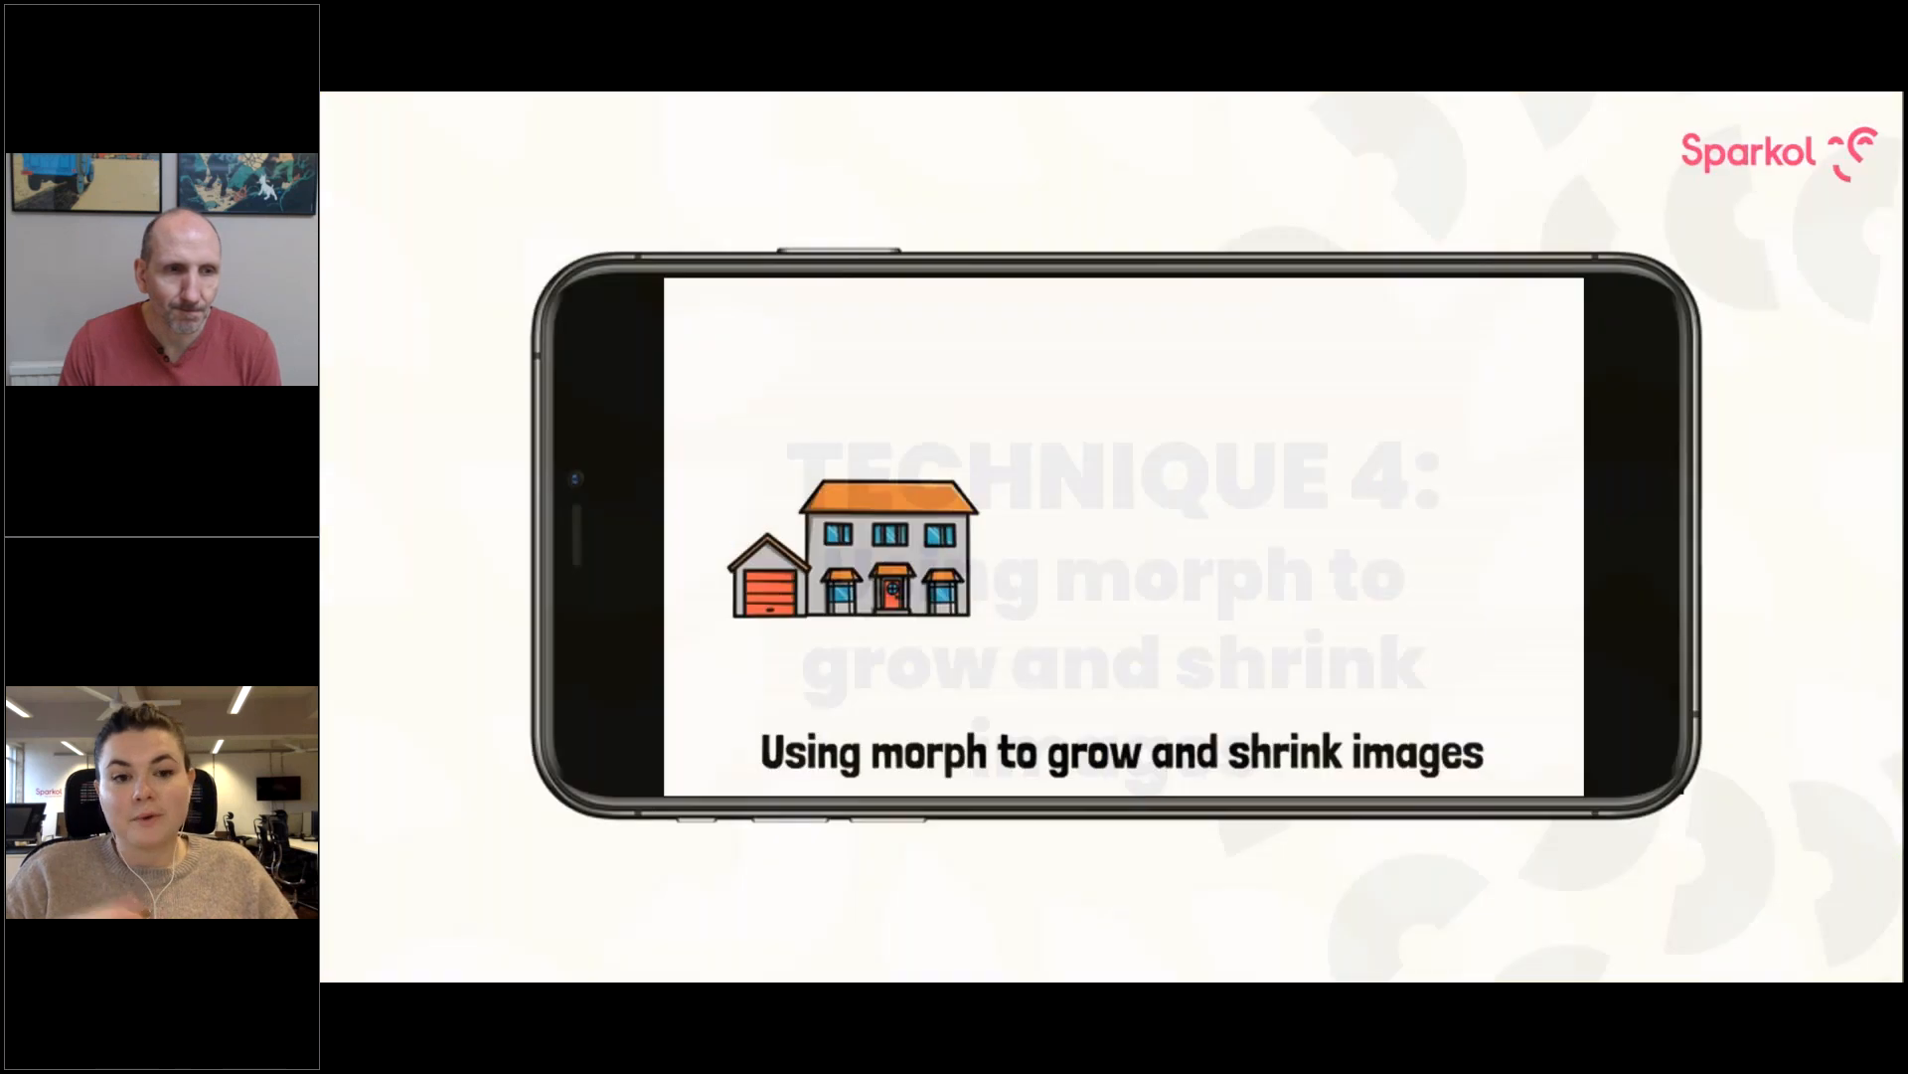